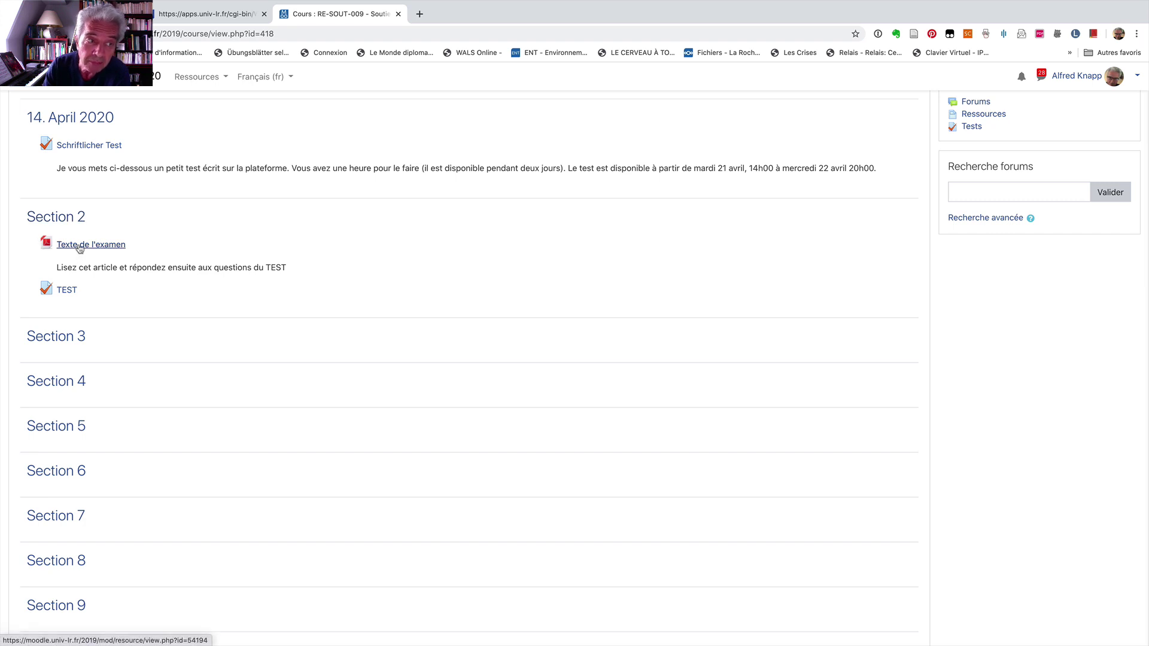
# - View the exam text in Section 2, then return to the course and continue the last attempt of TEST
pyautogui.click(80, 245)
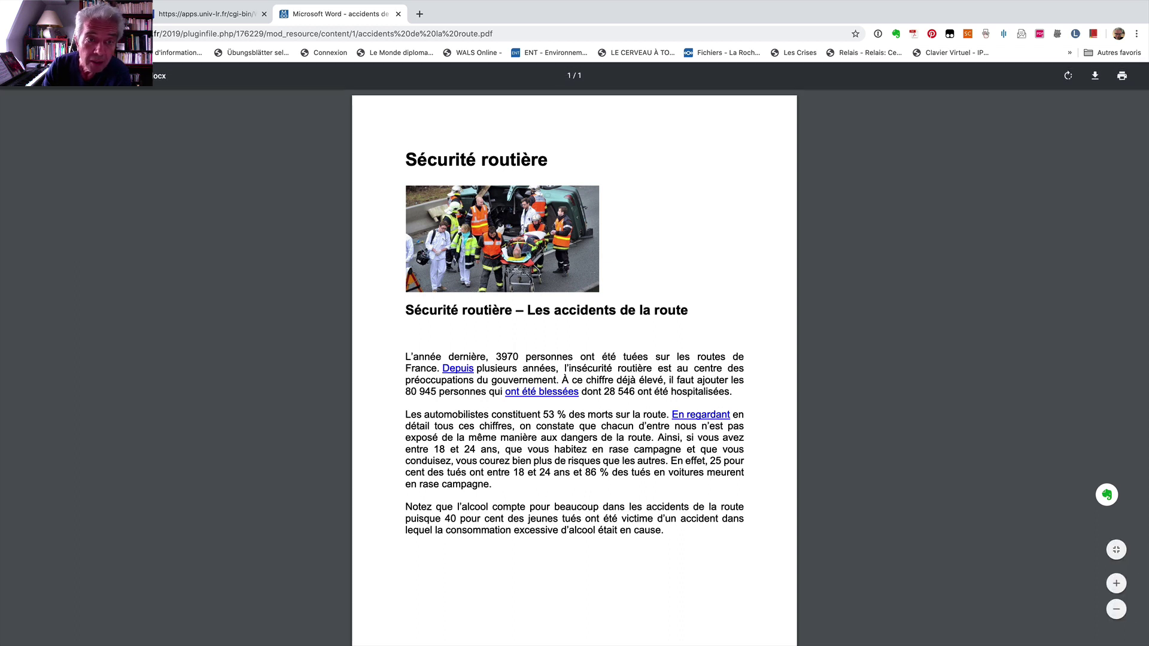
pyautogui.press('super+bracketleft')
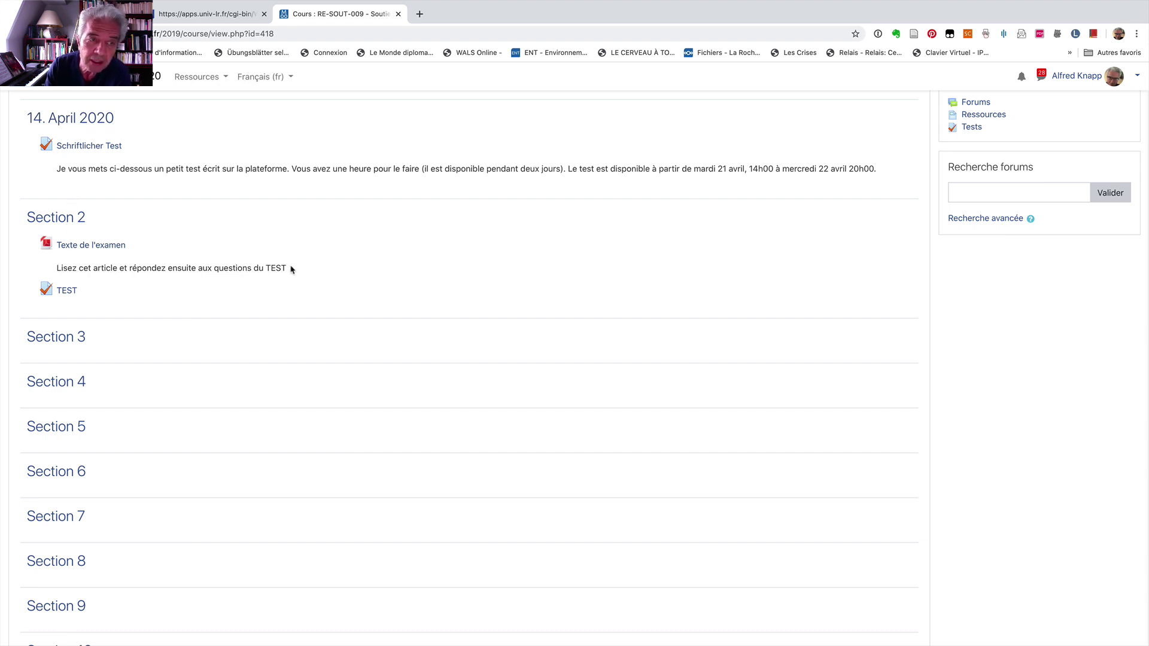
pyautogui.click(66, 292)
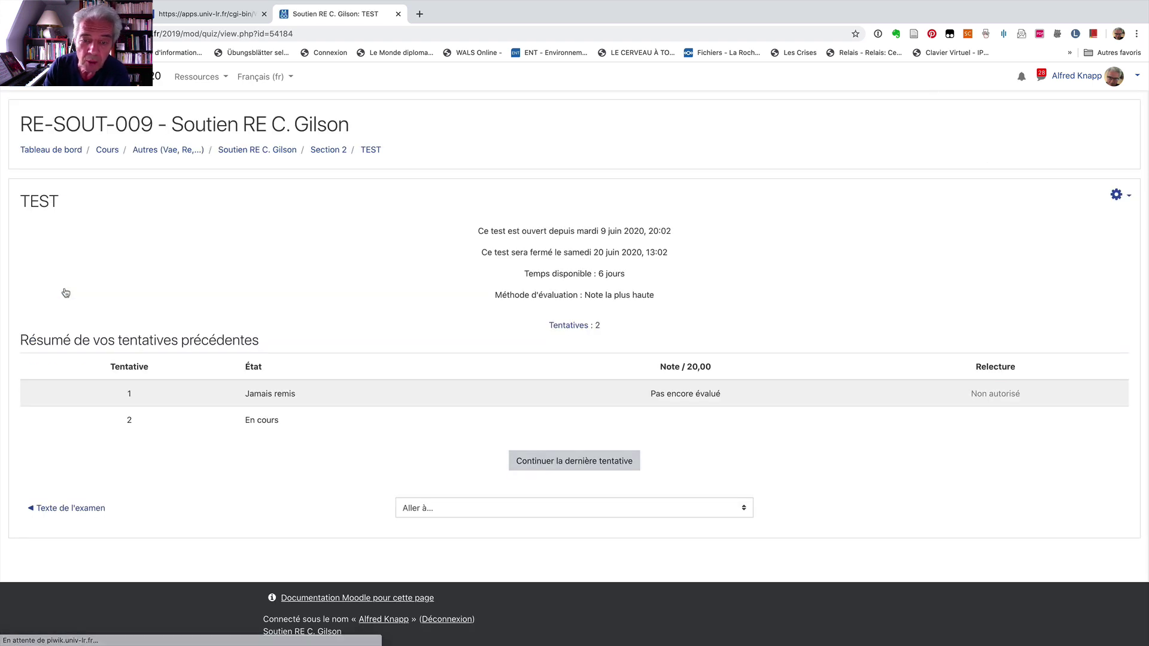
pyautogui.click(574, 461)
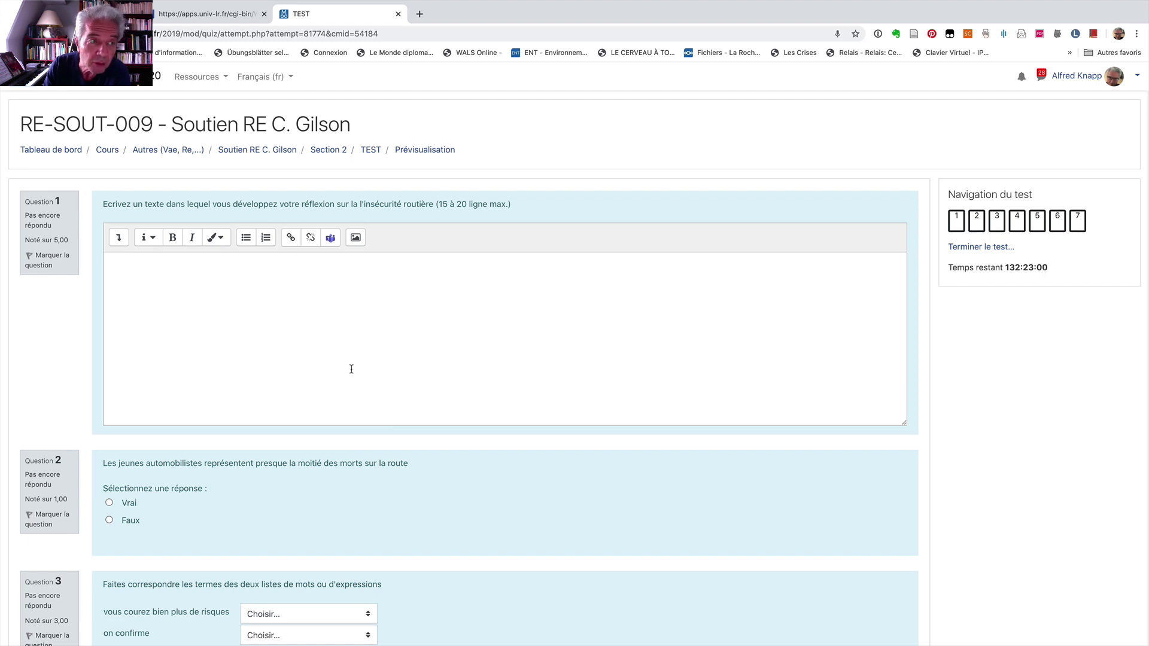
# - Review questions 1 to 7 of the quiz, including the word choices for the first gap in question 5
pyautogui.scroll(-1, 174, 293)
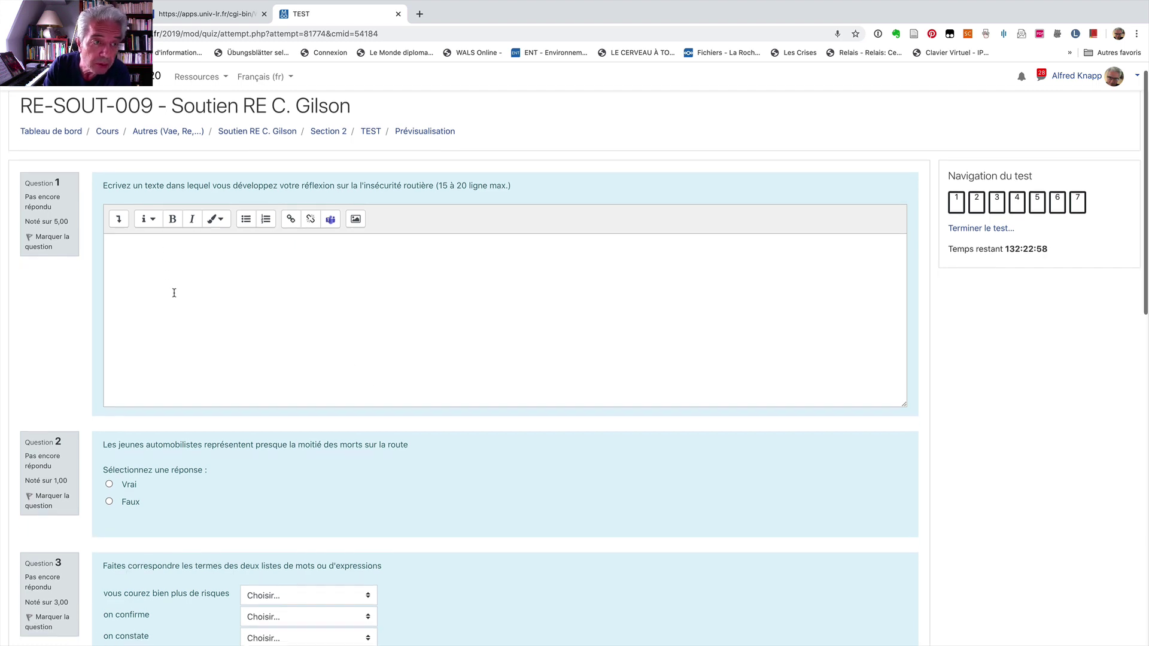
pyautogui.scroll(-5, 175, 292)
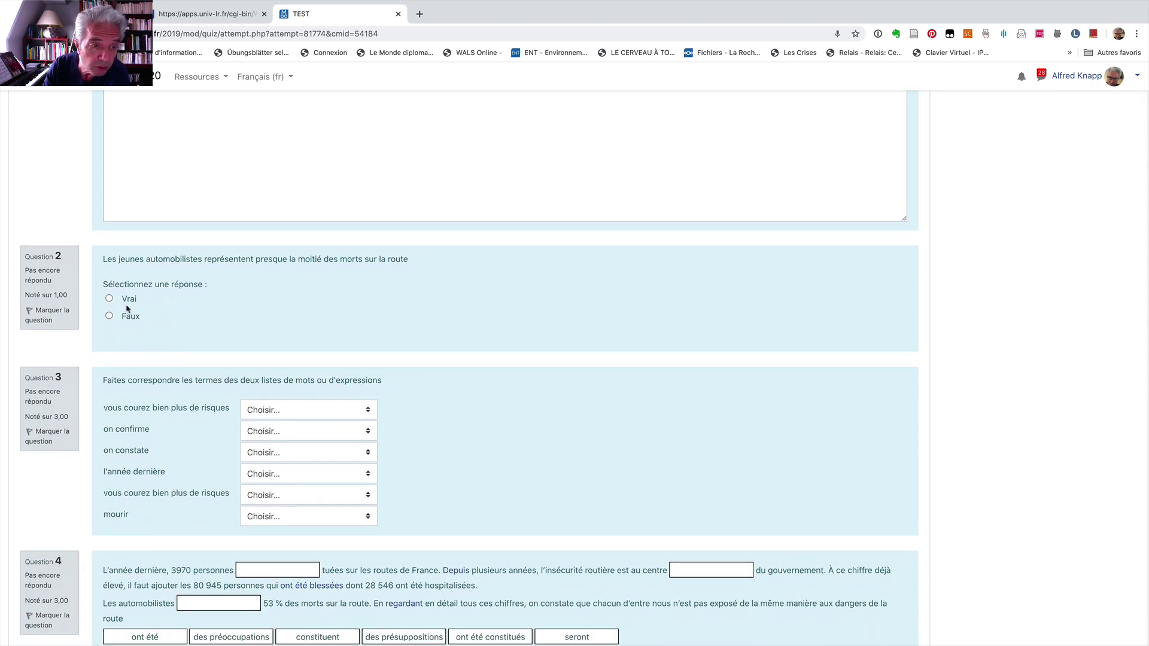
pyautogui.scroll(-3, 127, 308)
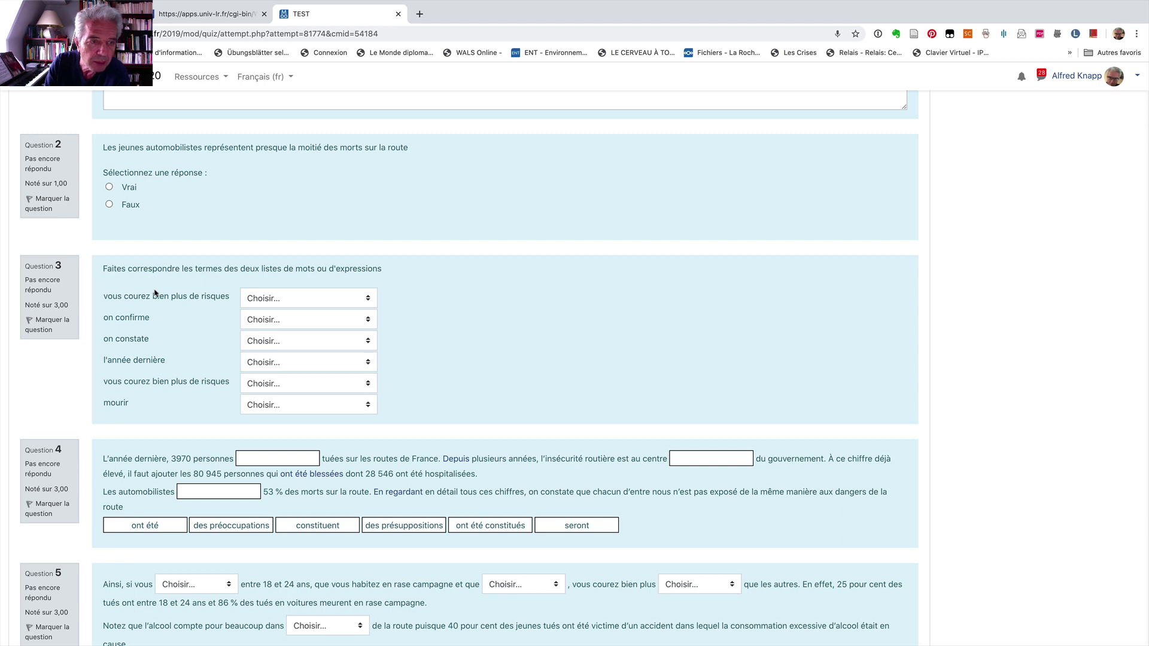
pyautogui.scroll(-5, 154, 293)
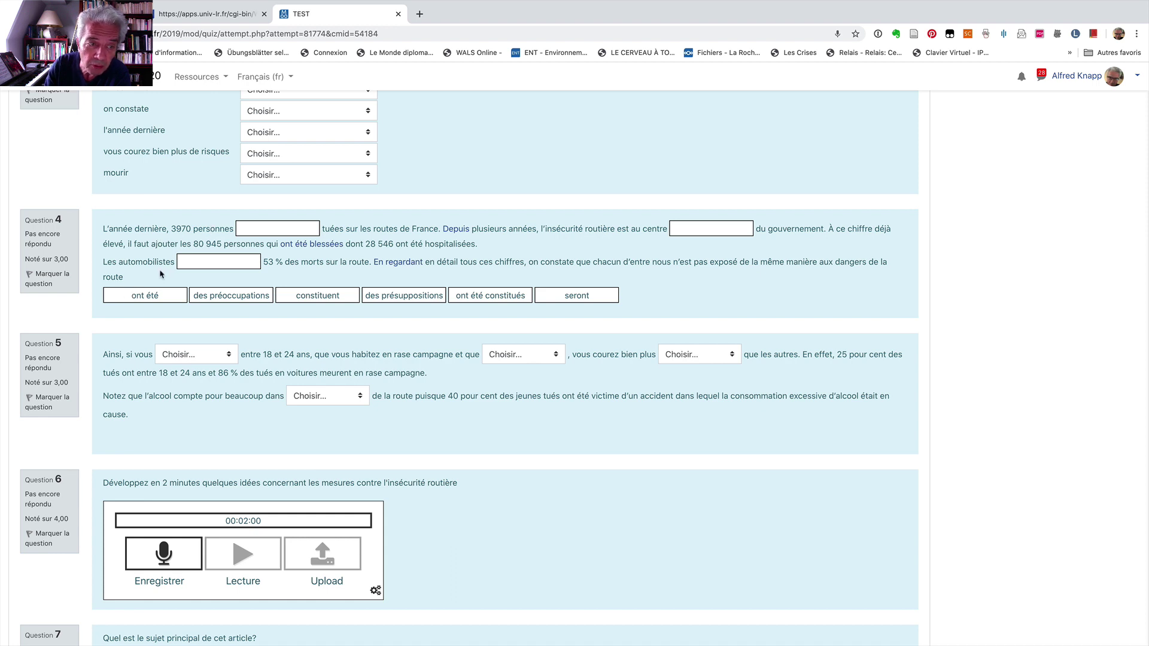
pyautogui.scroll(-3, 162, 275)
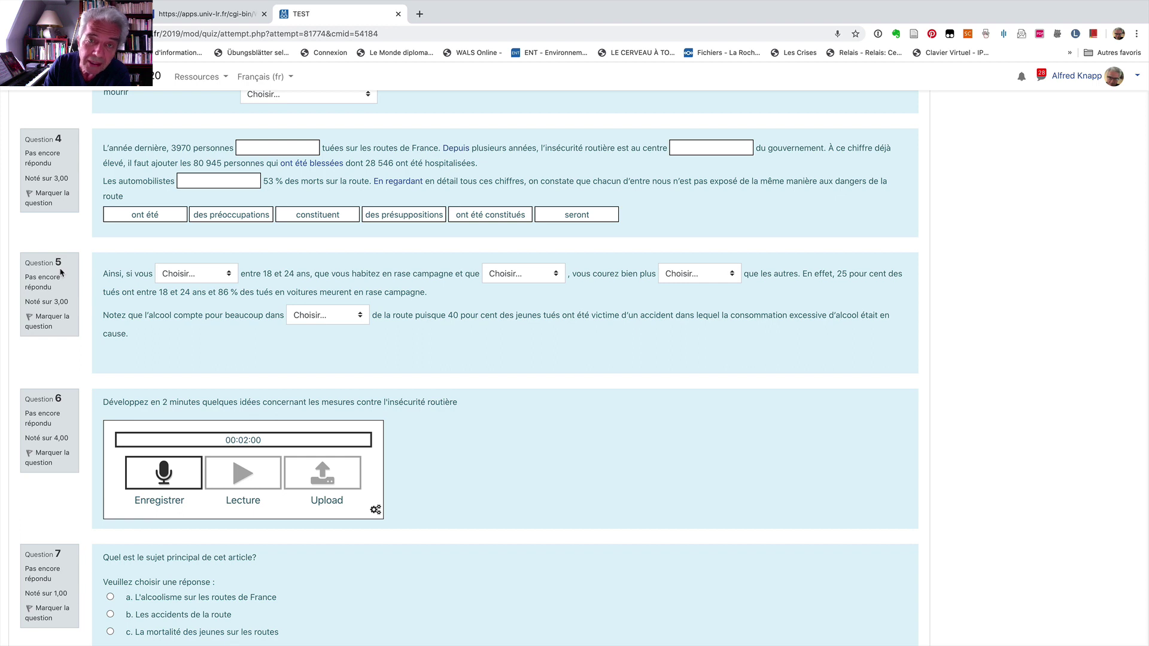
pyautogui.click(231, 275)
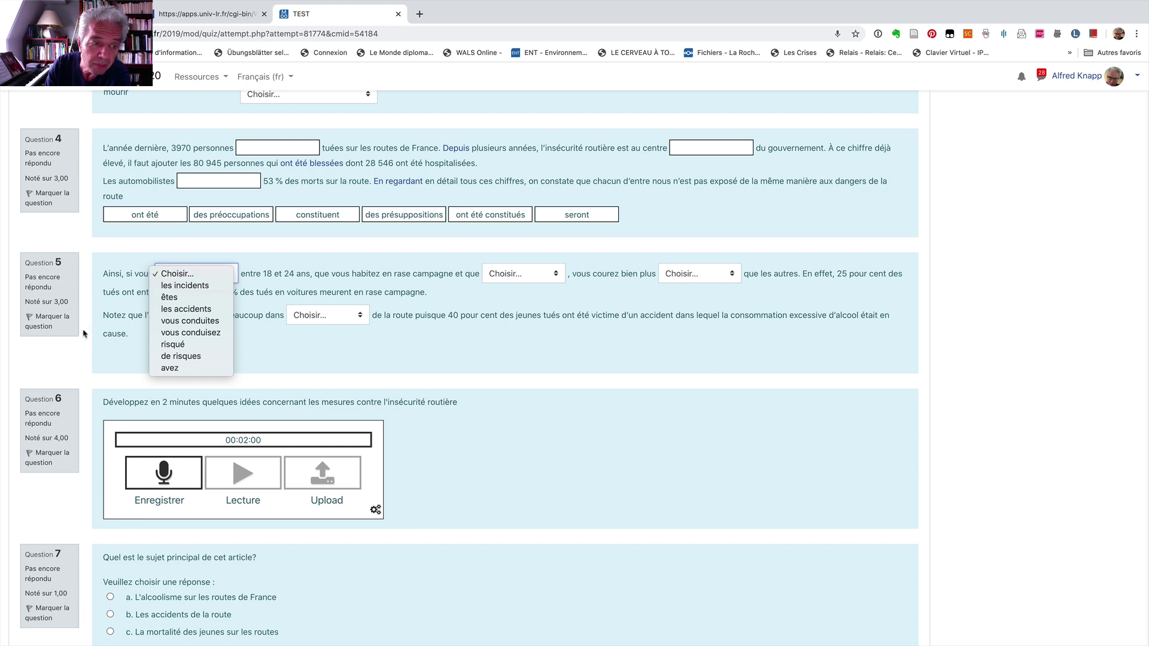
pyautogui.click(52, 368)
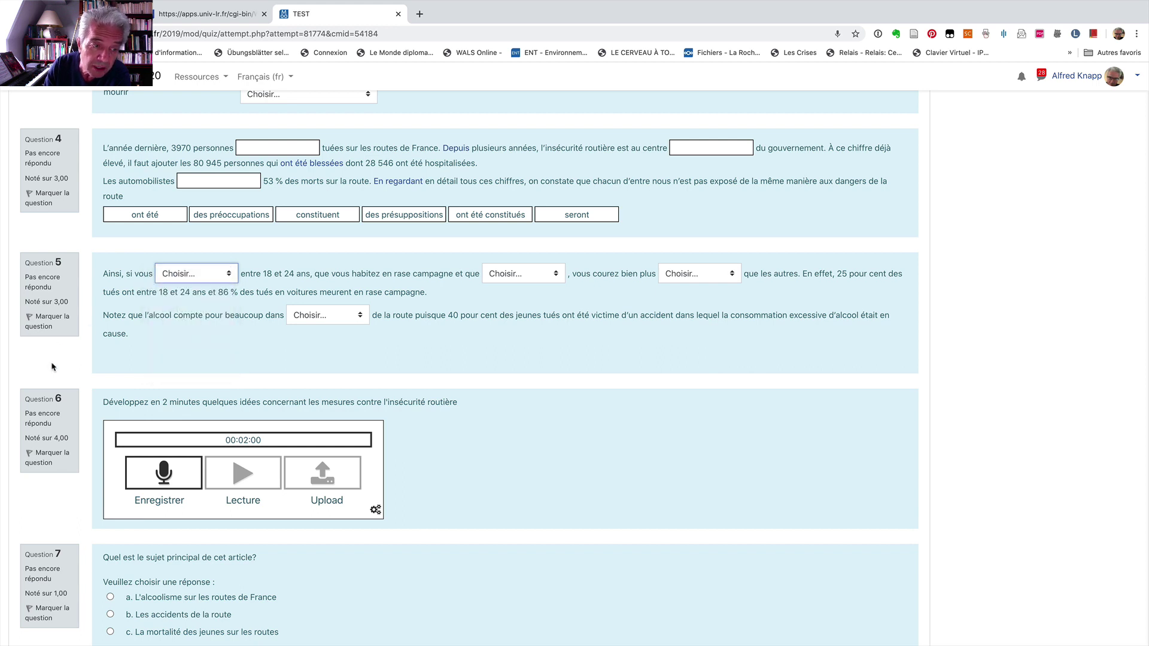
pyautogui.scroll(-5, 52, 367)
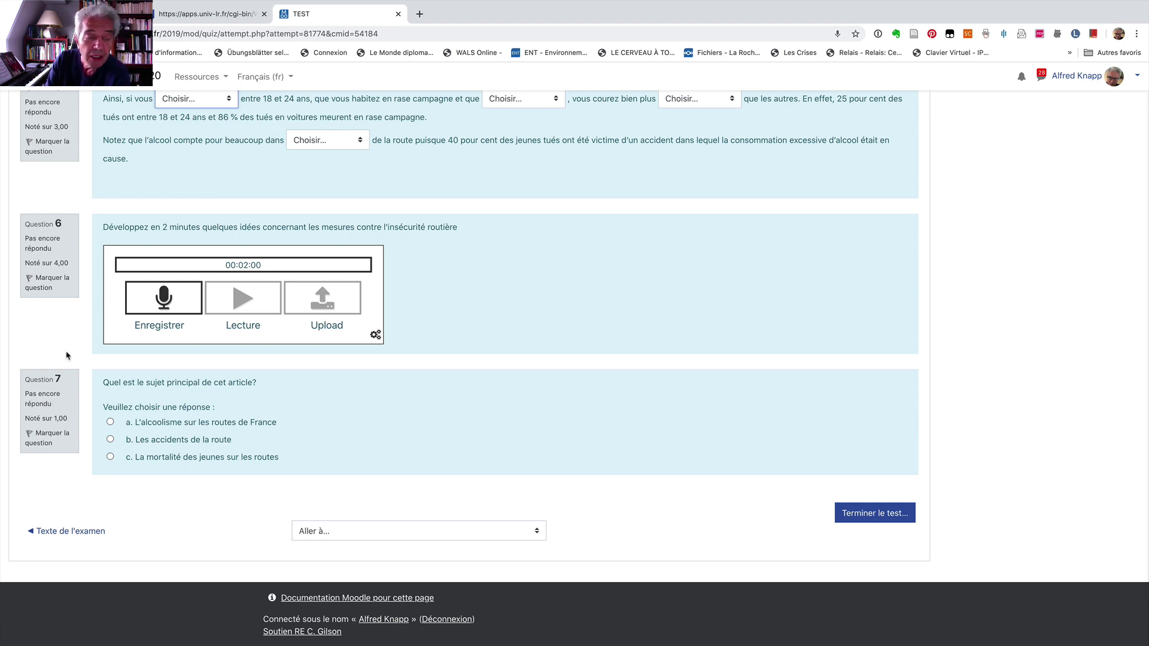
pyautogui.scroll(6, 68, 356)
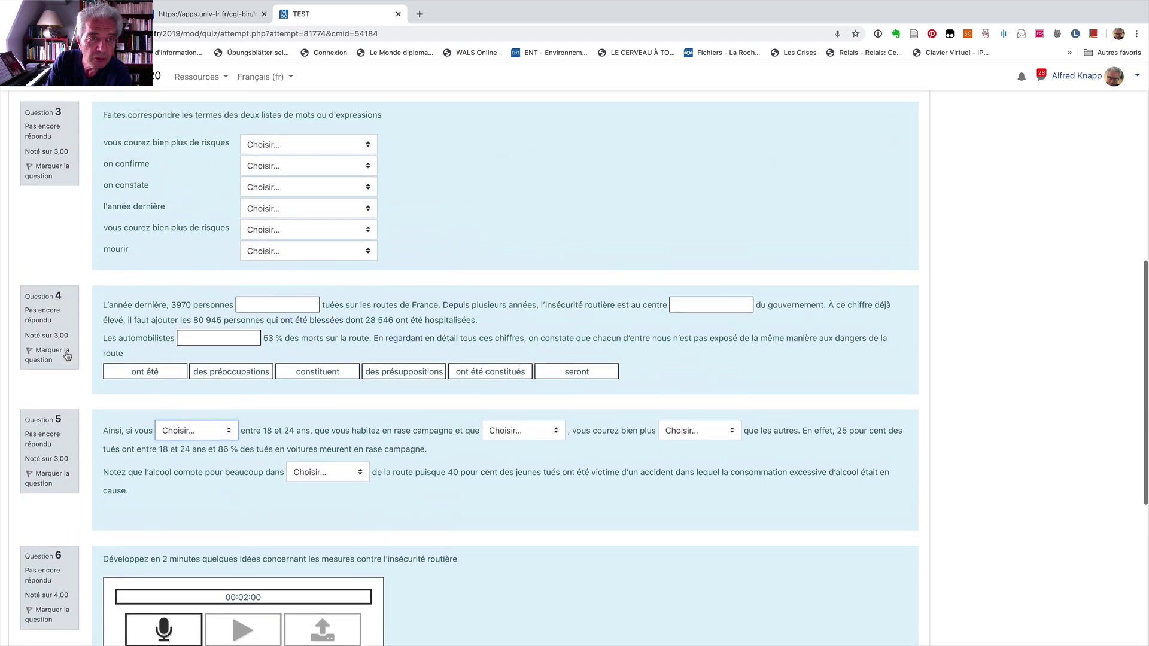
pyautogui.scroll(8, 67, 355)
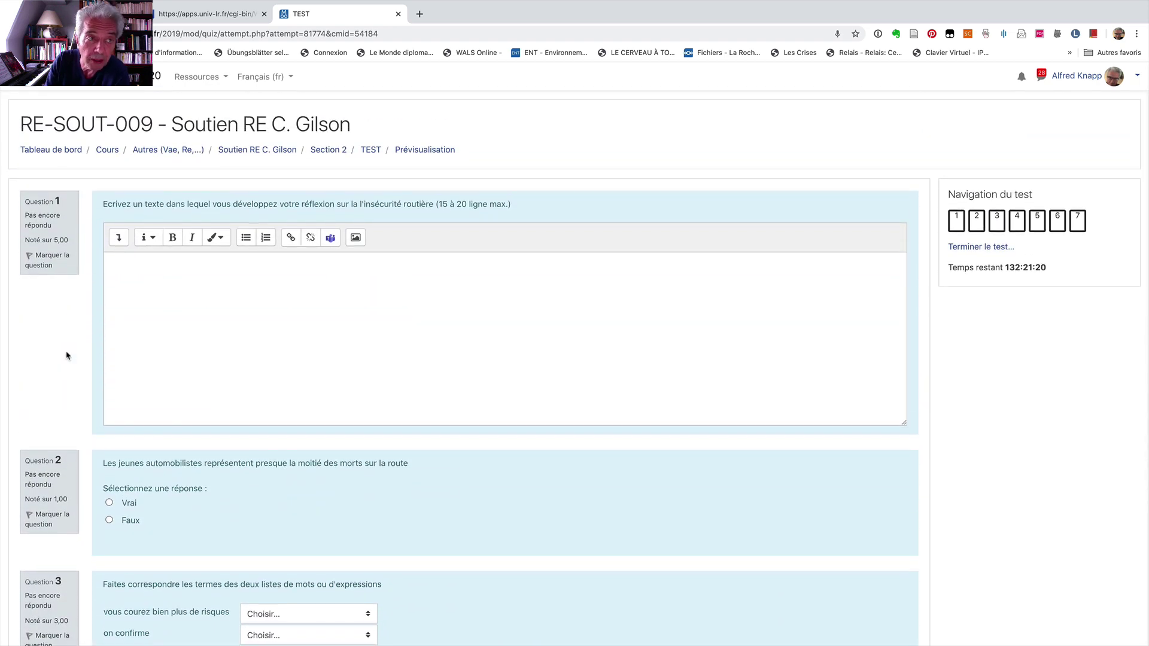
# - Return to the course page in a separate tab and turn on its editing mode
pyautogui.press('super+shift+t')
pyautogui.scroll(-3, 96, 383)
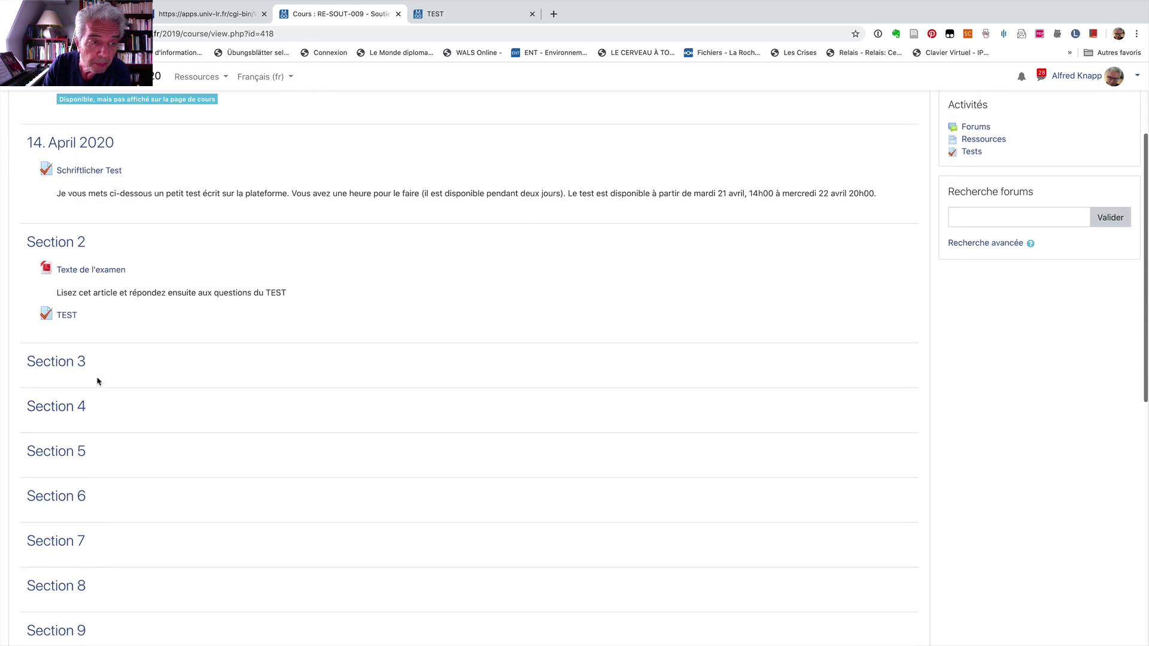
pyautogui.scroll(-2, 179, 366)
pyautogui.scroll(1, 802, 164)
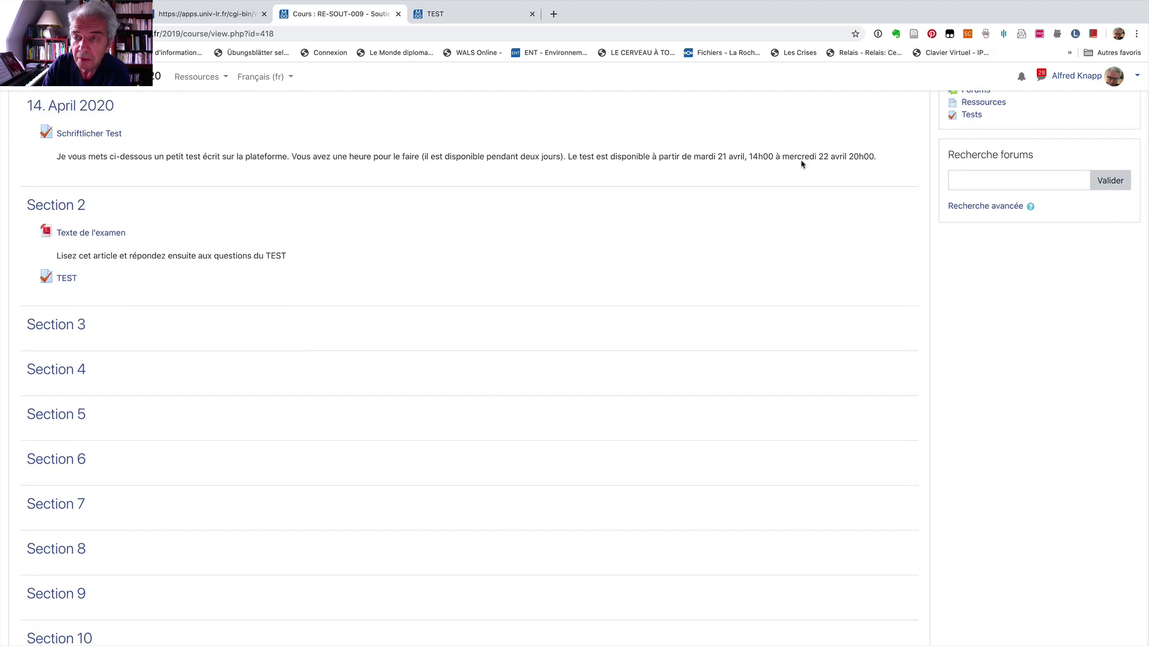
pyautogui.scroll(3, 802, 164)
pyautogui.click(1115, 120)
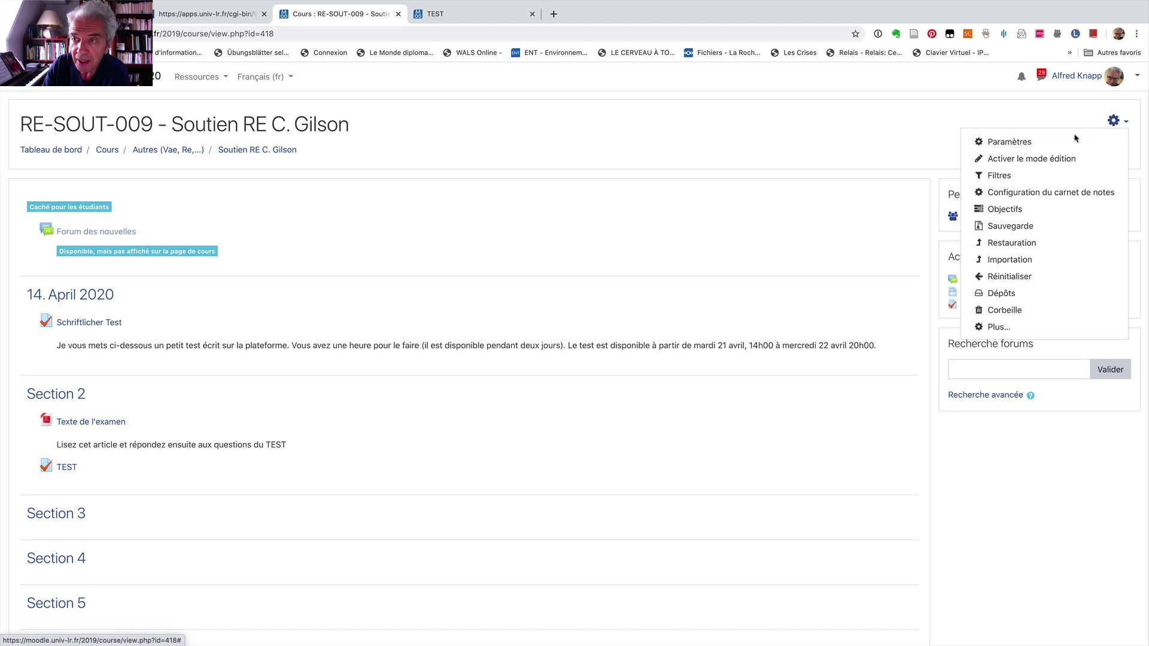
pyautogui.click(1018, 158)
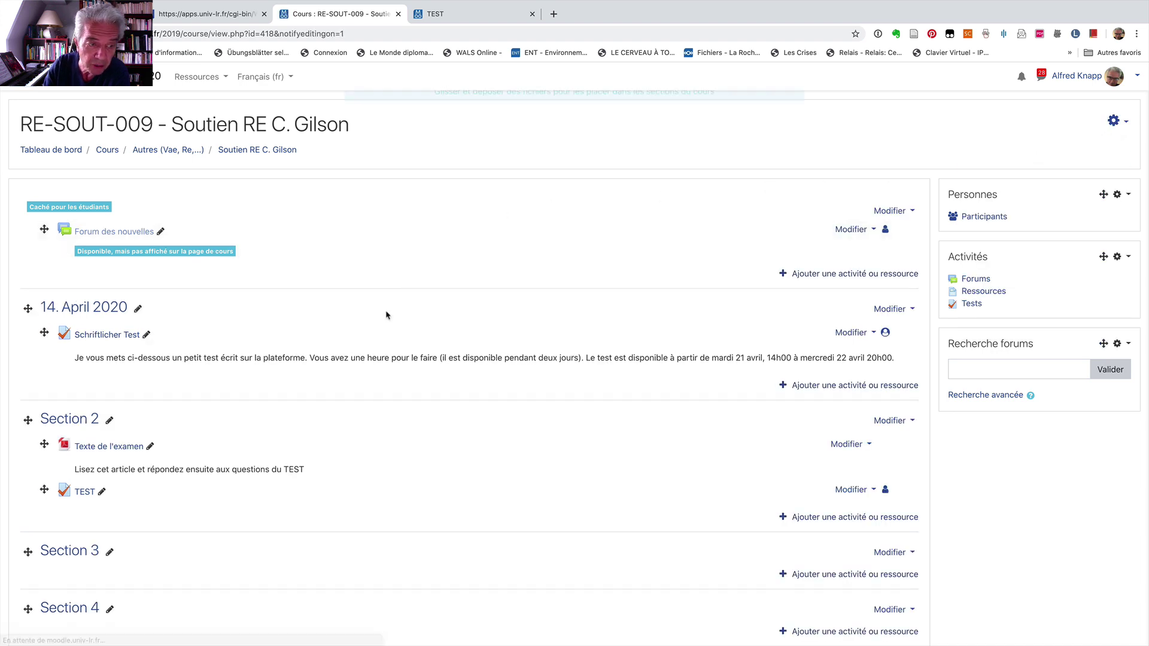
# - Add a new Test activity to Section 2 of the course
pyautogui.click(854, 519)
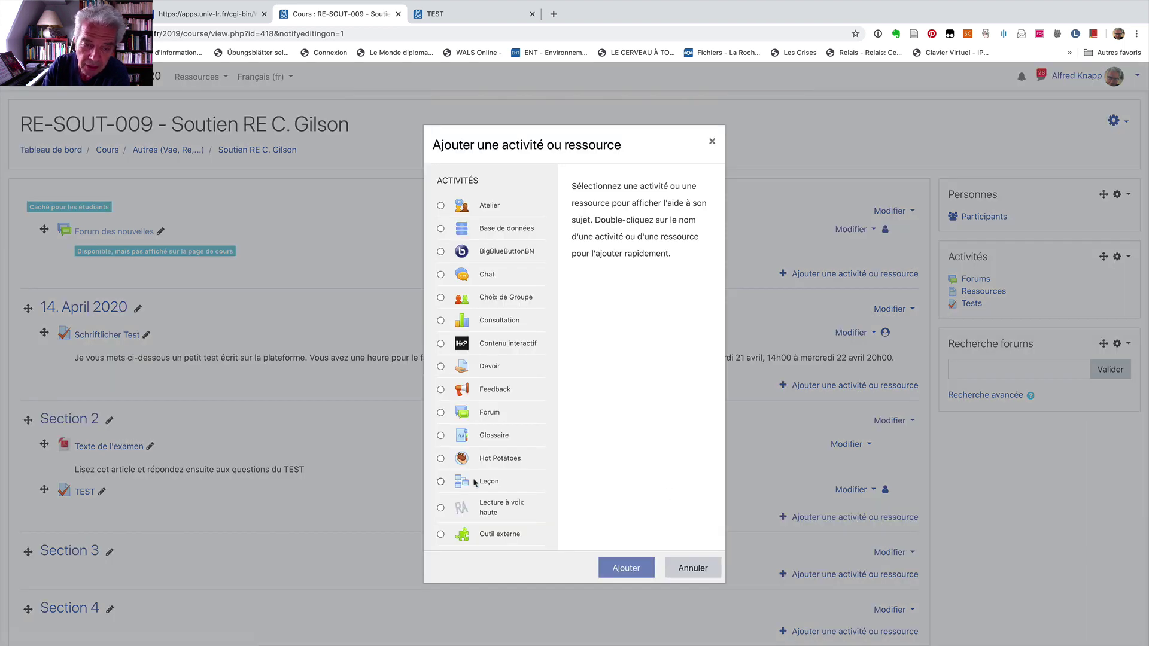
pyautogui.scroll(-6, 475, 483)
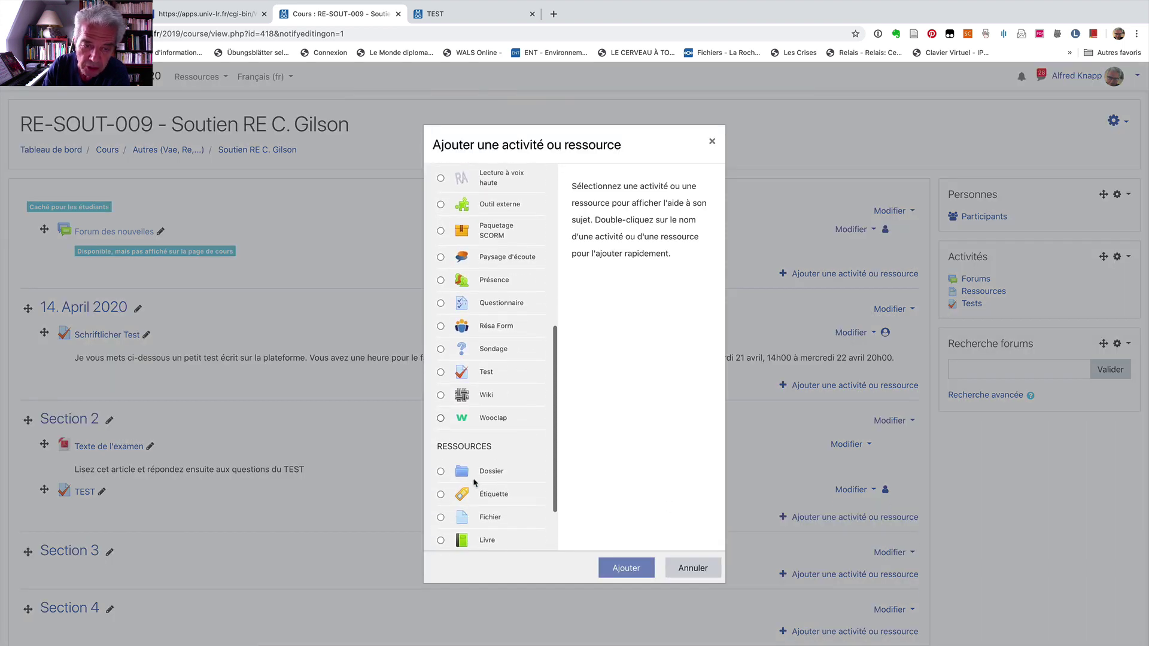
pyautogui.scroll(-2, 475, 482)
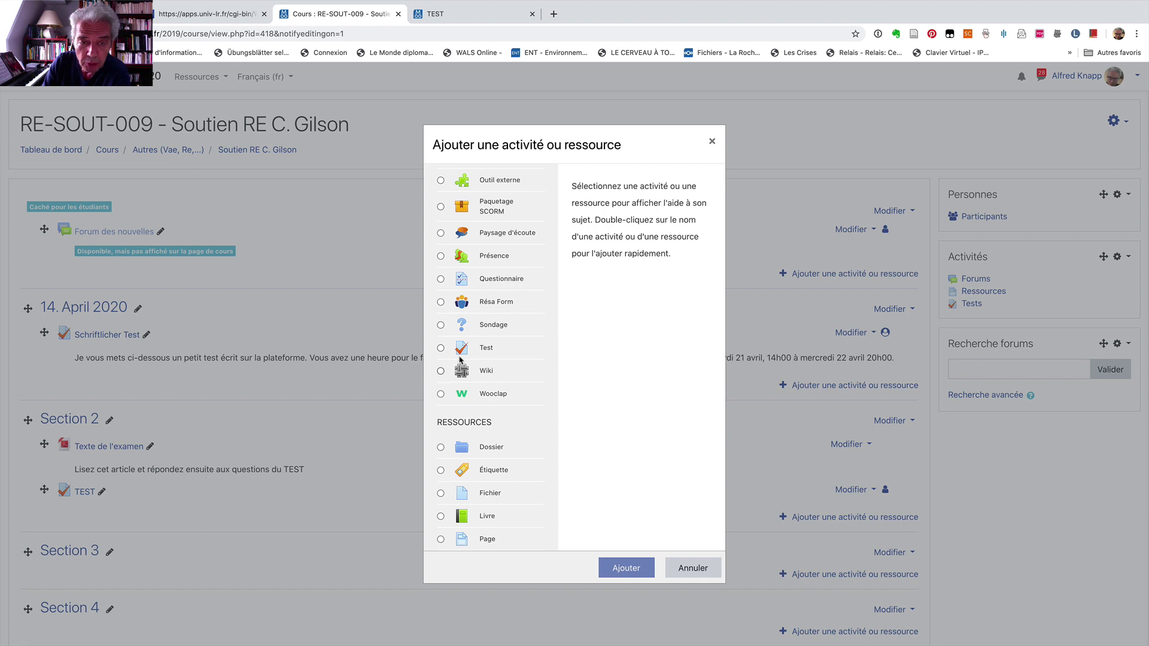
pyautogui.click(451, 352)
pyautogui.click(627, 565)
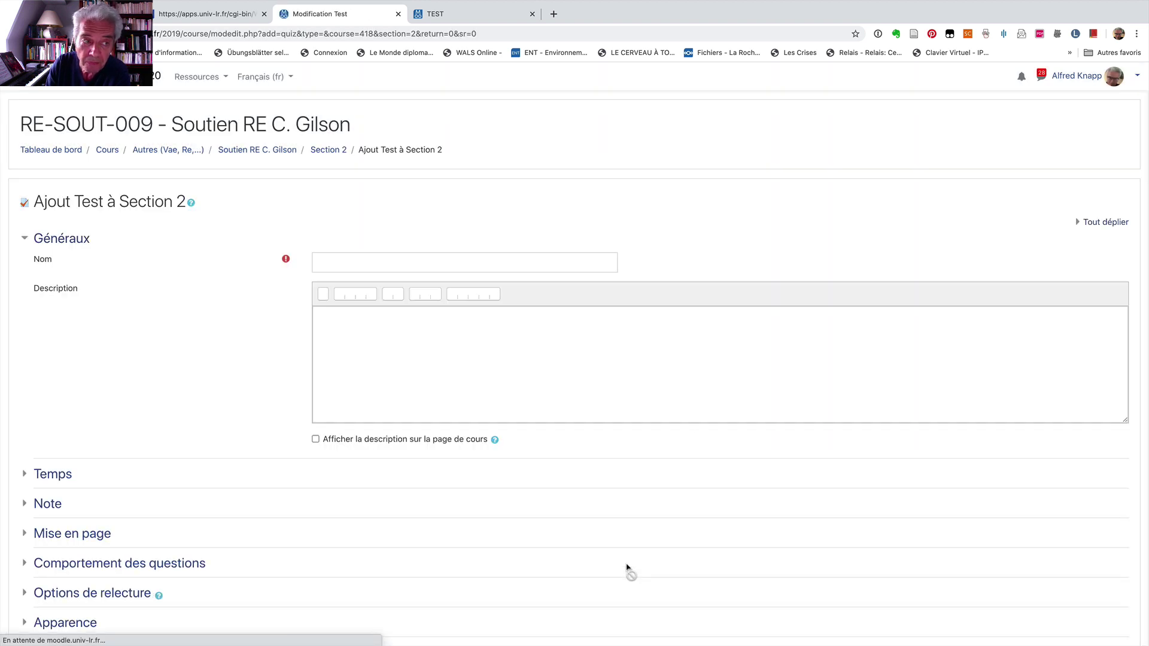
# - Name the quiz "test" and enter the description "Repondz aux questions", set to display on the course page
pyautogui.click(344, 264)
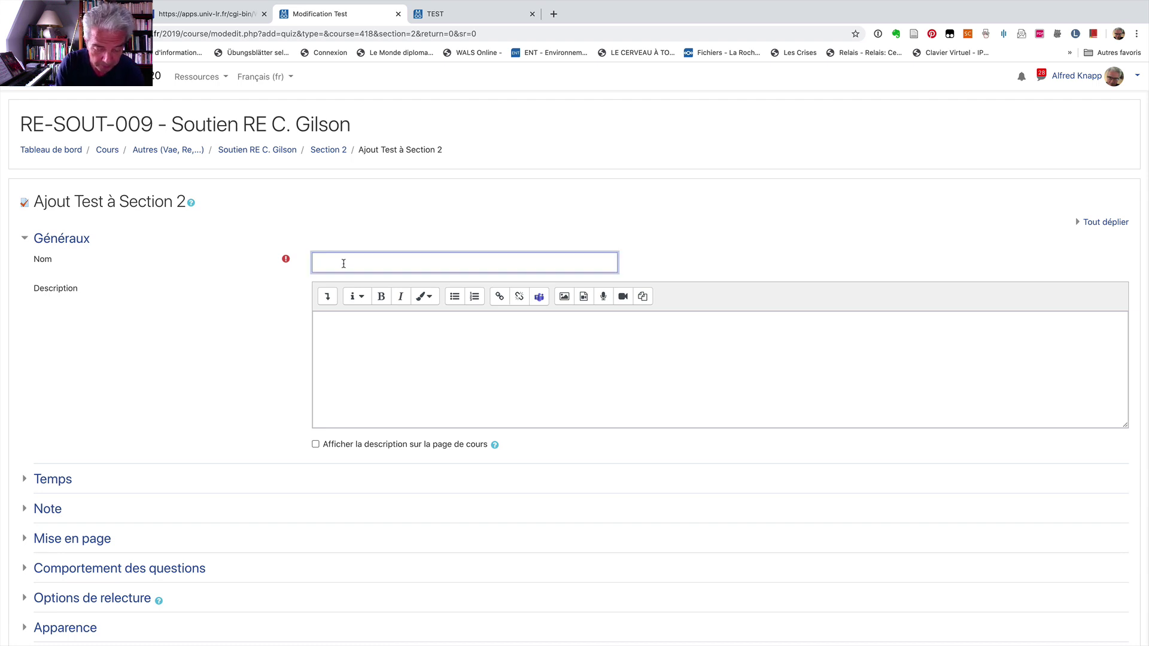
pyautogui.write('test')
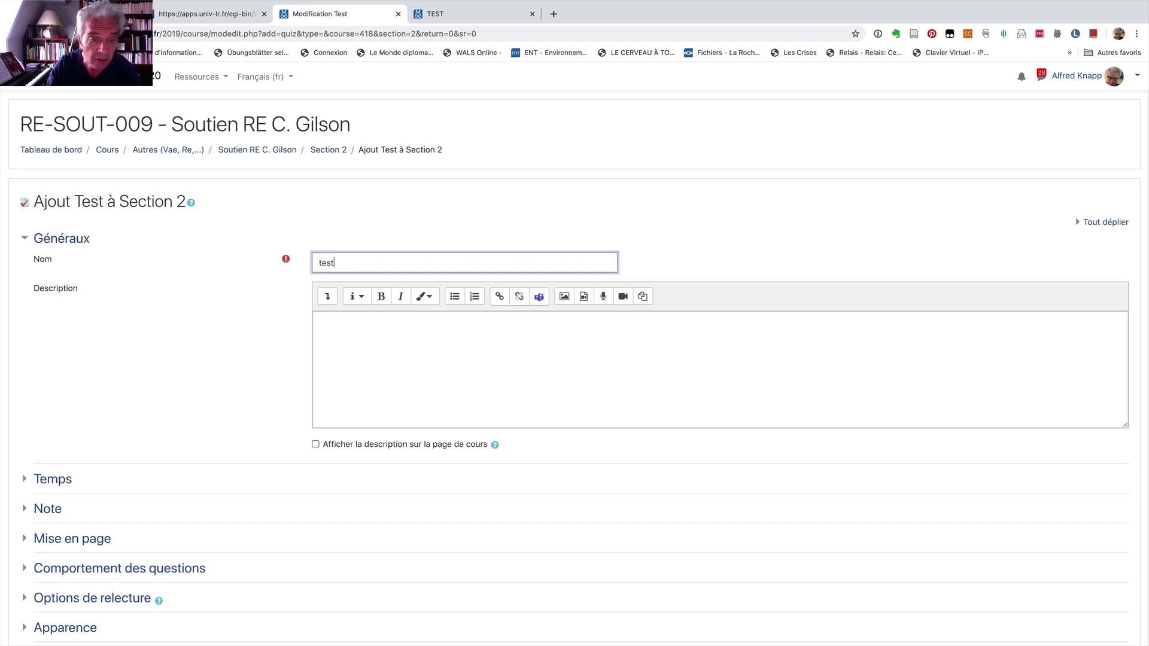
pyautogui.click(364, 322)
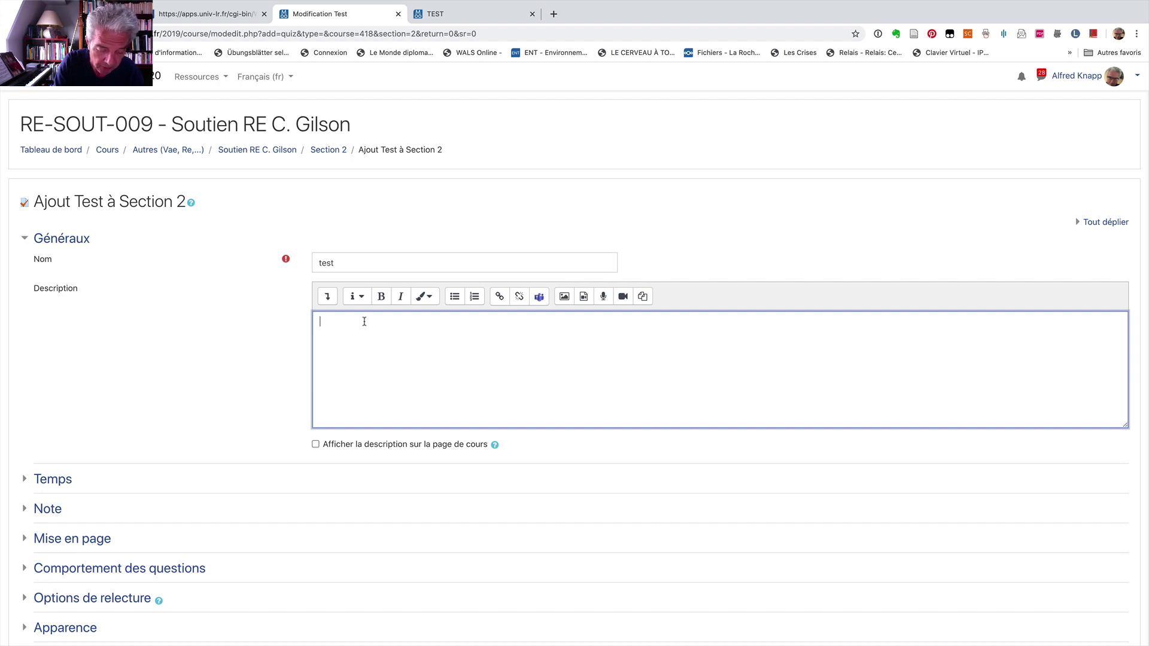
pyautogui.write('Repo')
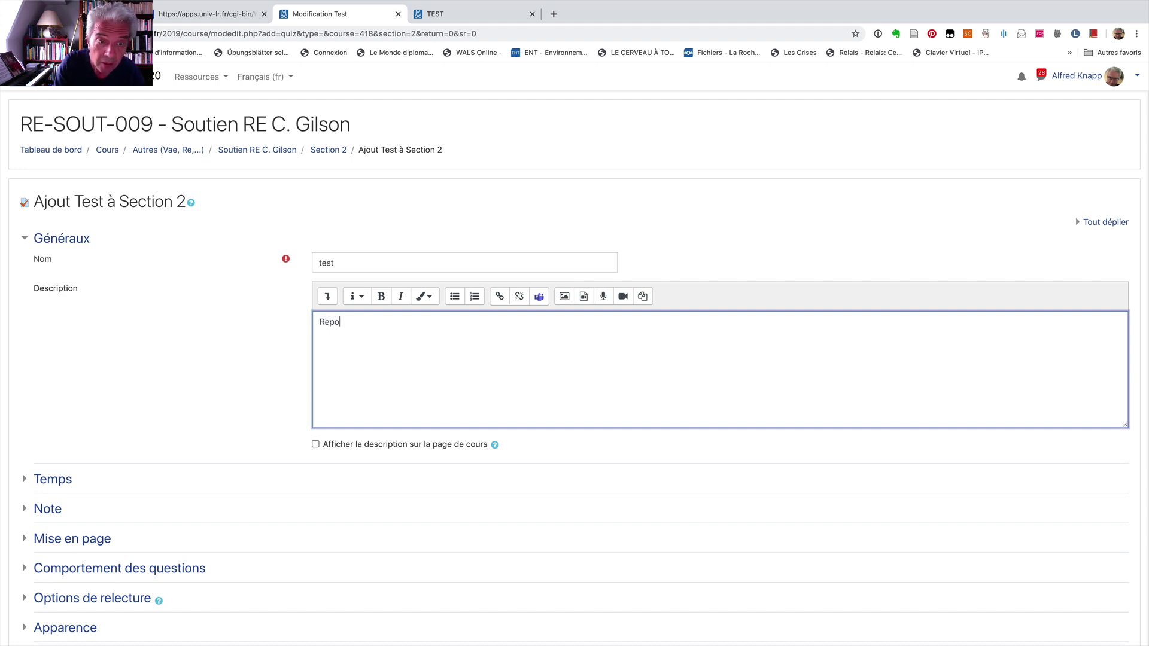
pyautogui.write('ndz ')
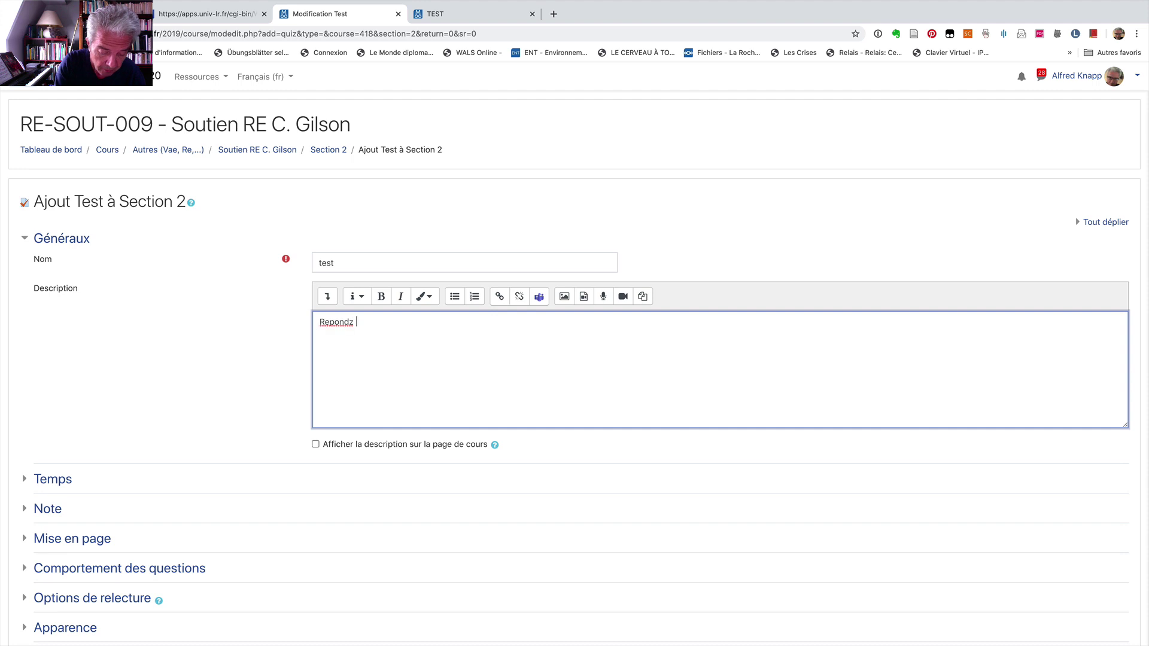
pyautogui.write('aux questions')
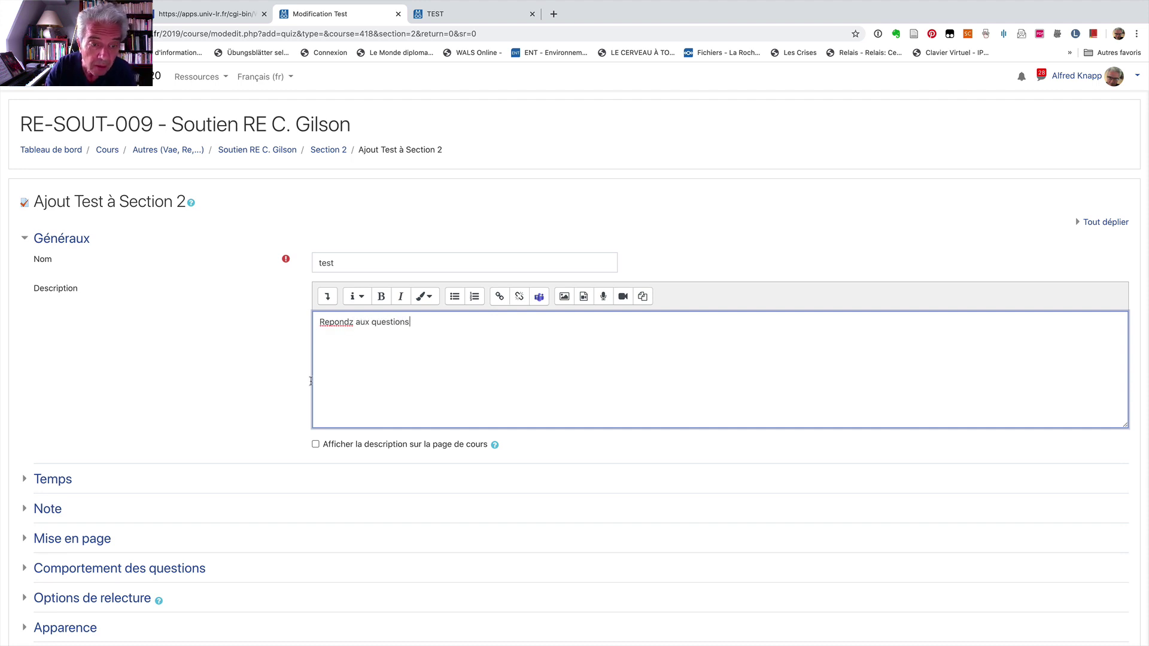
pyautogui.click(315, 444)
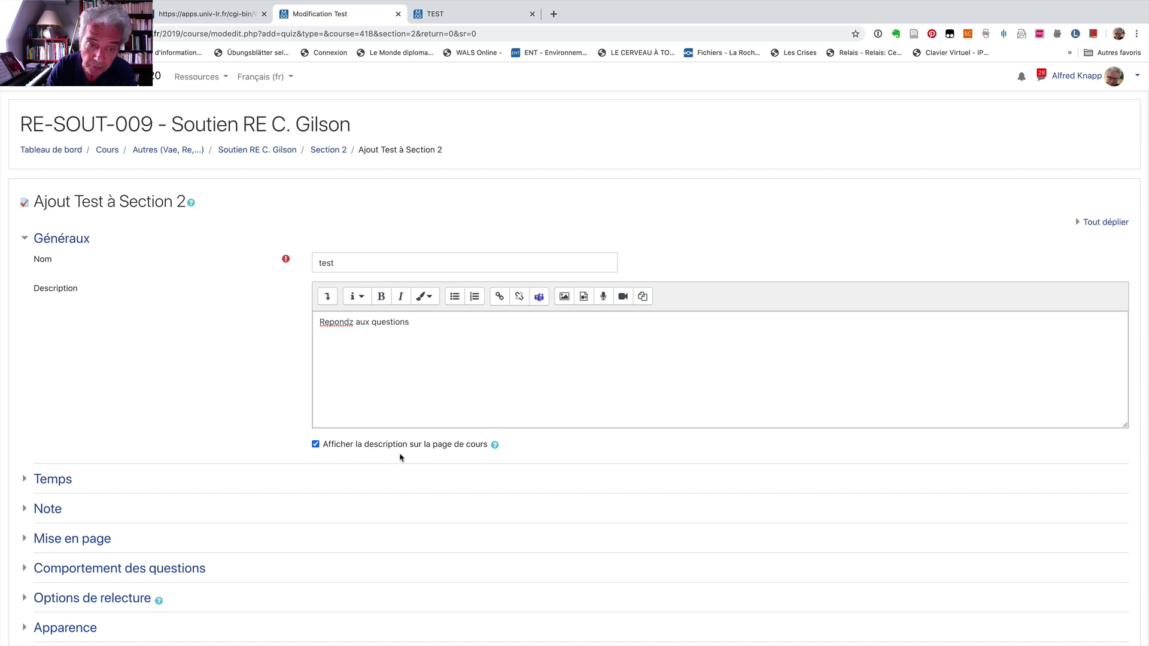
# - Enable the quiz's opening date in the timing settings and set its day to 20 juin 2020
pyautogui.scroll(-3, 293, 423)
pyautogui.scroll(-3, 294, 422)
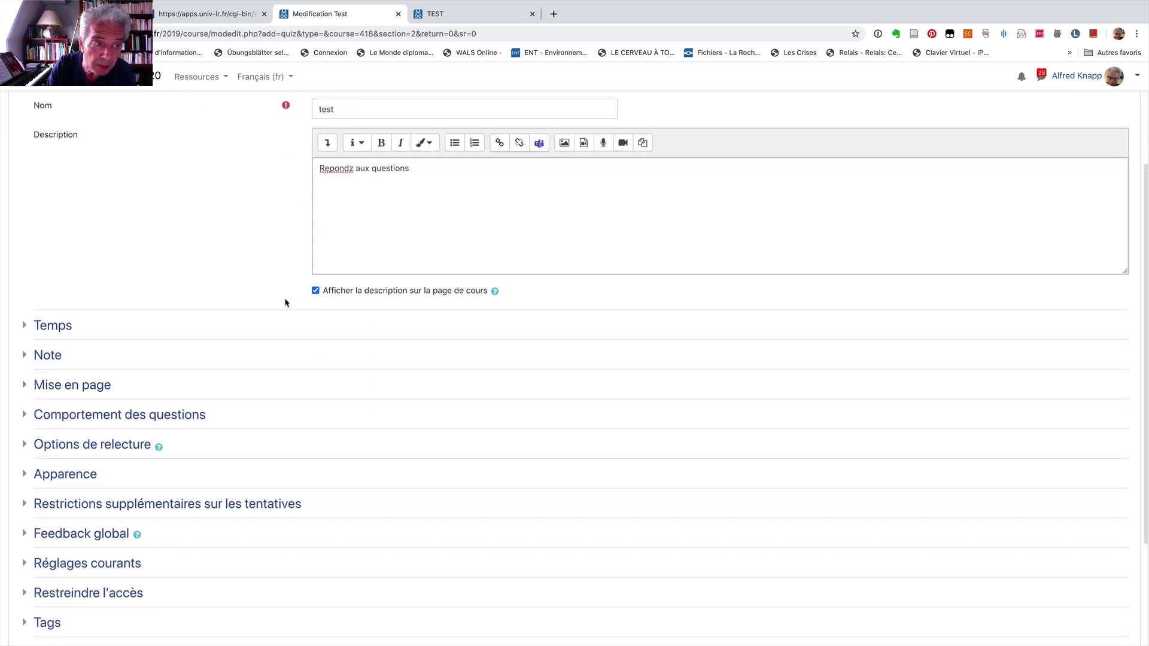
pyautogui.click(50, 328)
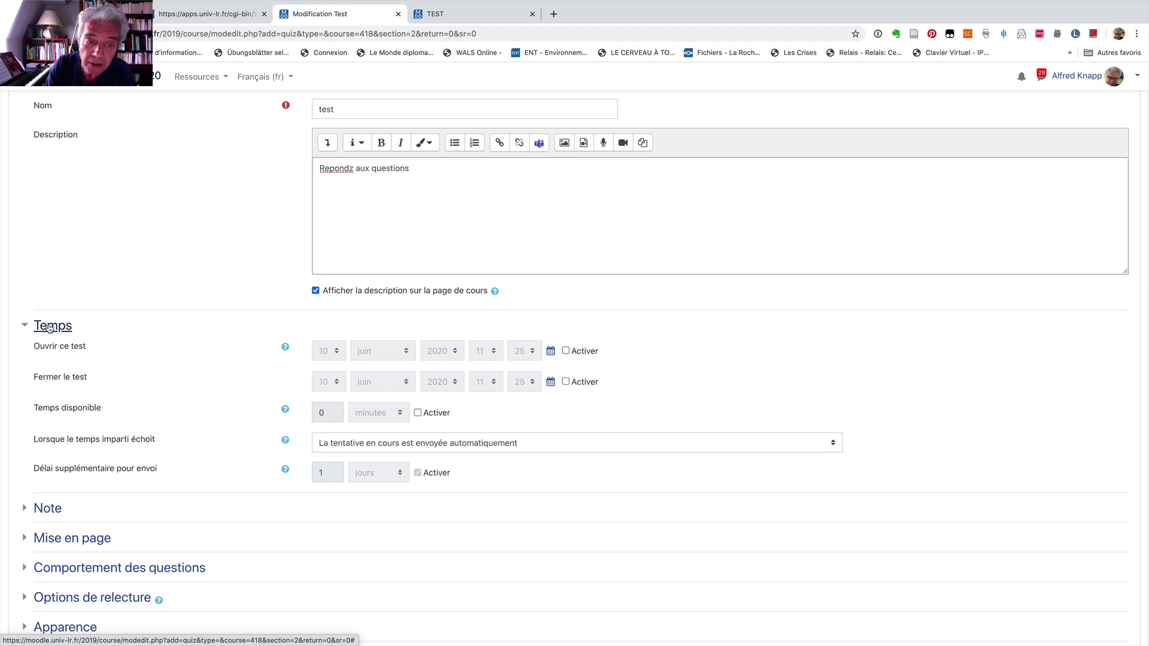
pyautogui.click(565, 352)
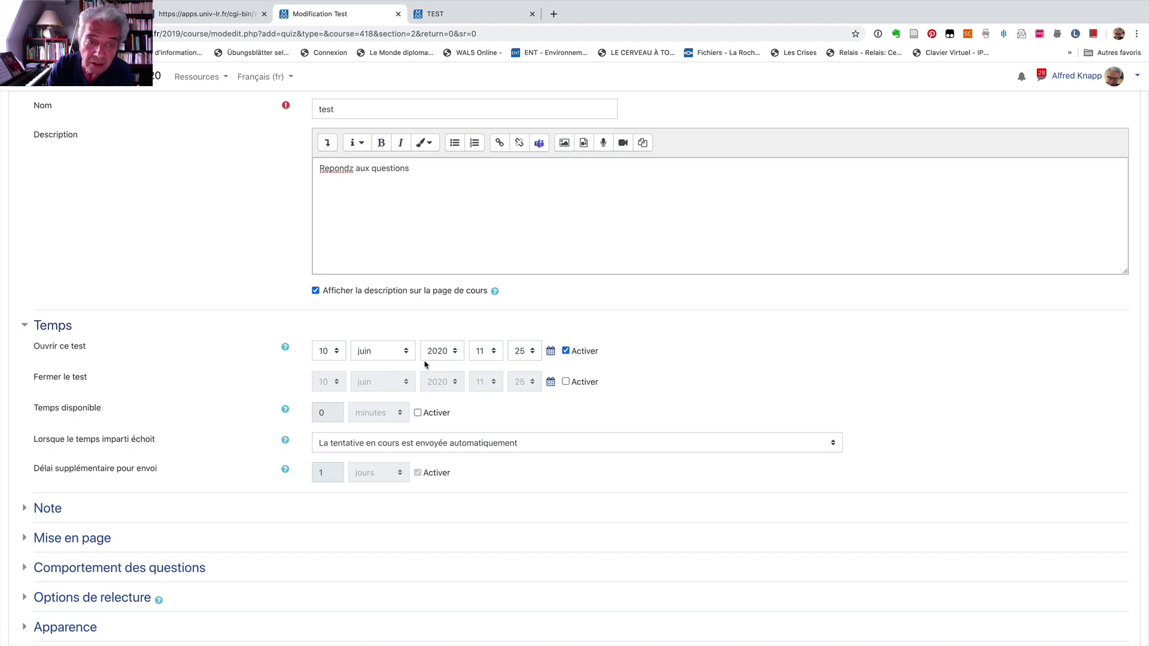
pyautogui.click(406, 351)
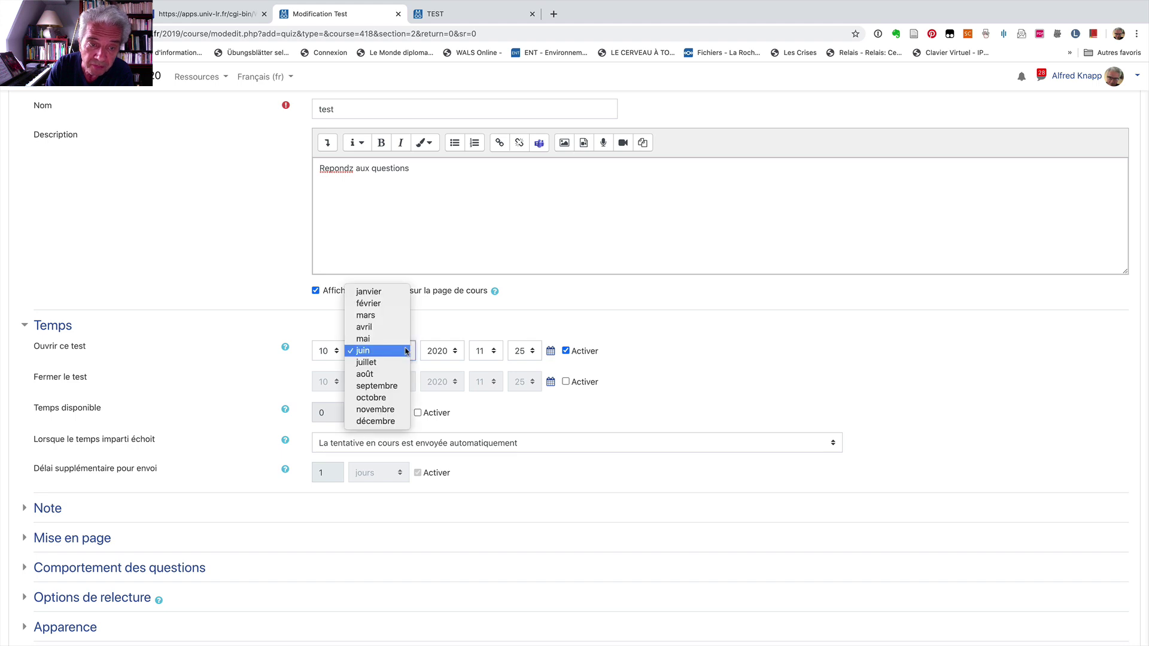
pyautogui.click(328, 357)
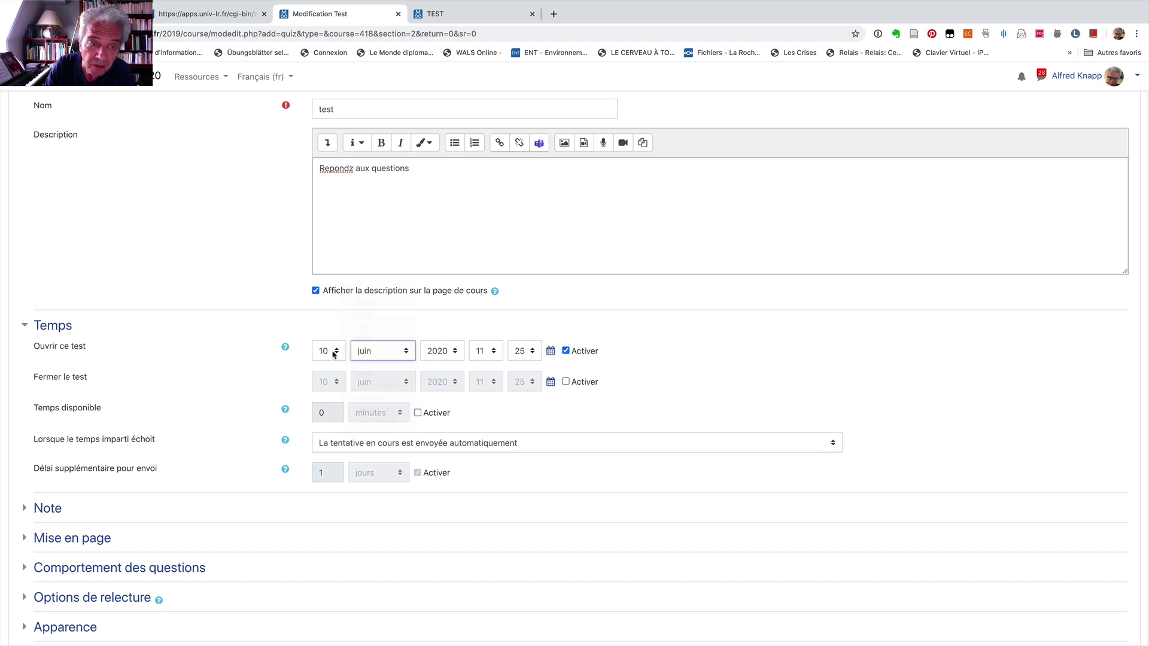
pyautogui.click(336, 355)
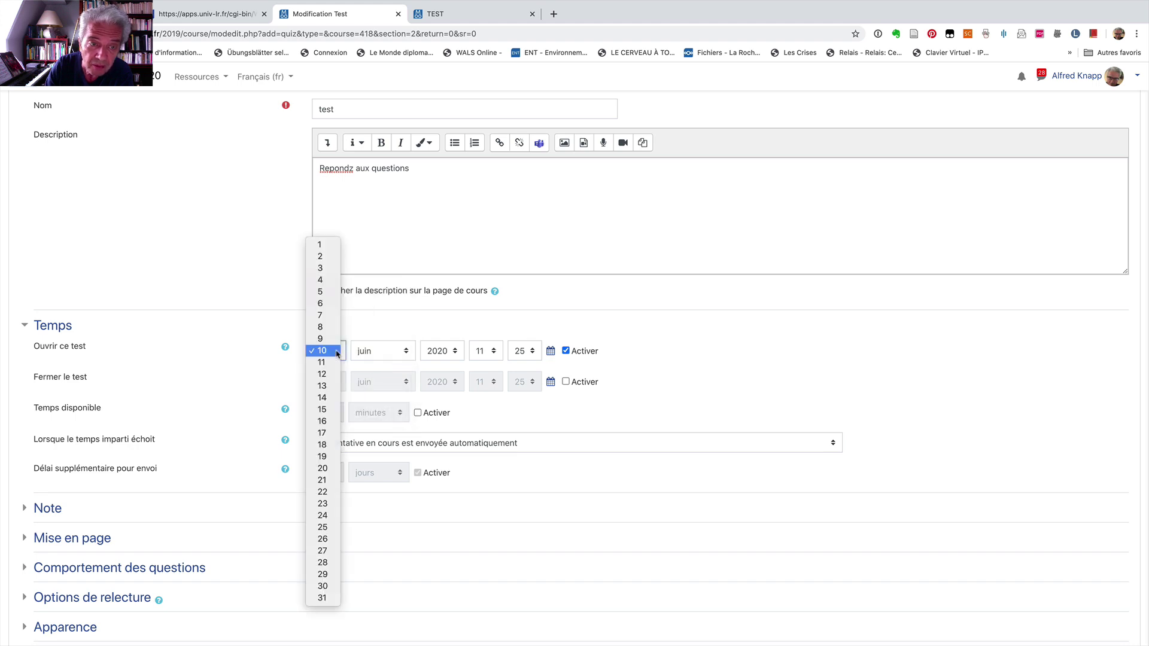
pyautogui.click(322, 468)
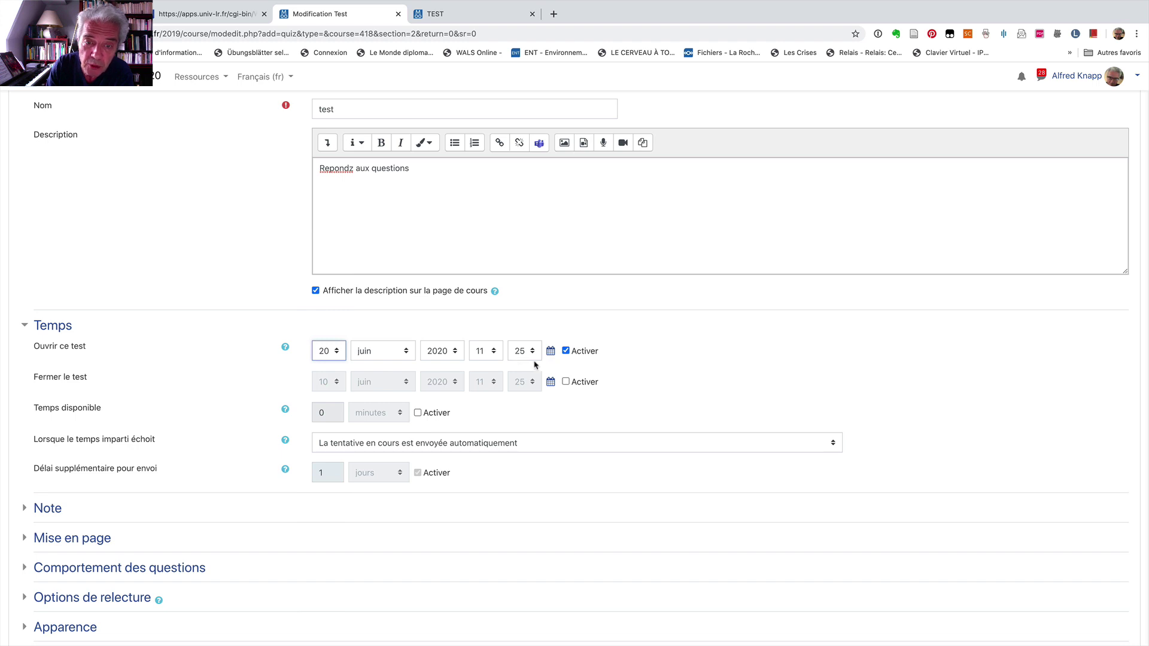
# - Enable the quiz's closing date and set it to day 20 with the hour at 14
pyautogui.click(566, 382)
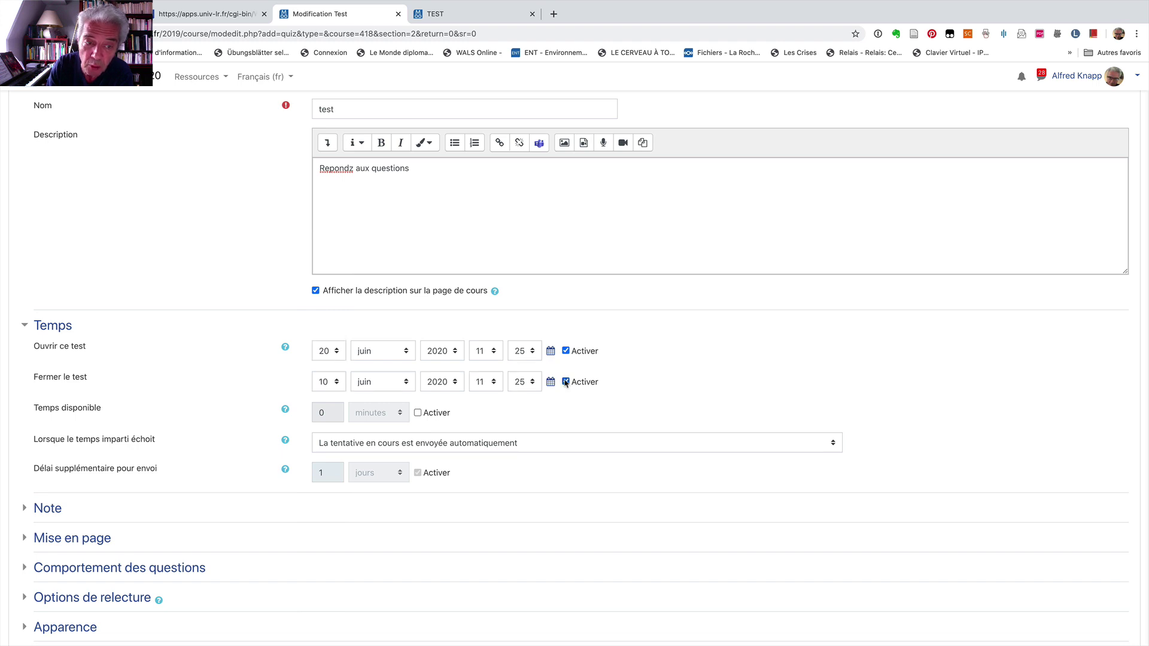
pyautogui.click(337, 383)
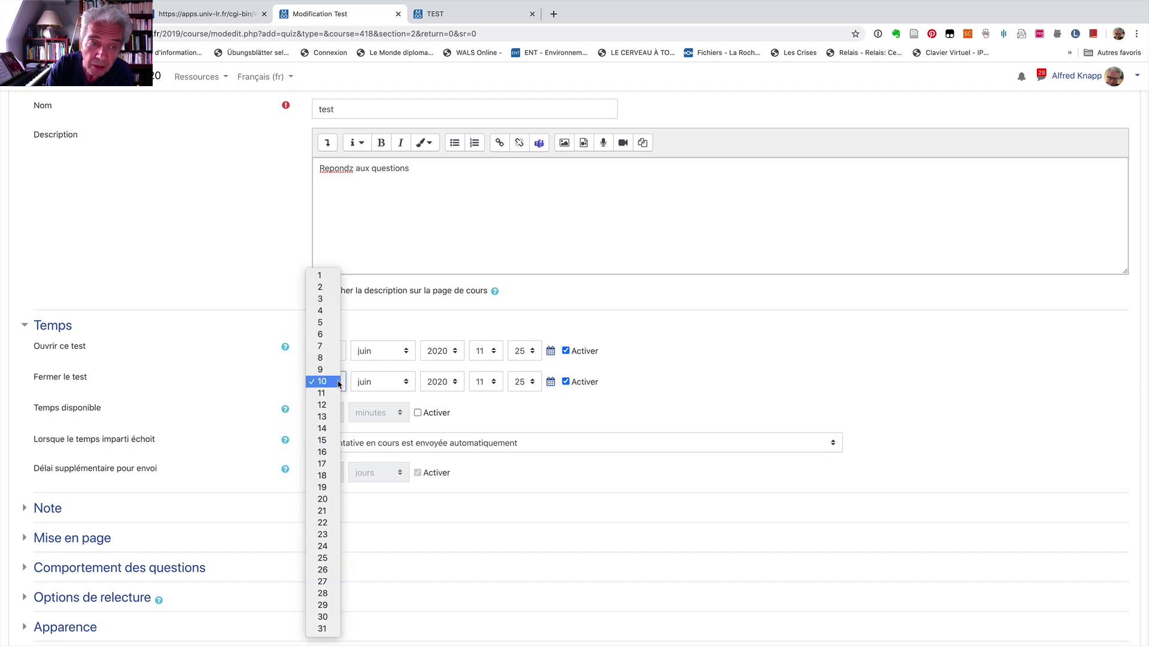
pyautogui.click(322, 500)
pyautogui.click(485, 382)
pyautogui.click(486, 413)
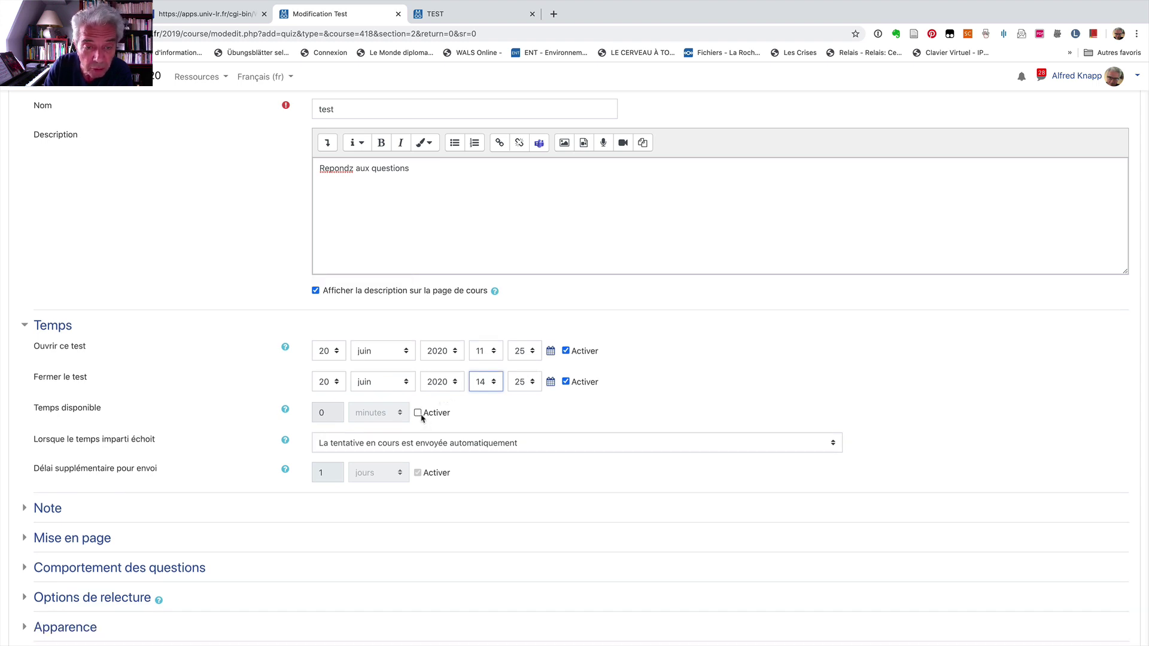
# - Enable a time limit of 90 minutes and keep "La tentative en cours est envoyée automatiquement" for when time expires
pyautogui.click(419, 413)
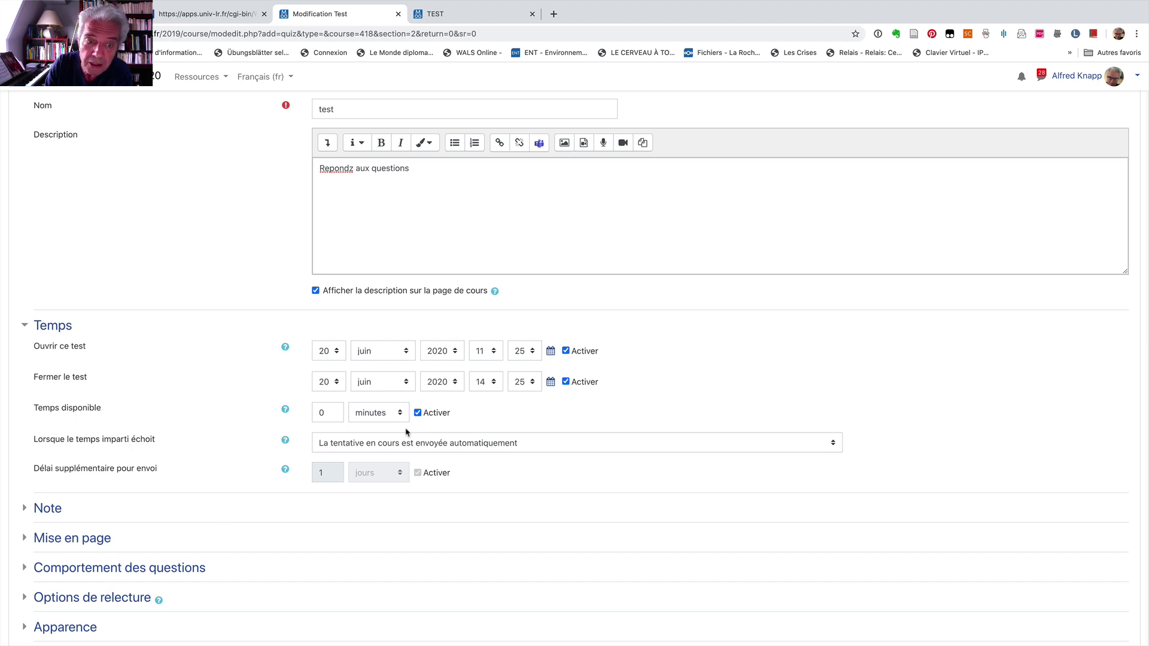
pyautogui.click(332, 412)
pyautogui.moveTo(332, 412); pyautogui.dragTo(312, 410)
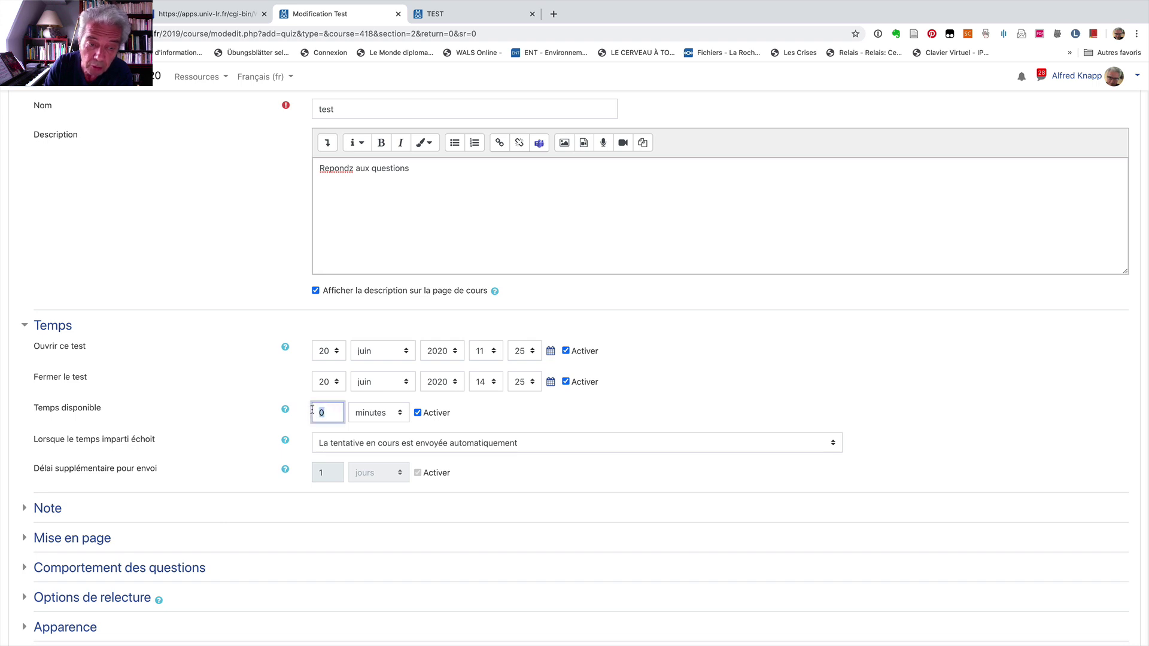
pyautogui.write('90')
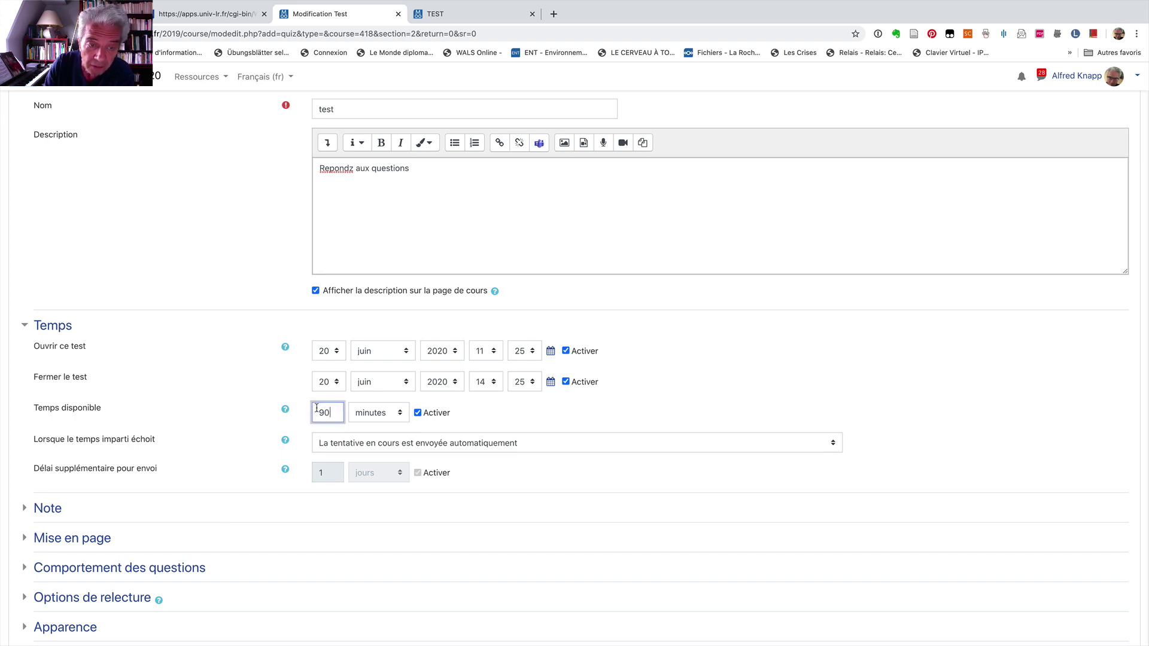
pyautogui.click(281, 392)
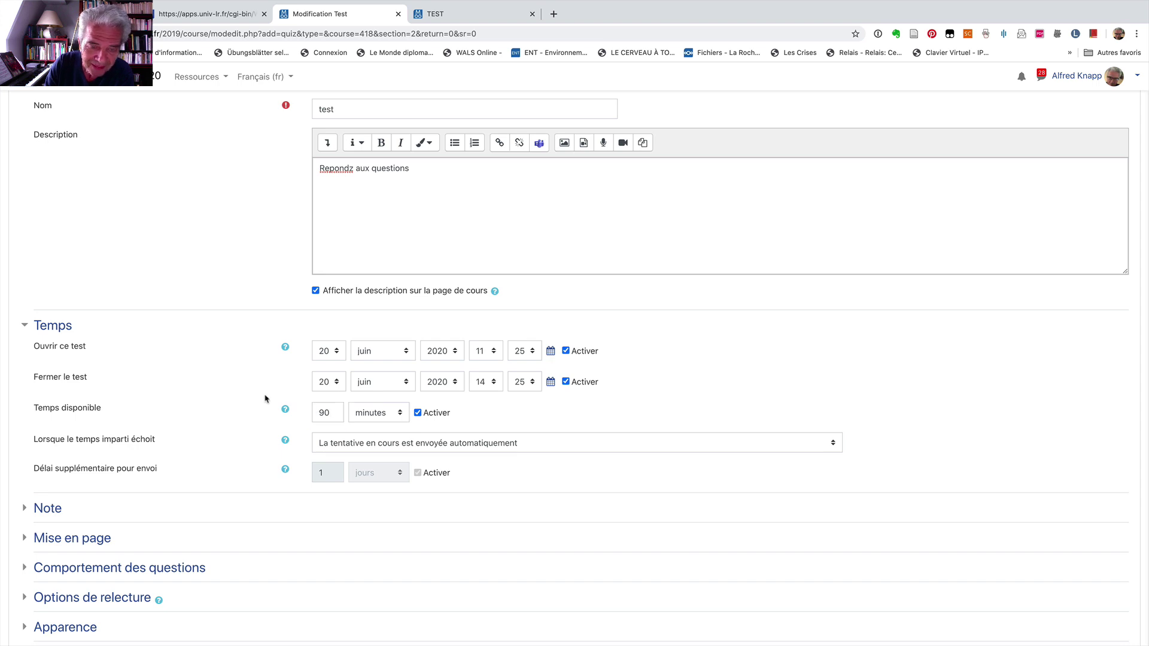
pyautogui.scroll(-5, 266, 399)
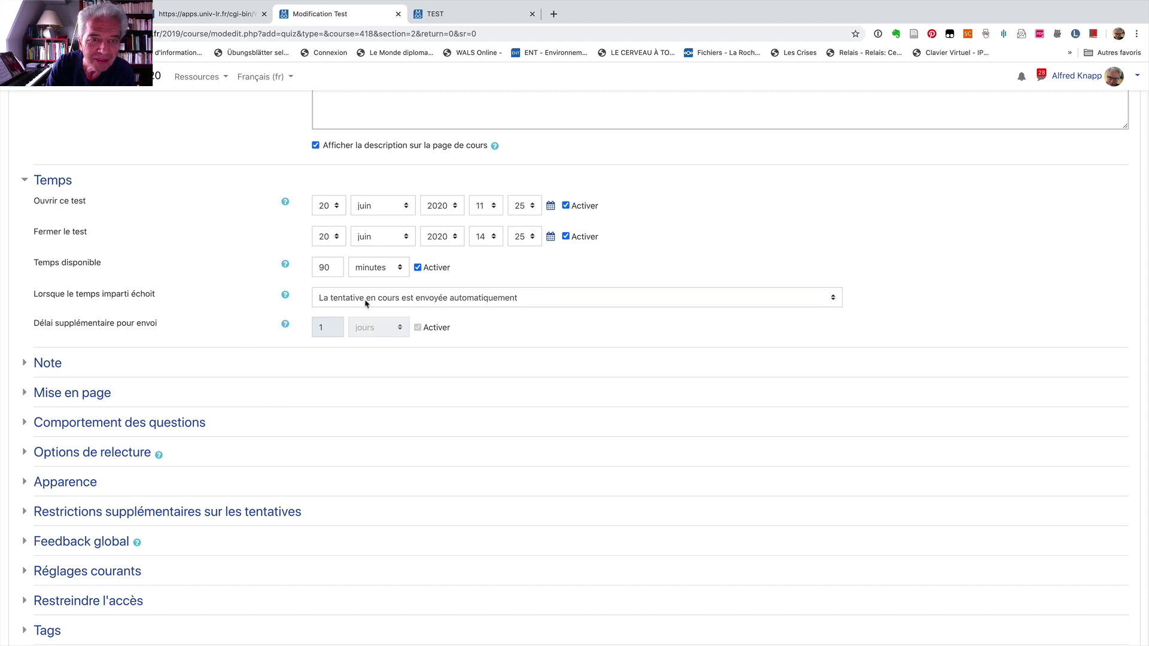
pyautogui.click(330, 300)
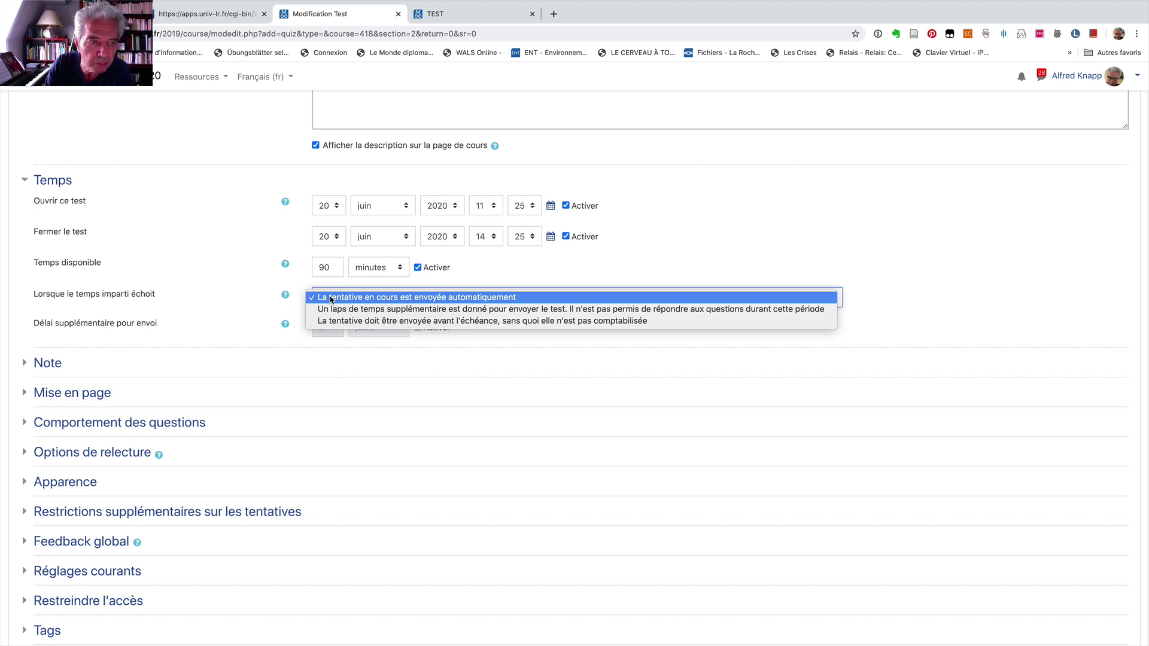
pyautogui.click(131, 335)
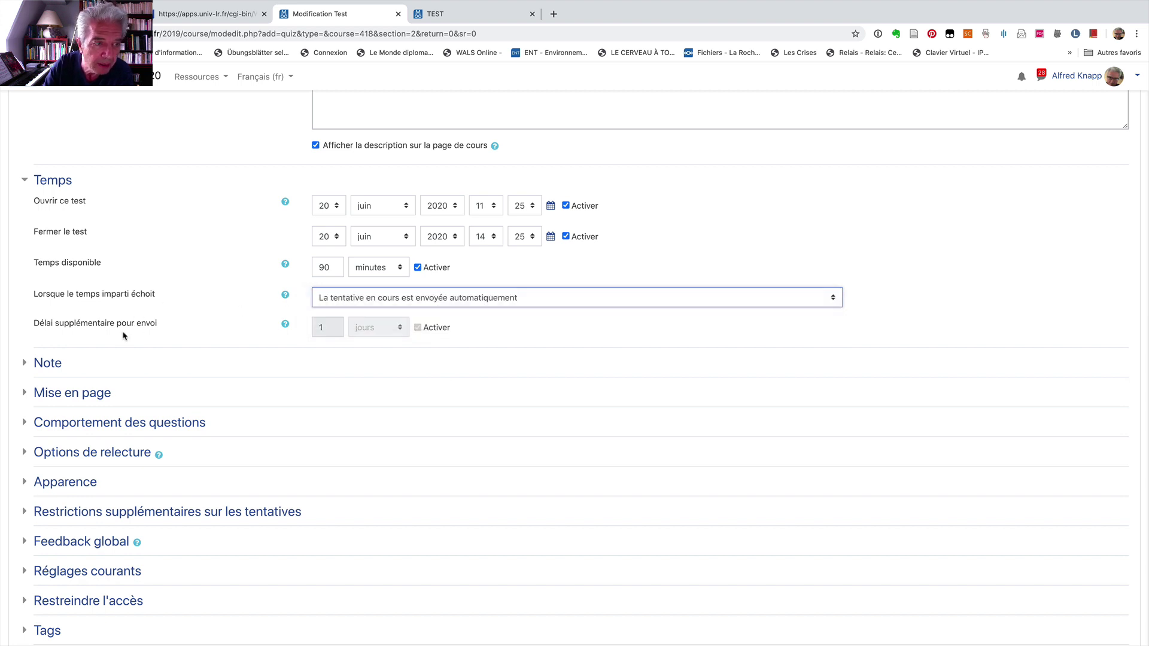
# - In the grade settings, set the passing grade to 10 and the number of allowed attempts to 1
pyautogui.click(49, 368)
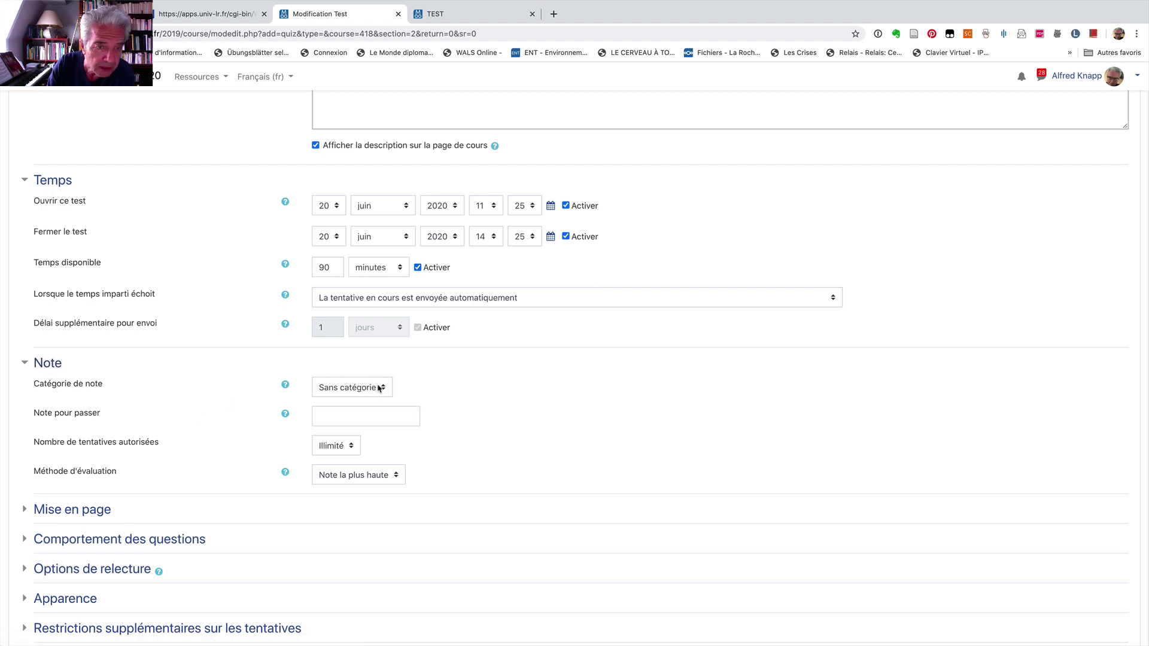
pyautogui.click(326, 415)
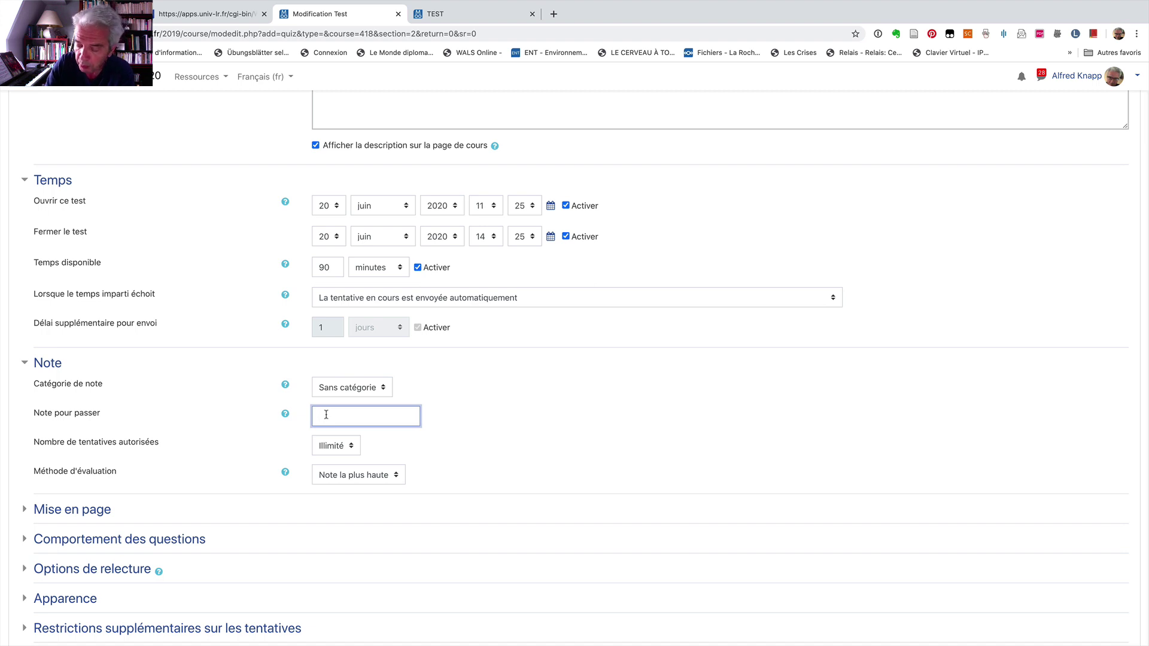
pyautogui.write('10')
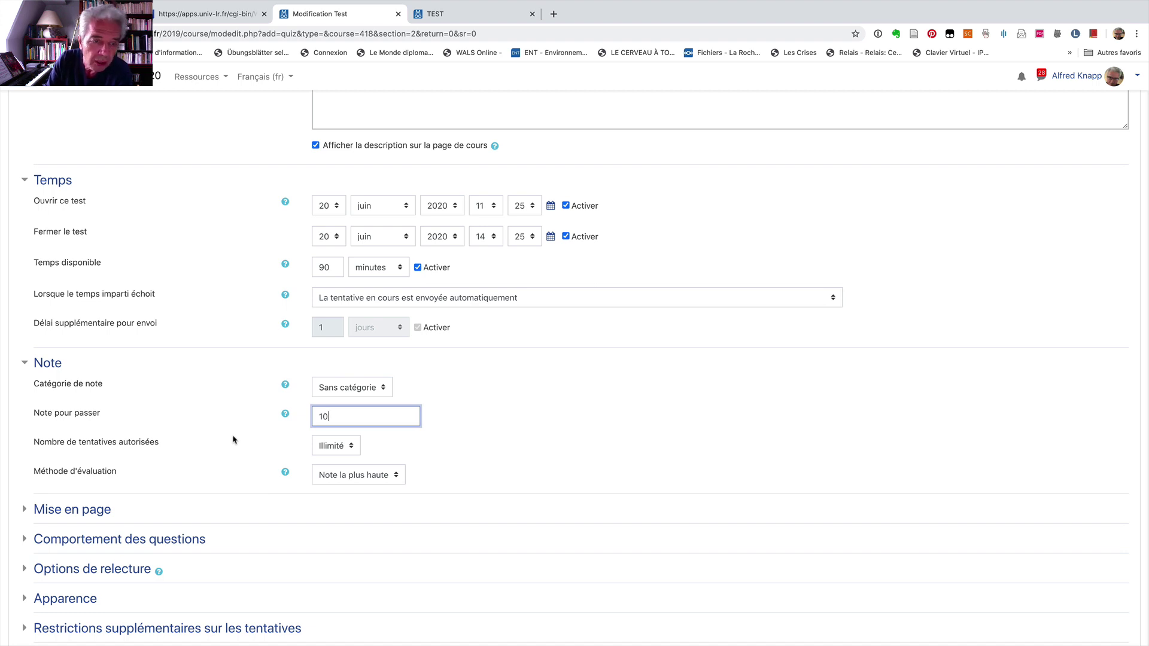
pyautogui.click(349, 446)
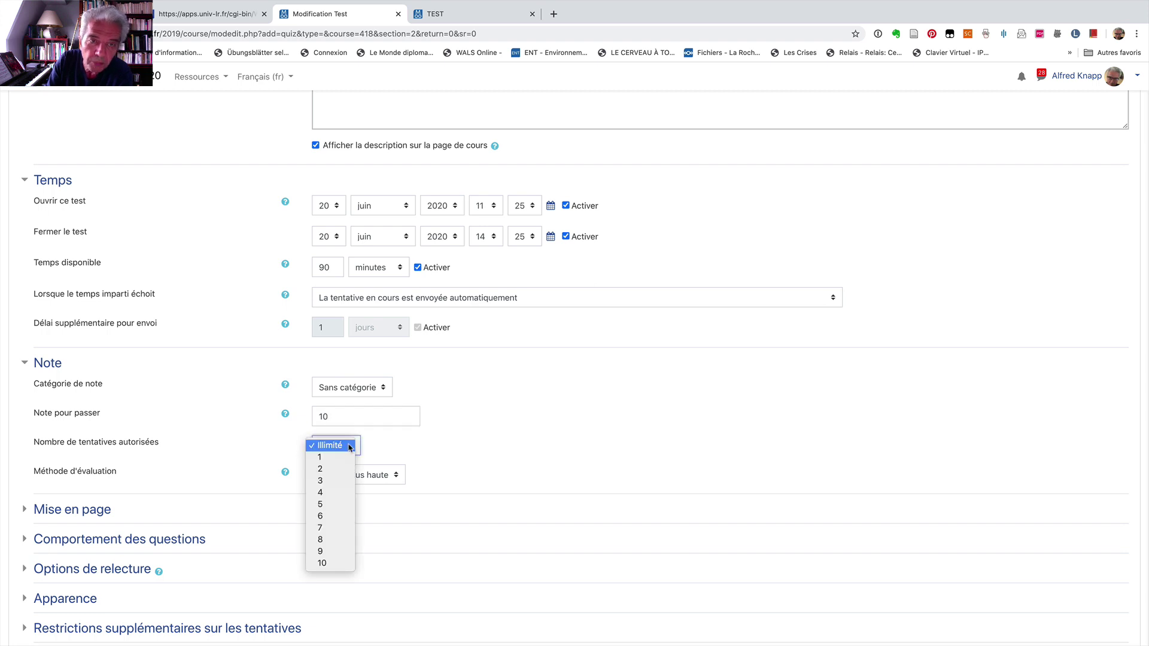
pyautogui.click(331, 457)
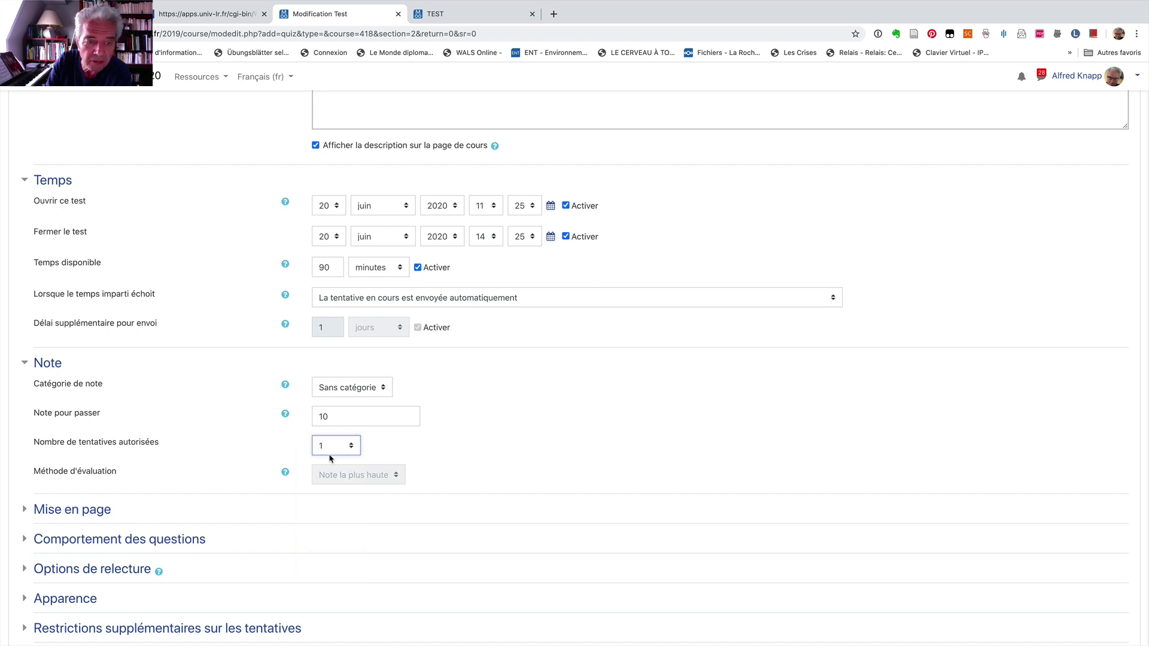
# - Set the quiz layout to start a new page with "Toutes les 7 questions"
pyautogui.scroll(-5, 330, 458)
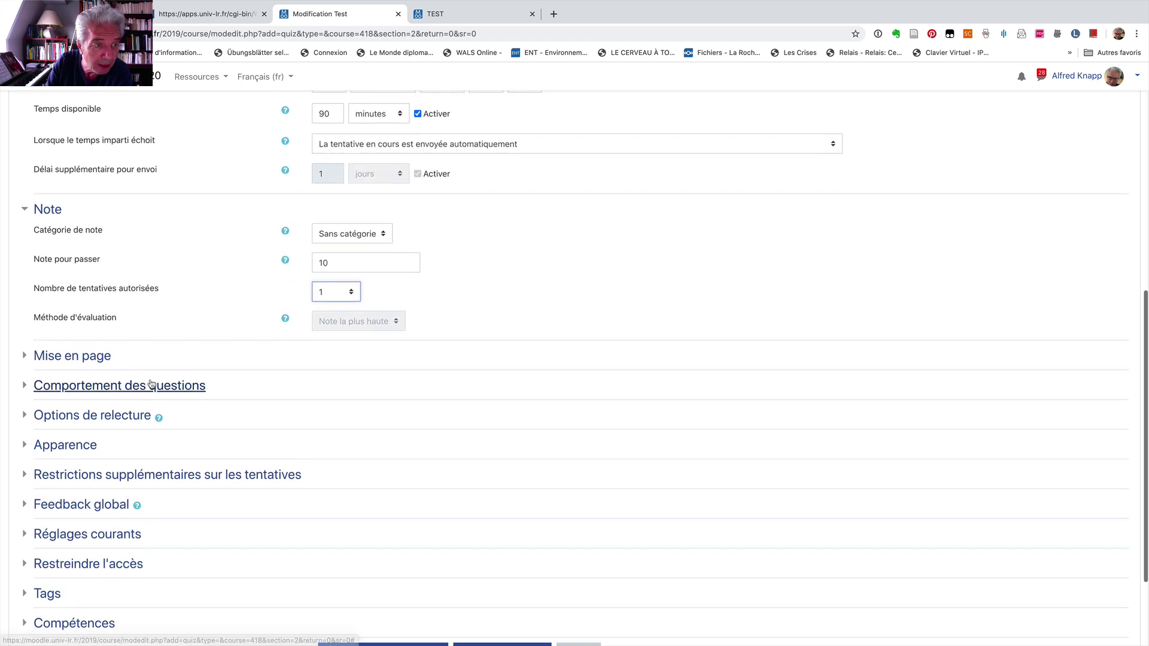
pyautogui.click(106, 358)
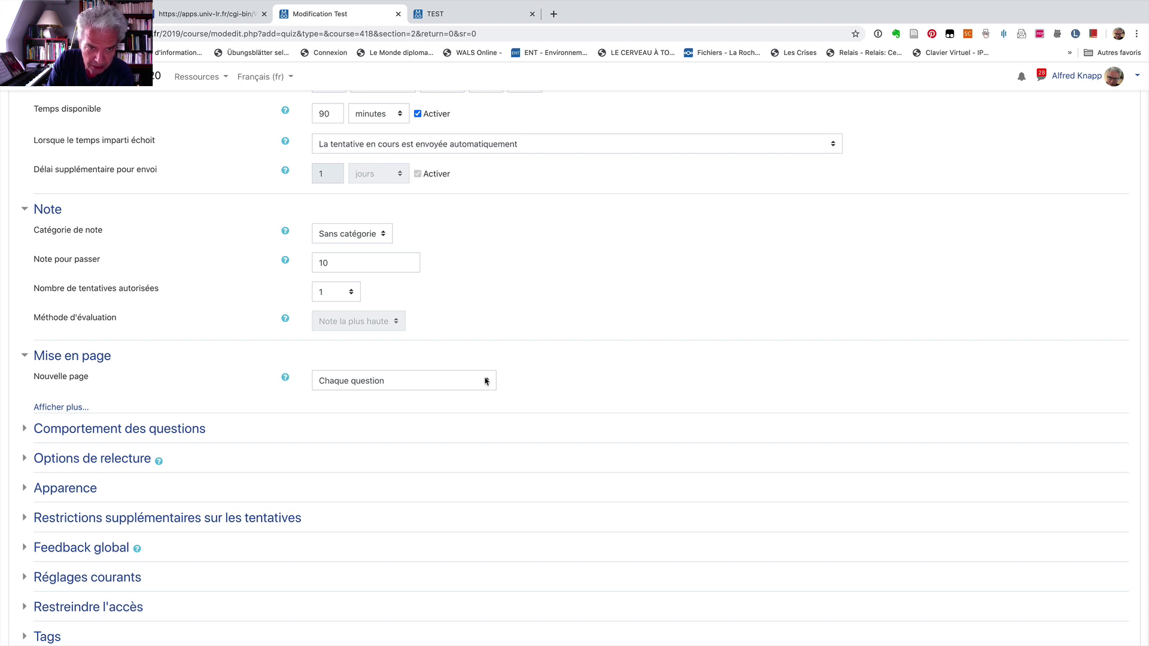
pyautogui.click(487, 381)
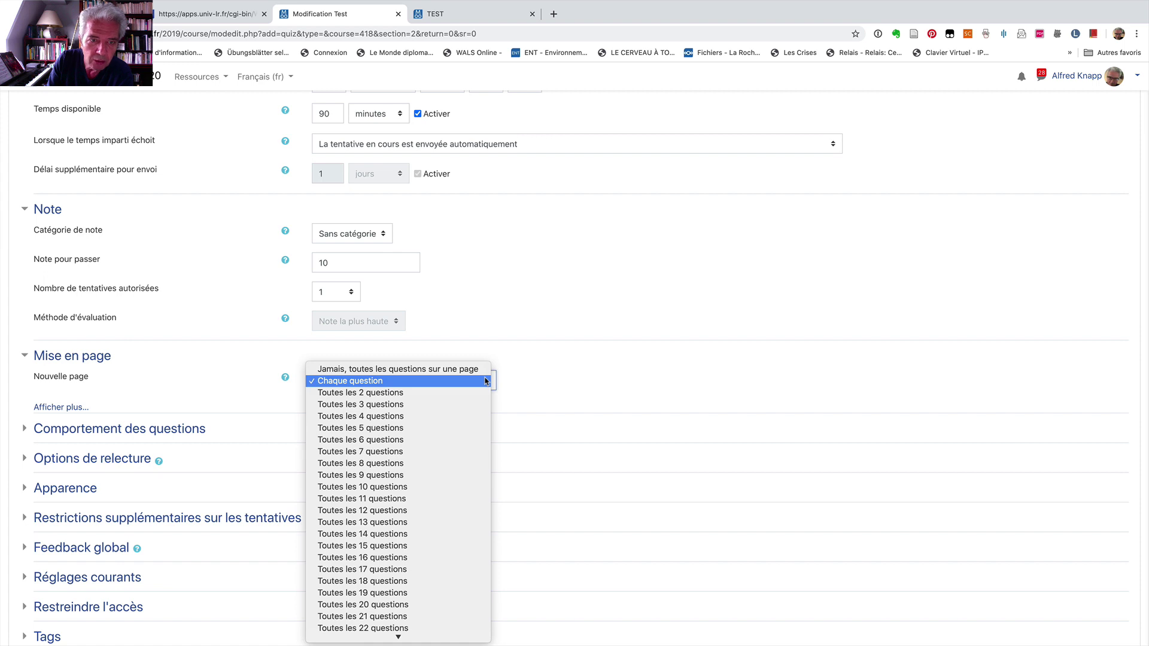
pyautogui.click(382, 453)
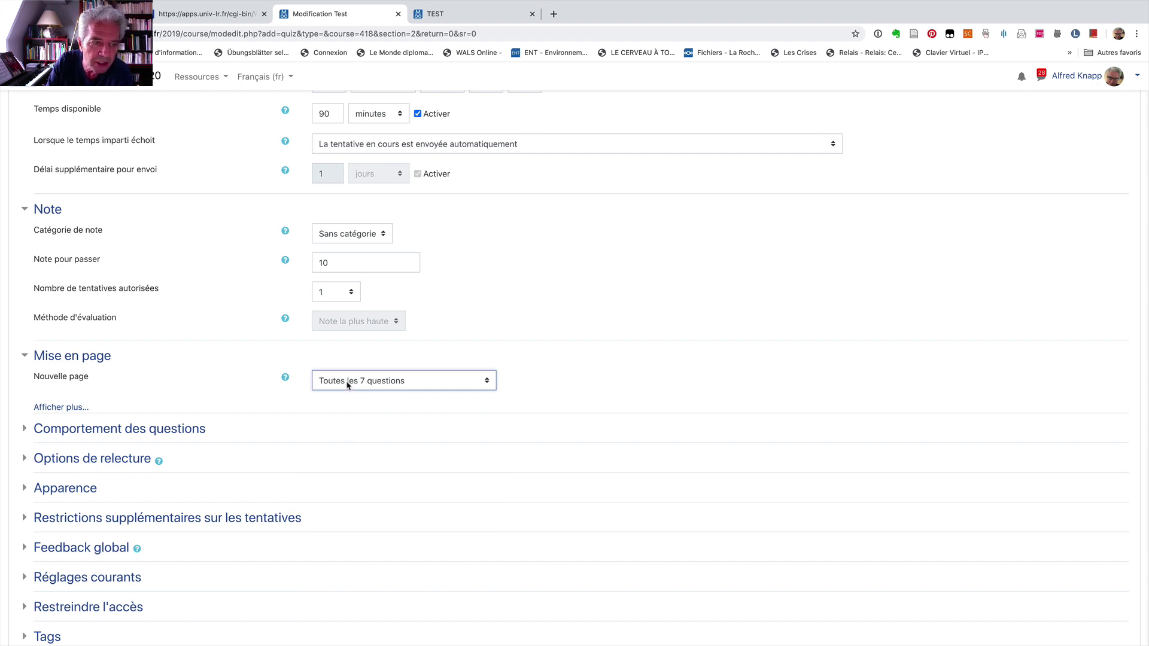
# - Check the available question behaviours and keep "Feedback a posteriori" selected
pyautogui.click(152, 436)
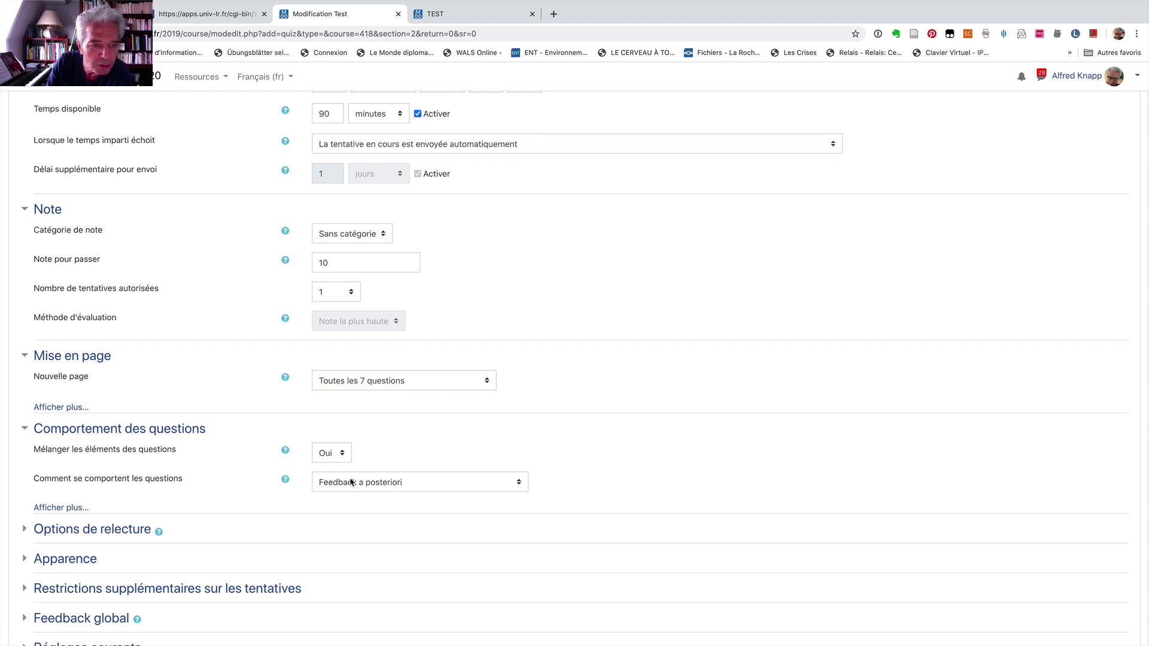
pyautogui.scroll(-2, 353, 482)
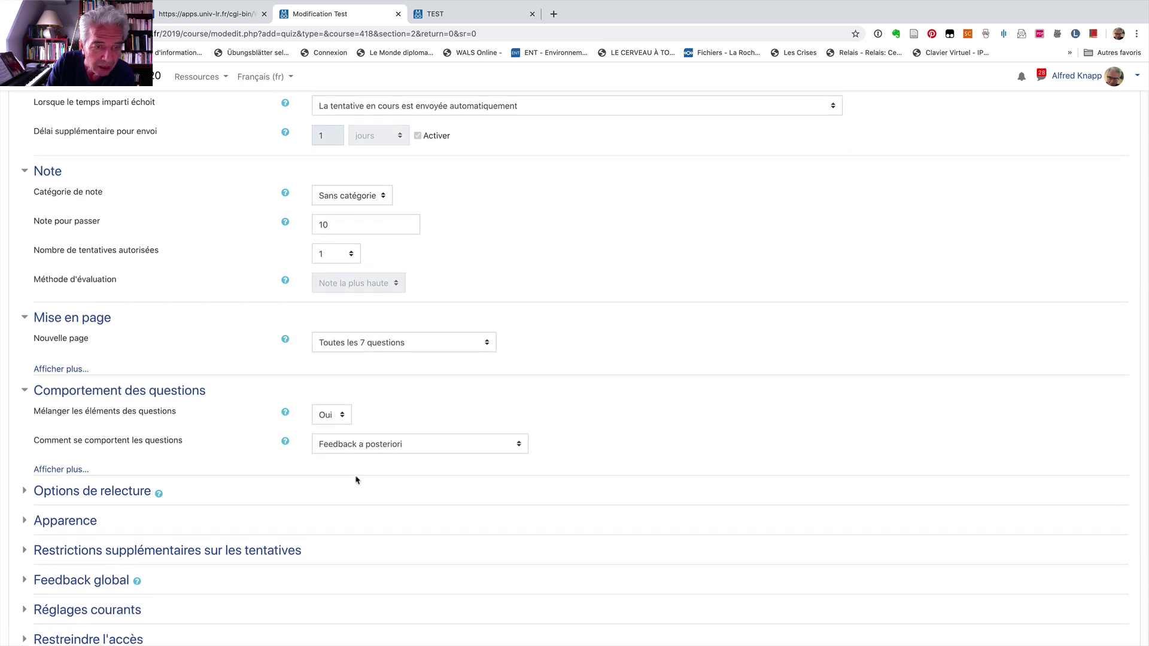
pyautogui.scroll(-2, 357, 480)
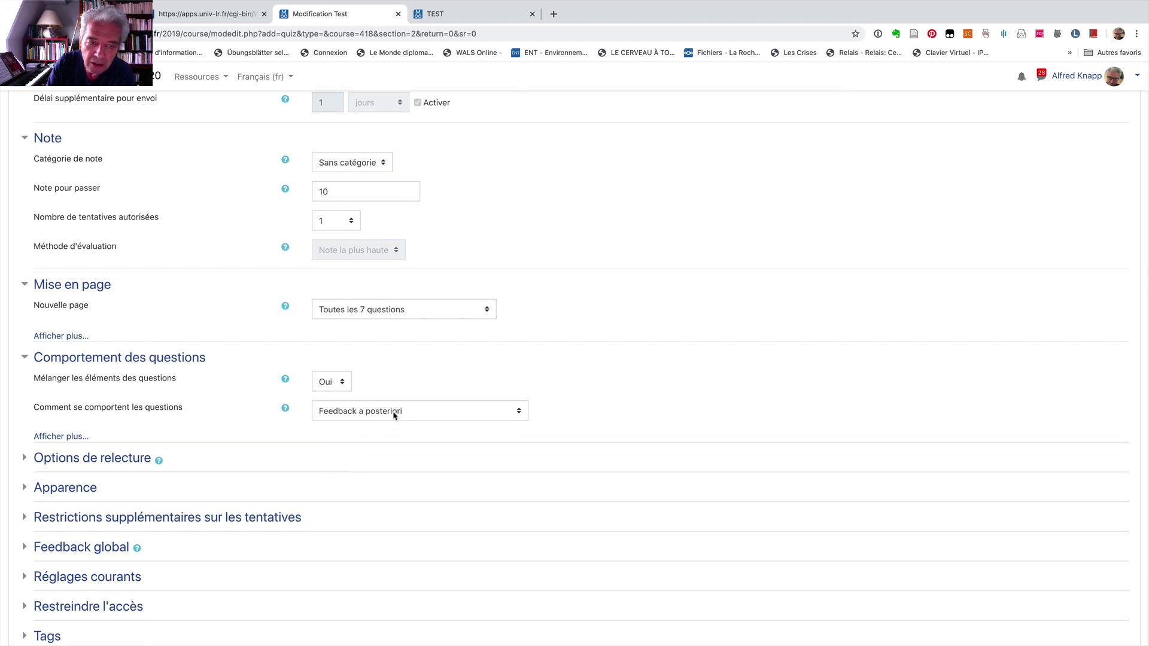
pyautogui.click(394, 413)
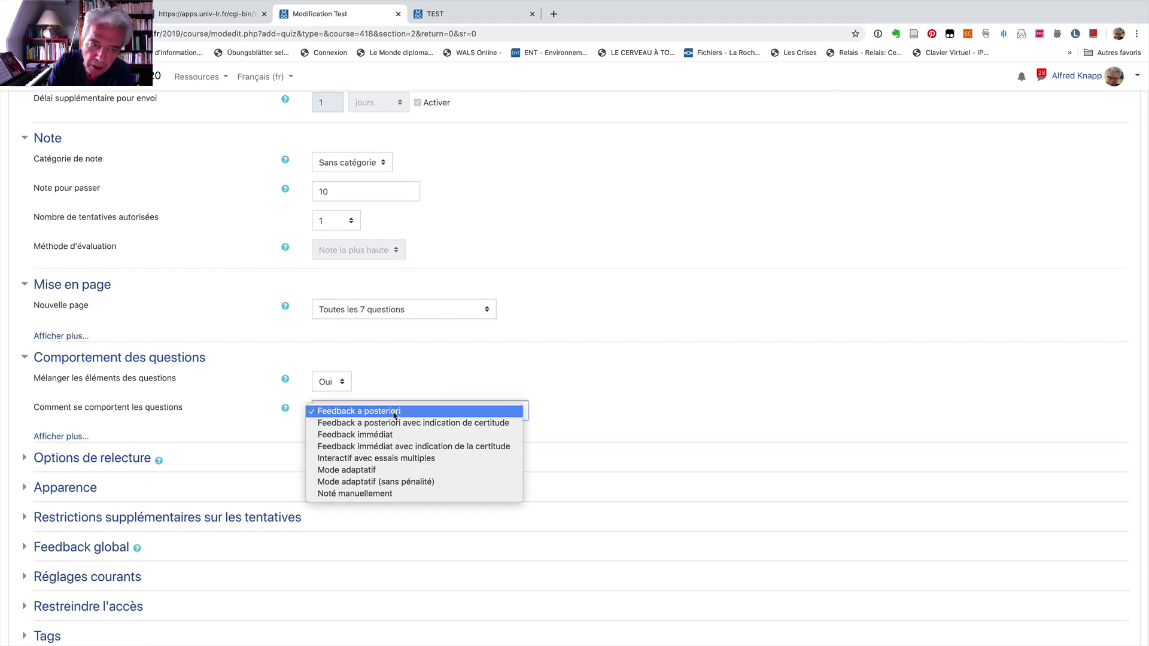
pyautogui.click(395, 412)
# - In the review options for immediately after the attempt, disable La tentative, Points and Feedback global
pyautogui.click(93, 459)
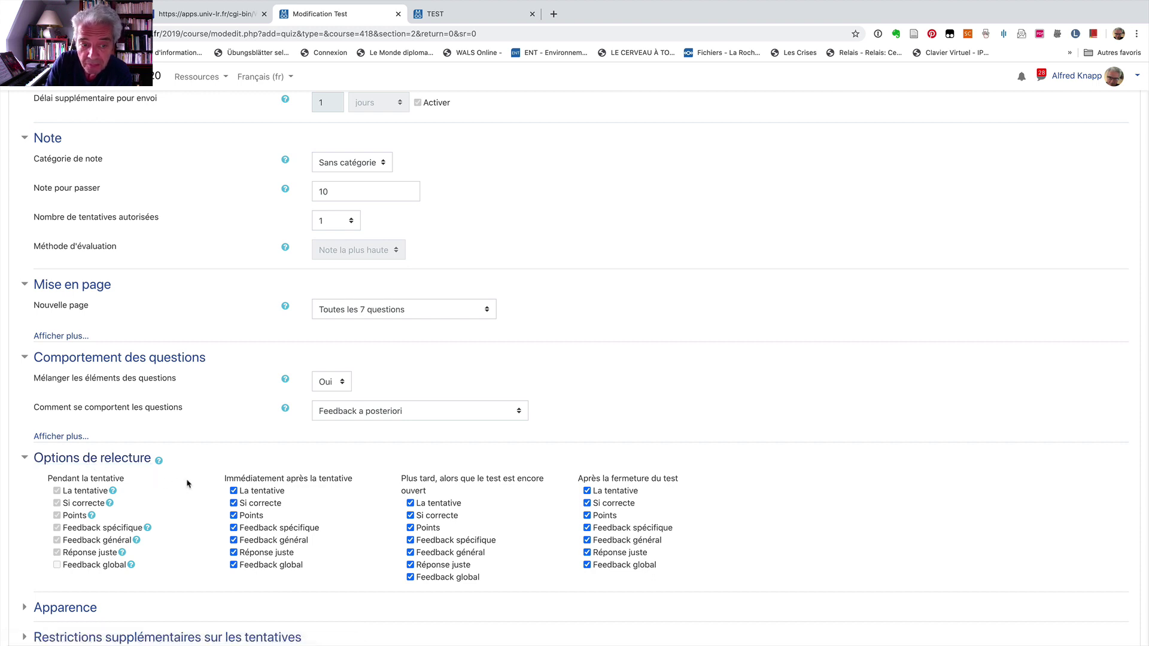
pyautogui.click(234, 491)
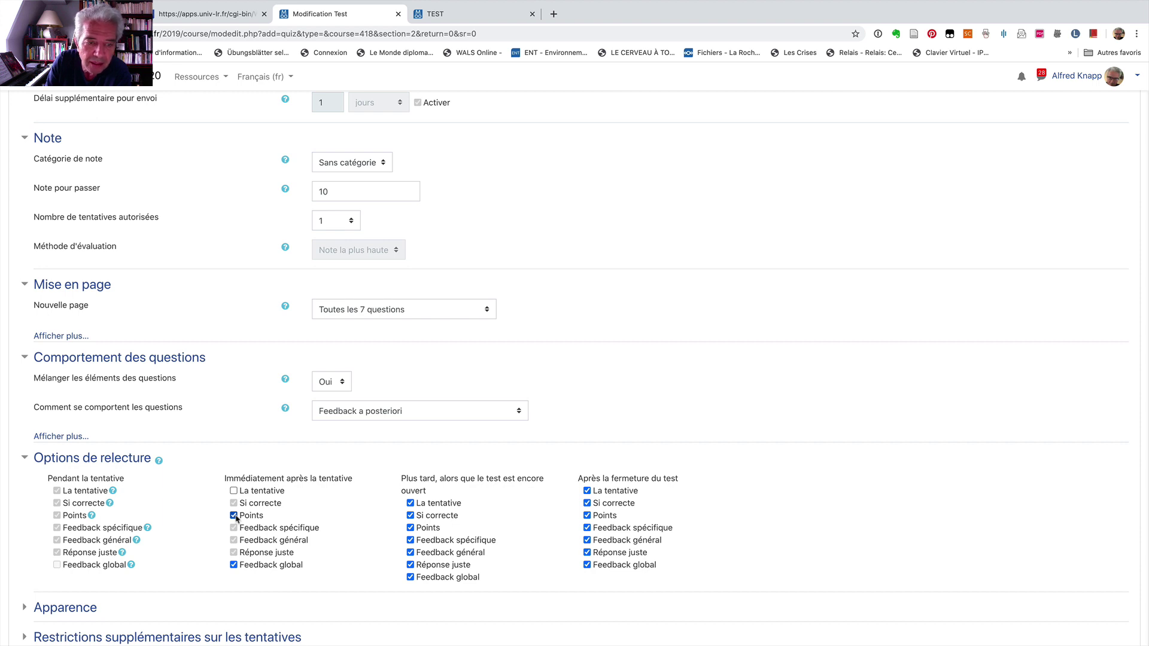
pyautogui.click(234, 516)
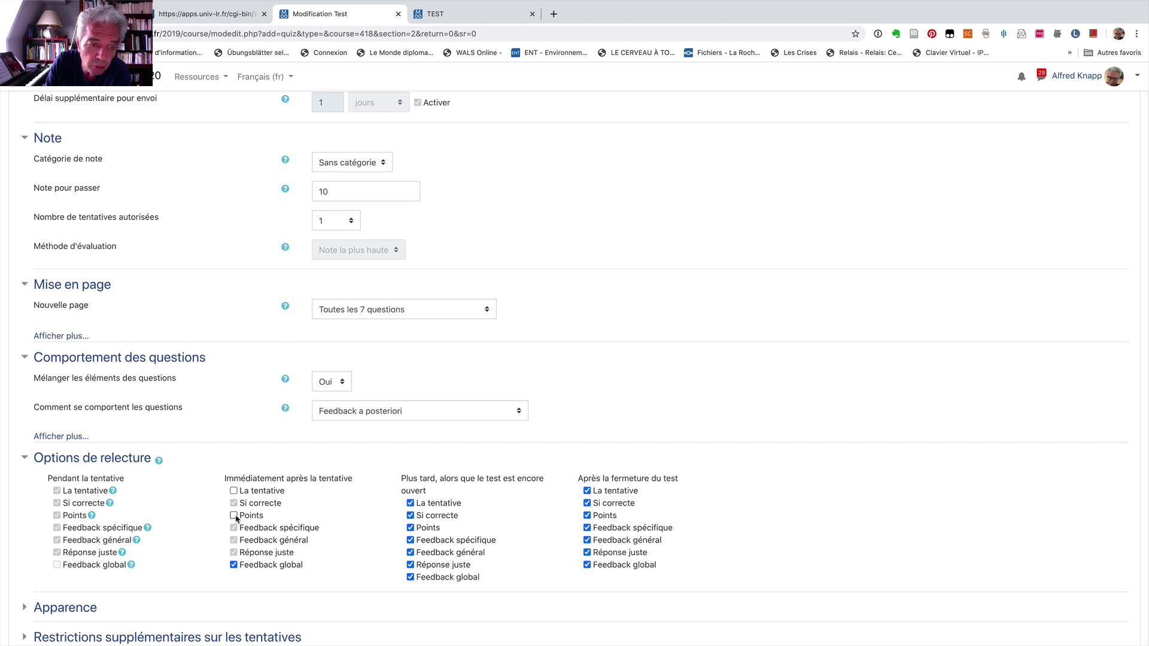
pyautogui.click(234, 565)
# - In the review options, disable La tentative, Points and Feedback global for while the test is still open, and La tentative for after closing
pyautogui.click(410, 504)
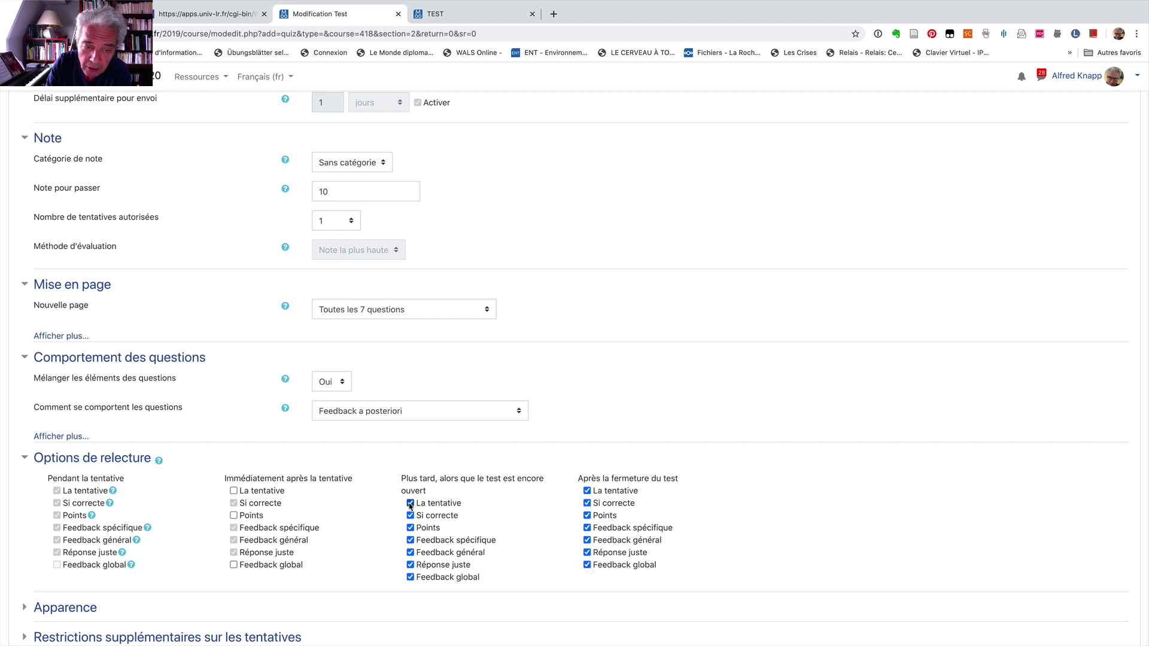
pyautogui.click(410, 528)
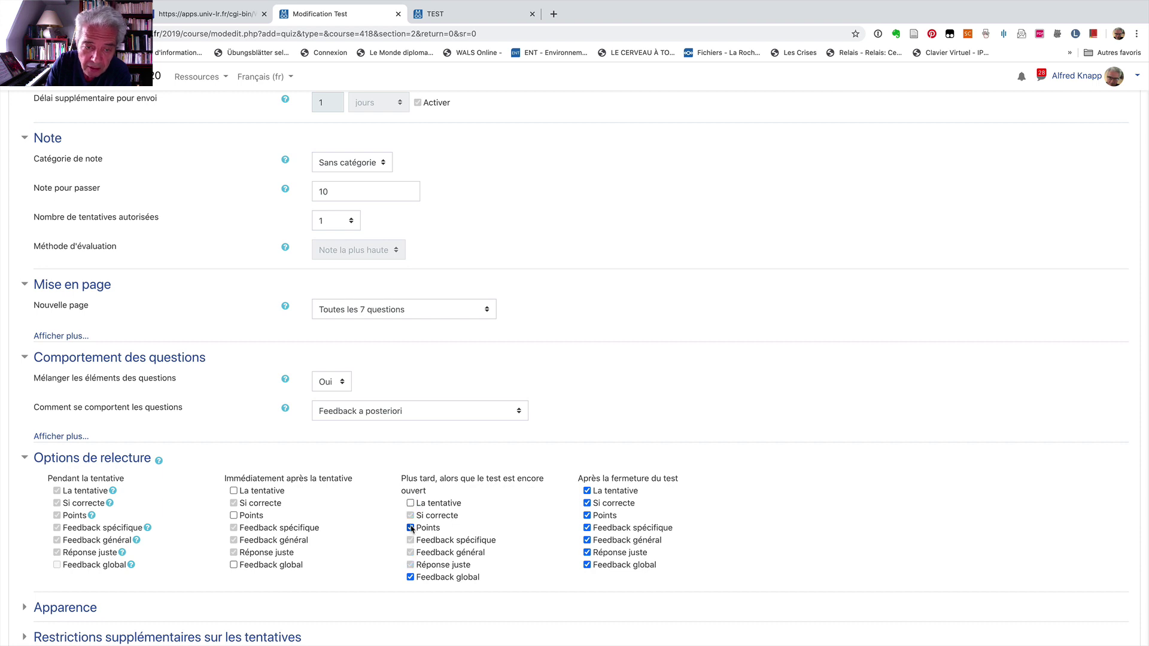
pyautogui.click(410, 578)
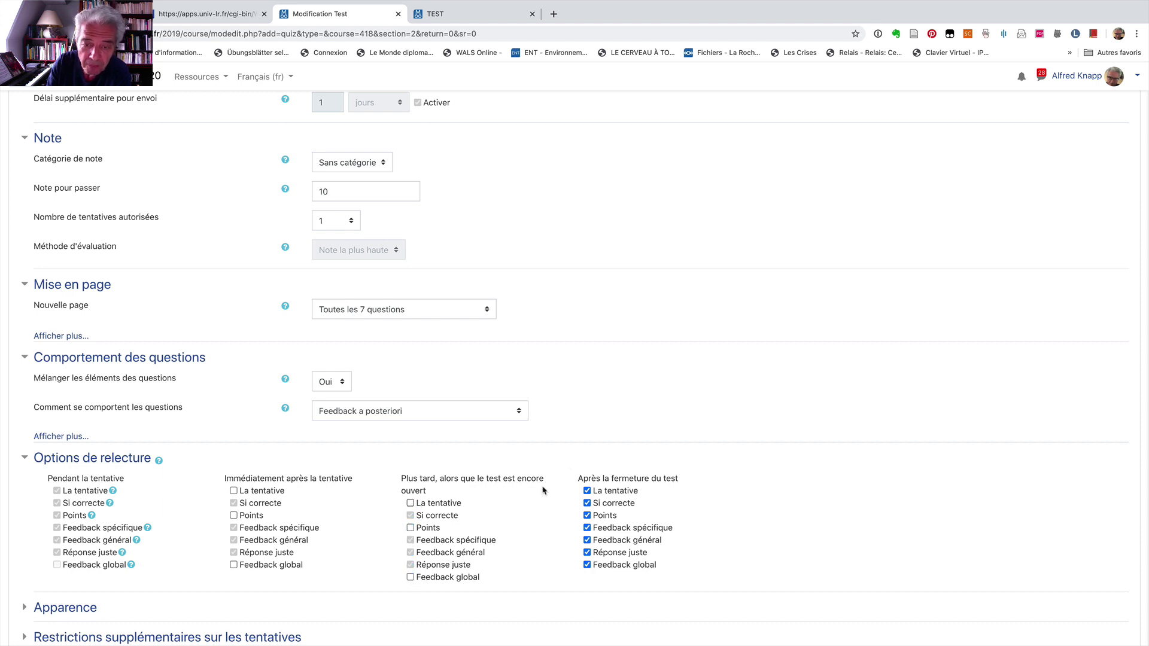
pyautogui.click(588, 492)
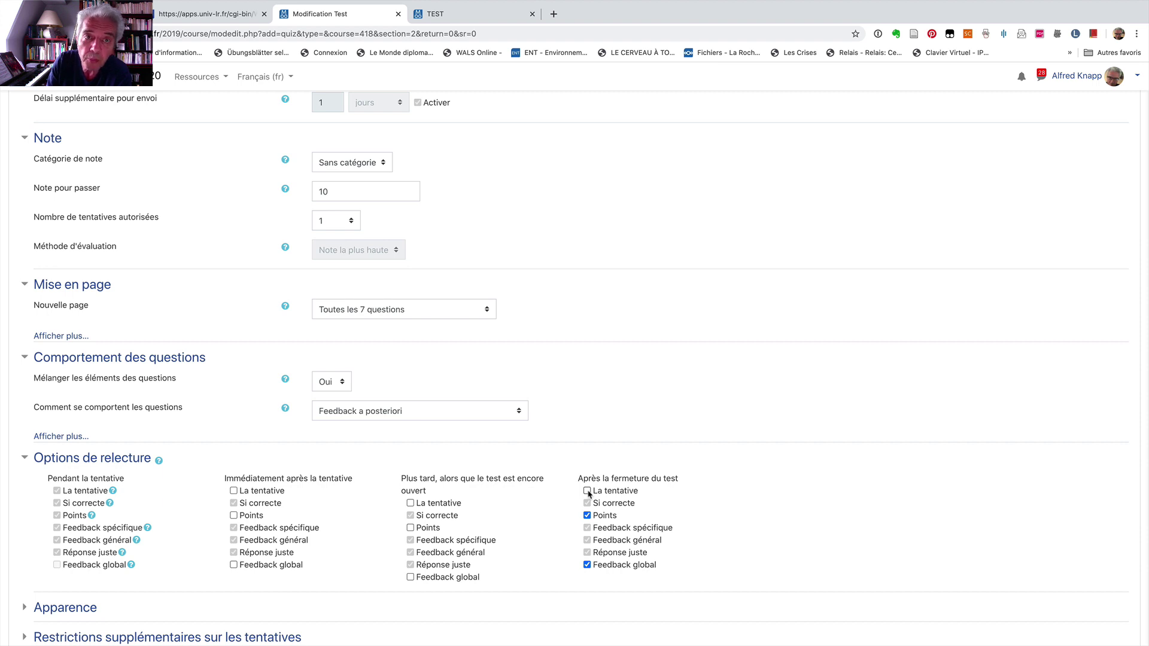
# - Save and display the new test, and open it for editing its questions
pyautogui.scroll(-5, 344, 458)
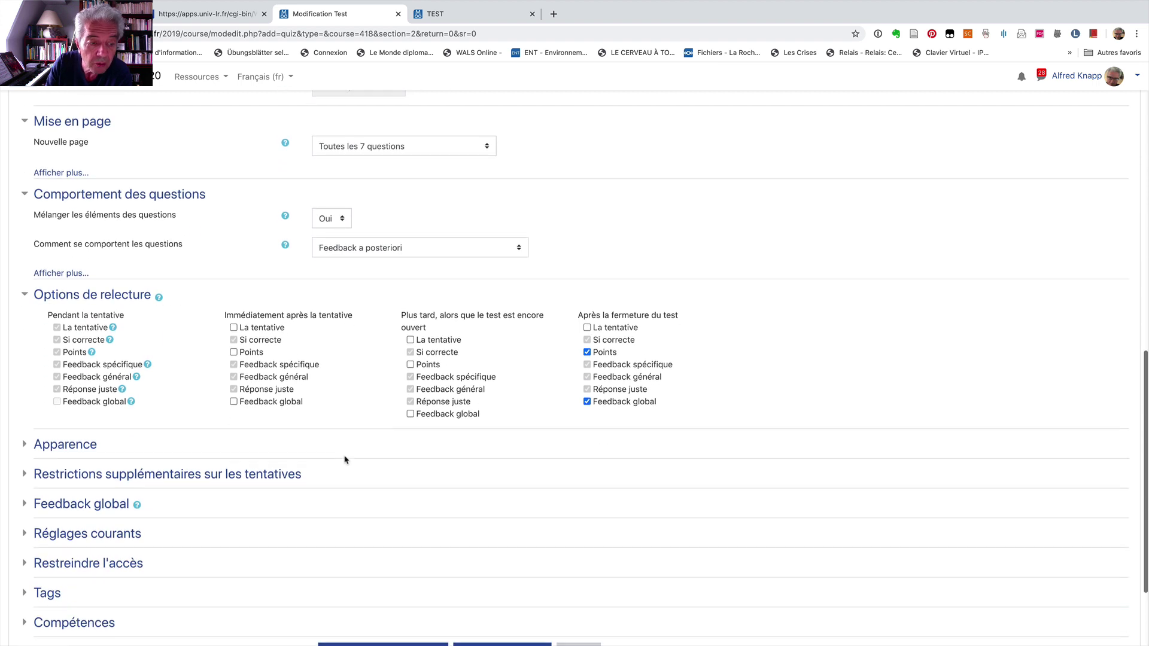
pyautogui.scroll(-1, 344, 460)
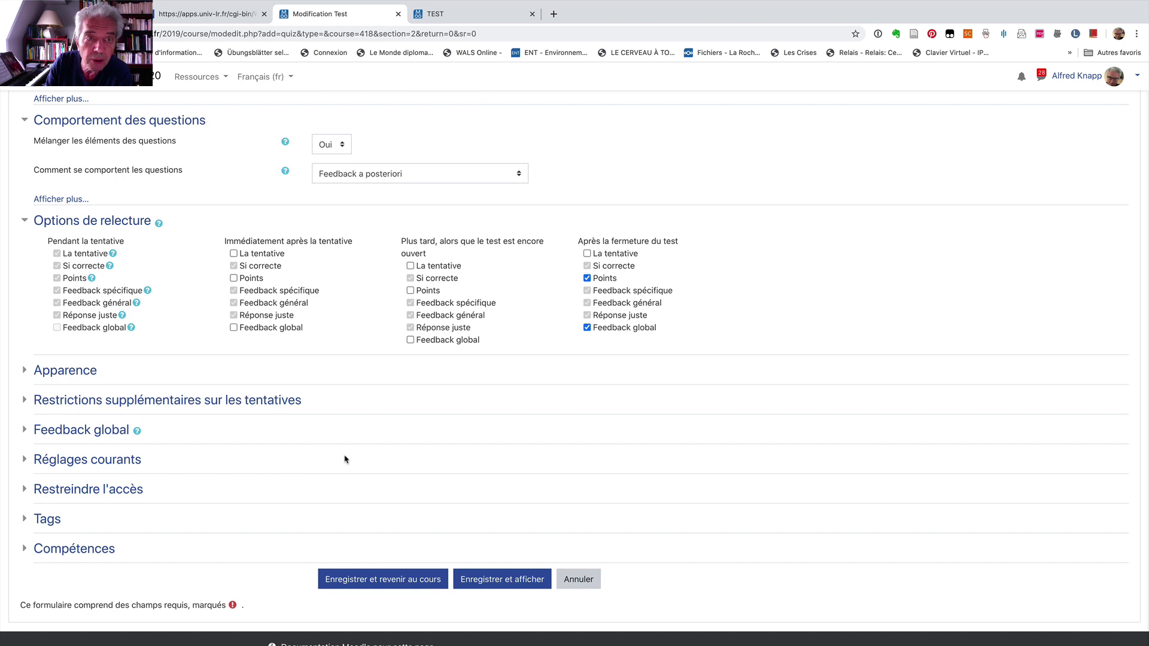
pyautogui.scroll(-1, 318, 472)
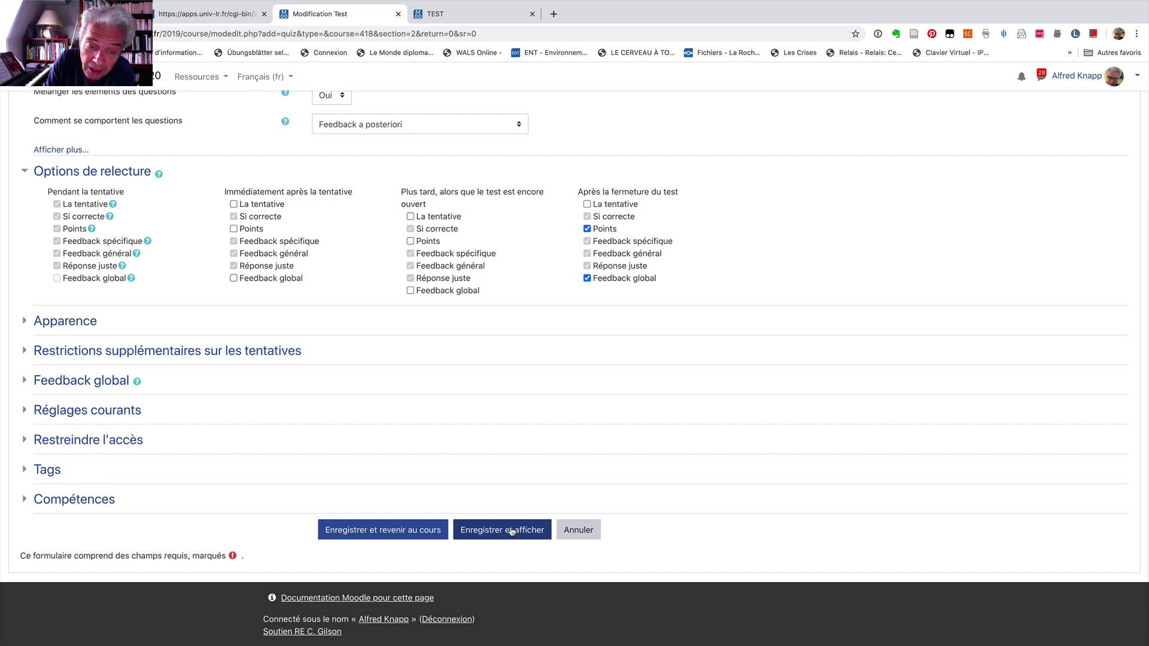
pyautogui.click(512, 531)
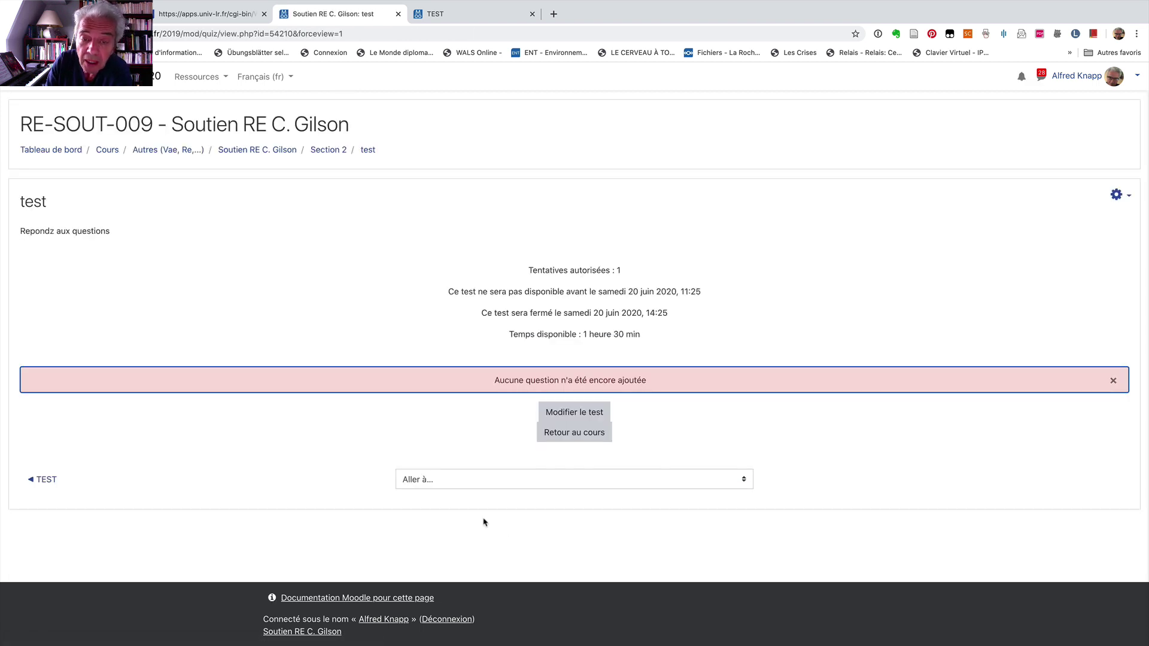
pyautogui.click(574, 413)
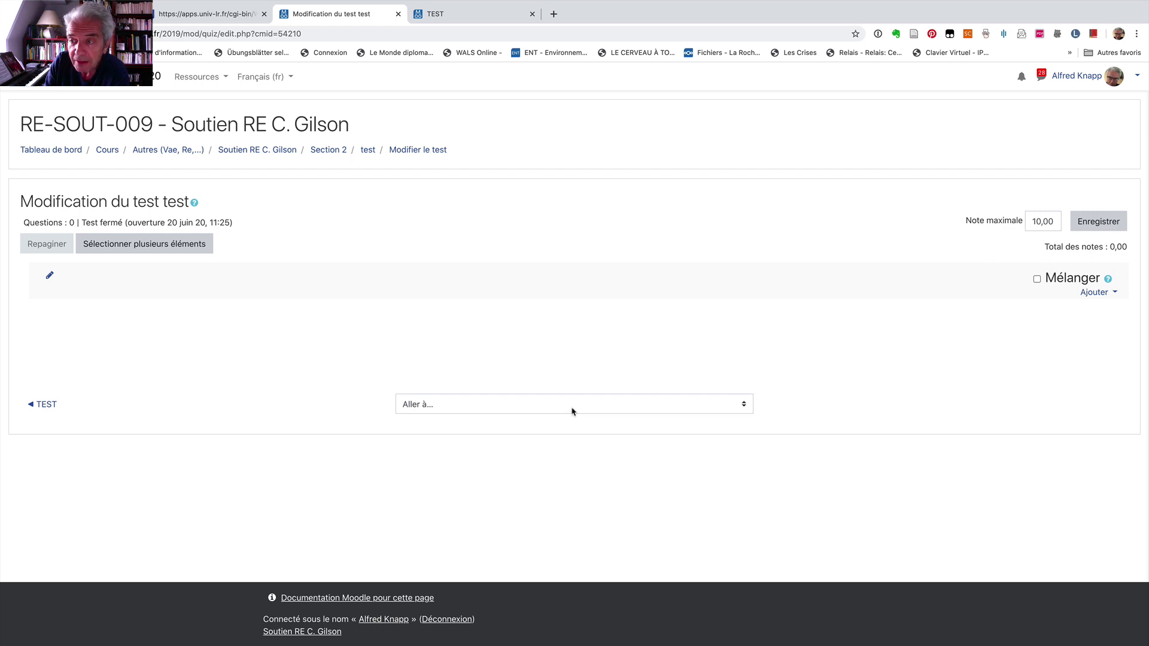
# - Enable shuffling of the test's questions and save a maximum grade of 20,00
pyautogui.click(1037, 280)
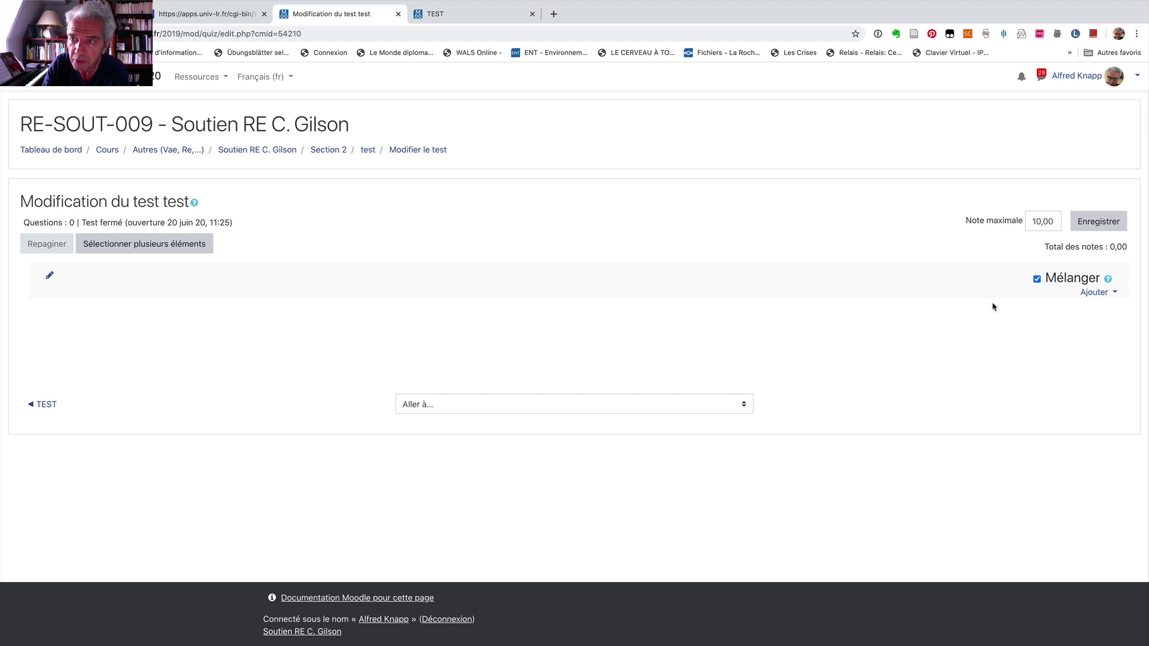
pyautogui.moveTo(1041, 222); pyautogui.dragTo(1025, 220)
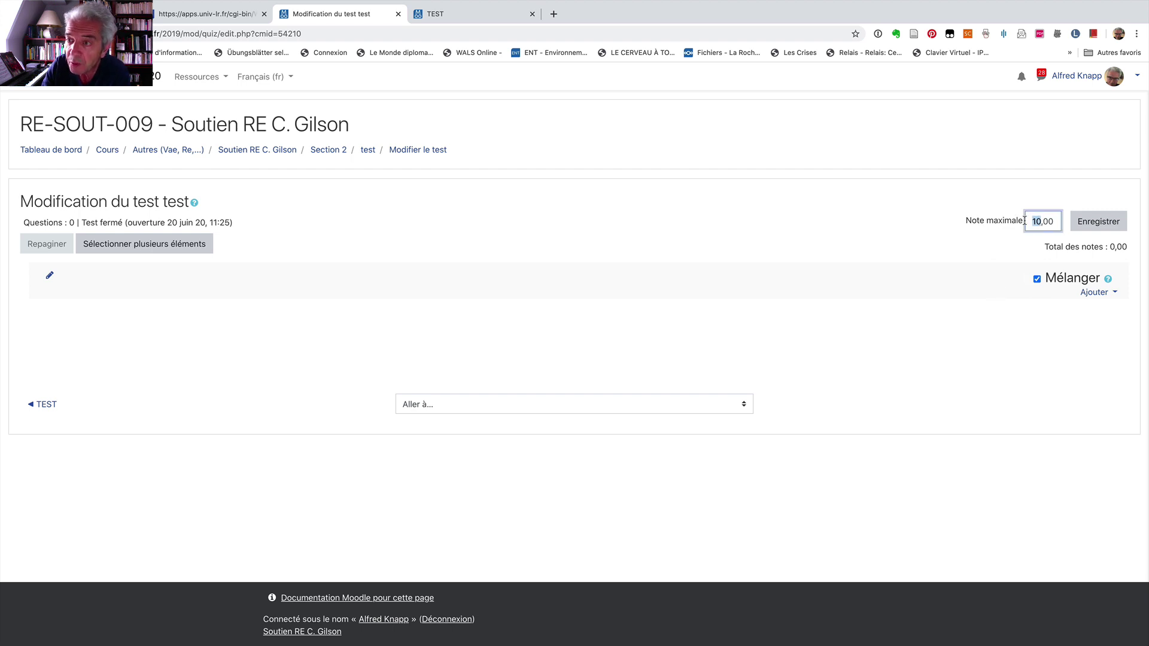
pyautogui.write('20')
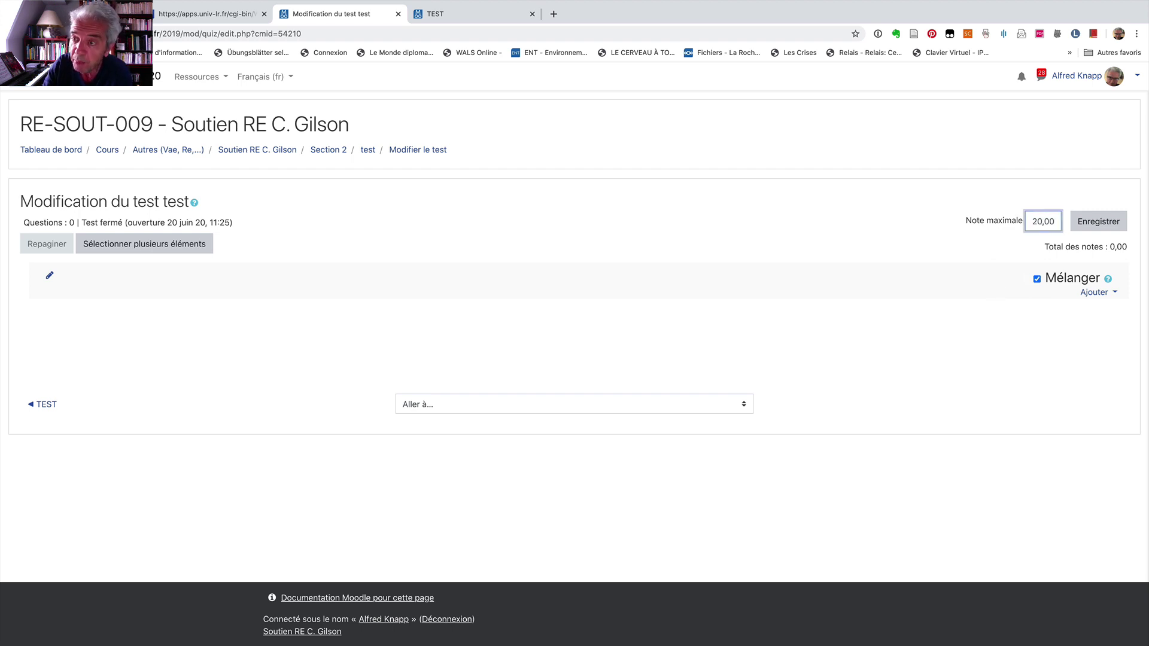
pyautogui.click(1099, 225)
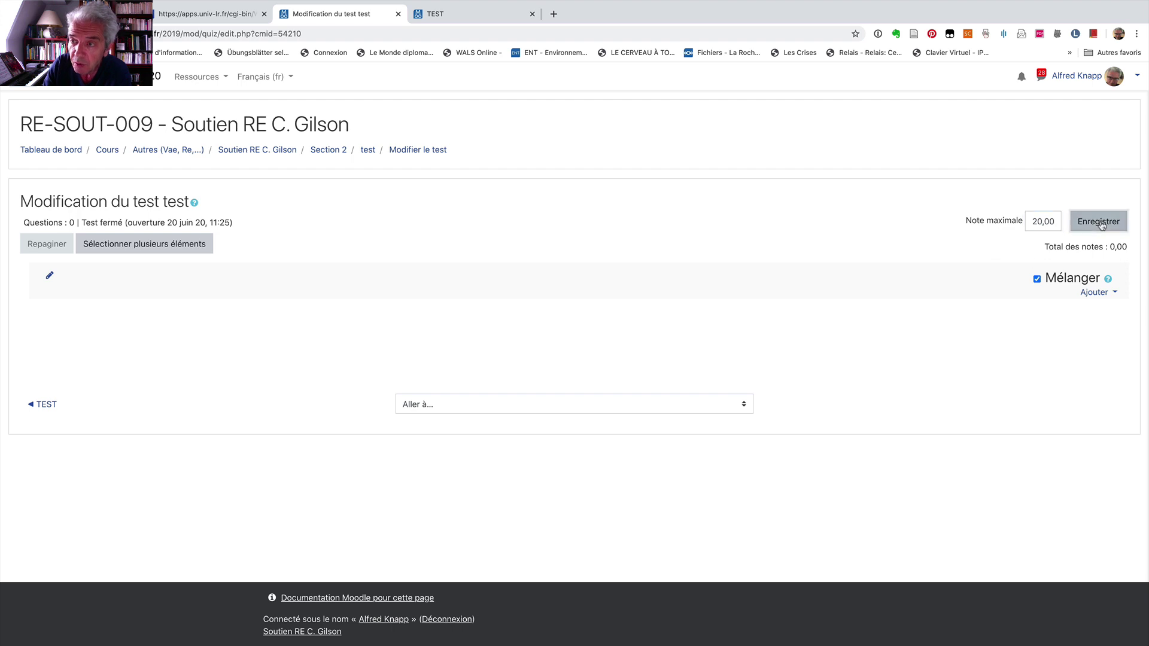
# - Add a new question of type "Choix multiple" to the test
pyautogui.click(1095, 294)
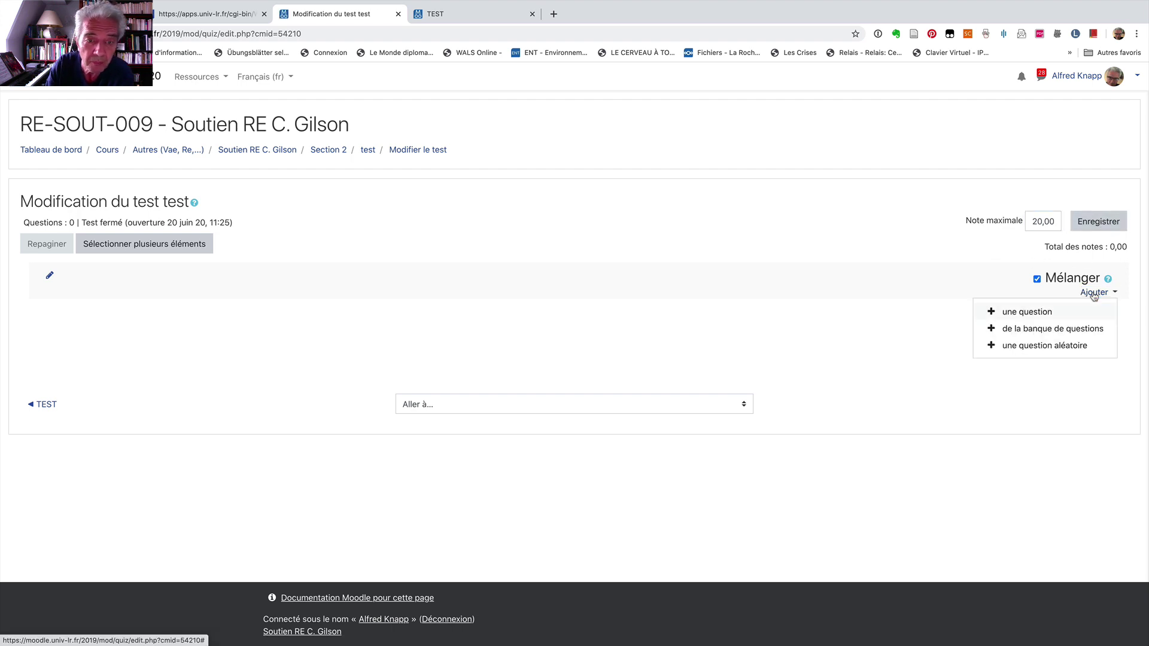
pyautogui.click(1004, 312)
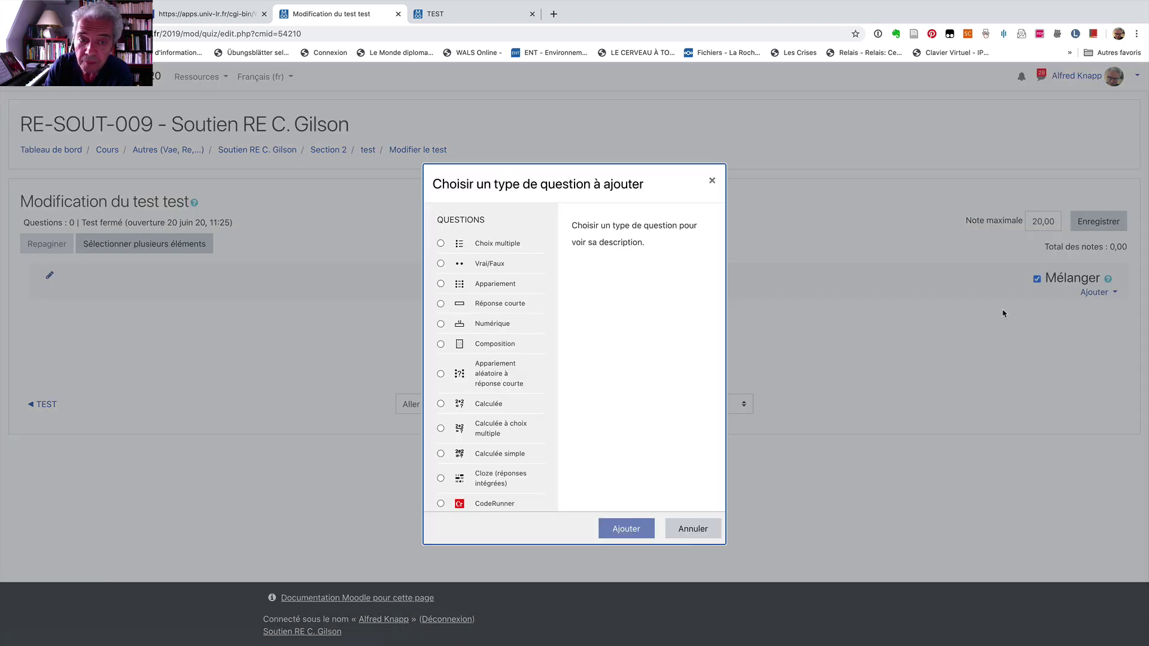
pyautogui.click(438, 244)
pyautogui.click(628, 528)
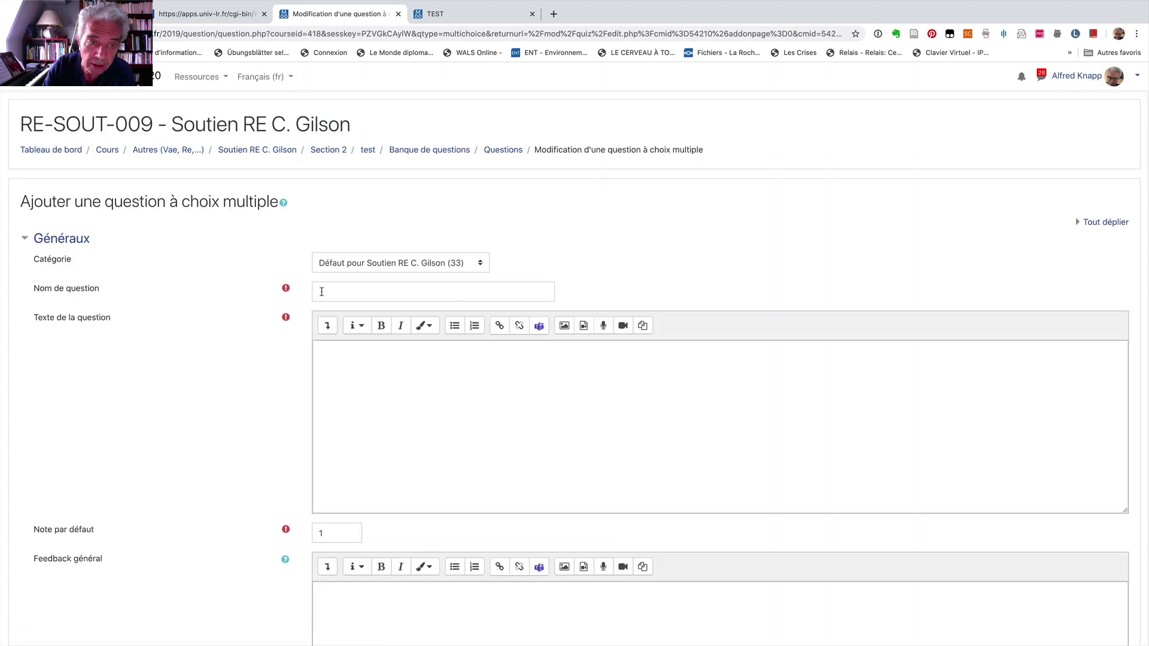
# - Name the multiple-choice question "Question" and enter "Les accidents de la route" as its question text
pyautogui.click(321, 292)
pyautogui.write('Question')
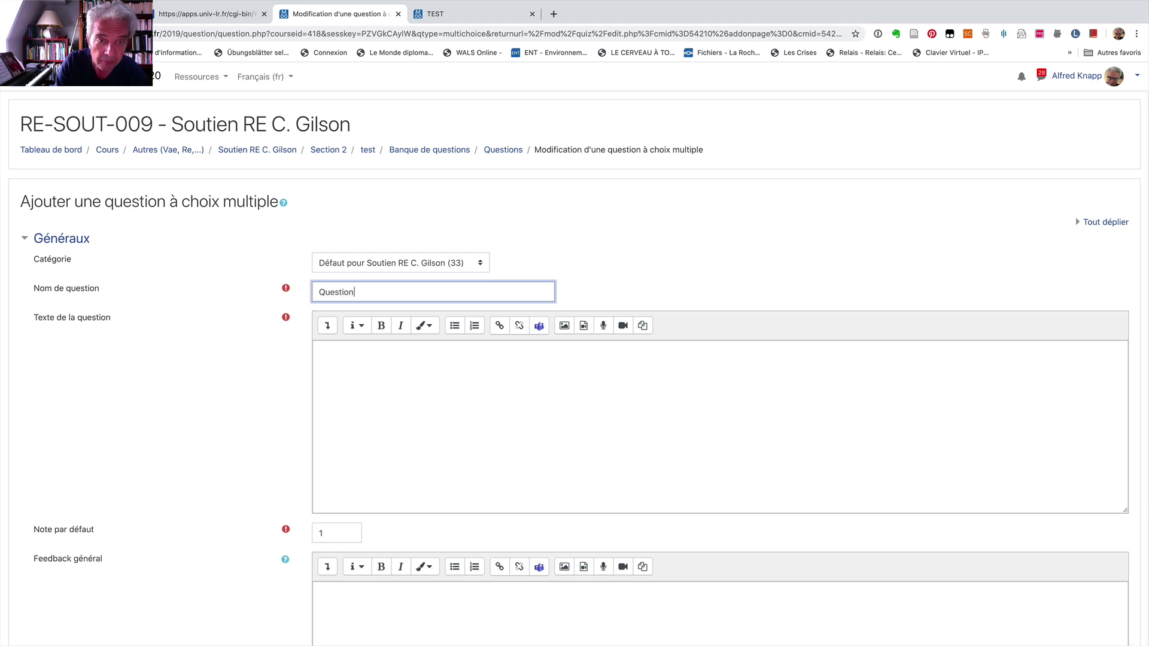
pyautogui.click(342, 353)
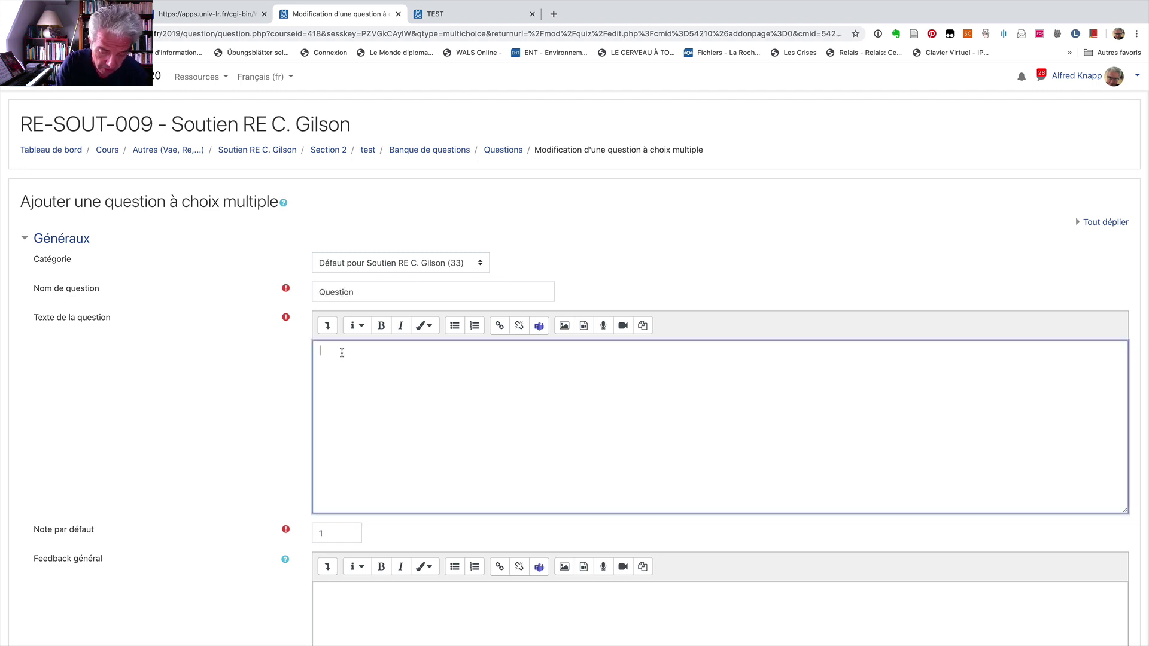
pyautogui.write('Les acci')
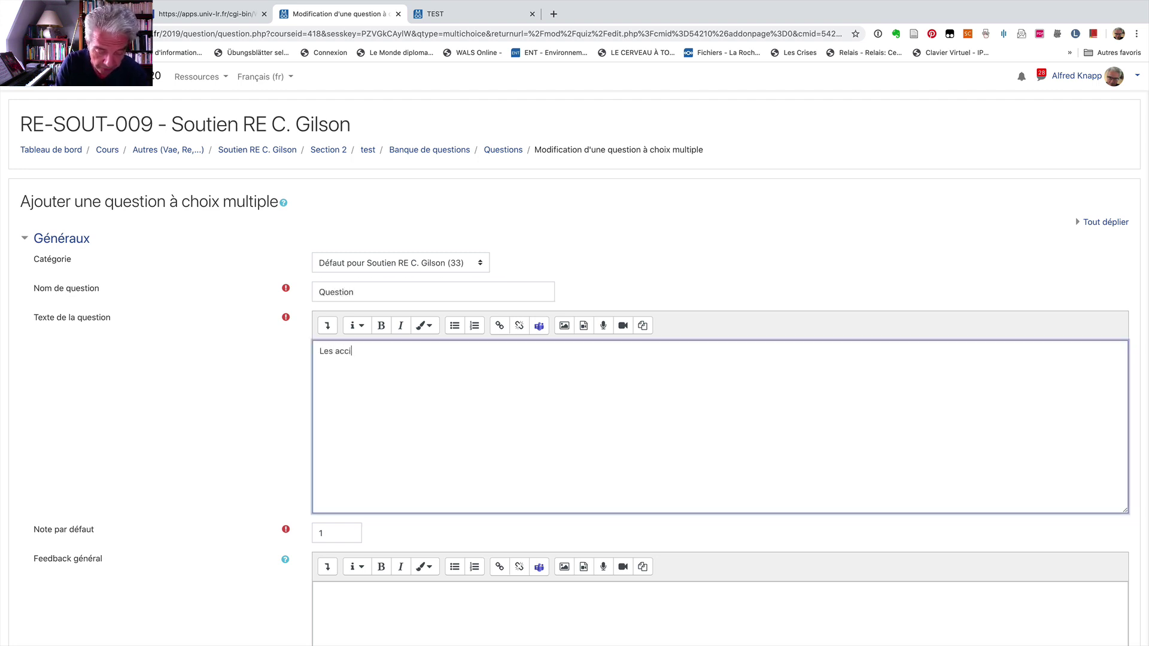
pyautogui.write('dents de la ')
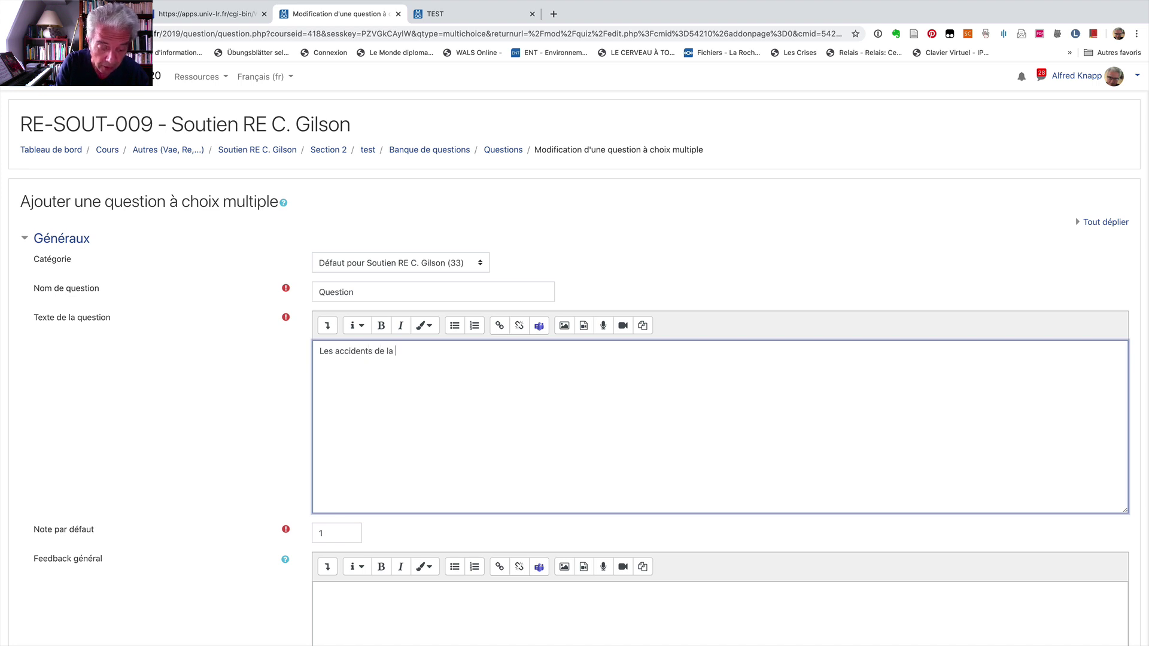
pyautogui.write('route')
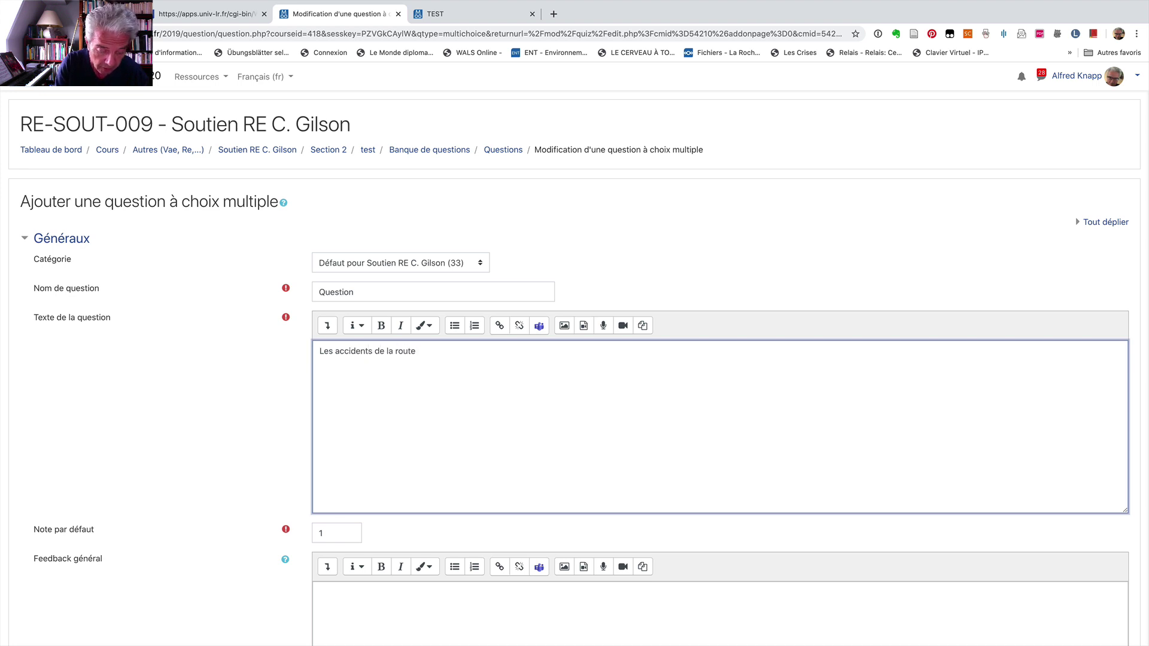
# - Enter "augmenté" as answer 1 and set its grade to 100%
pyautogui.scroll(-10, 453, 281)
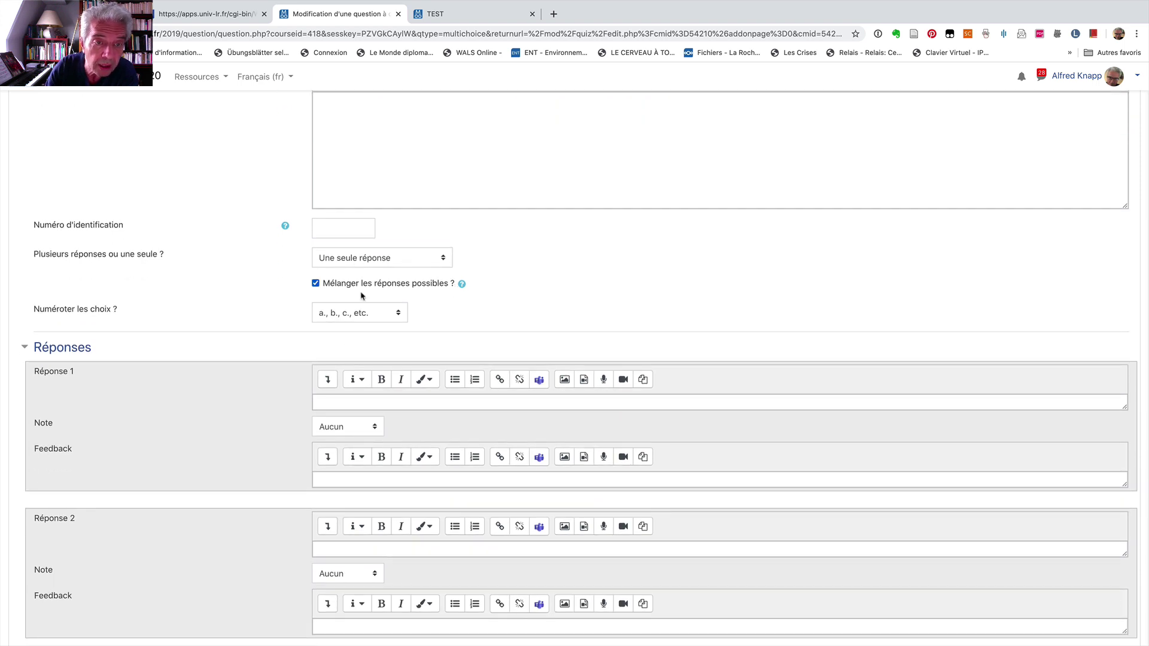
pyautogui.click(330, 403)
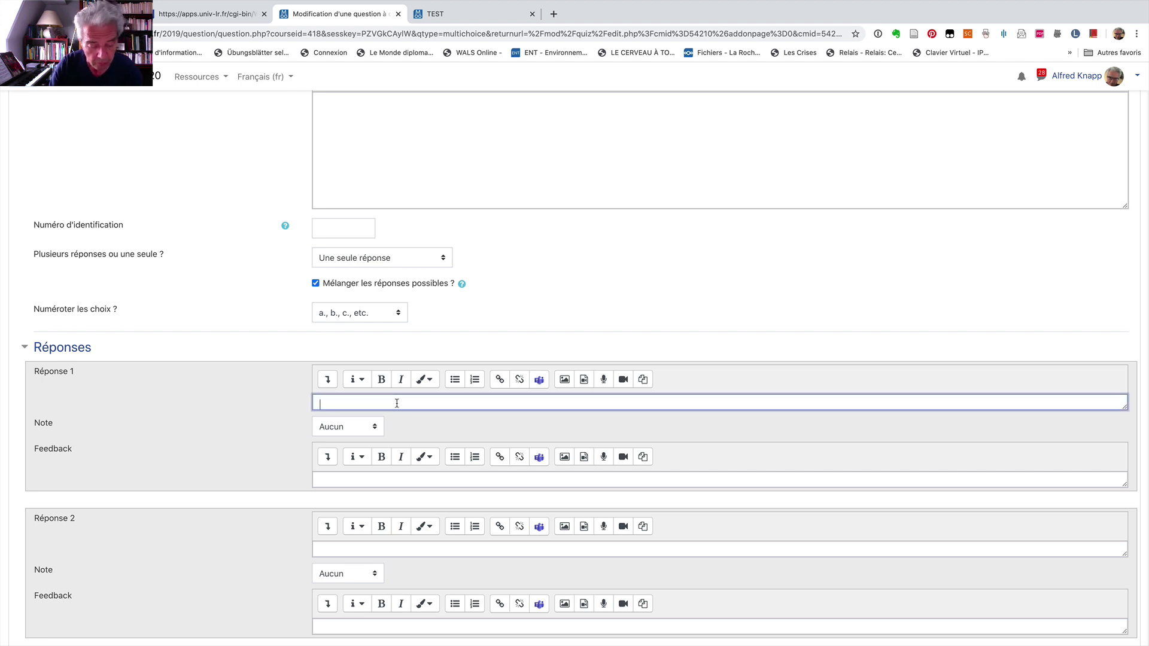
pyautogui.write('aug')
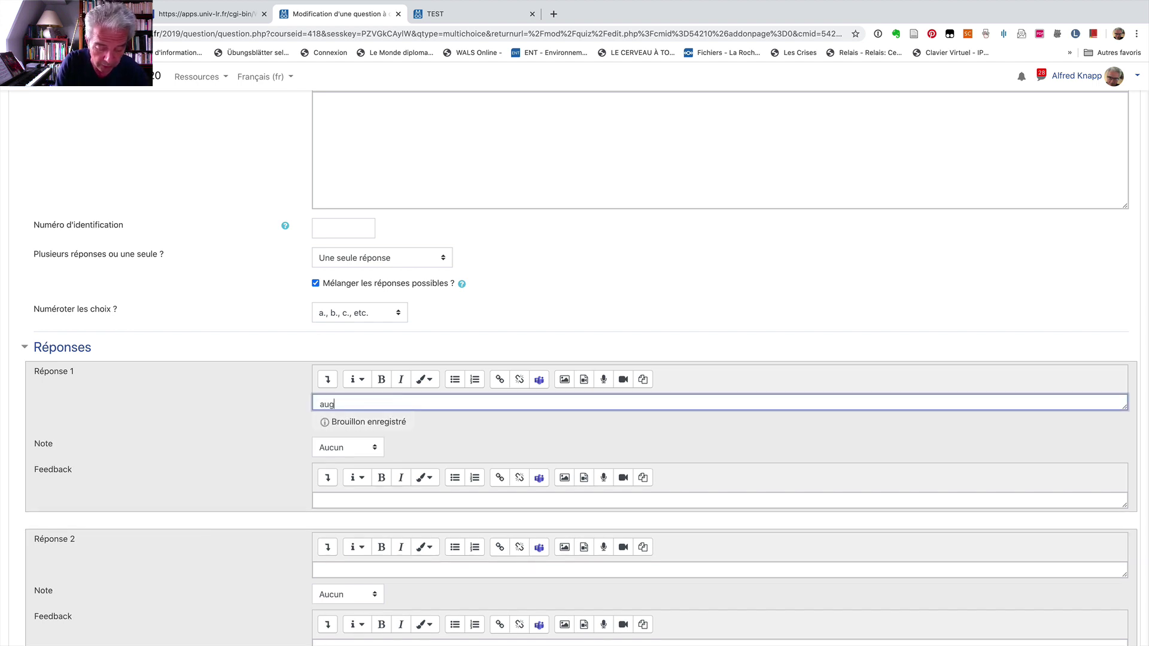
pyautogui.write('menté')
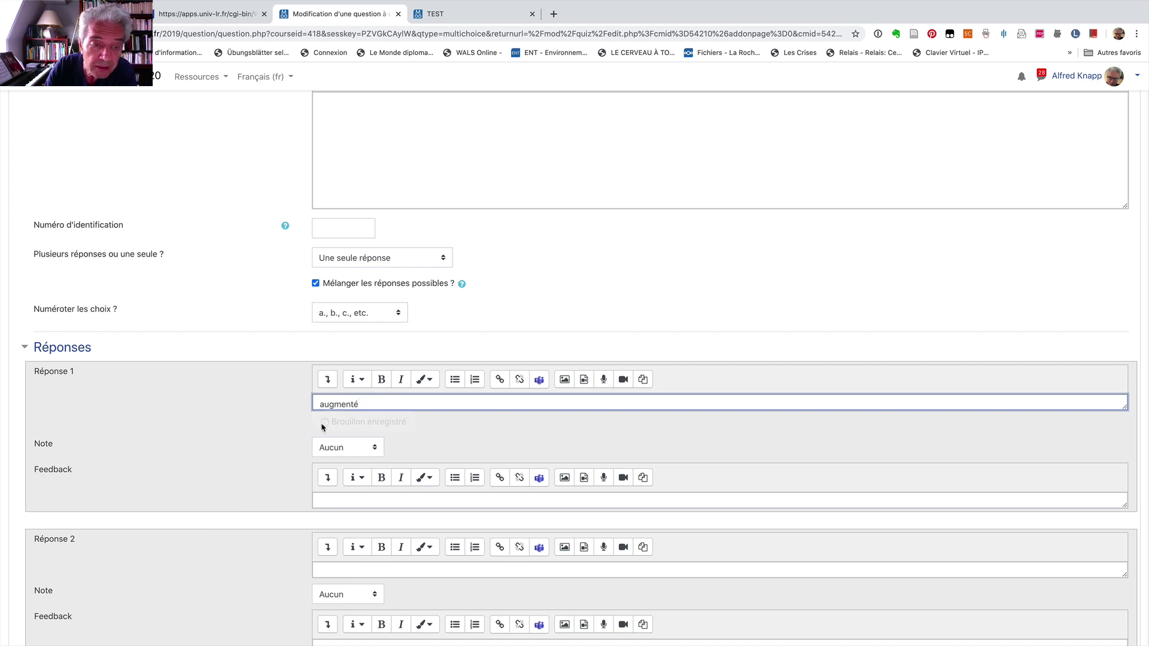
pyautogui.click(371, 429)
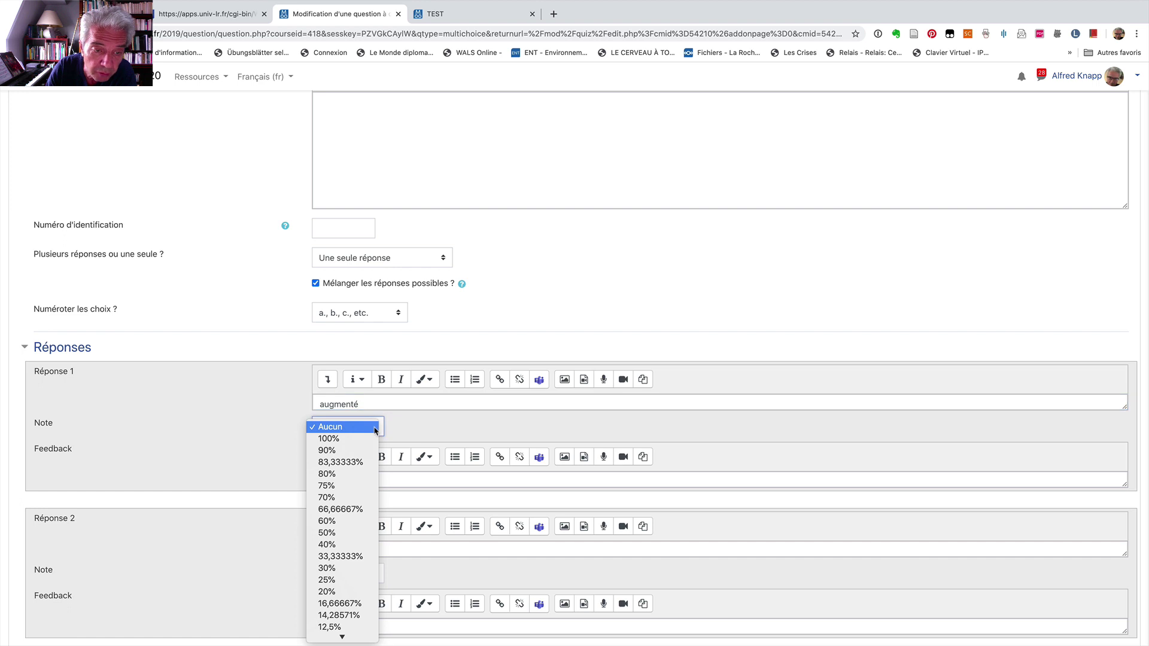
pyautogui.click(359, 438)
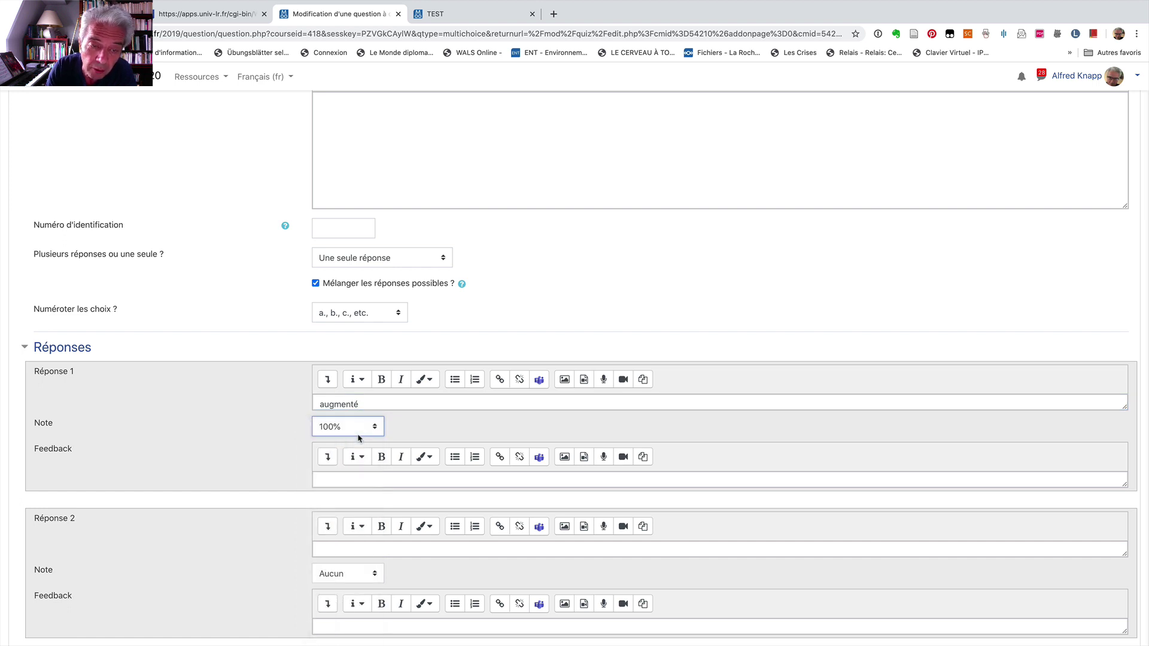
# - Enter "diminiué" as answer 2 and extend the text of answer 1 to "ont augmenté"
pyautogui.scroll(-3, 359, 439)
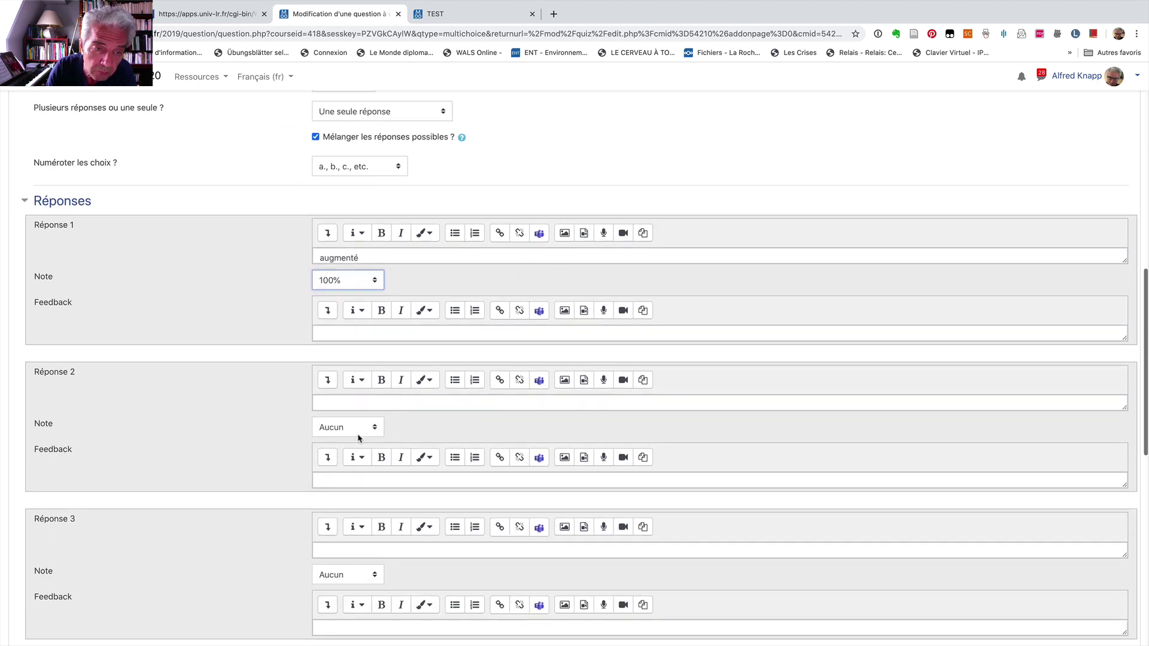
pyautogui.click(332, 403)
pyautogui.write('di')
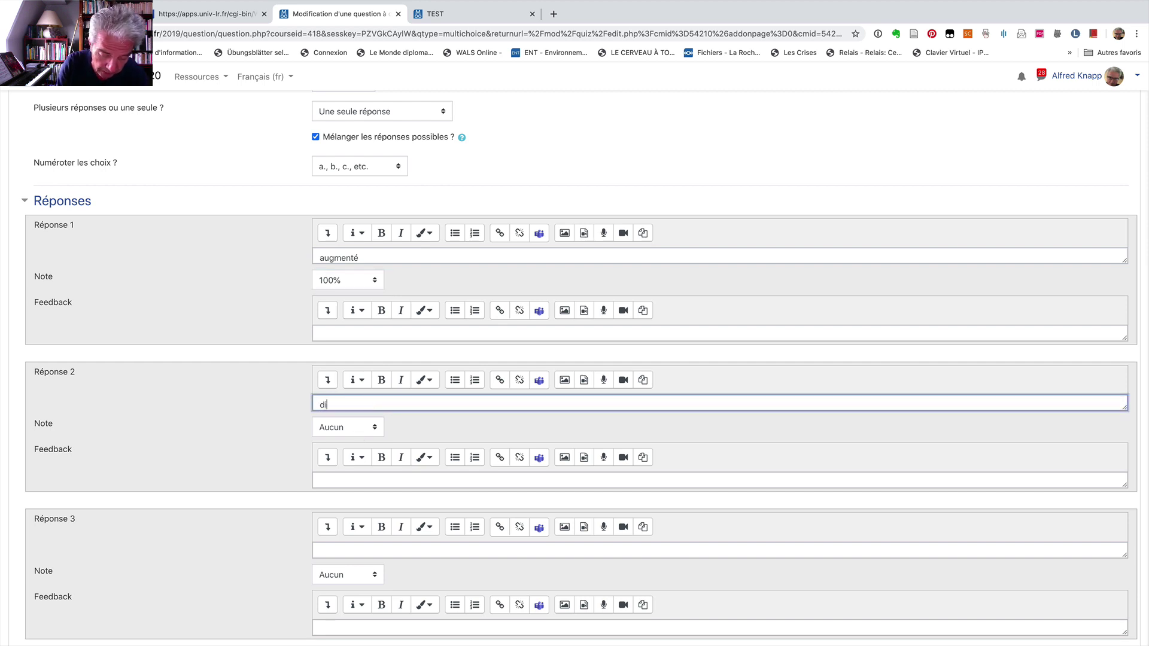
pyautogui.click(319, 259)
pyautogui.write('ont')
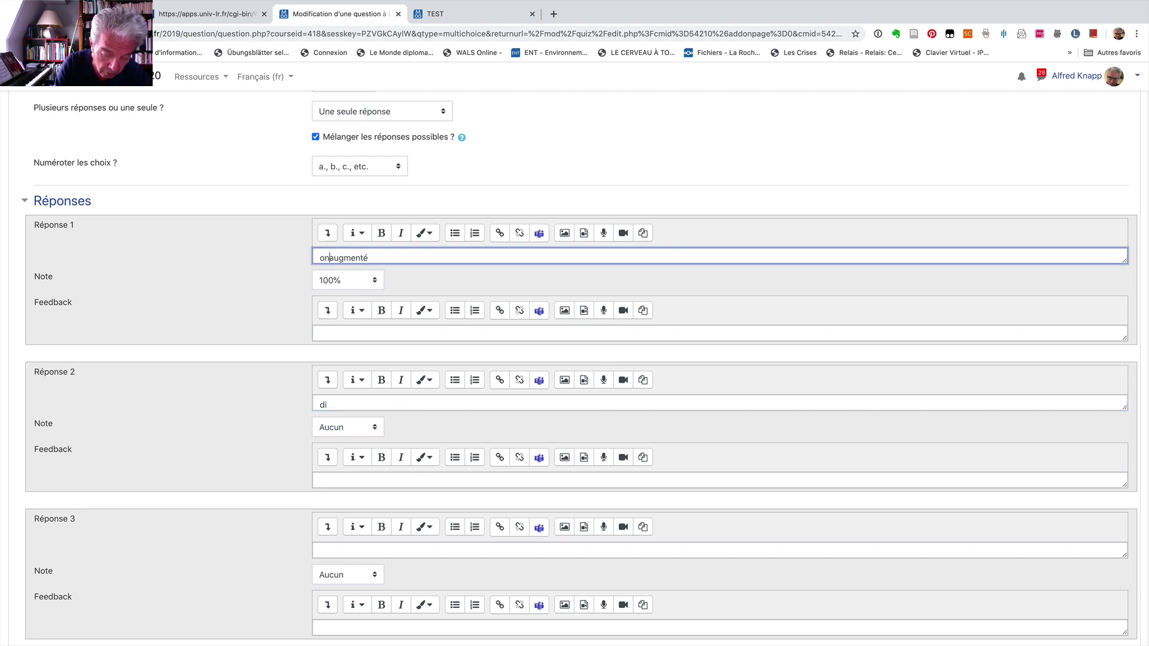
pyautogui.click(347, 403)
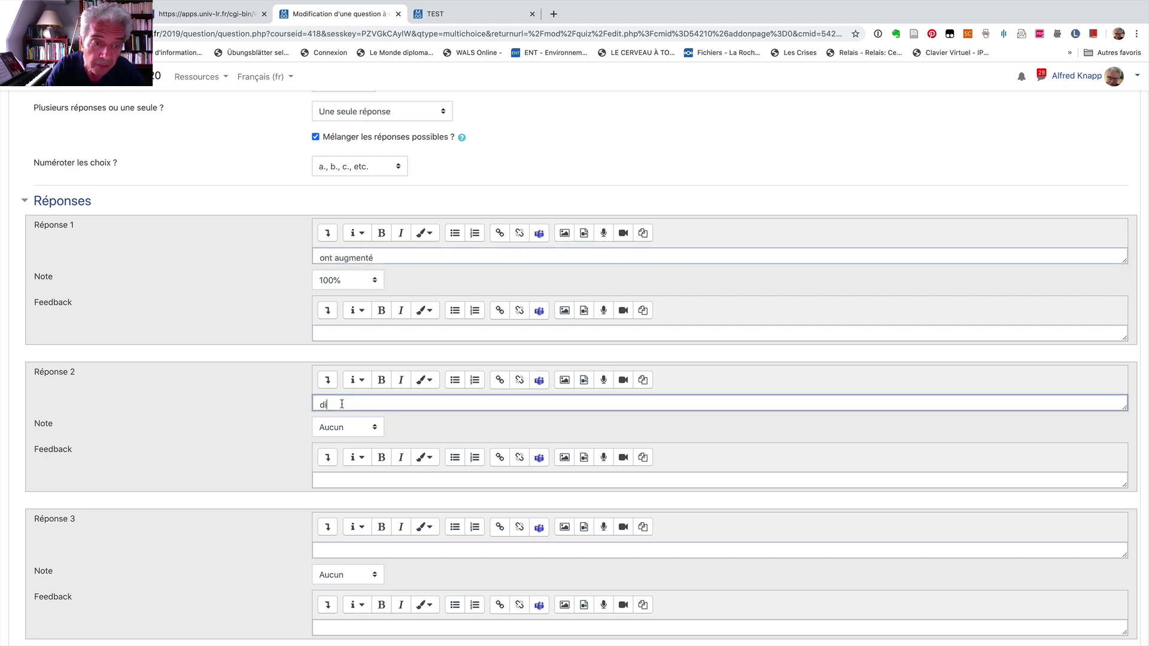
pyautogui.write('miniué')
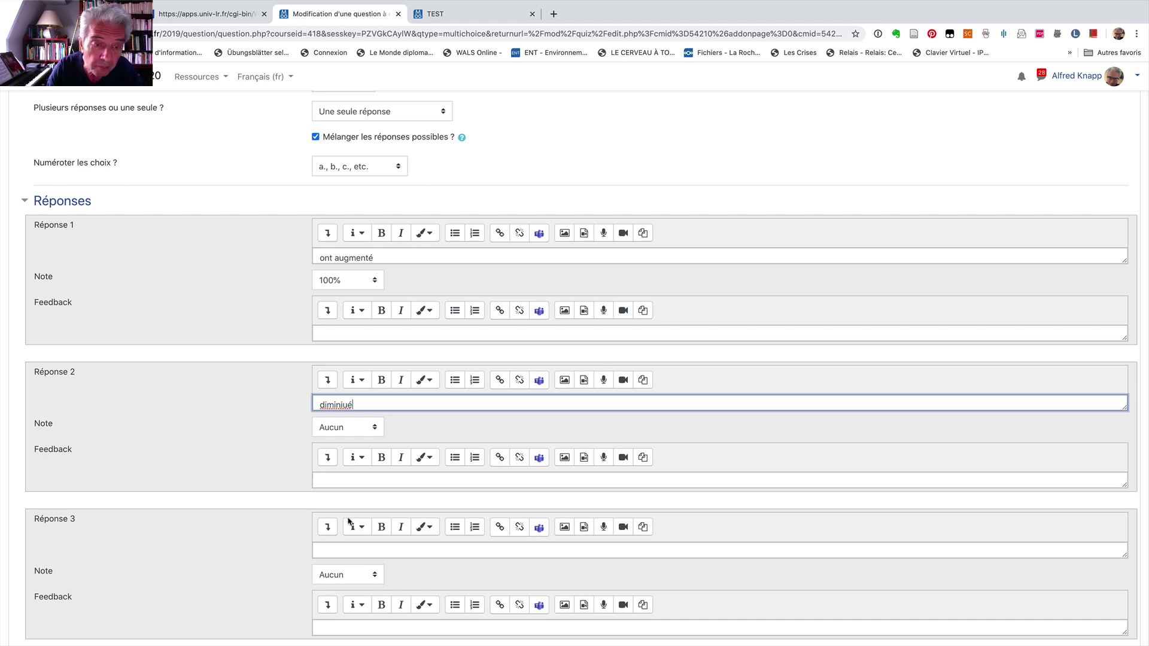
# - Enter "sont restés stables" as the text of answer 3
pyautogui.scroll(-2, 346, 508)
pyautogui.scroll(-1, 344, 508)
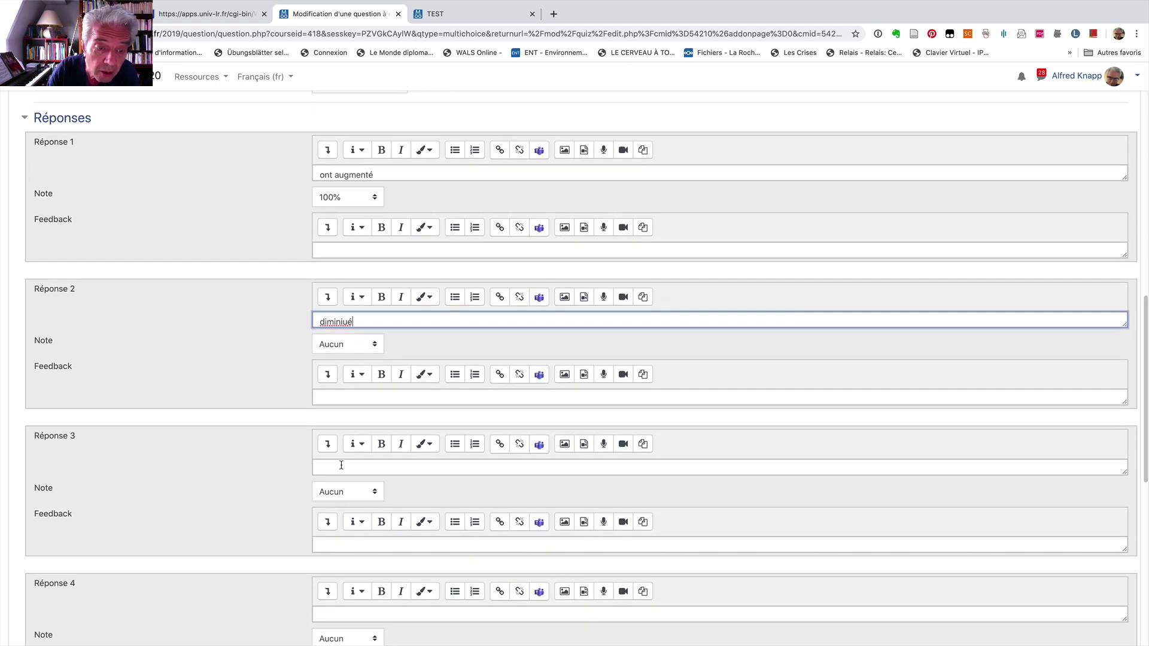
pyautogui.click(342, 465)
pyautogui.write('so')
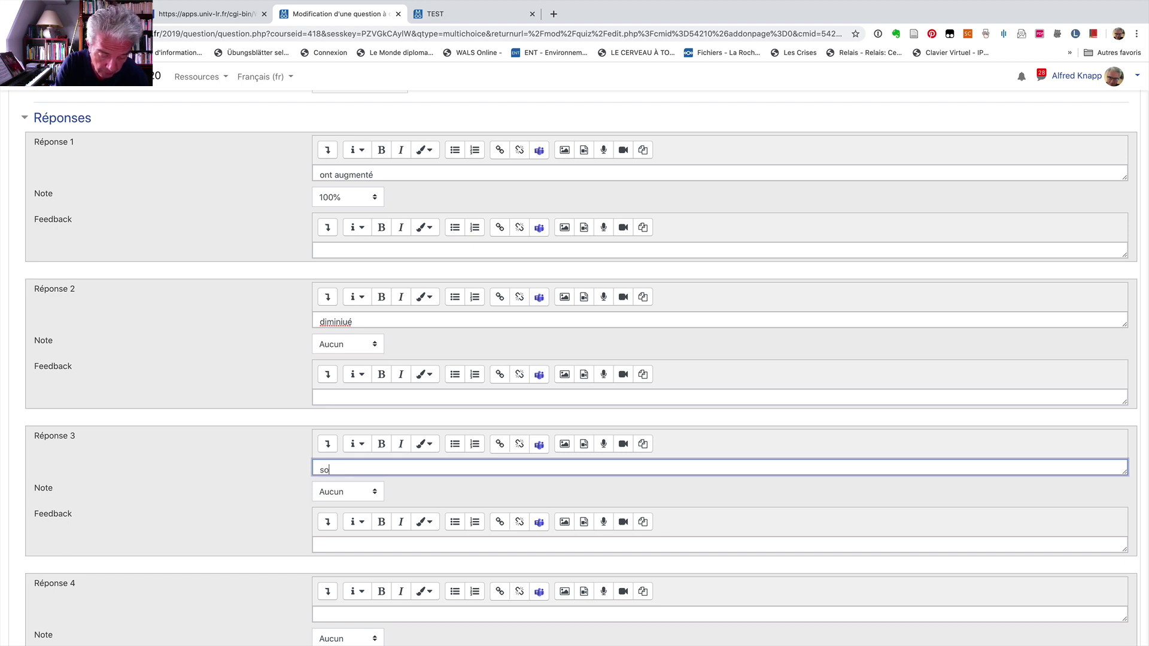
pyautogui.write('nt restés stables')
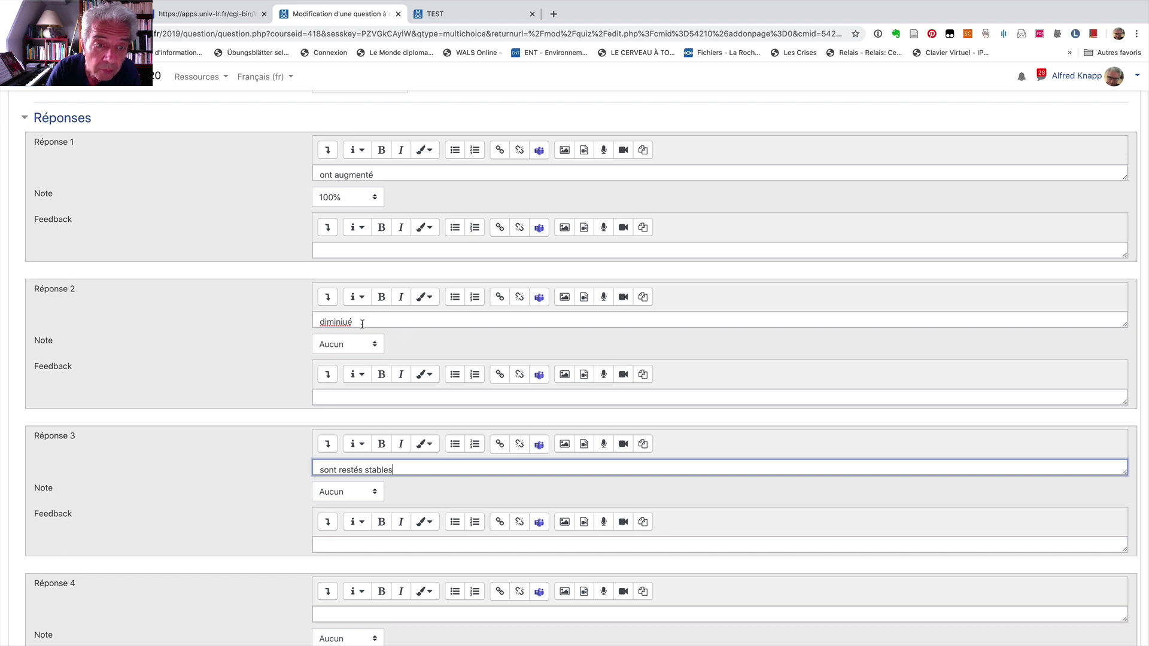
# - Insert an "n" into the misspelled text of answer 2 and save the multiple-choice question
pyautogui.click(343, 322)
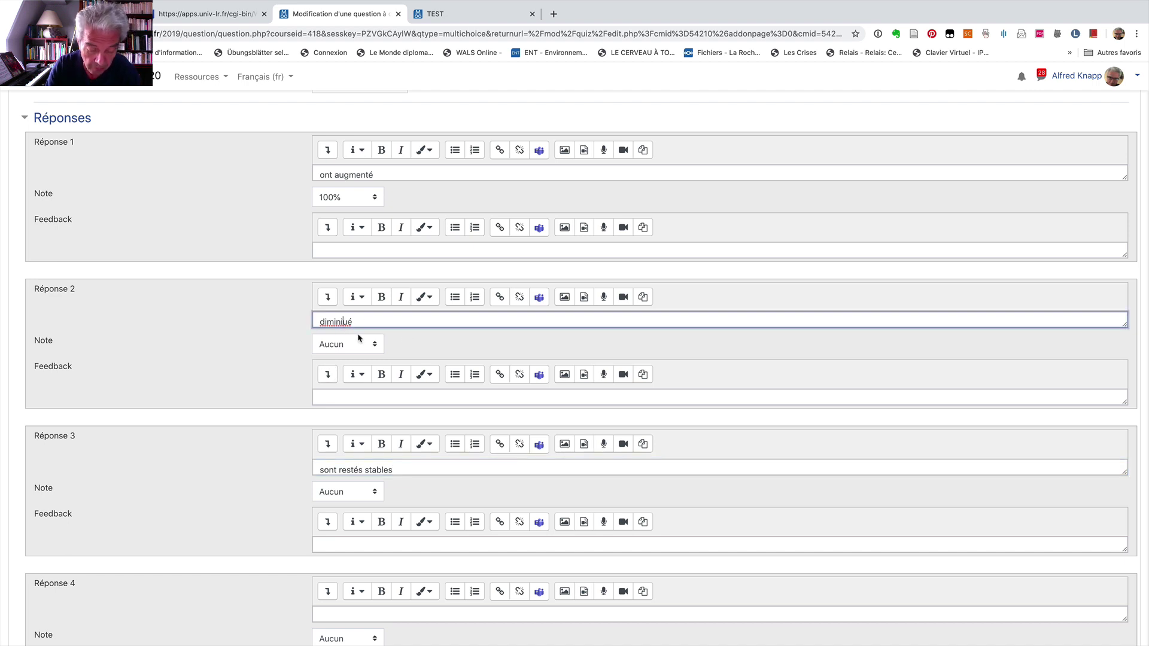
pyautogui.write('b')
pyautogui.press('BackSpace')
pyautogui.write('n')
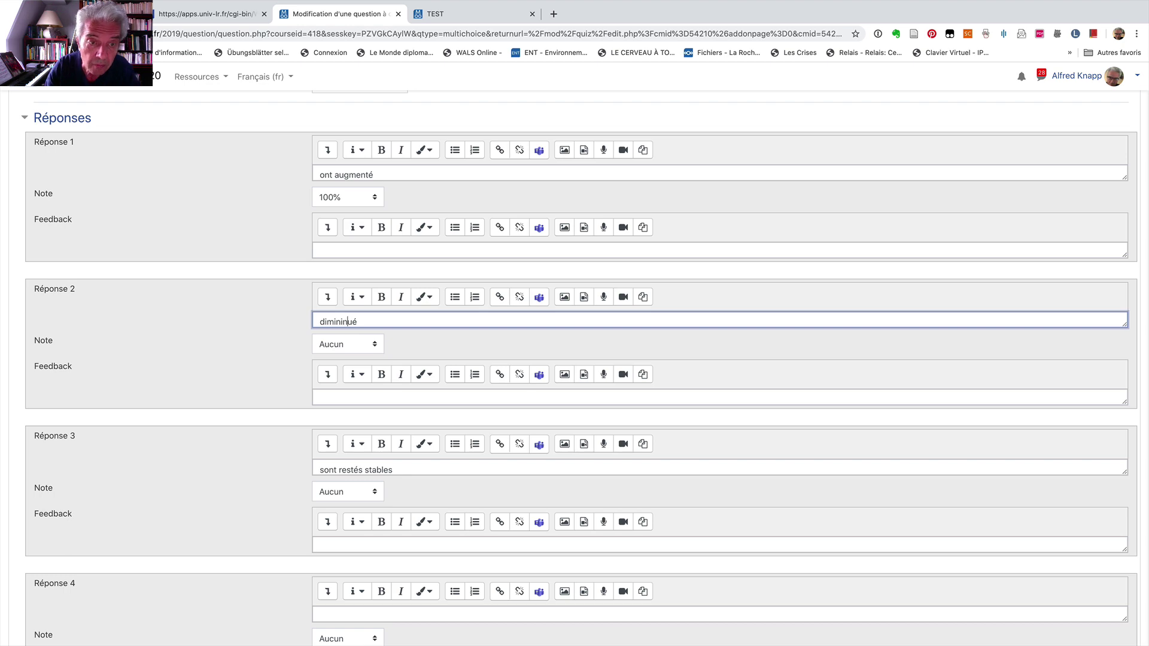
pyautogui.scroll(-10, 377, 395)
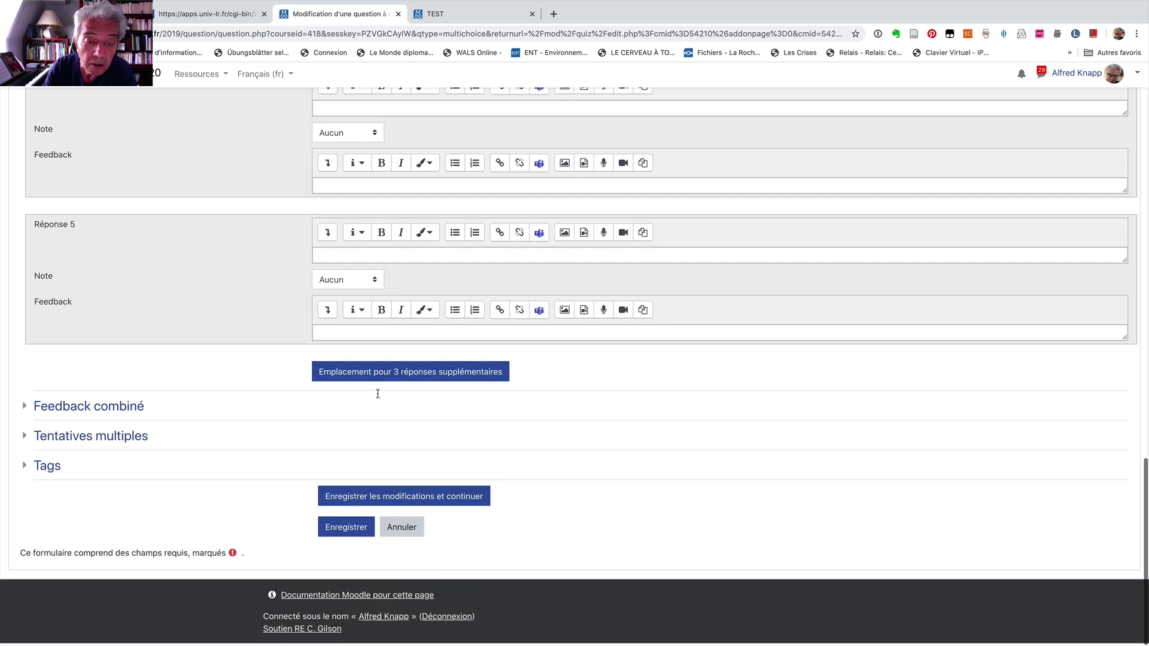
pyautogui.click(346, 530)
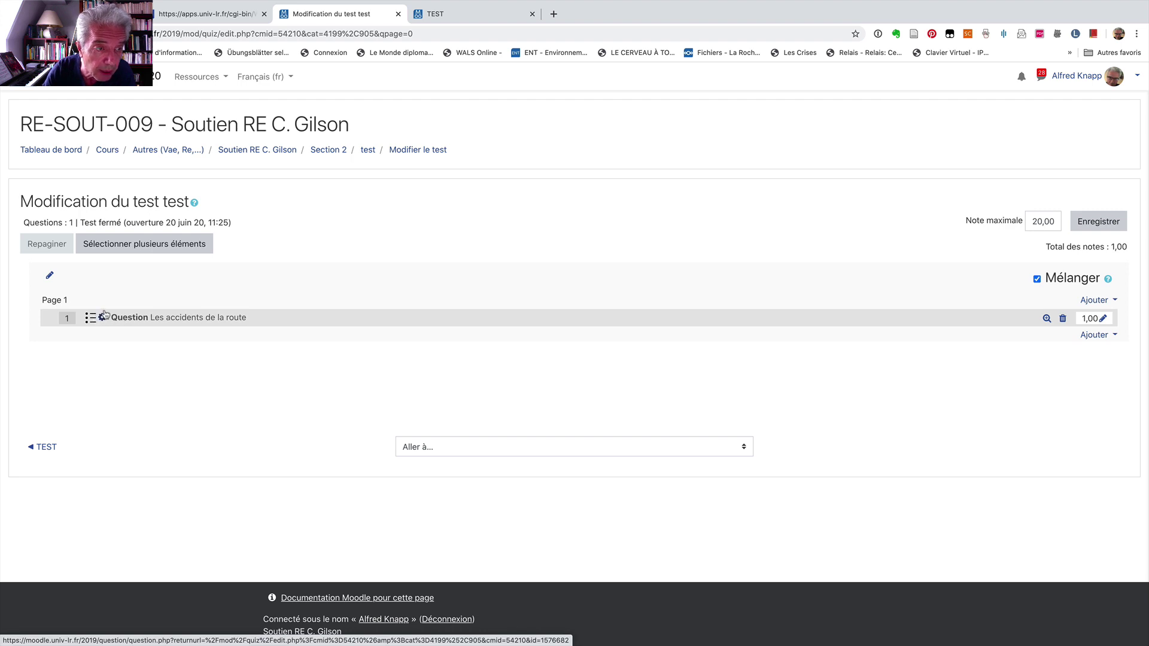
# - Add a new question of type Vrai/Faux after the first question of the test
pyautogui.click(1094, 335)
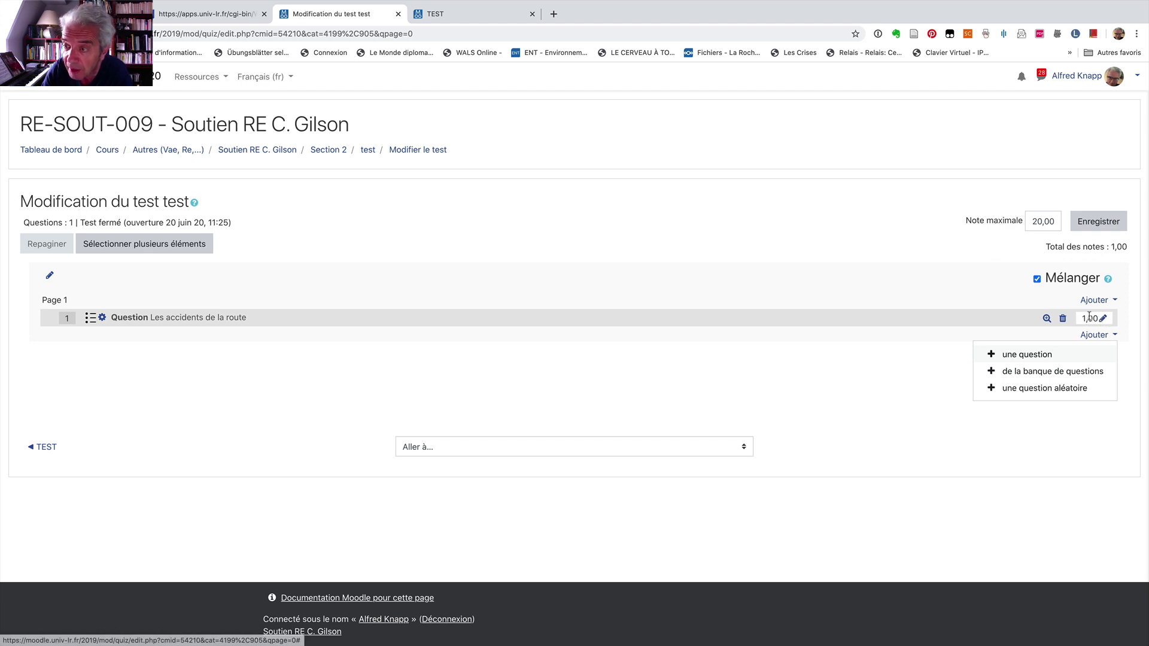
pyautogui.click(1016, 356)
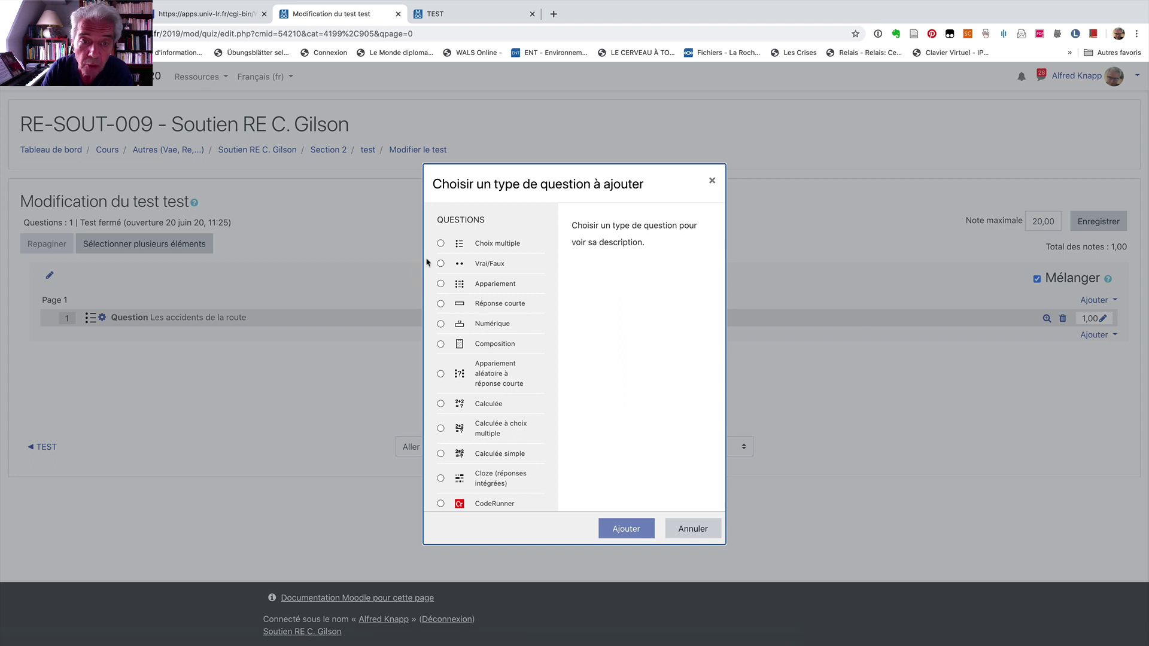
pyautogui.click(441, 264)
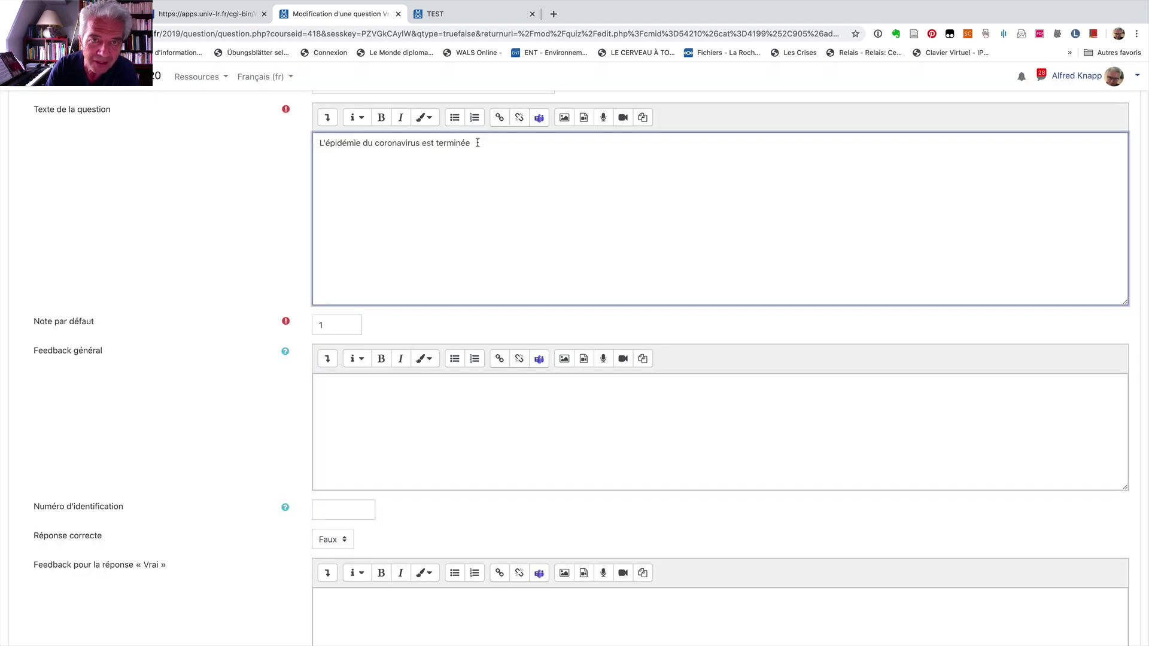
# - Extend the true/false question text to "L'épidémie du coronavirus est terminée, selon l'expert interviewé..."
pyautogui.write('se')
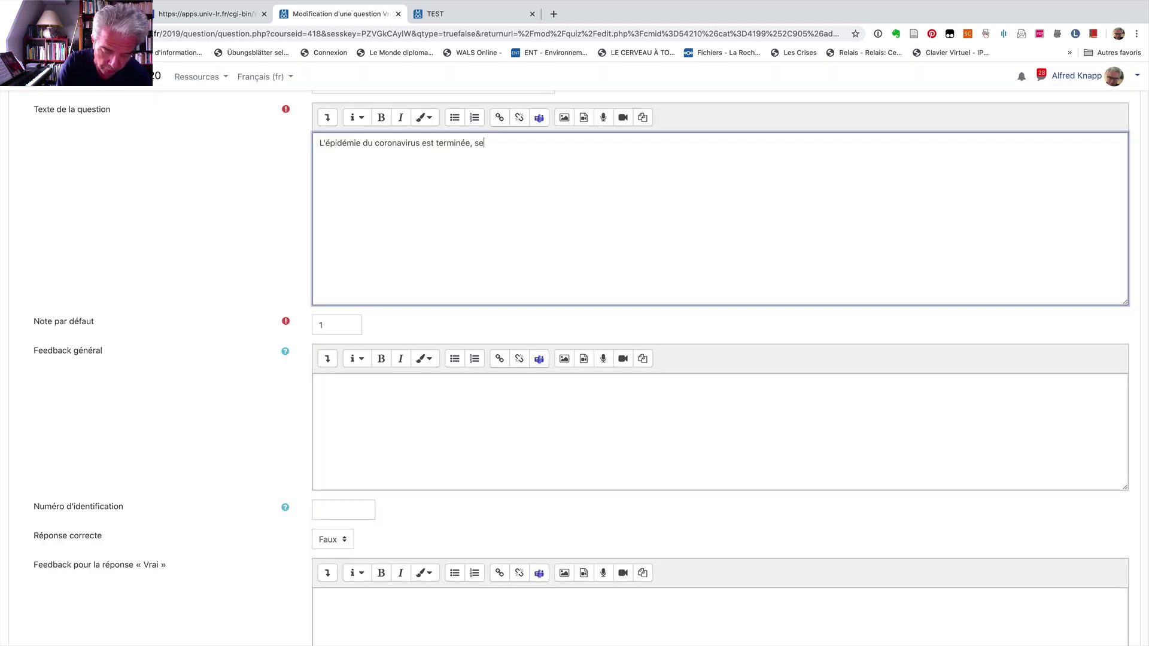
pyautogui.write("lon l'e")
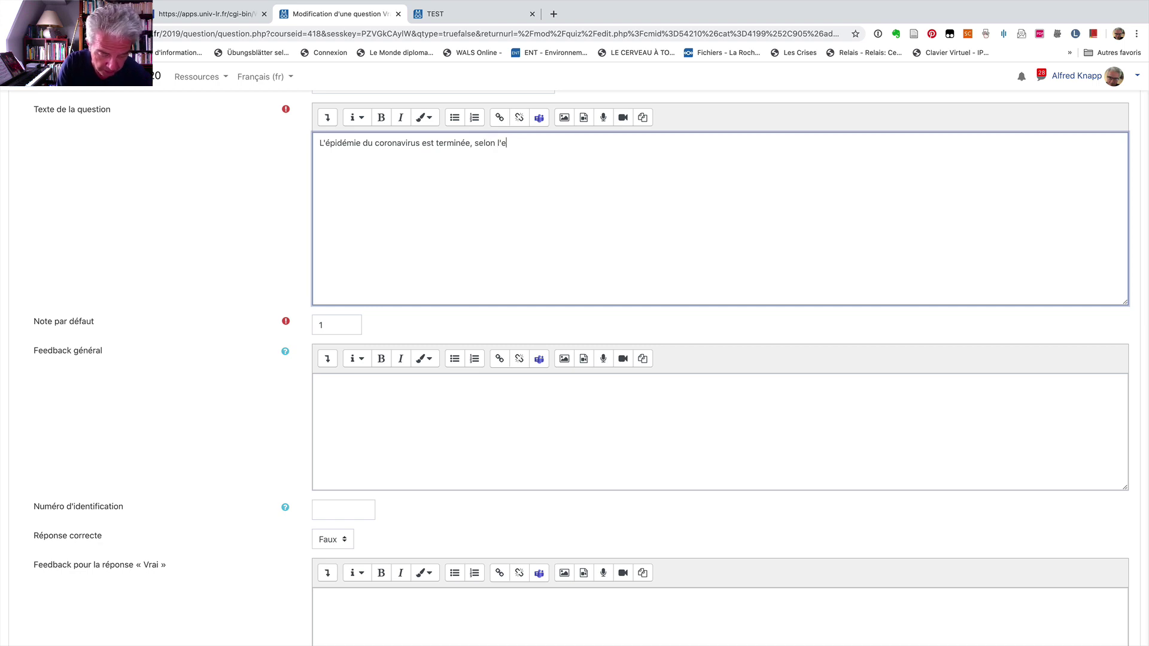
pyautogui.write('xpeert in')
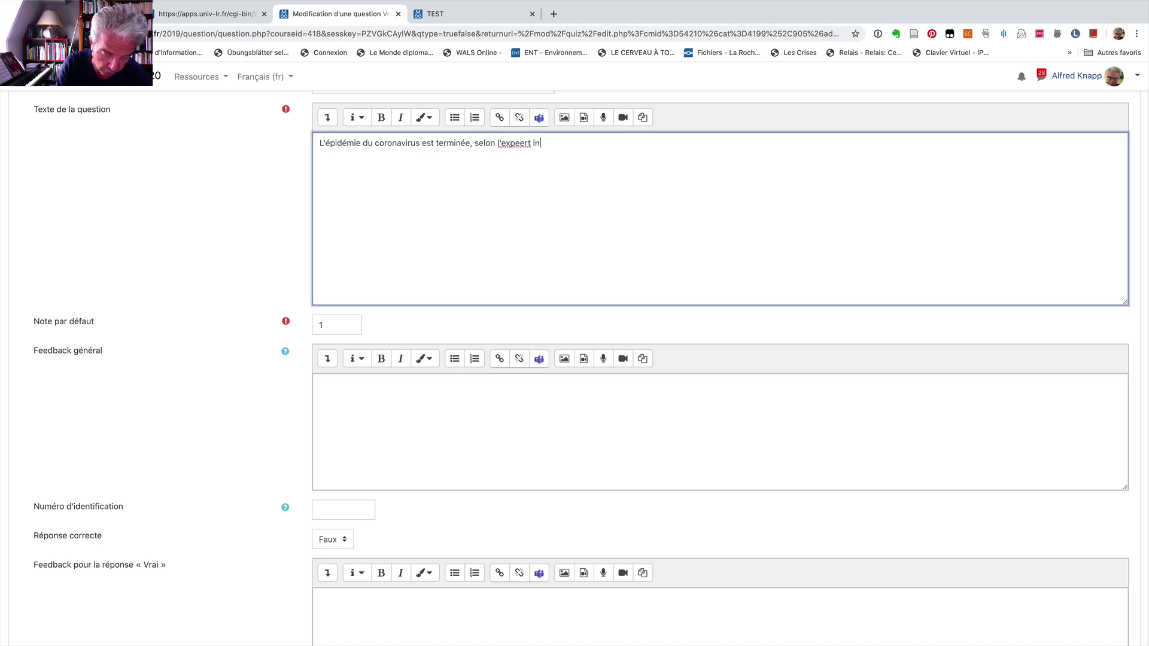
pyautogui.write('terviewé')
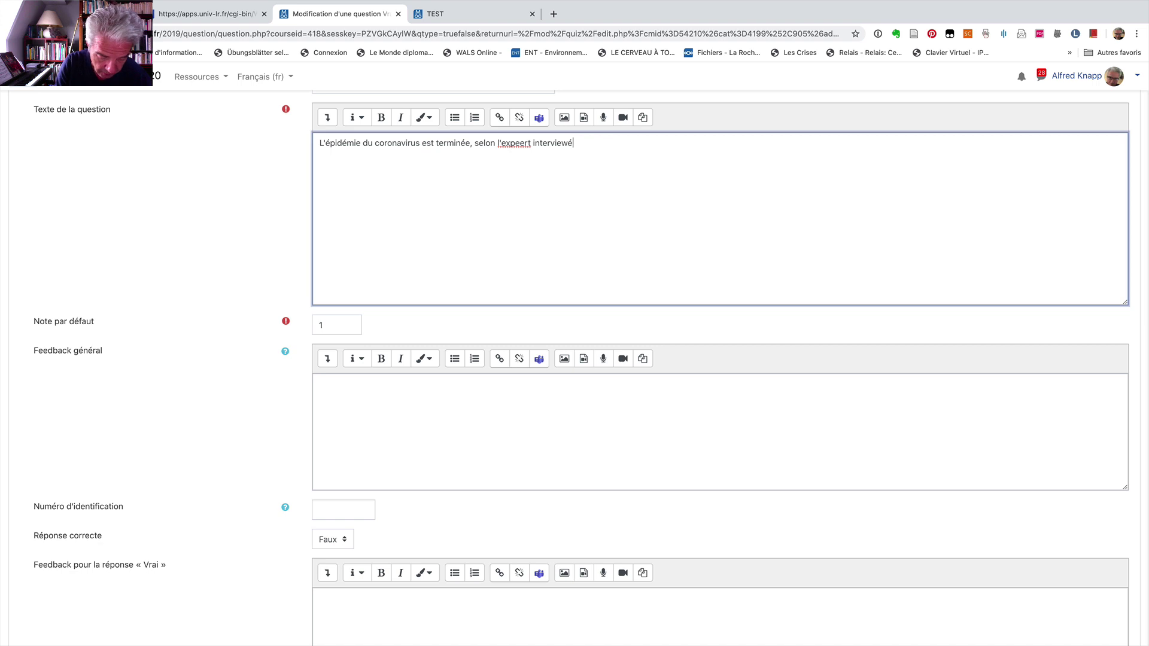
pyautogui.write('...')
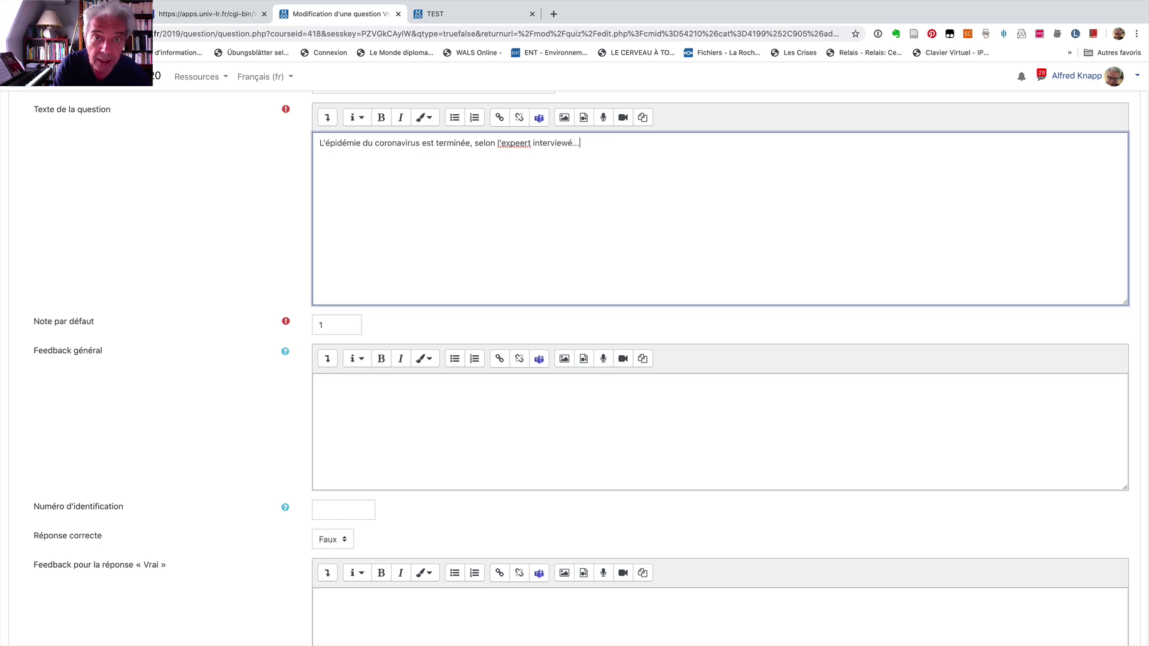
pyautogui.click(519, 142)
pyautogui.press('BackSpace')
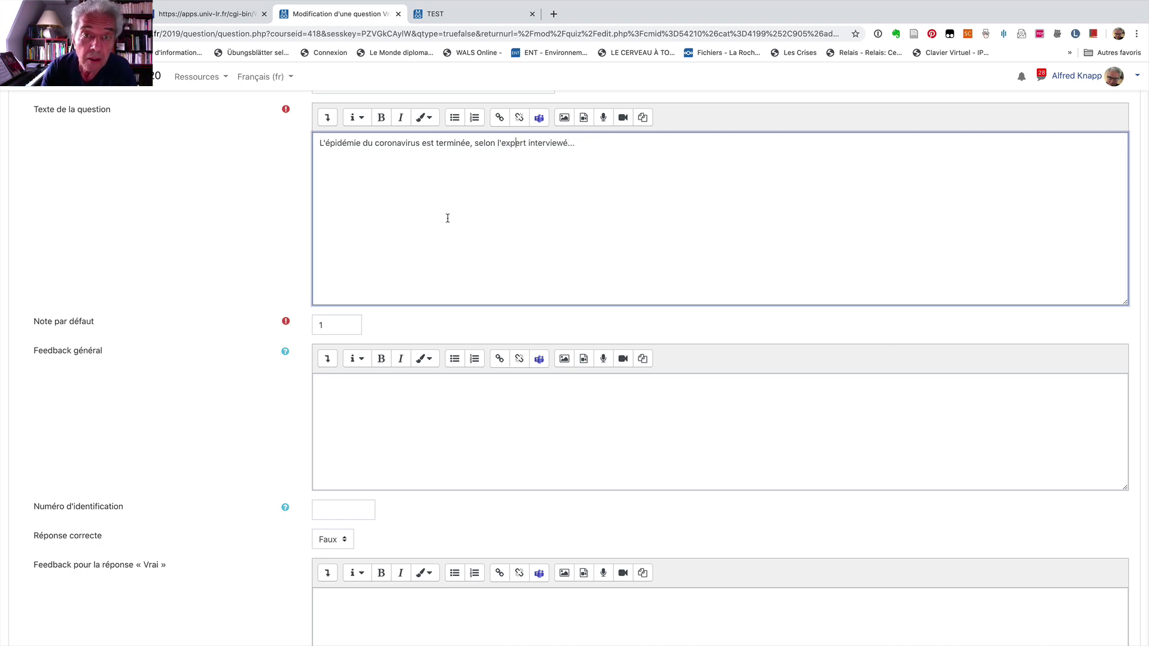
# - Keep "Faux" as the correct answer and save the true/false question
pyautogui.scroll(-1, 335, 329)
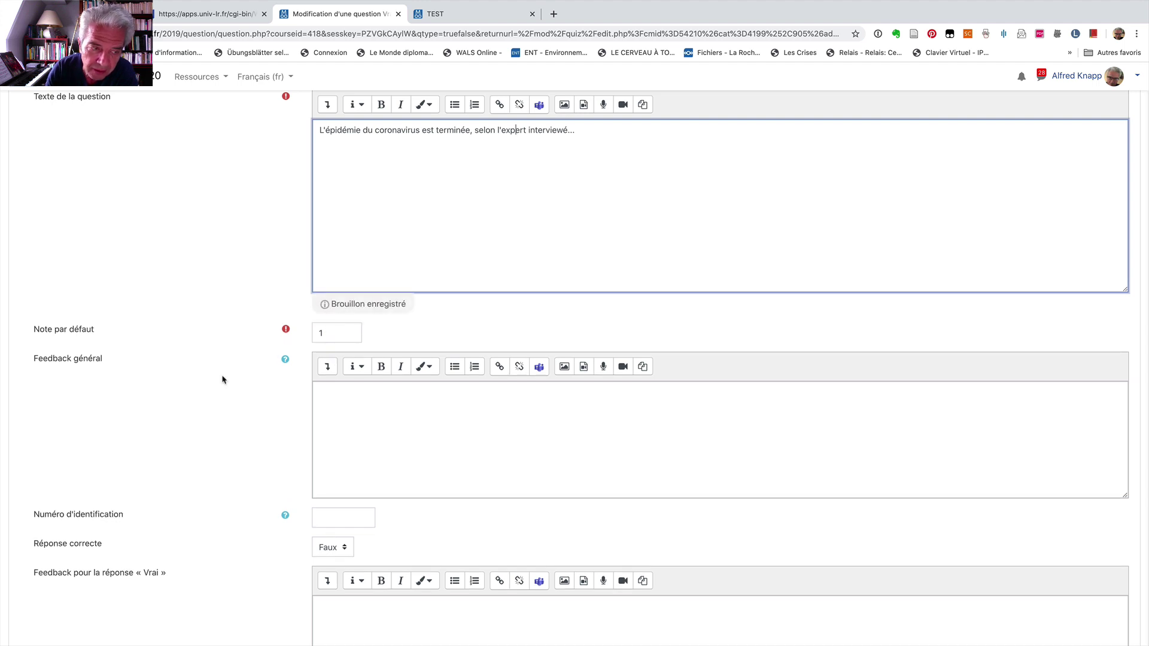
pyautogui.click(340, 548)
pyautogui.click(339, 548)
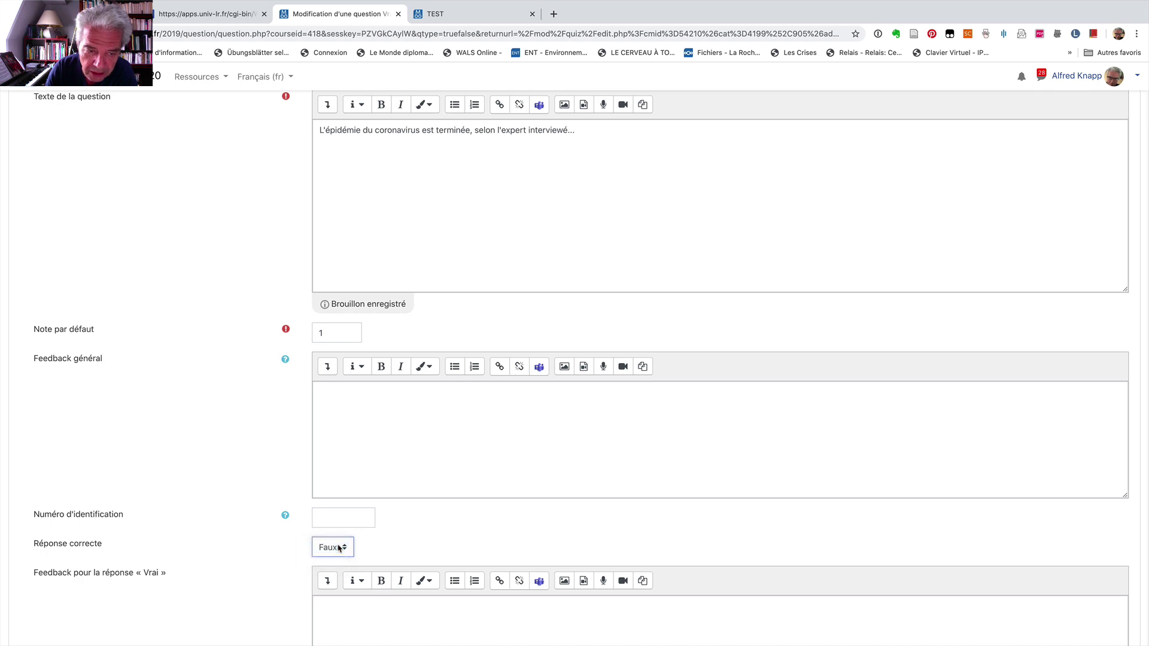
pyautogui.scroll(-5, 402, 542)
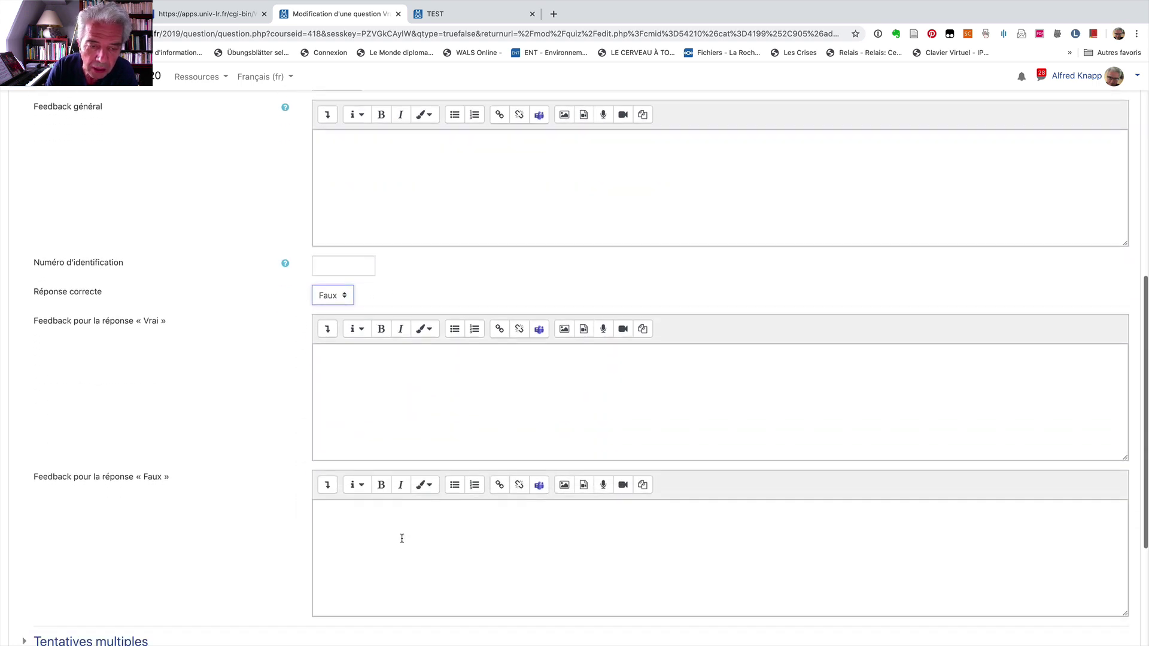
pyautogui.scroll(-2, 402, 538)
pyautogui.click(351, 564)
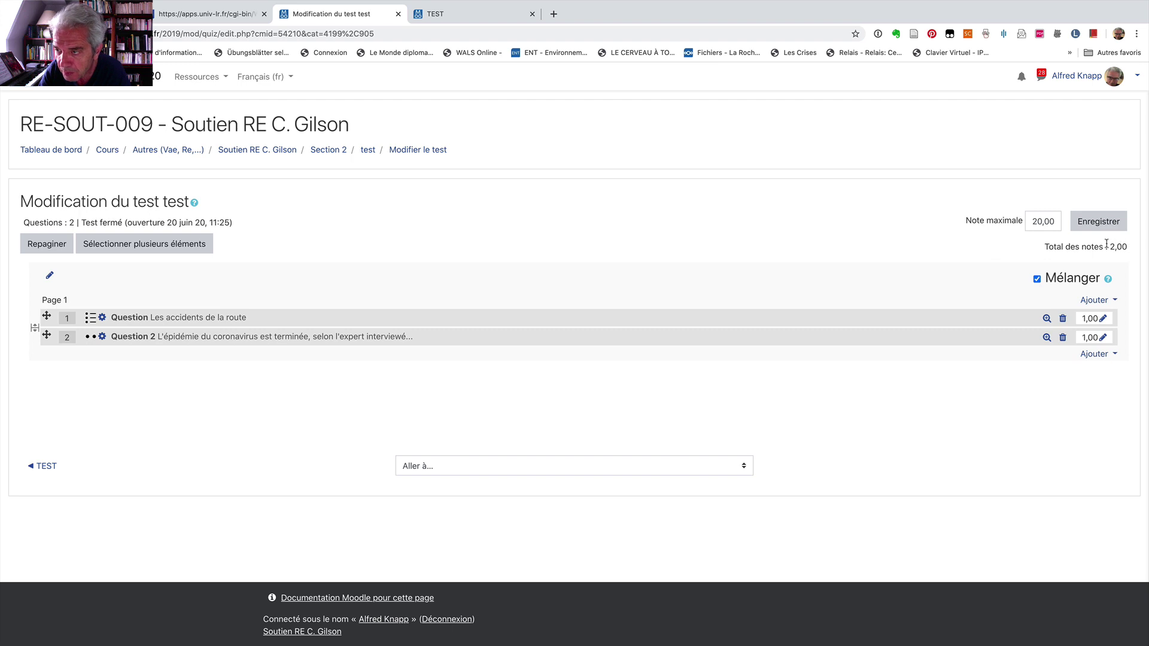
# - Add a new question of type Appariement after question 2 of the test
pyautogui.click(1094, 355)
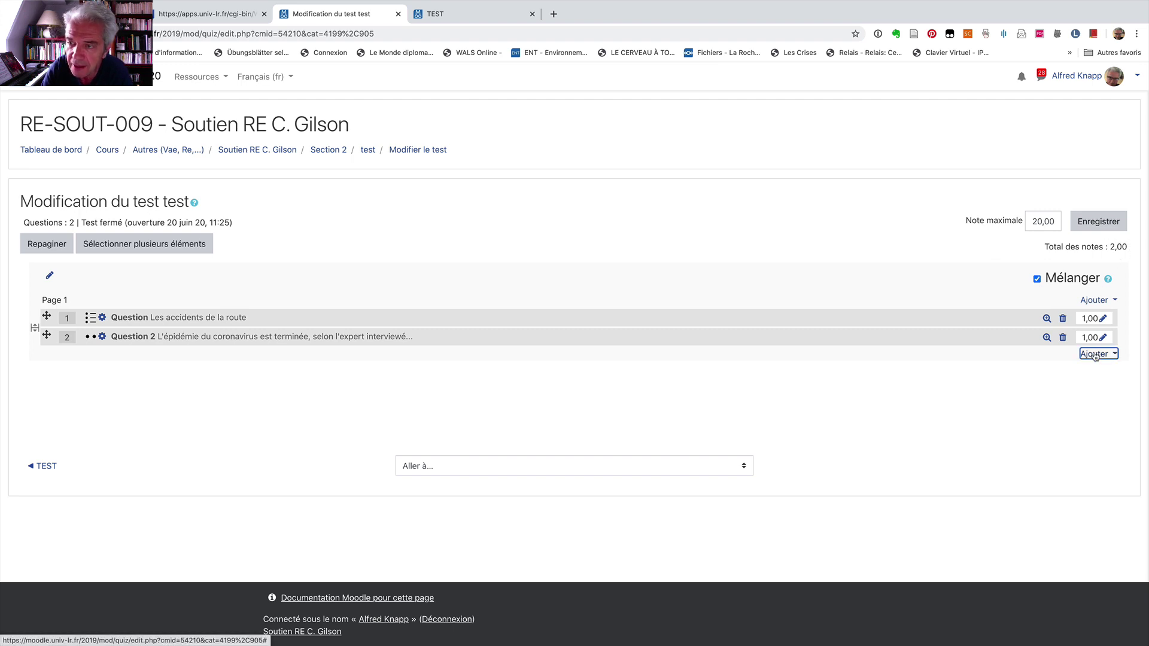
pyautogui.click(1032, 376)
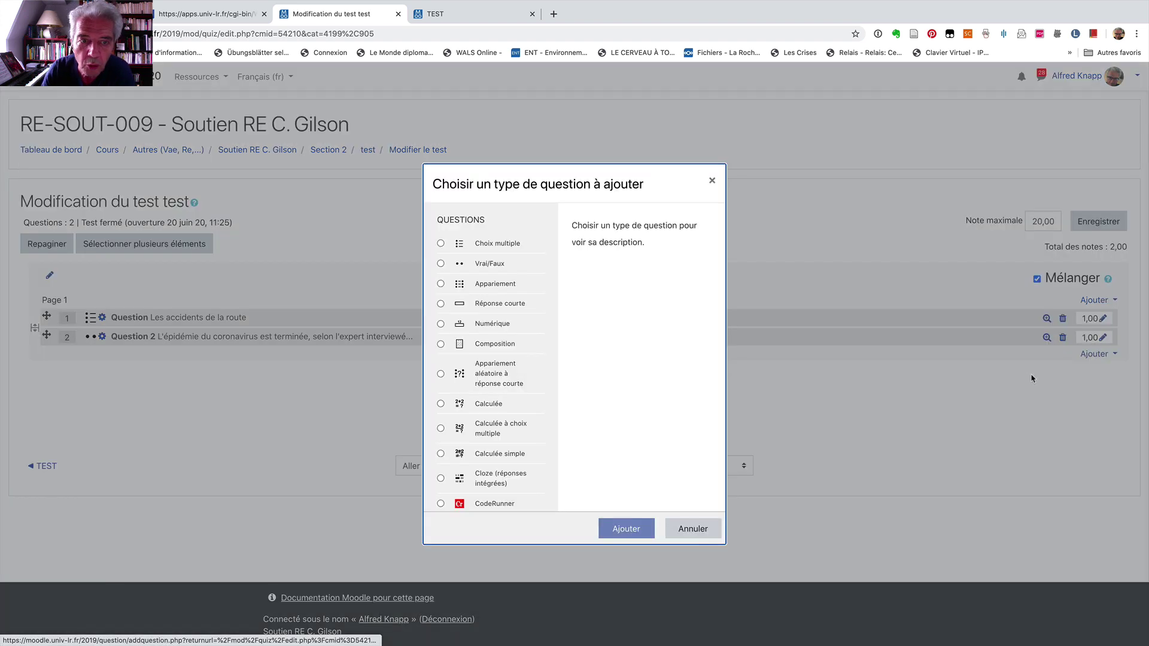
pyautogui.click(441, 285)
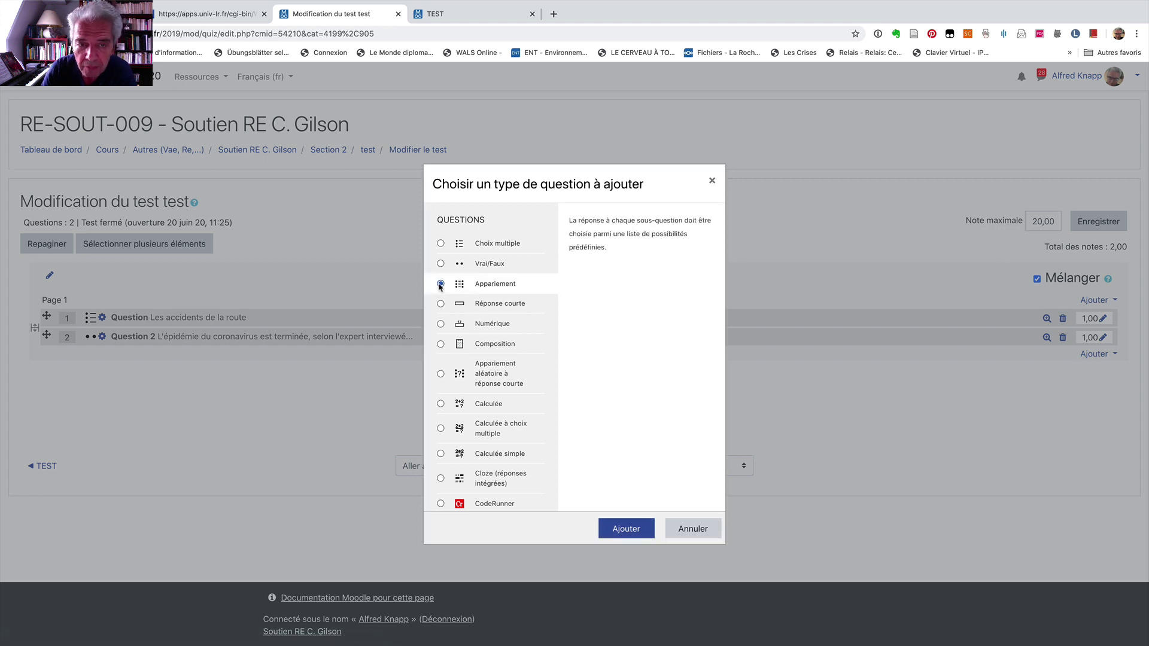
pyautogui.click(626, 531)
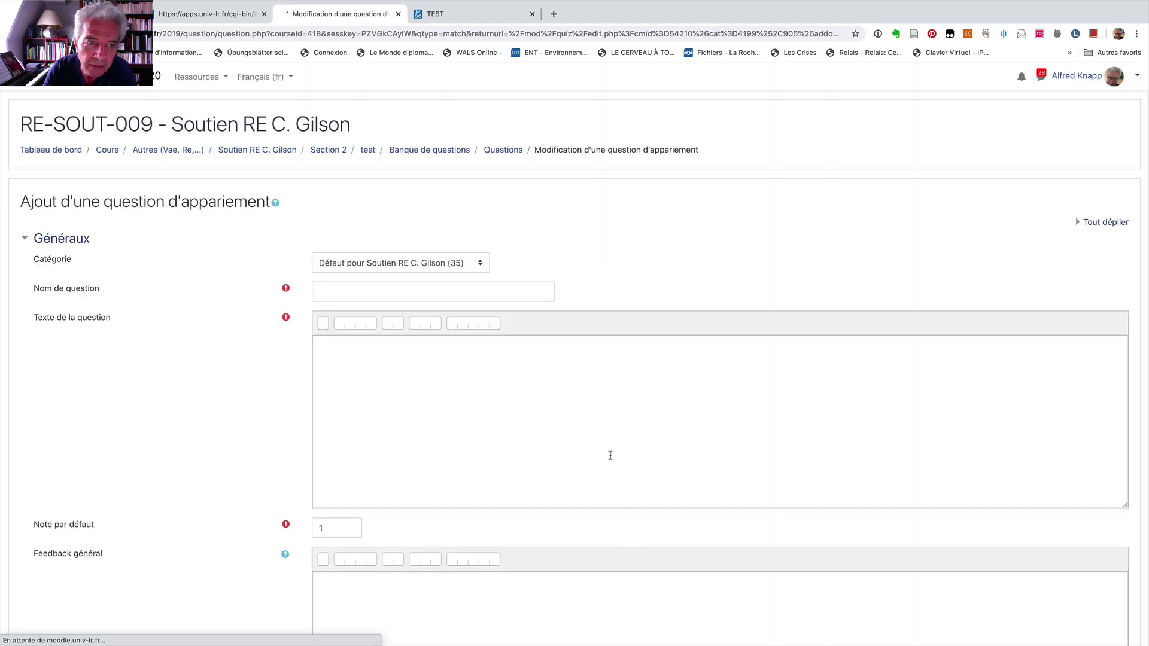
# - Name the matching question "Question 3" and enter "Faites correspondre les mots et expressions dans les deux listes" as its text
pyautogui.click(327, 357)
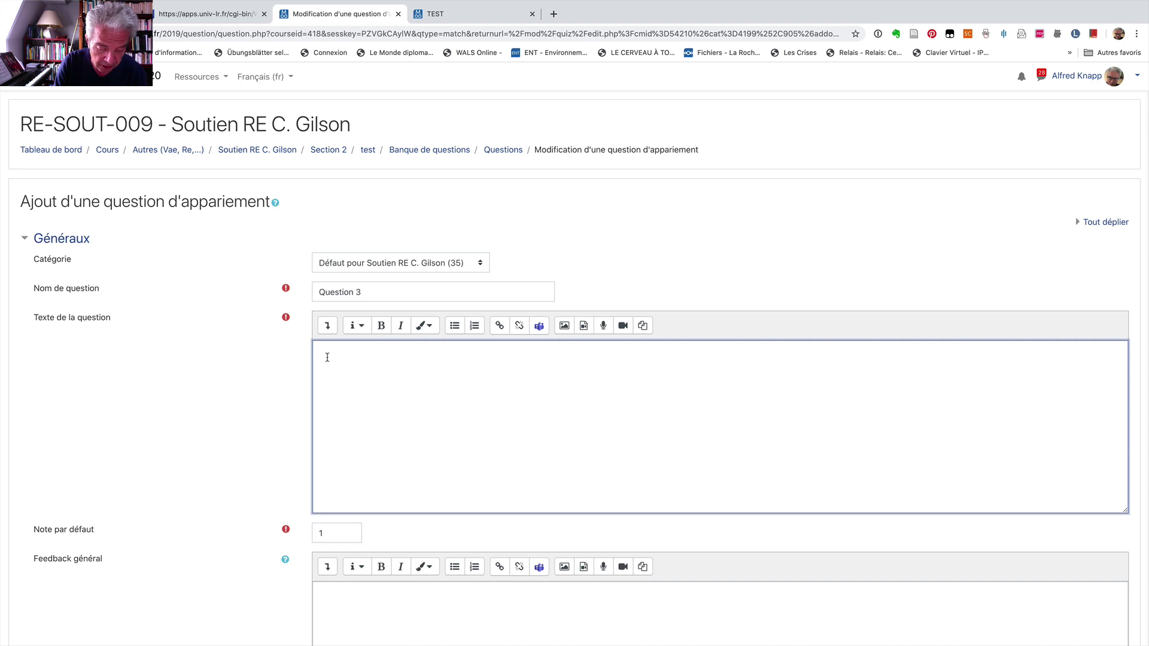
pyautogui.write('F')
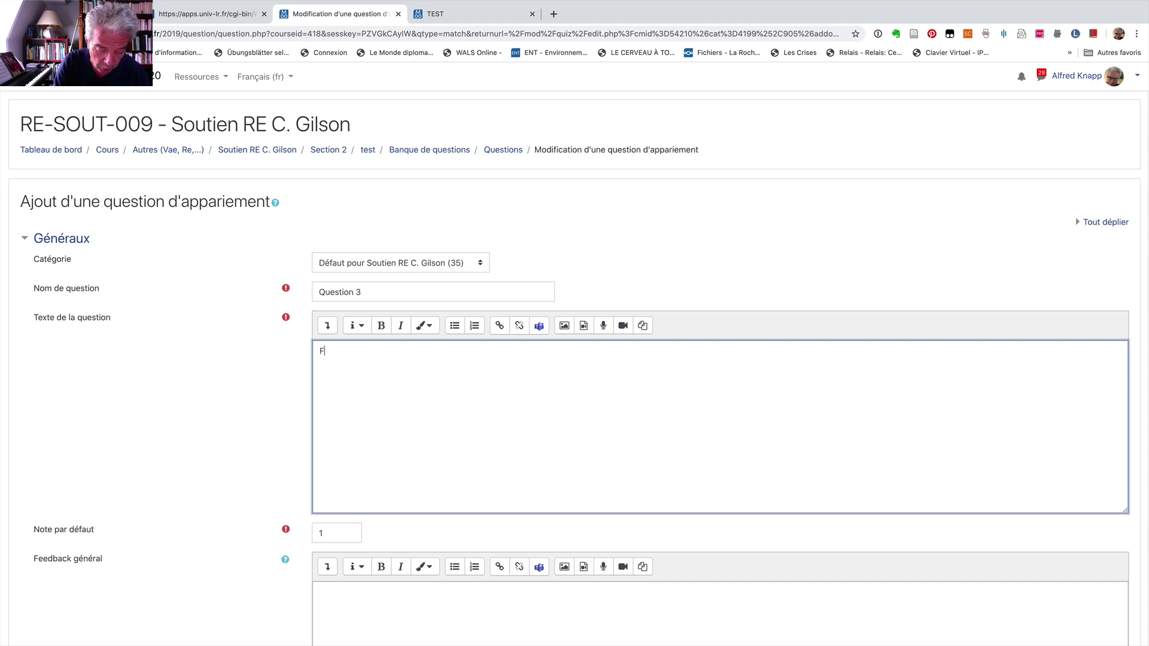
pyautogui.write('aites corre')
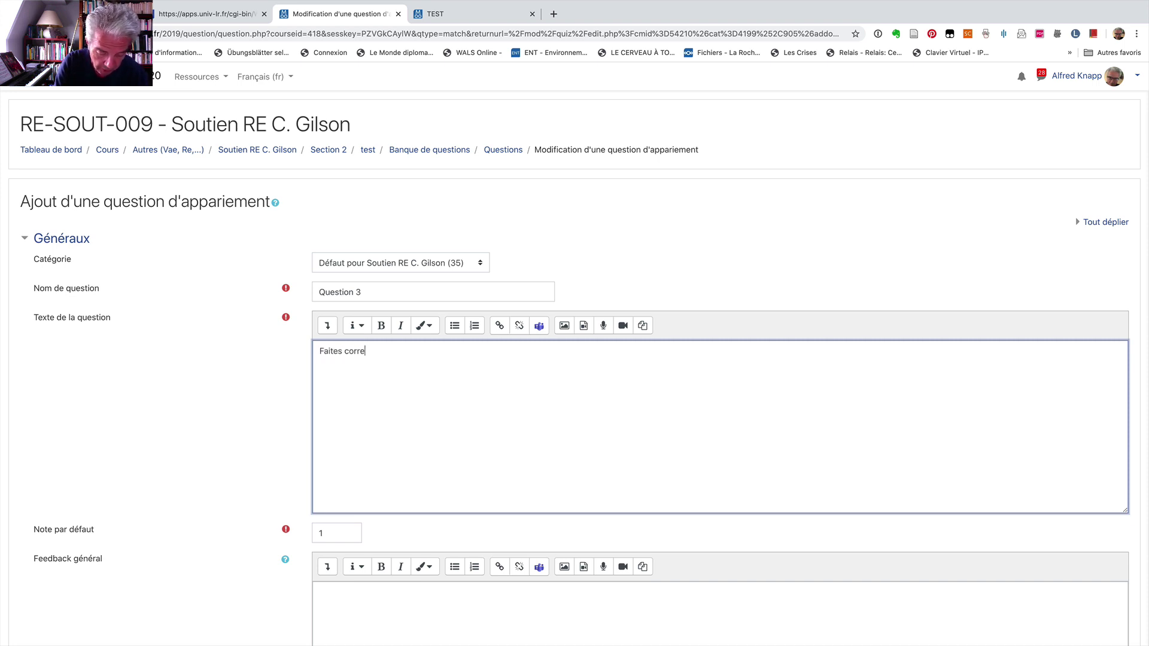
pyautogui.write('spondre le')
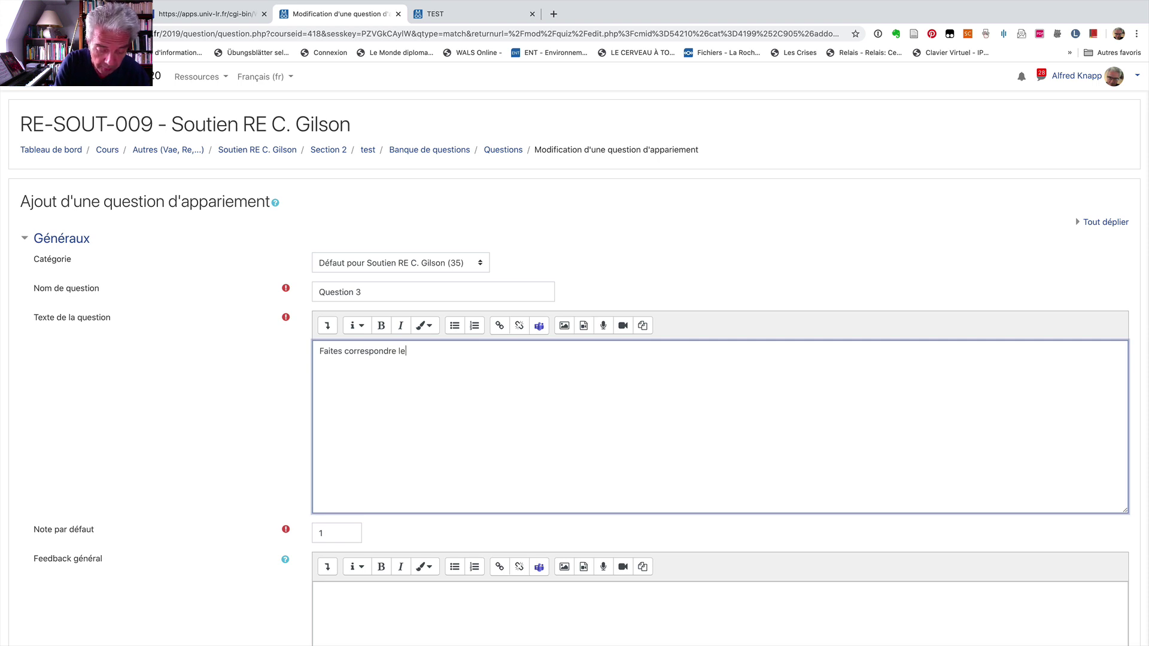
pyautogui.write('s mots e')
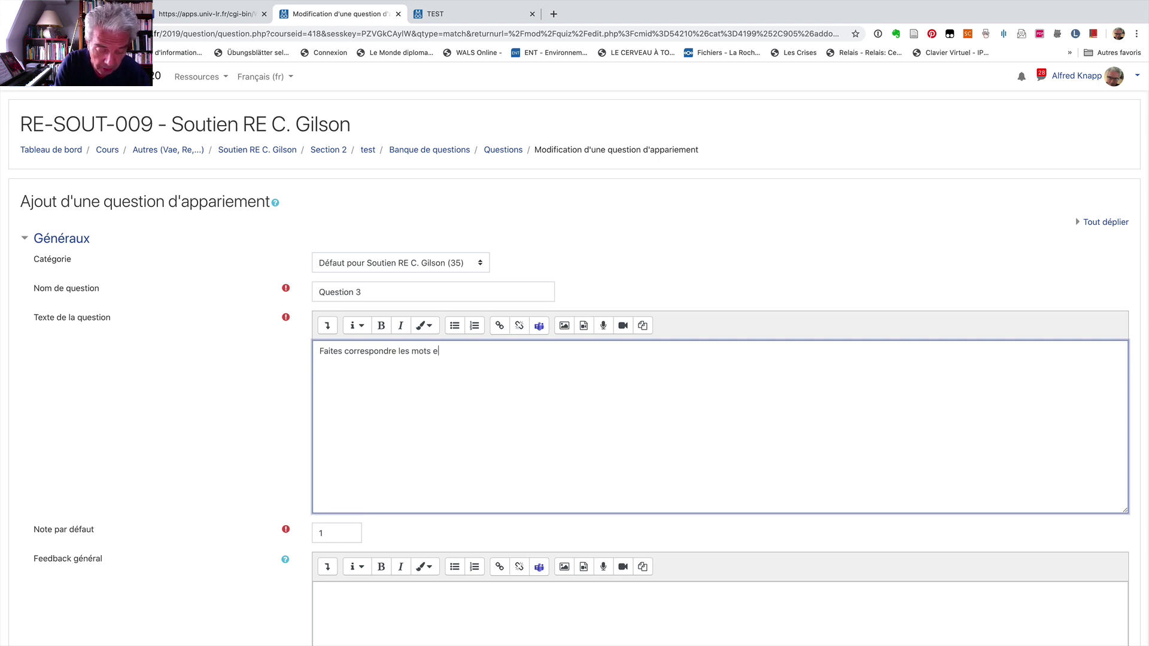
pyautogui.write('t expressions')
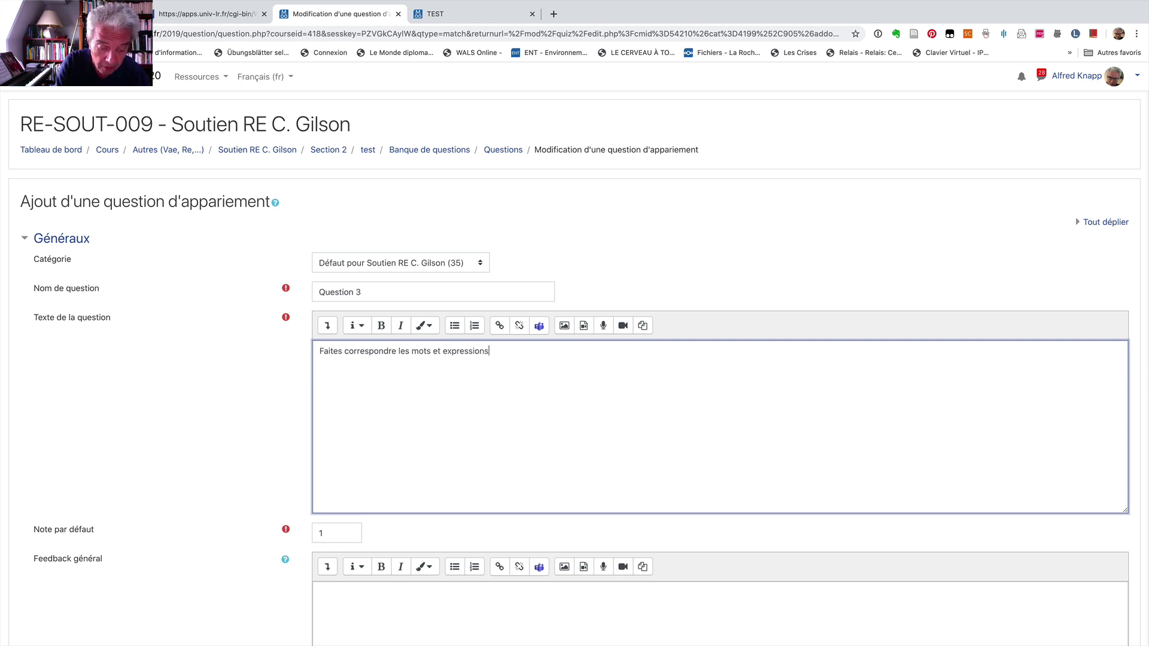
pyautogui.write(' dans les d')
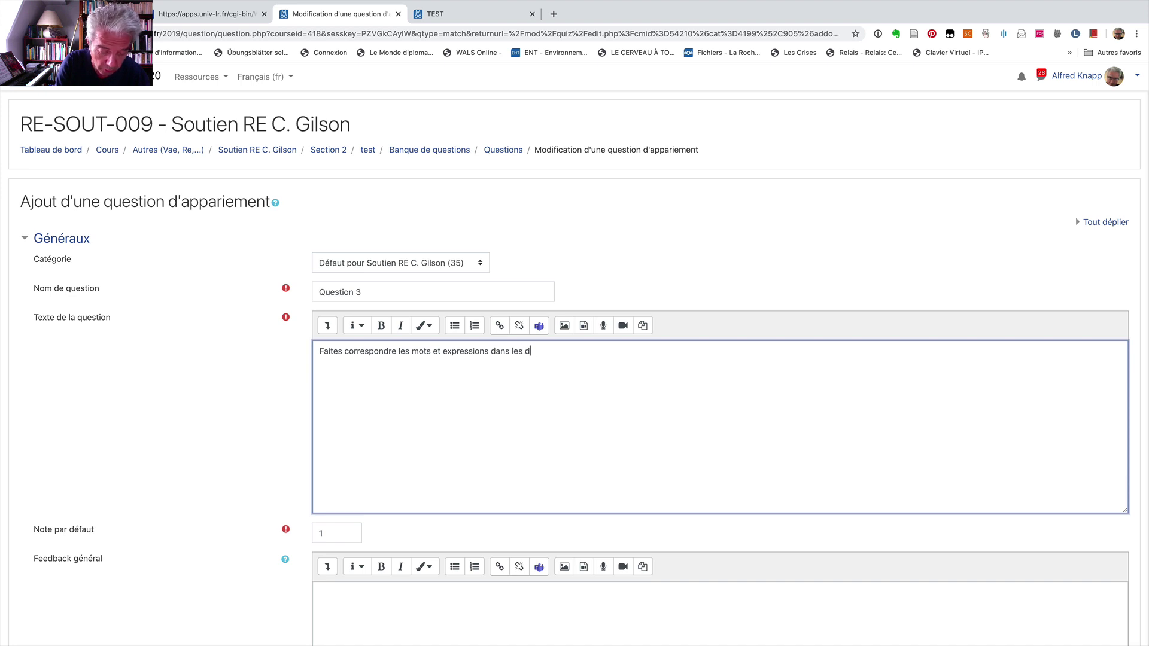
pyautogui.write('eux listes')
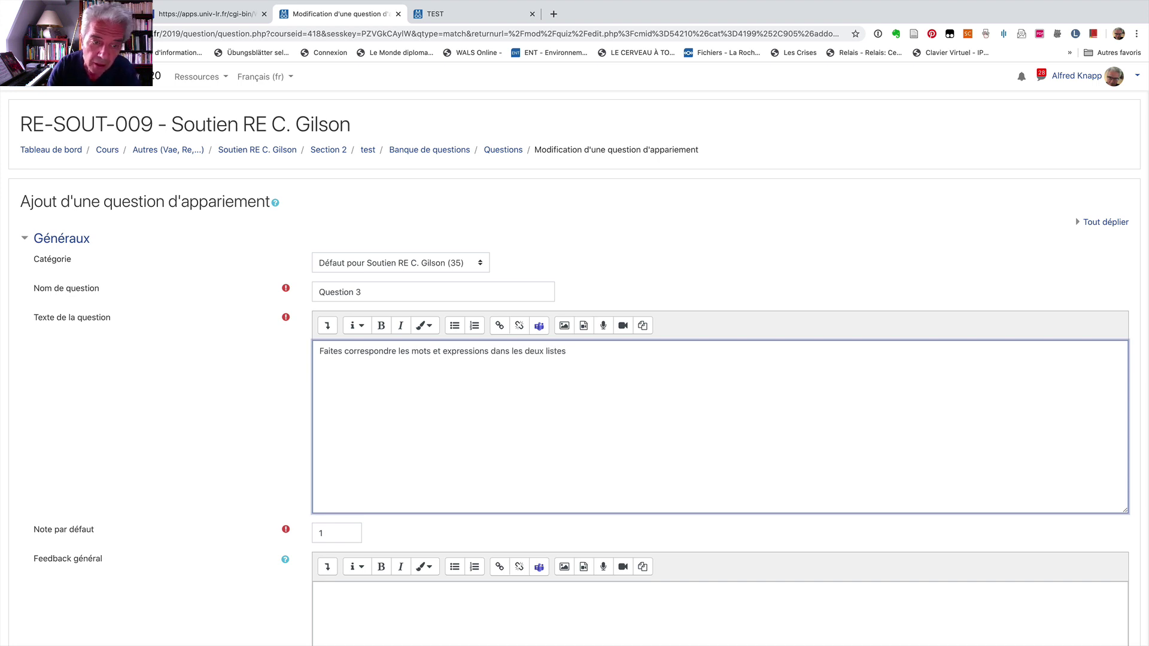
# - Enter "expression" as sub-question 1 of the matching question and "Ausdruck" as its answer
pyautogui.scroll(-10, 323, 325)
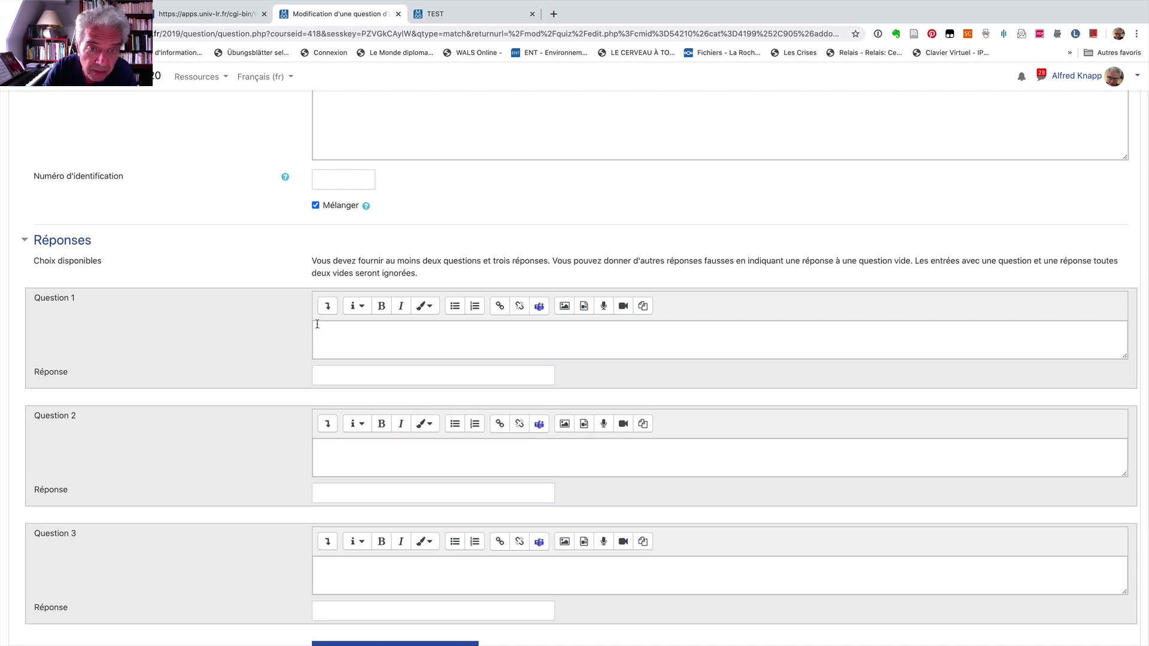
pyautogui.click(317, 325)
pyautogui.click(315, 373)
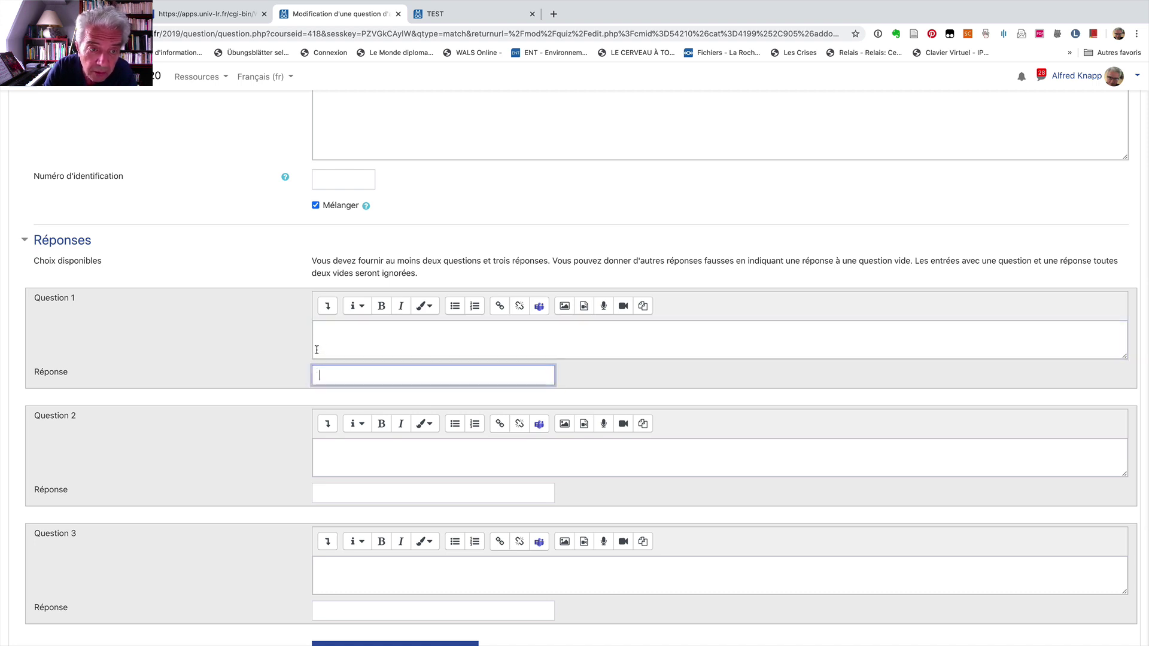
pyautogui.click(319, 330)
pyautogui.click(318, 379)
pyautogui.click(320, 329)
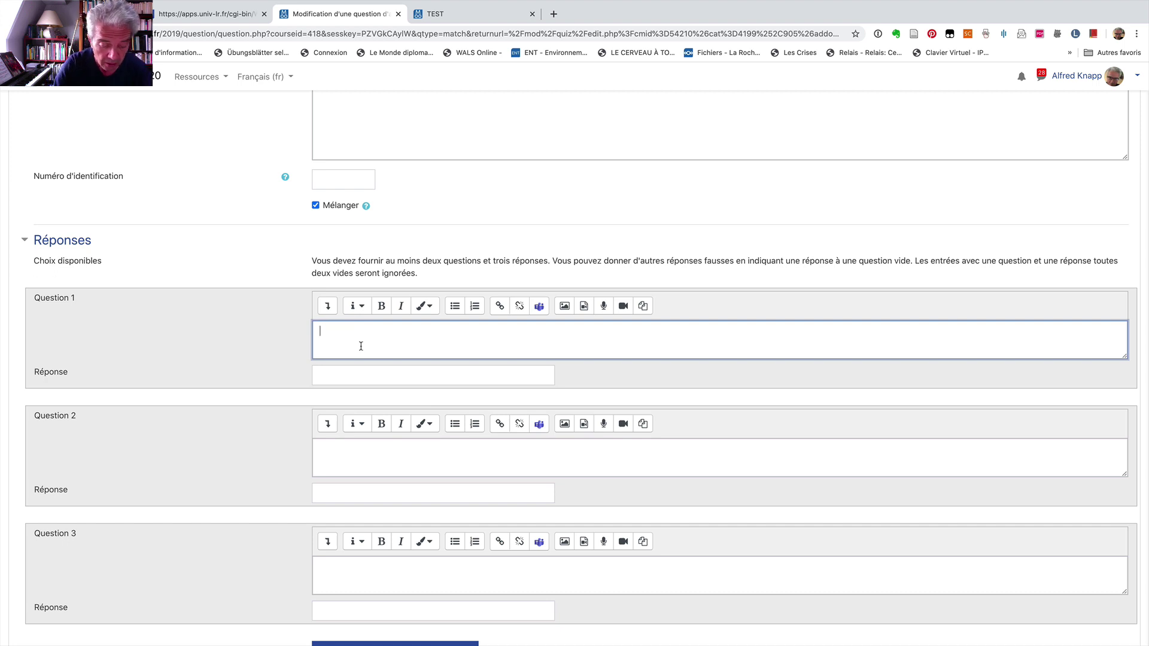
pyautogui.write('expression')
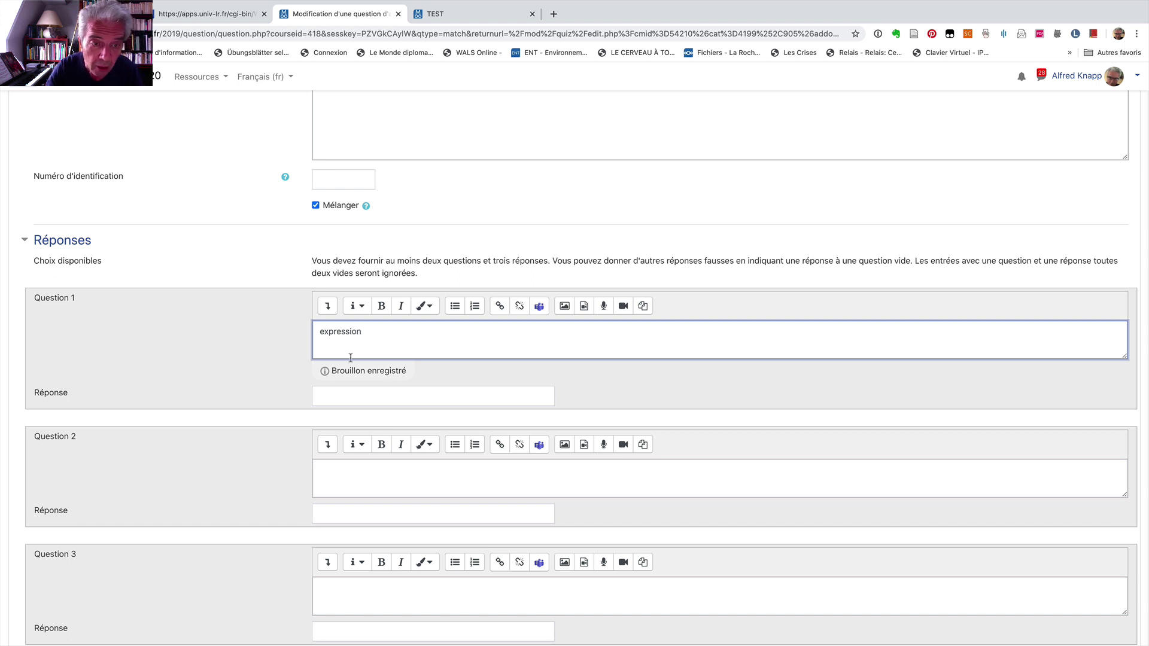
pyautogui.click(328, 398)
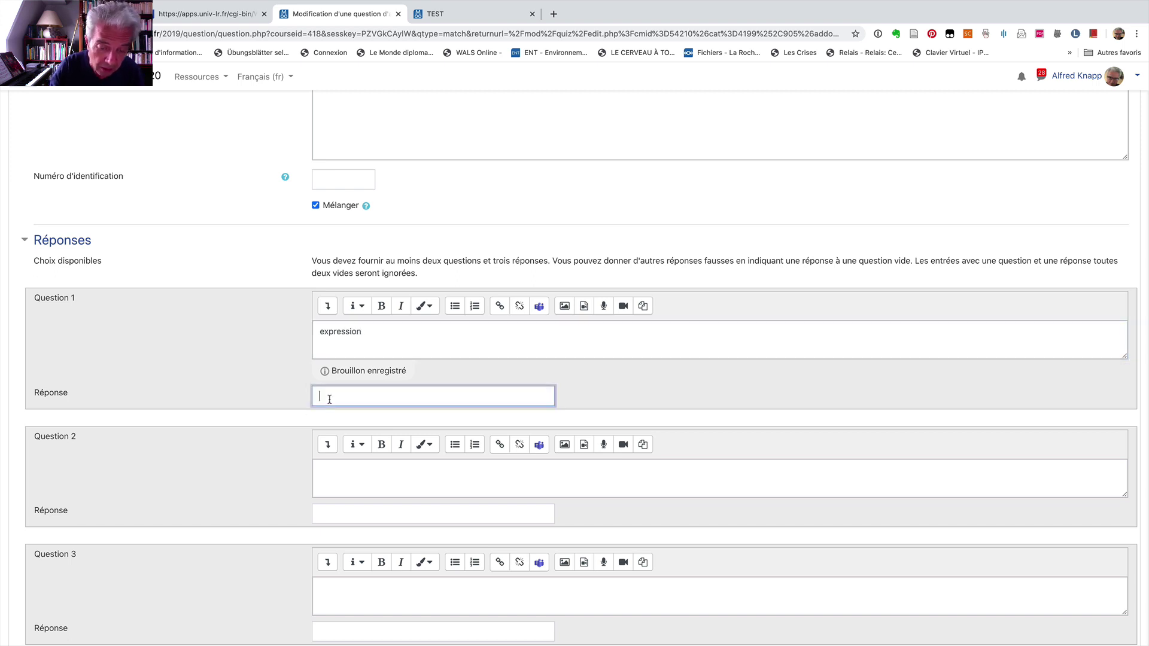
pyautogui.write('Ausdruck')
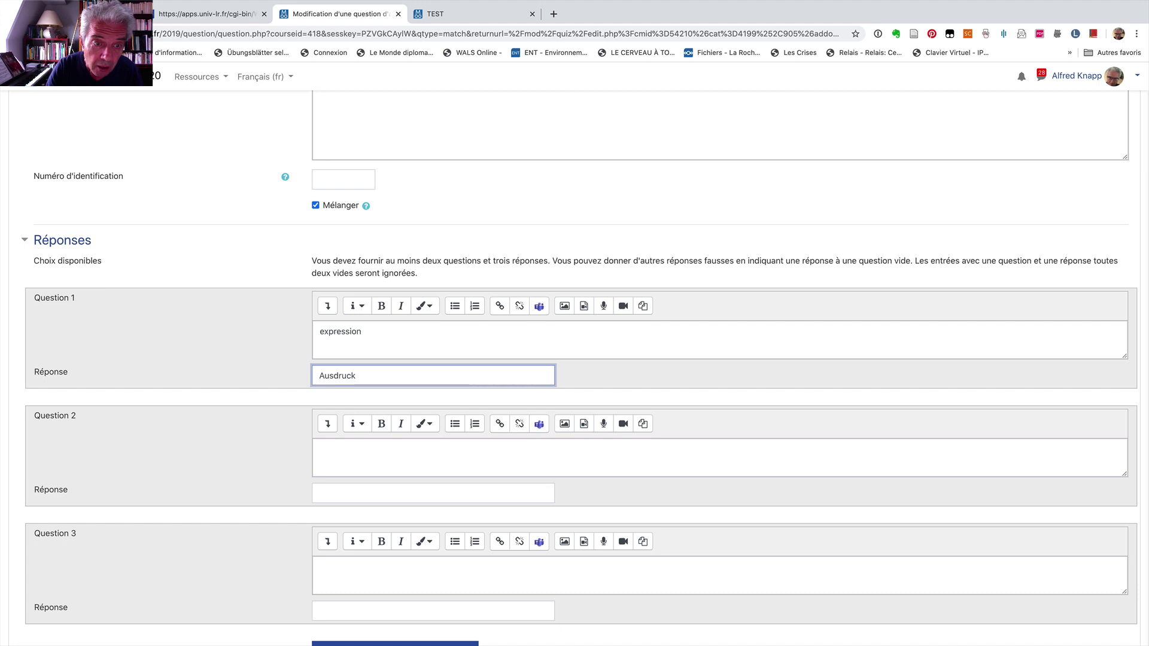
# - Enter the pairs "mourir" / "perdre la vie" and "manifestation" / "Demonstration" as sub-questions 2 and 3, and save the matching question
pyautogui.scroll(-5, 214, 347)
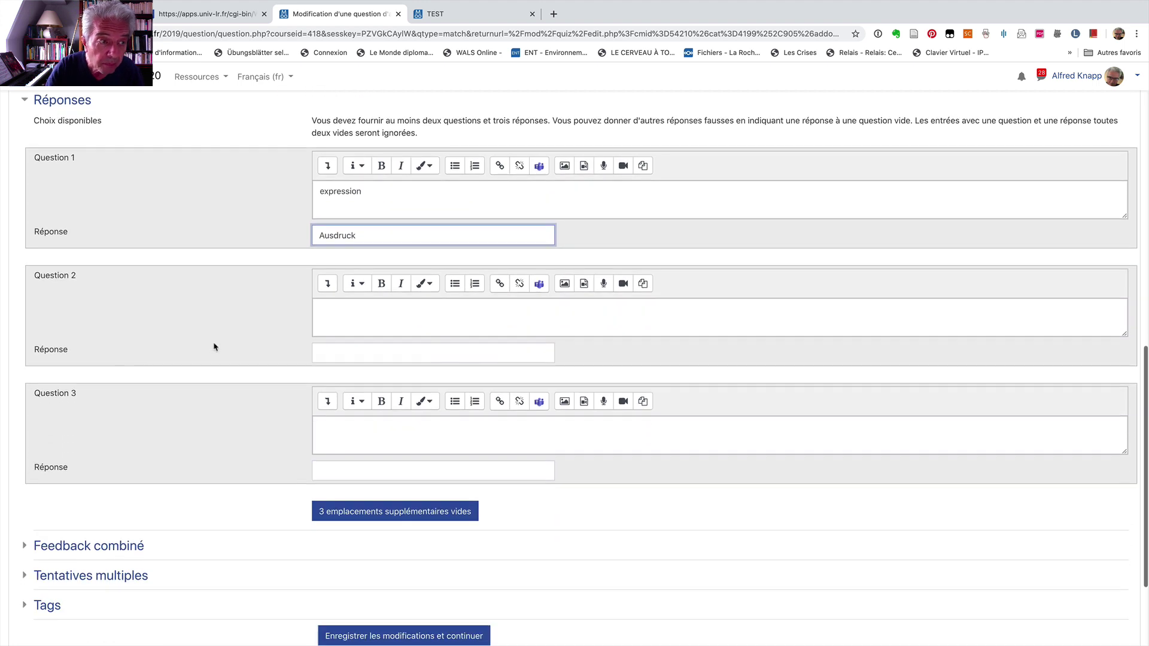
pyautogui.click(335, 310)
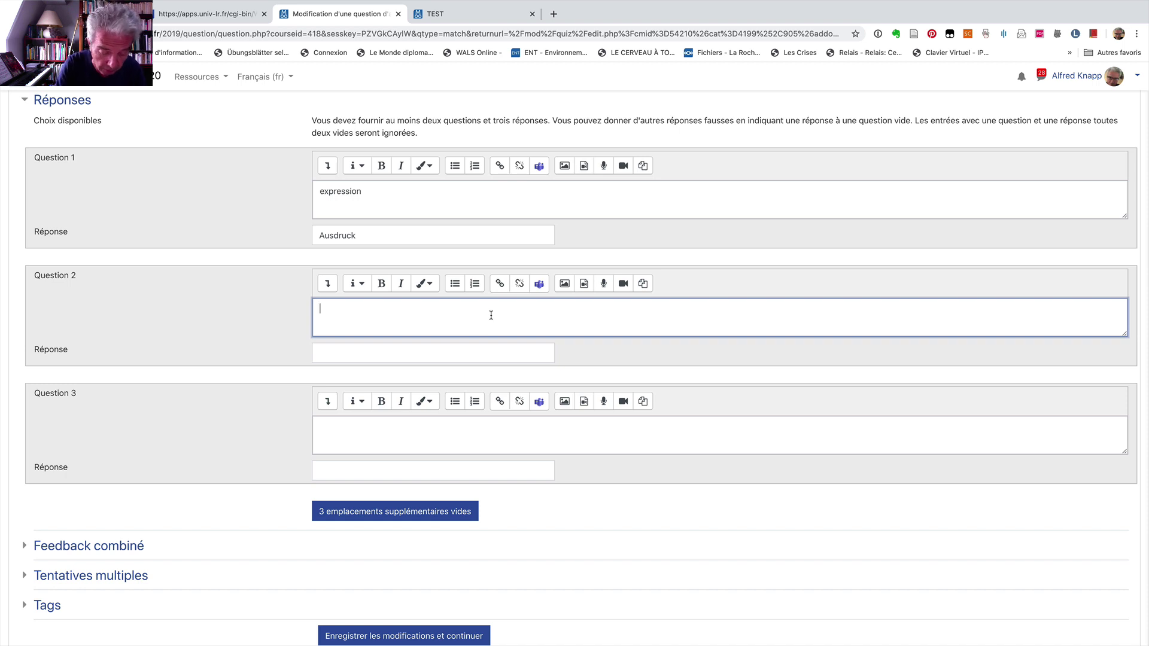
pyautogui.write('mourir')
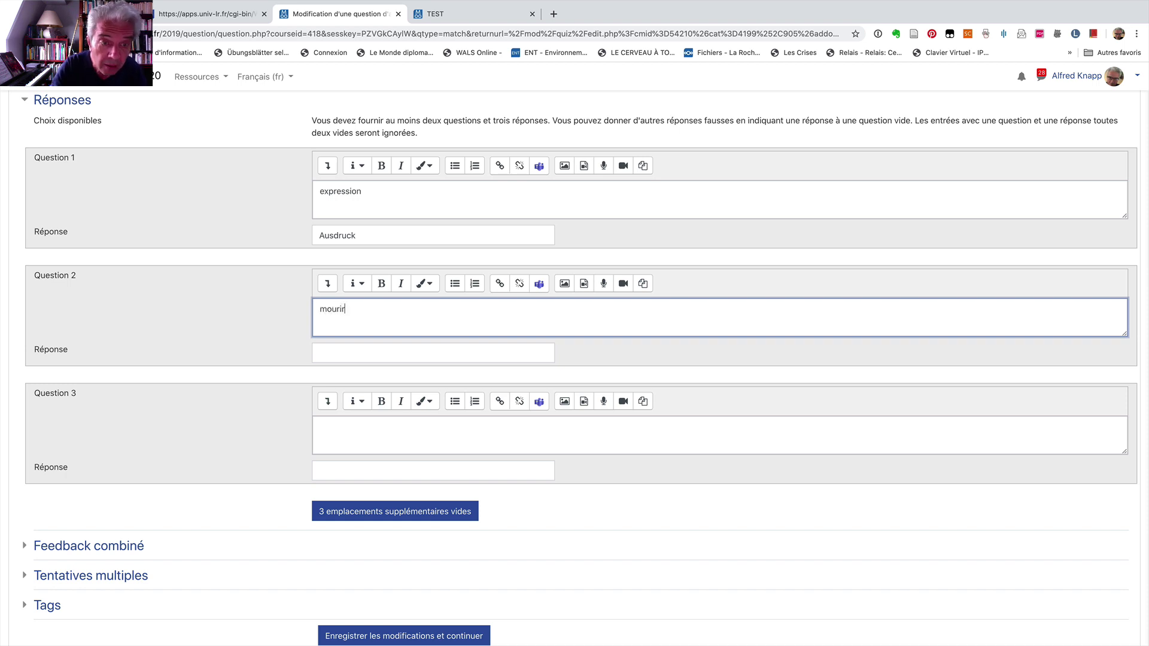
pyautogui.click(328, 353)
pyautogui.write('perdre')
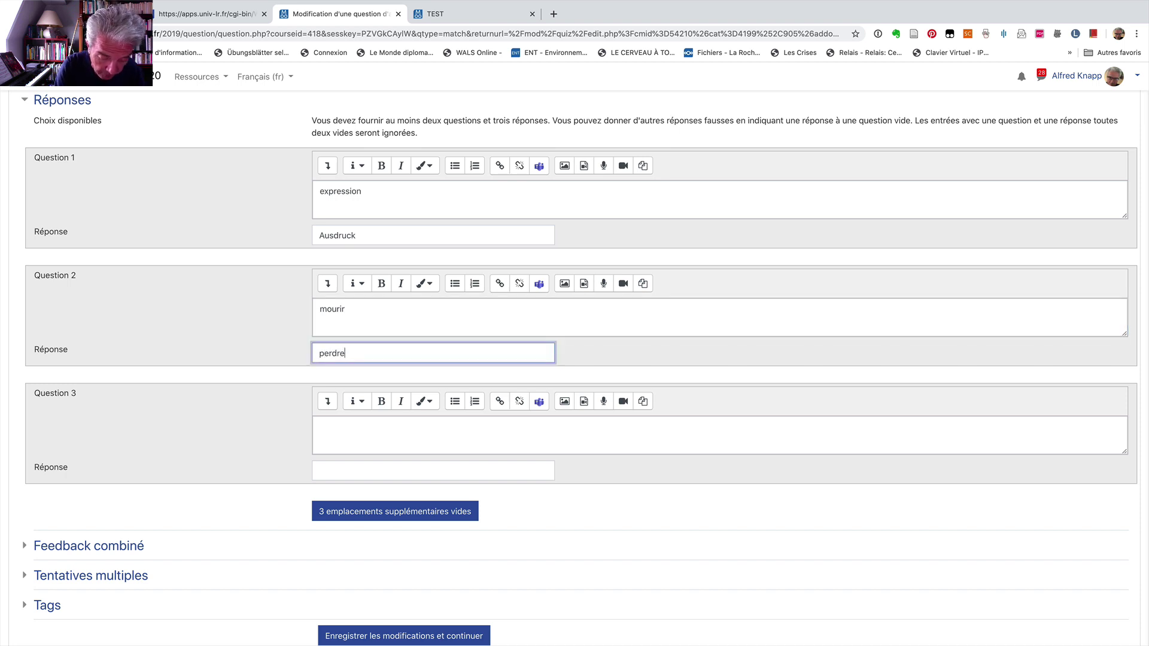
pyautogui.write(' la vie')
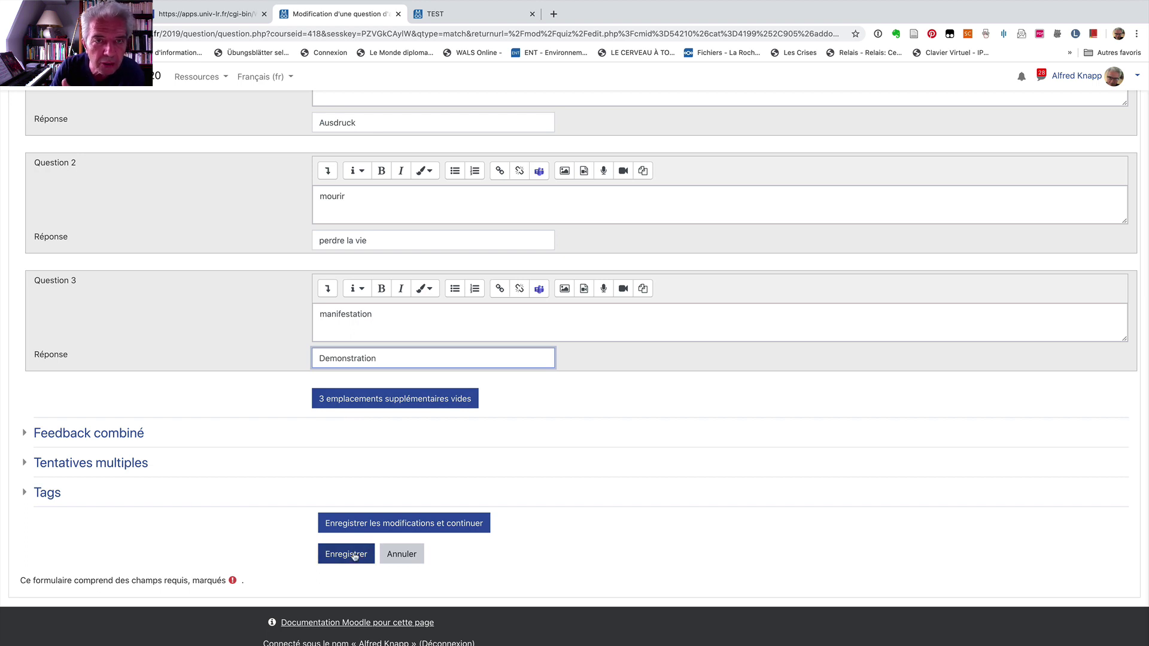
pyautogui.click(355, 556)
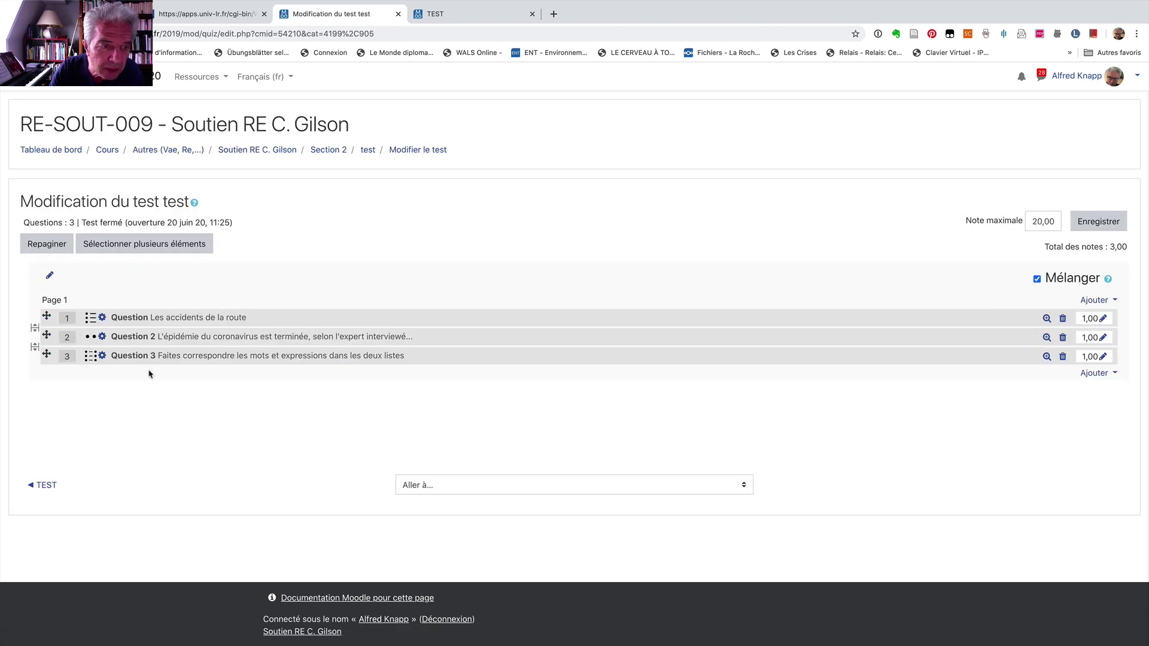
# - Set the mark of question 3, the matching question, to 2,00 in the test's question list
pyautogui.click(1105, 358)
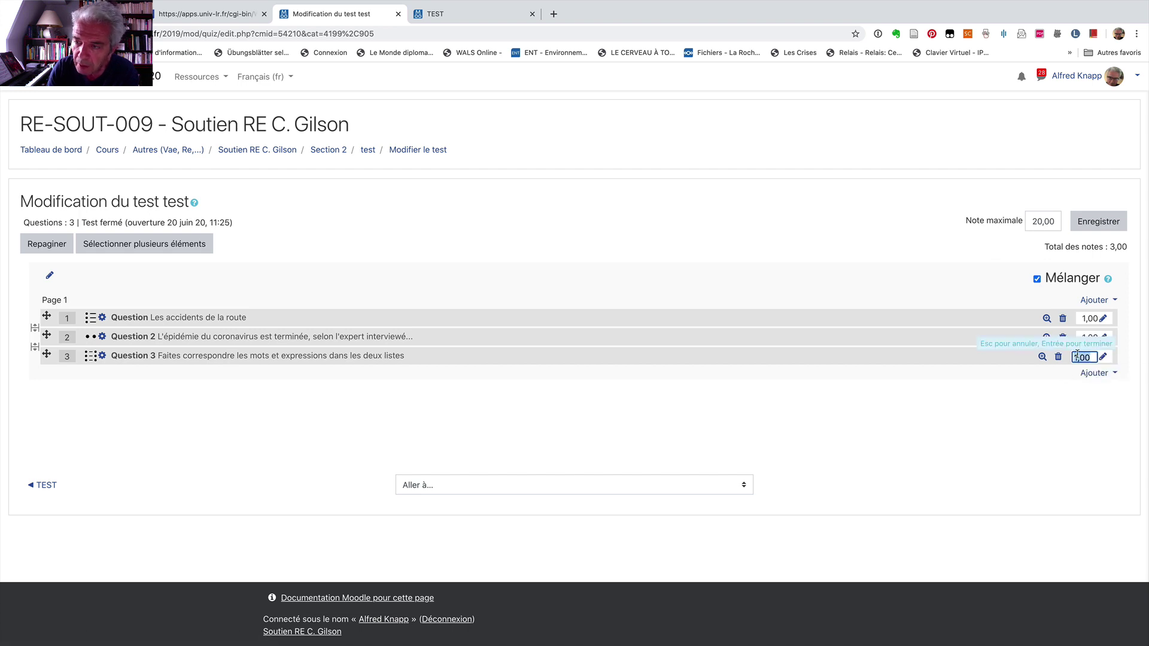
pyautogui.click(1078, 357)
pyautogui.press('BackSpace')
pyautogui.press('BackSpace')
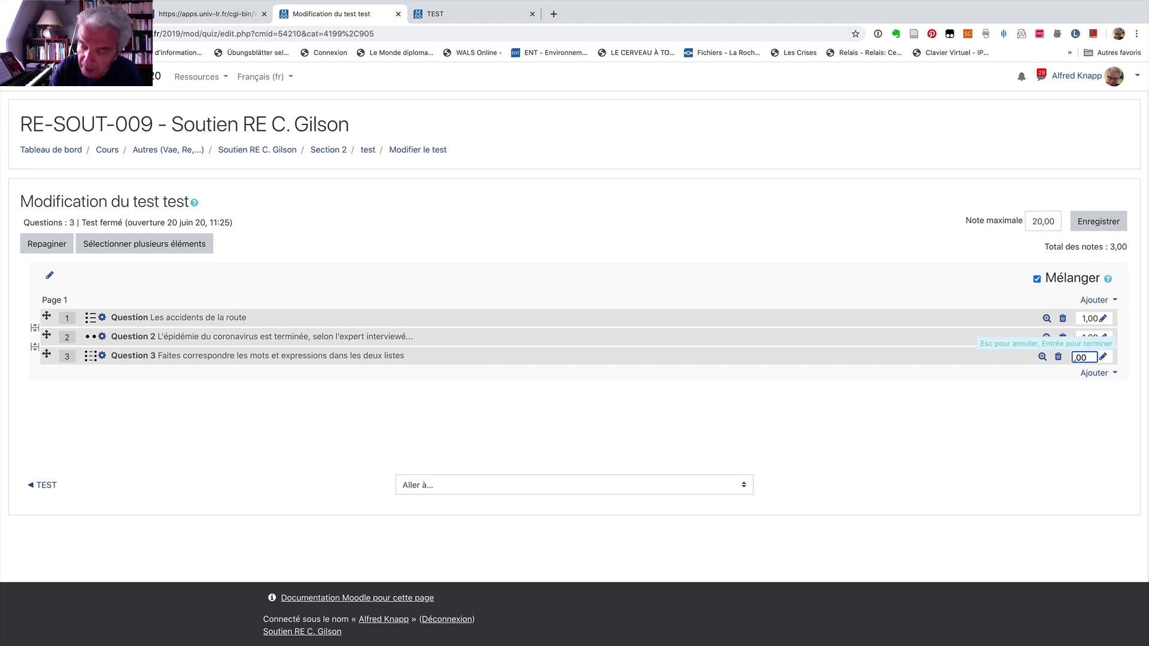
pyautogui.write('2')
pyautogui.press('Return')
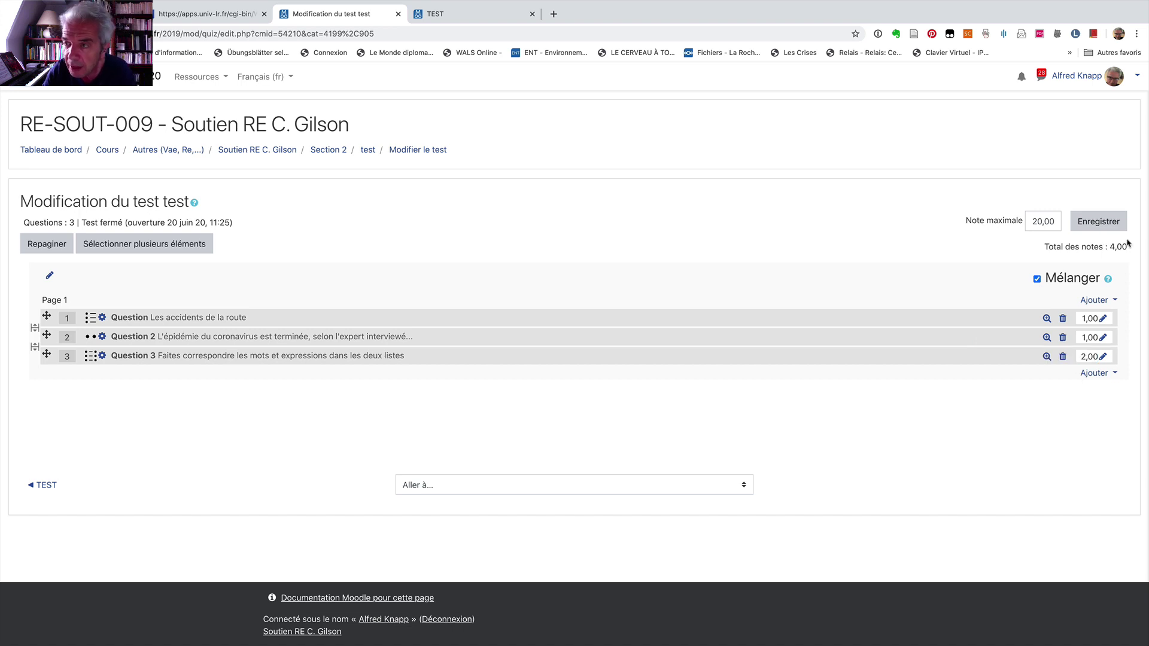
# - Add a new Composition question named "Question" with the text "Résumez la vidéo (15-20 lignes max)"
pyautogui.click(1099, 301)
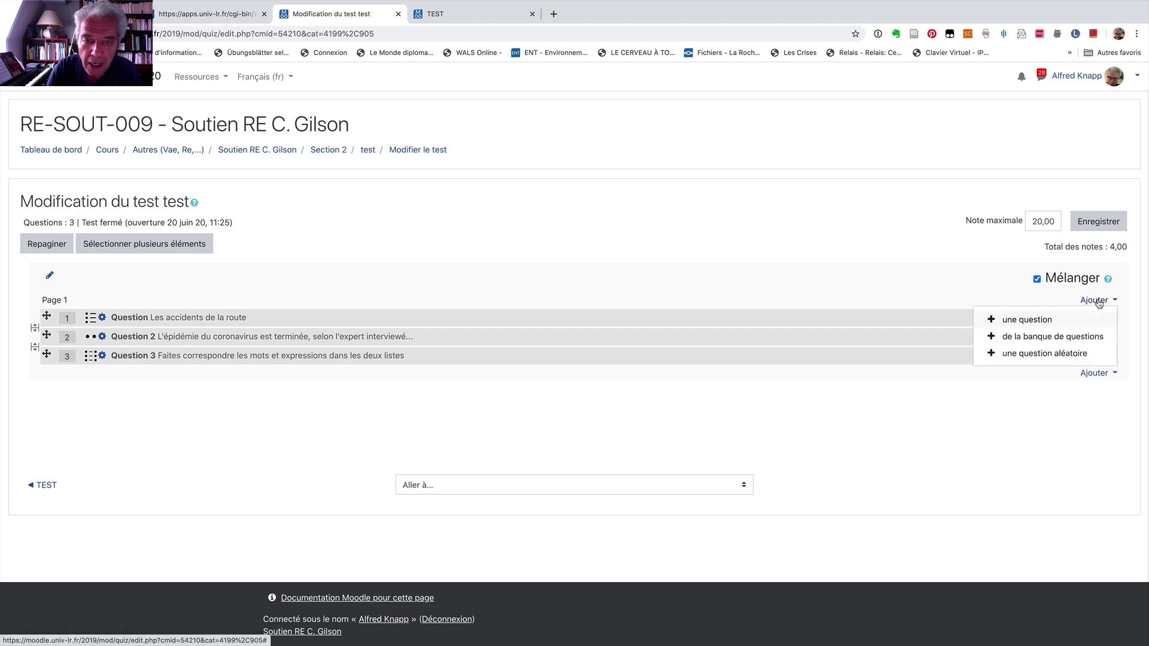
pyautogui.click(1037, 320)
pyautogui.click(459, 344)
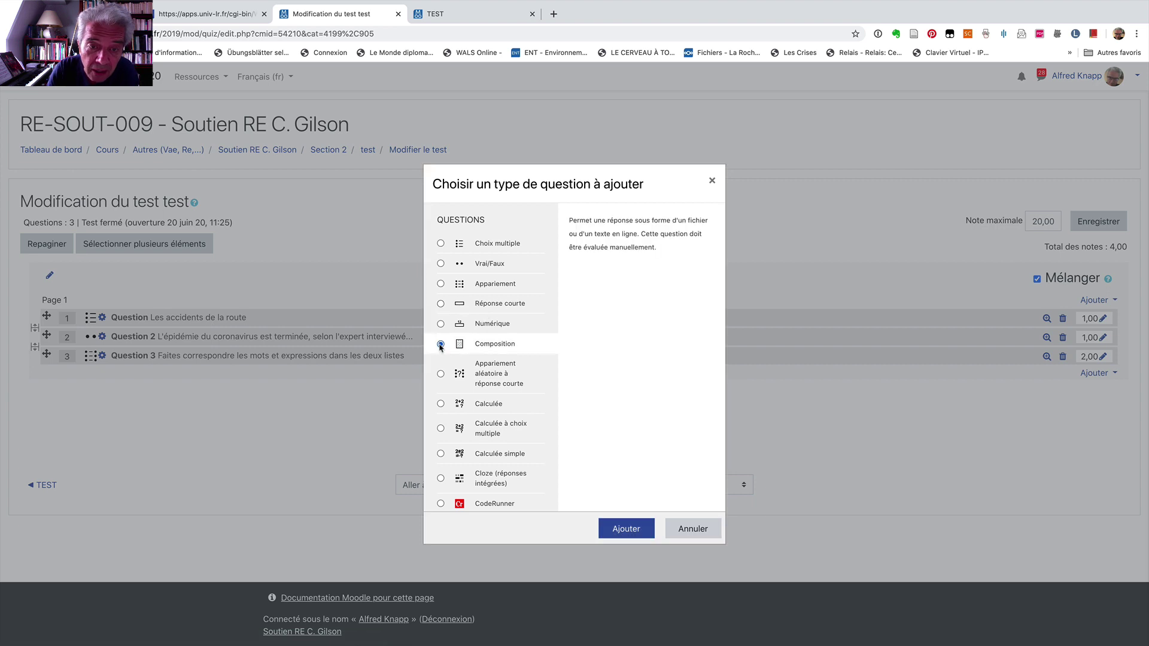
pyautogui.click(626, 529)
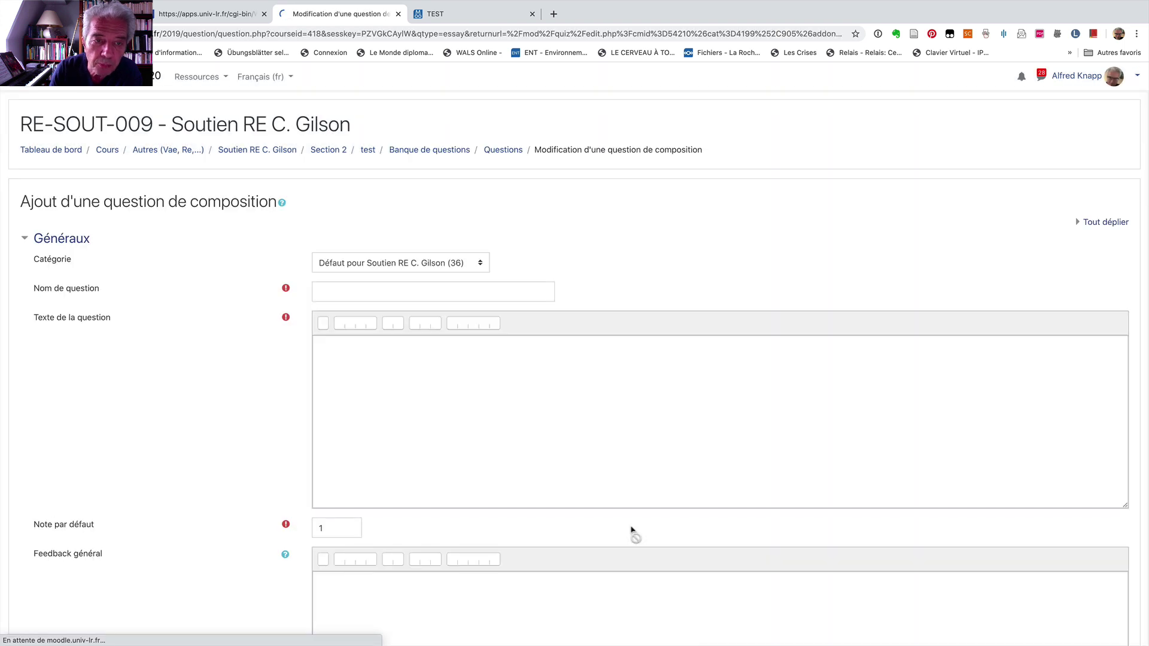
pyautogui.click(347, 359)
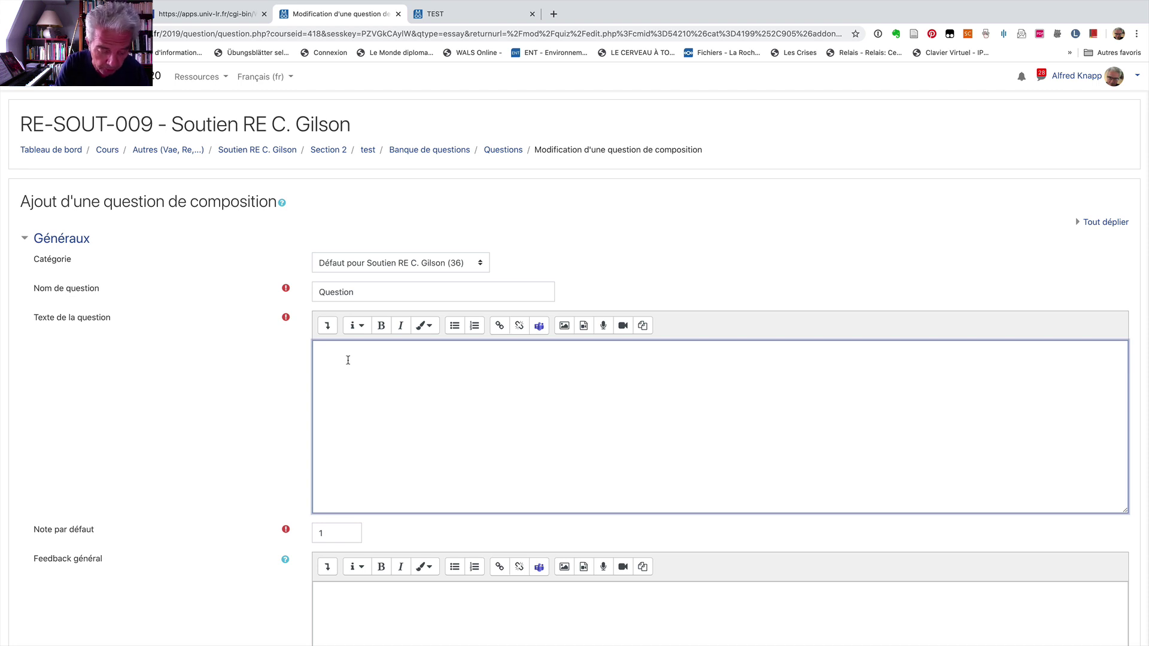
pyautogui.write('Résumez la vidéo (15-20 lignes max)')
# - Set the composition question's answer field size (Taille du champ de saisie) to 20 lignes and save the question
pyautogui.scroll(-5, 349, 412)
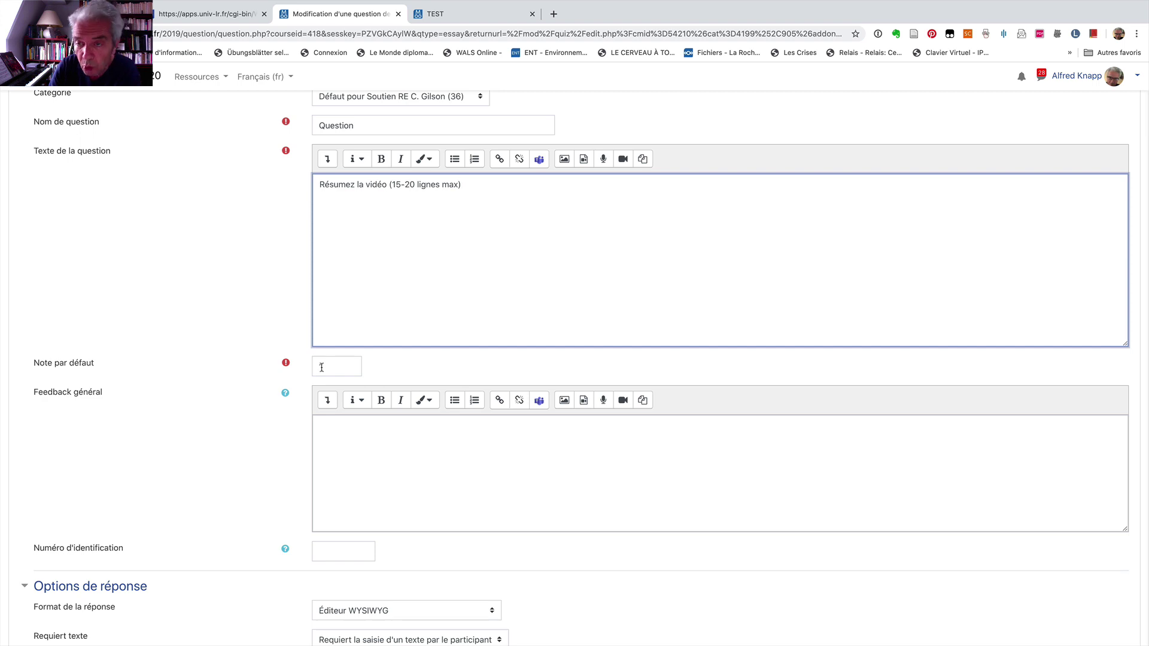
pyautogui.scroll(-4, 322, 367)
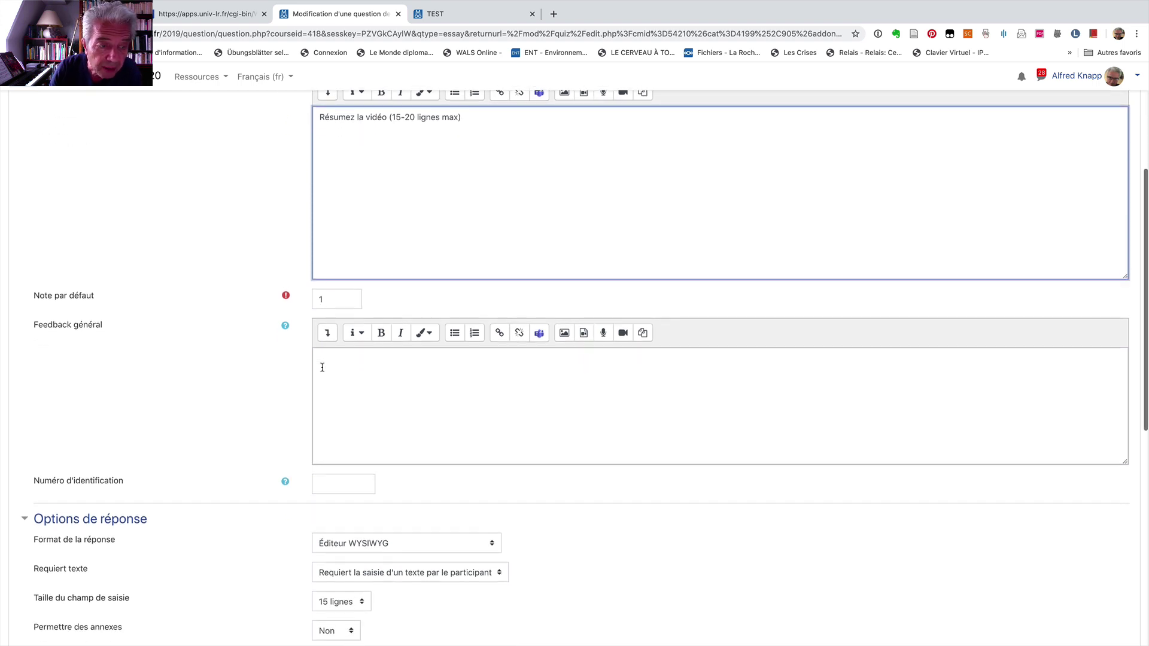
pyautogui.scroll(-2, 322, 367)
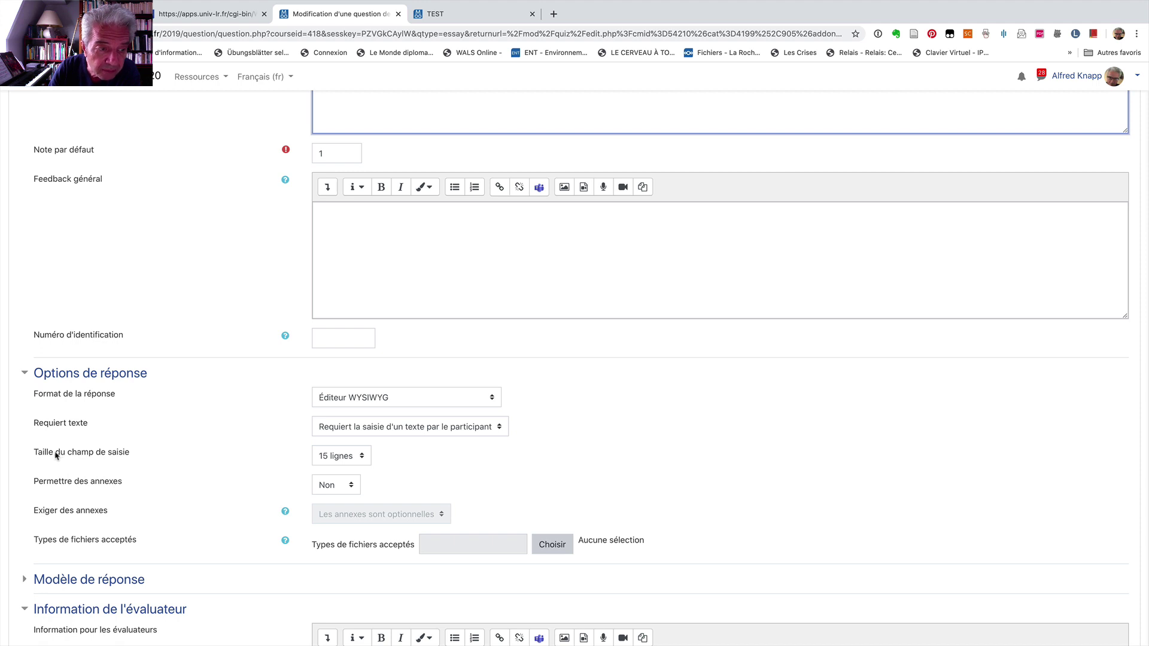
pyautogui.click(362, 456)
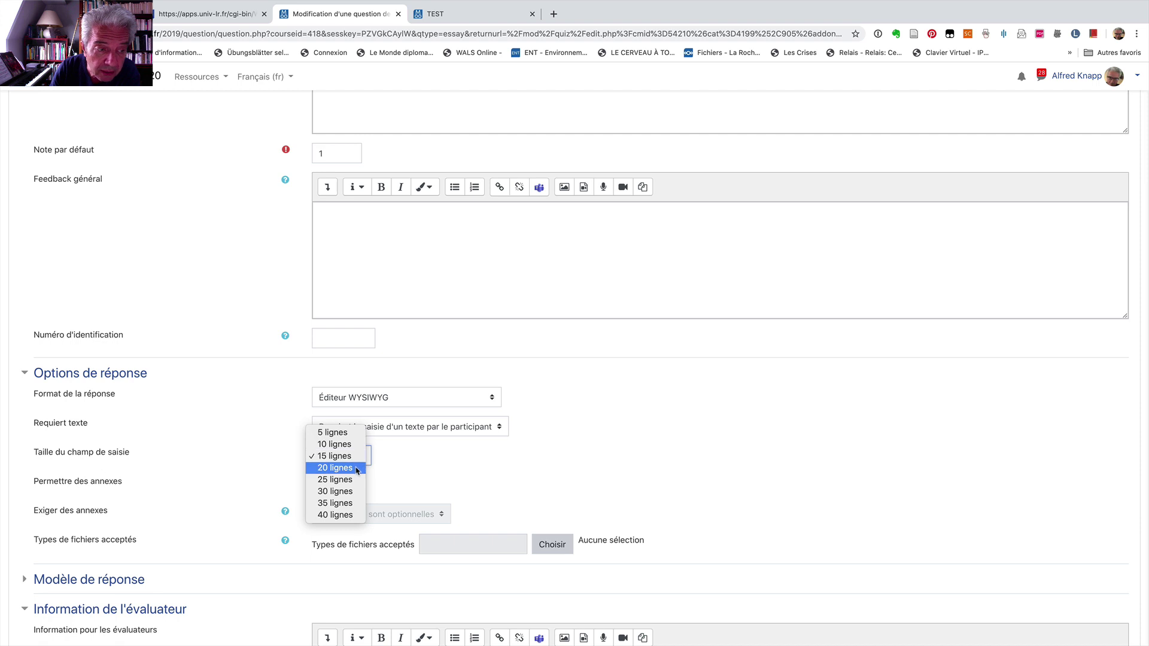
pyautogui.click(357, 470)
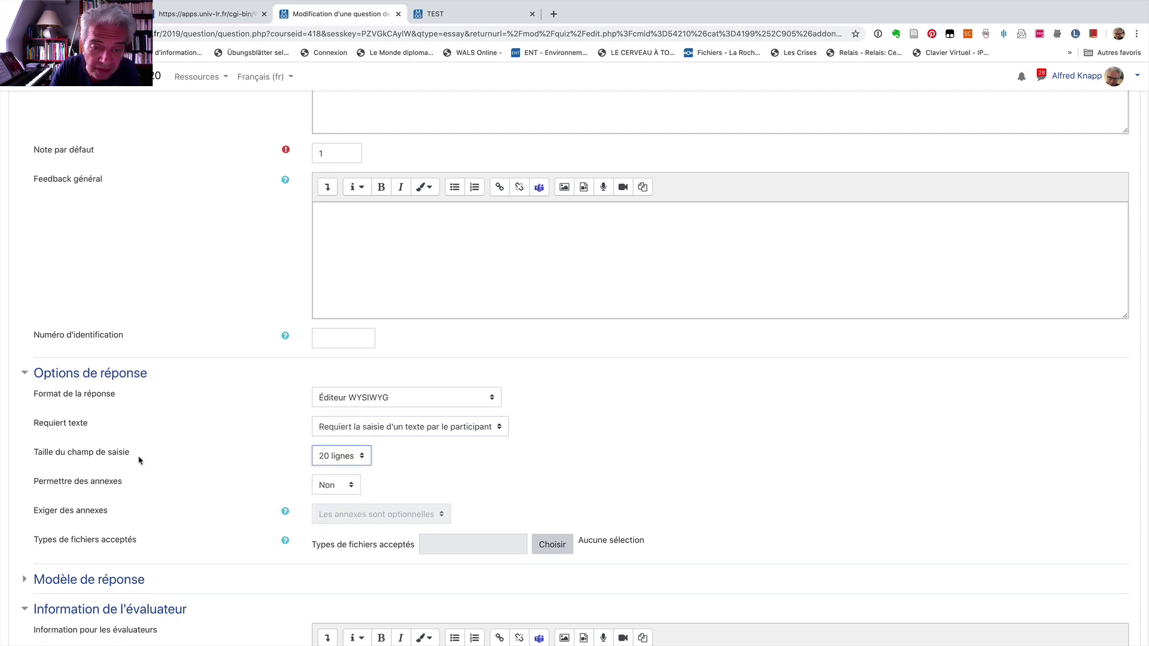
pyautogui.scroll(1, 616, 565)
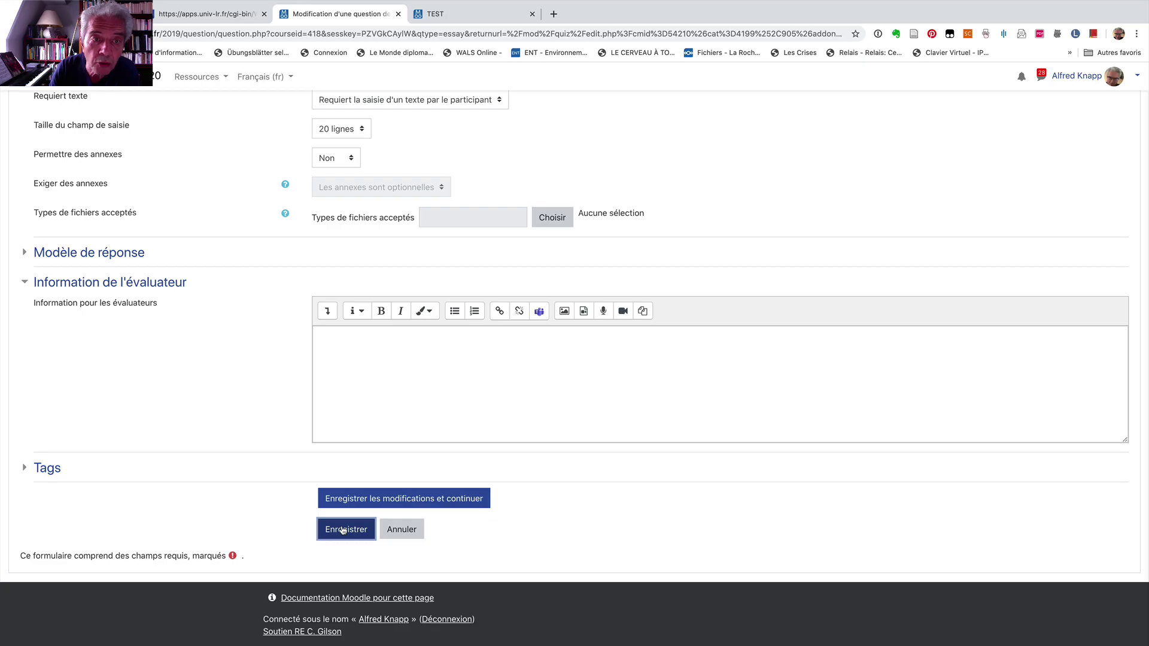
pyautogui.click(339, 530)
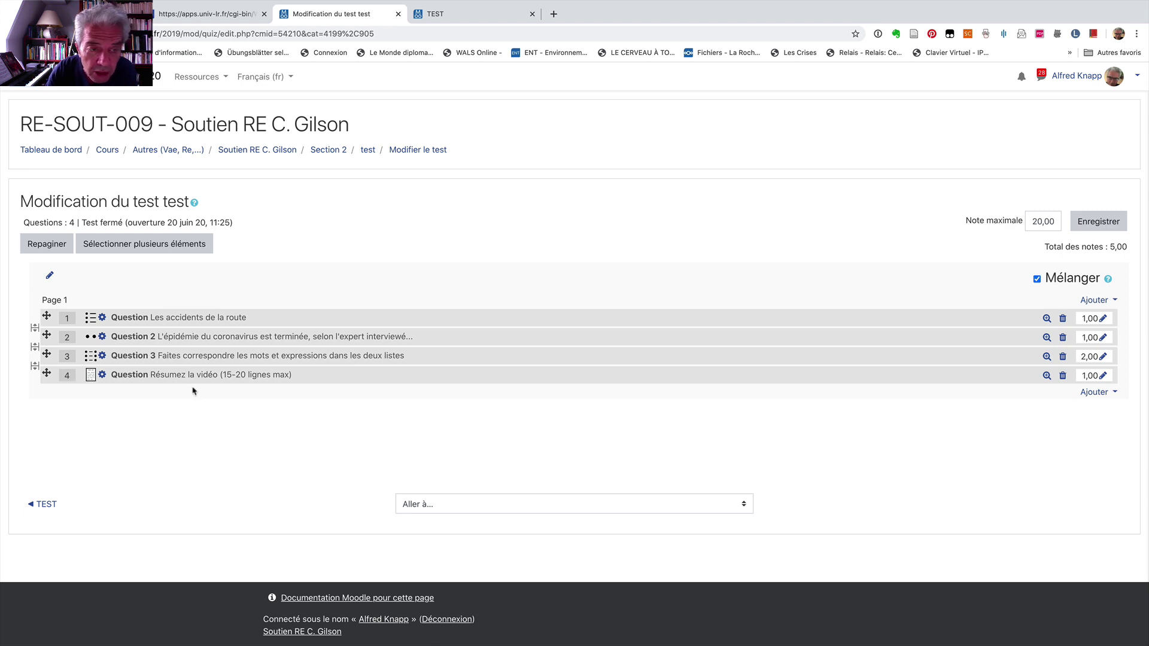
# - Set the mark of question 4, the video summary, to 6,00 in the test's question list
pyautogui.click(1102, 375)
pyautogui.click(1078, 377)
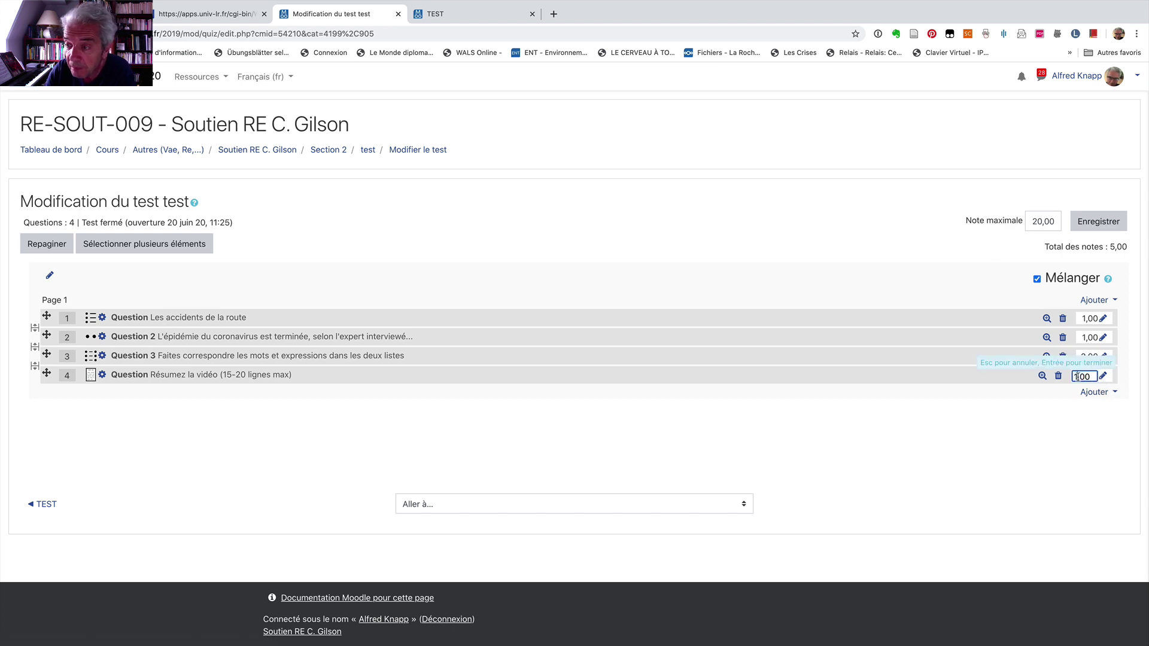
pyautogui.press('Delete')
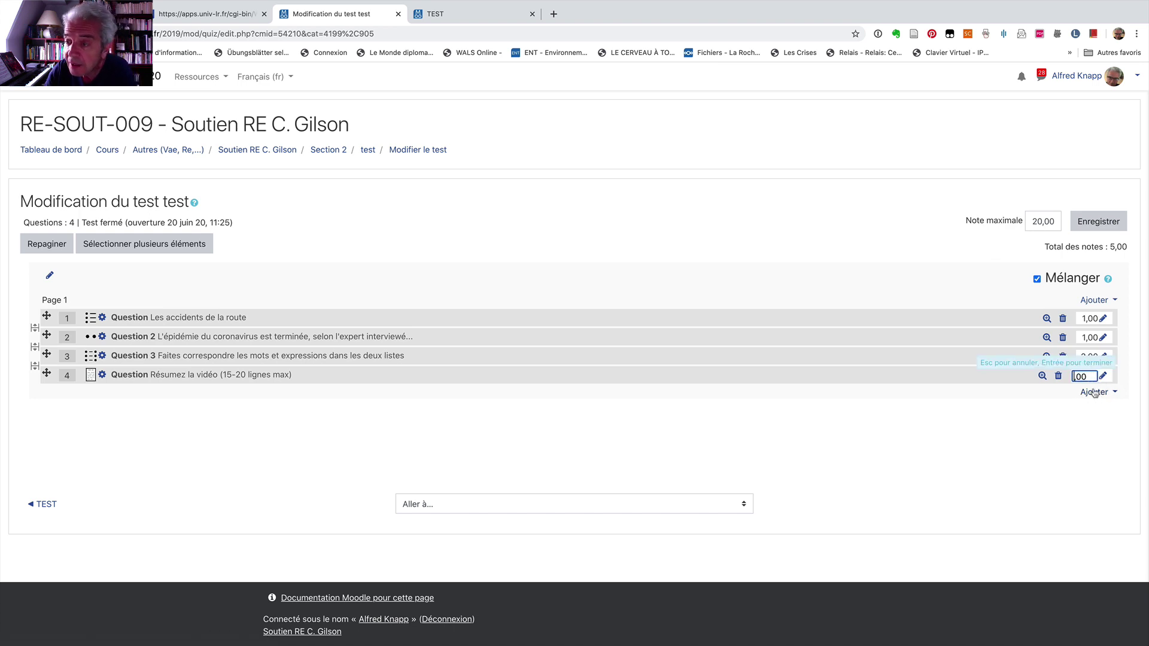
pyautogui.write('6')
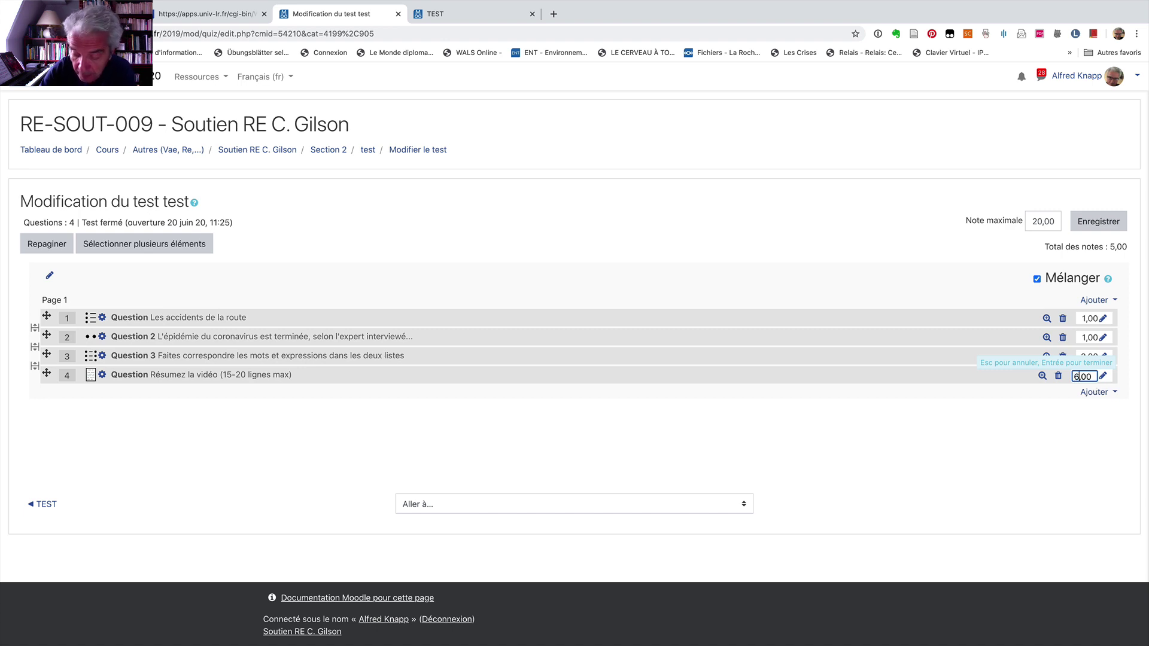
pyautogui.press('Return')
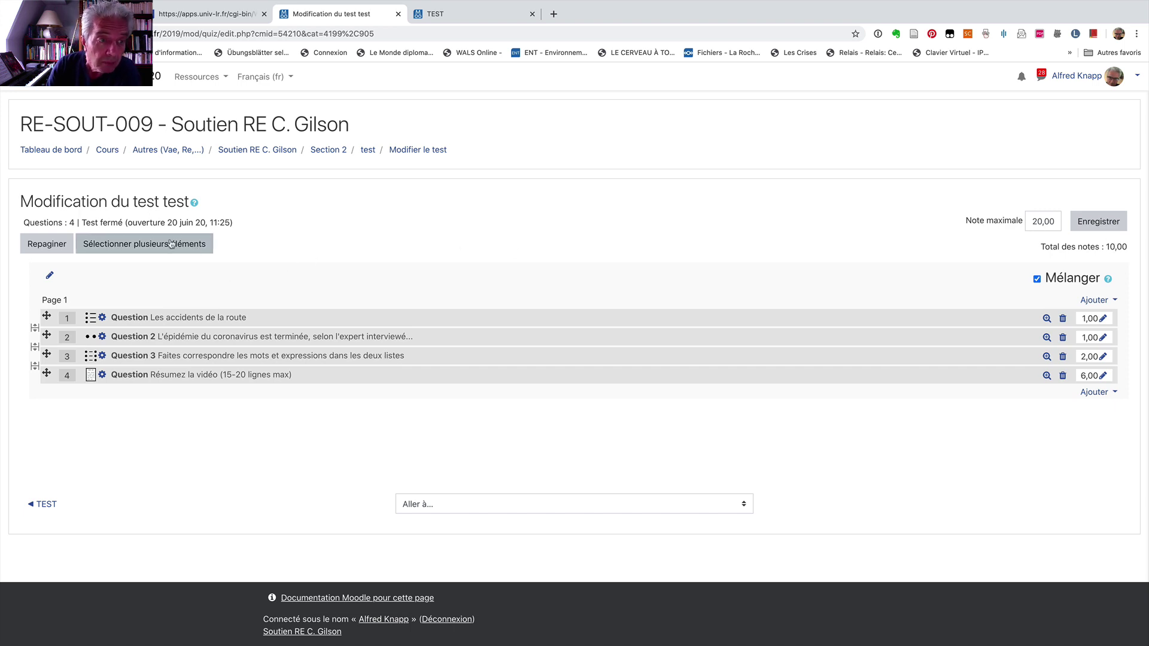
# - Add a new question of the PoodLL recording type to the test
pyautogui.click(1099, 301)
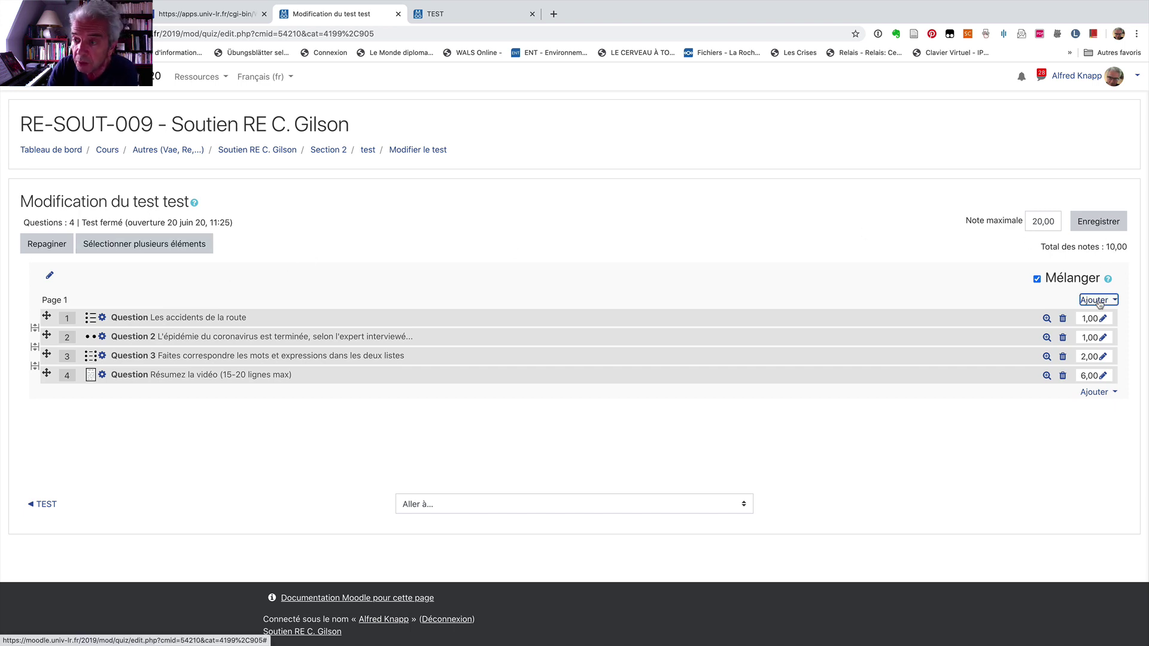
pyautogui.click(1077, 318)
pyautogui.click(625, 527)
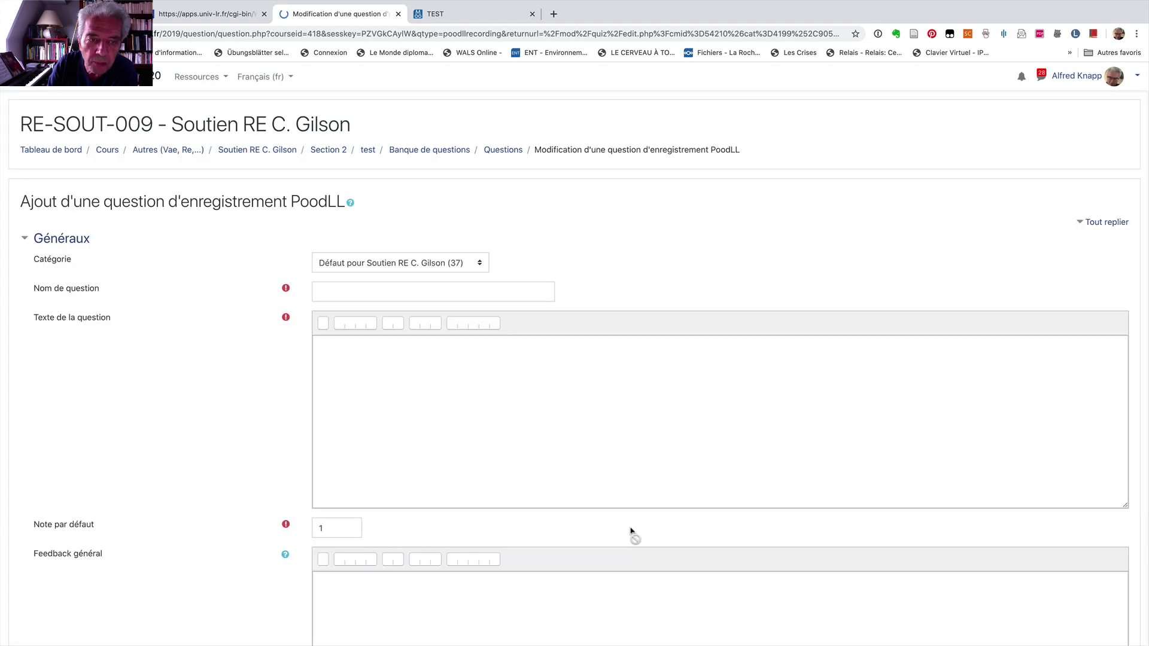
# - Name it "Question" and enter "Développez en 2 minutes quelques idées concernant les mesures pour augmenter la sécurité sur les routes" as its text
pyautogui.click(326, 292)
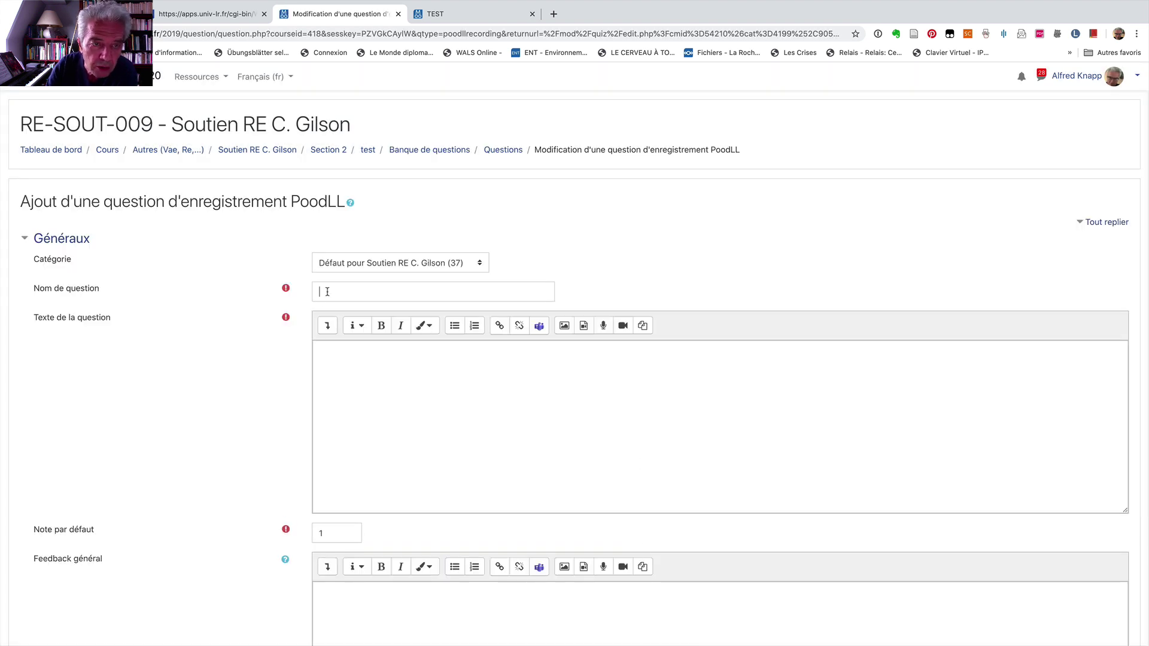
pyautogui.write('Qu')
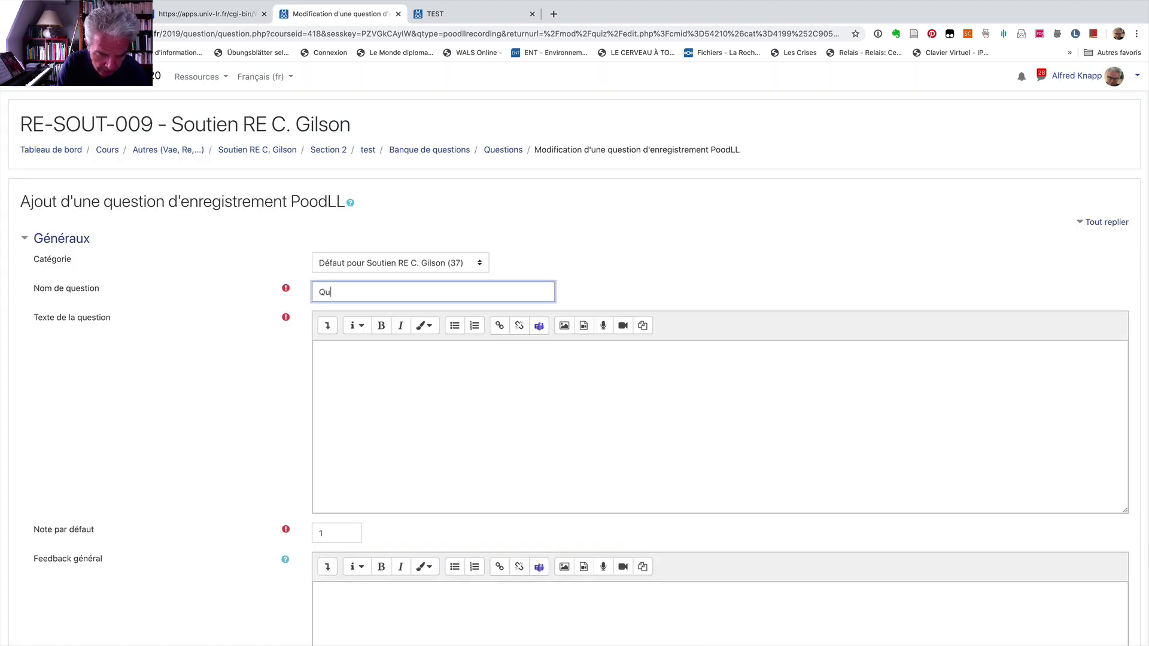
pyautogui.write('estion')
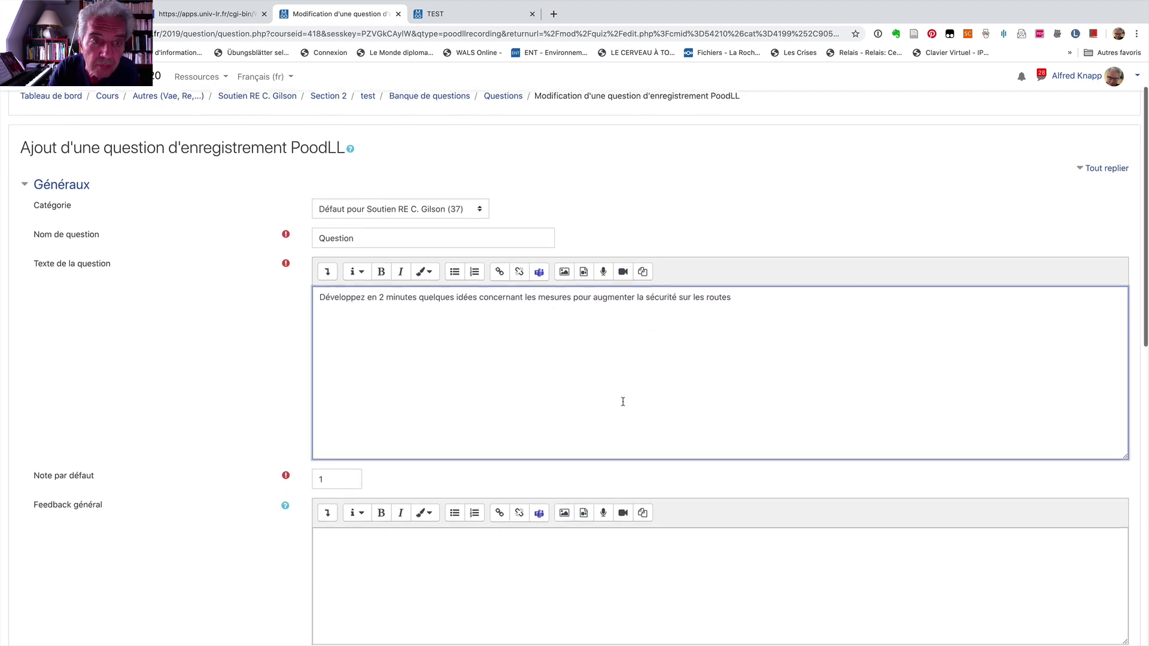
# - Set the default mark (Note par défaut) of the PoodLL recording question to 6
pyautogui.scroll(-2, 623, 399)
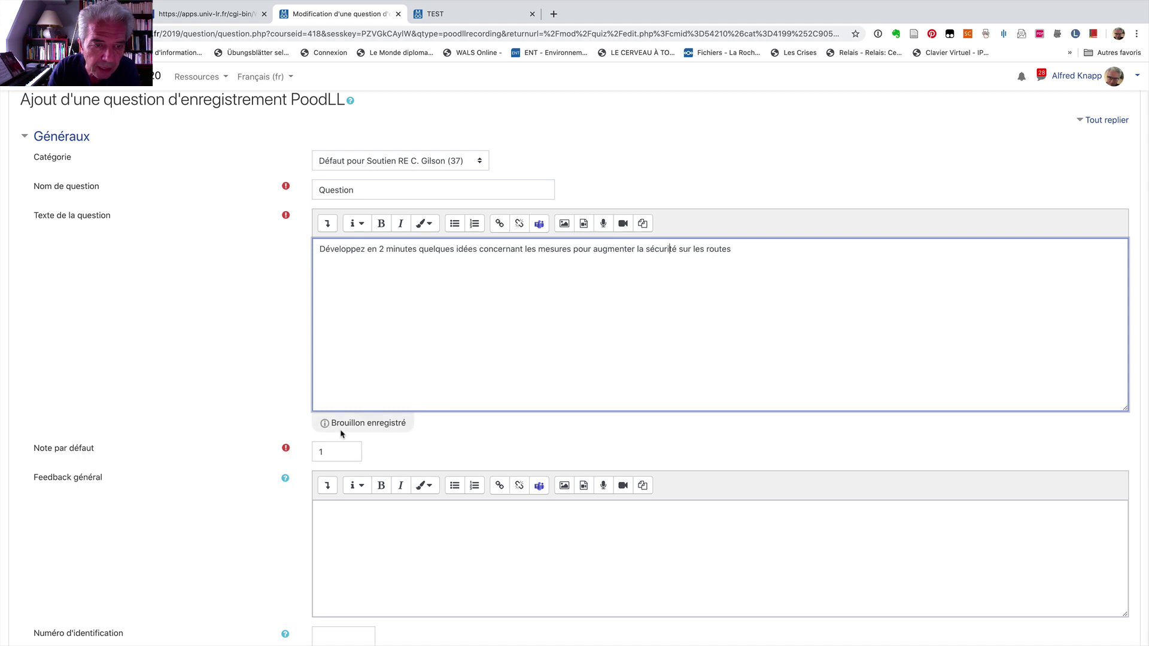
pyautogui.click(335, 448)
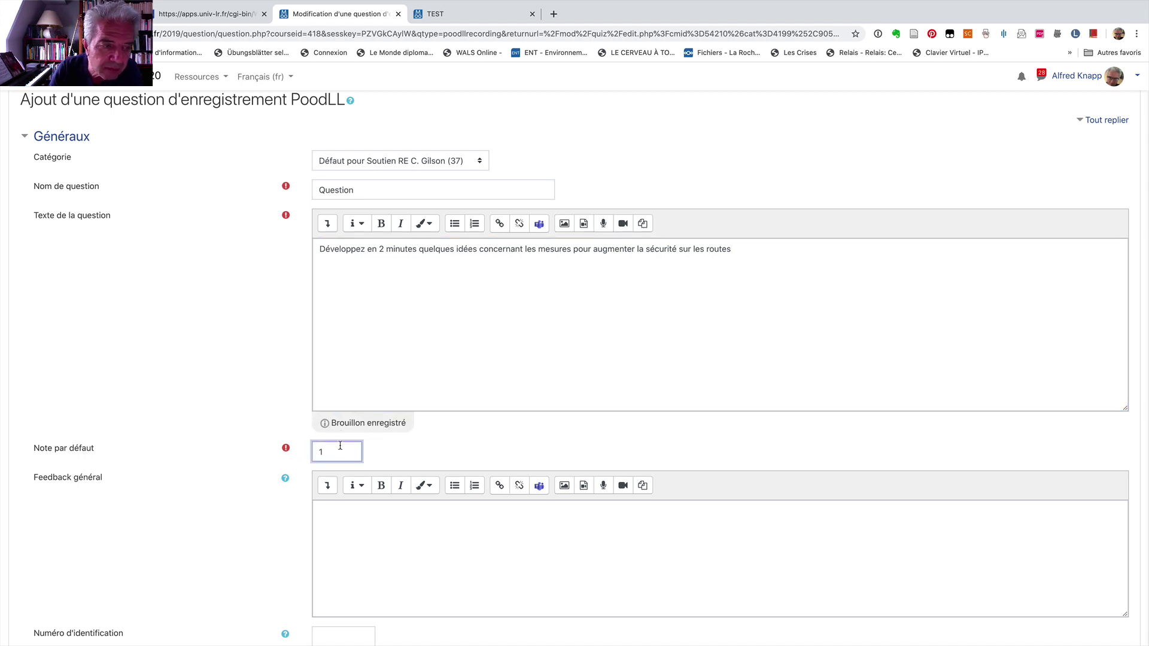
pyautogui.scroll(-5, 338, 446)
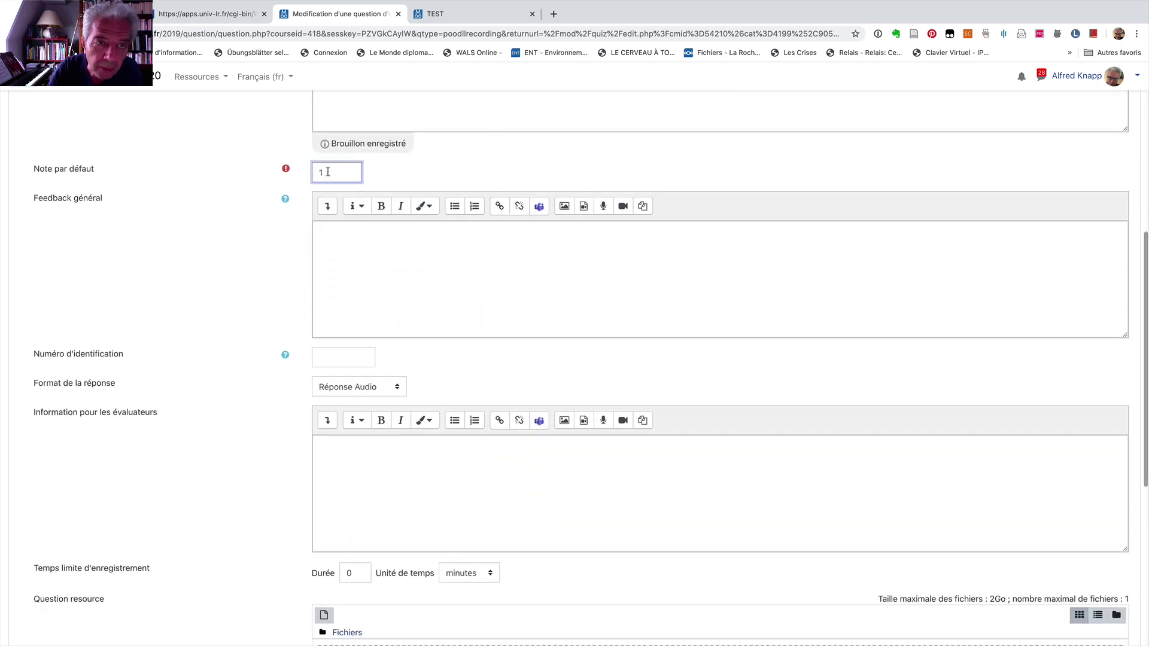
pyautogui.press('super+a')
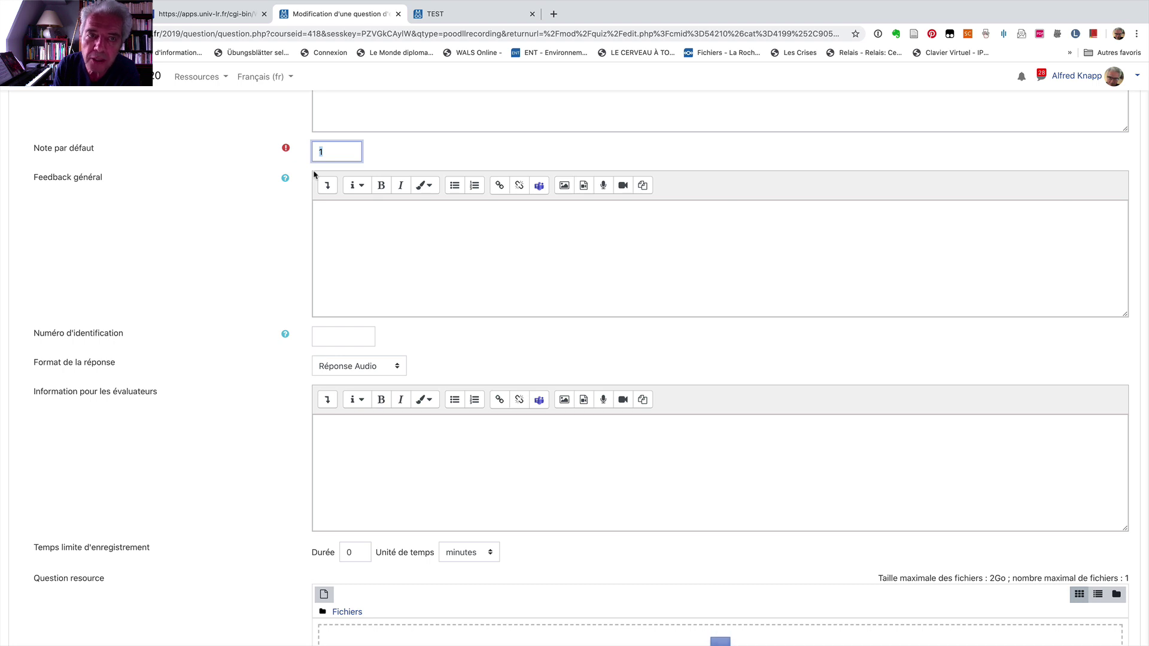
pyautogui.write('6')
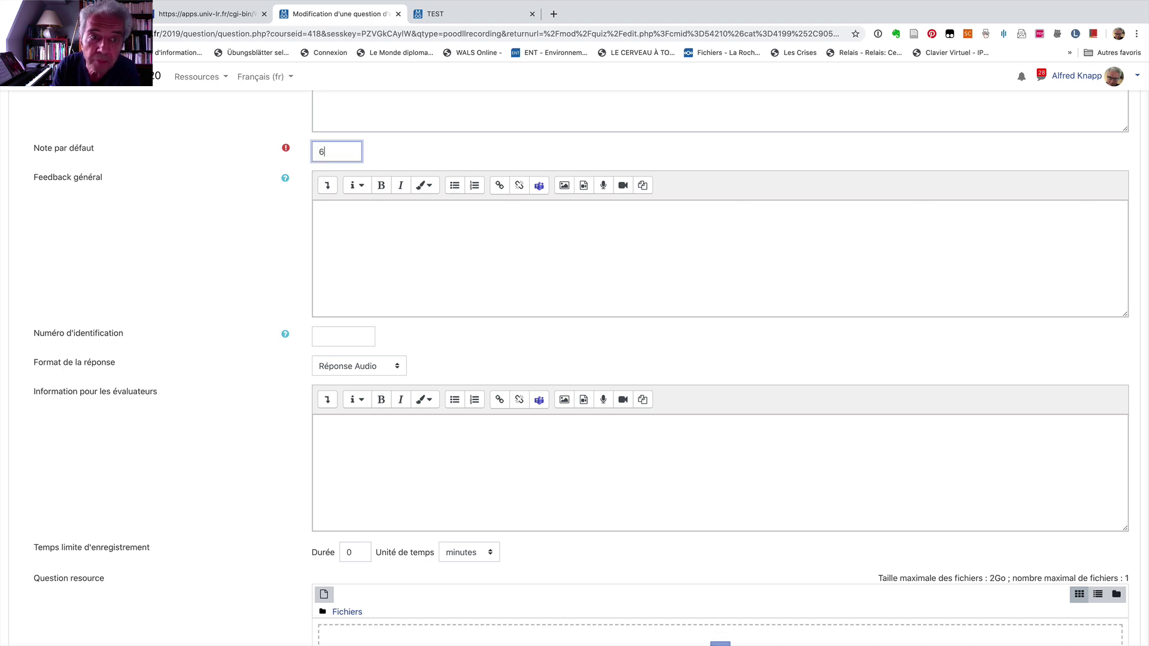
pyautogui.click(342, 258)
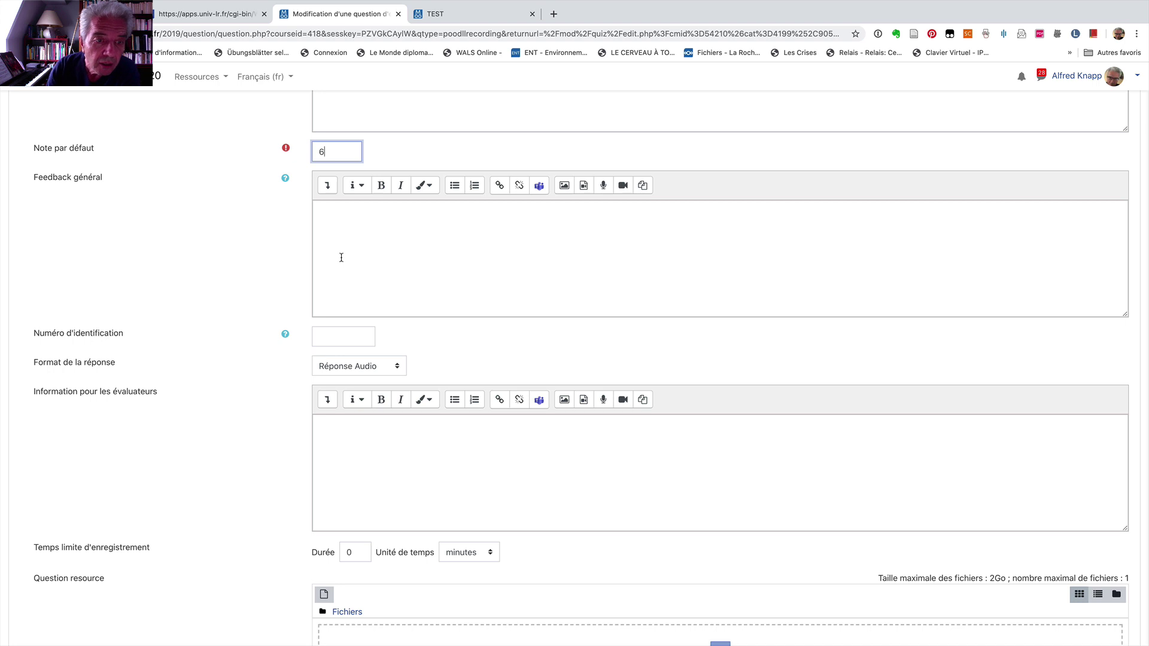
# - Keep the answer format as Réponse Audio, set the recording time limit to 2 minutes, and save the PoodLL recording question
pyautogui.scroll(-3, 341, 257)
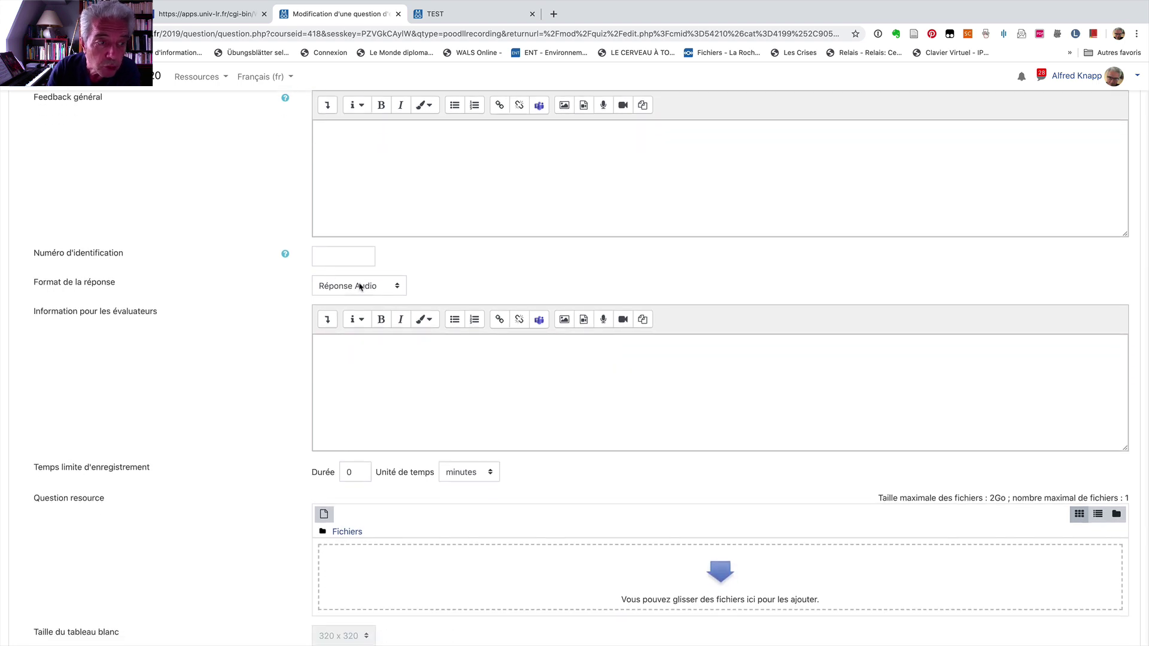
pyautogui.click(359, 287)
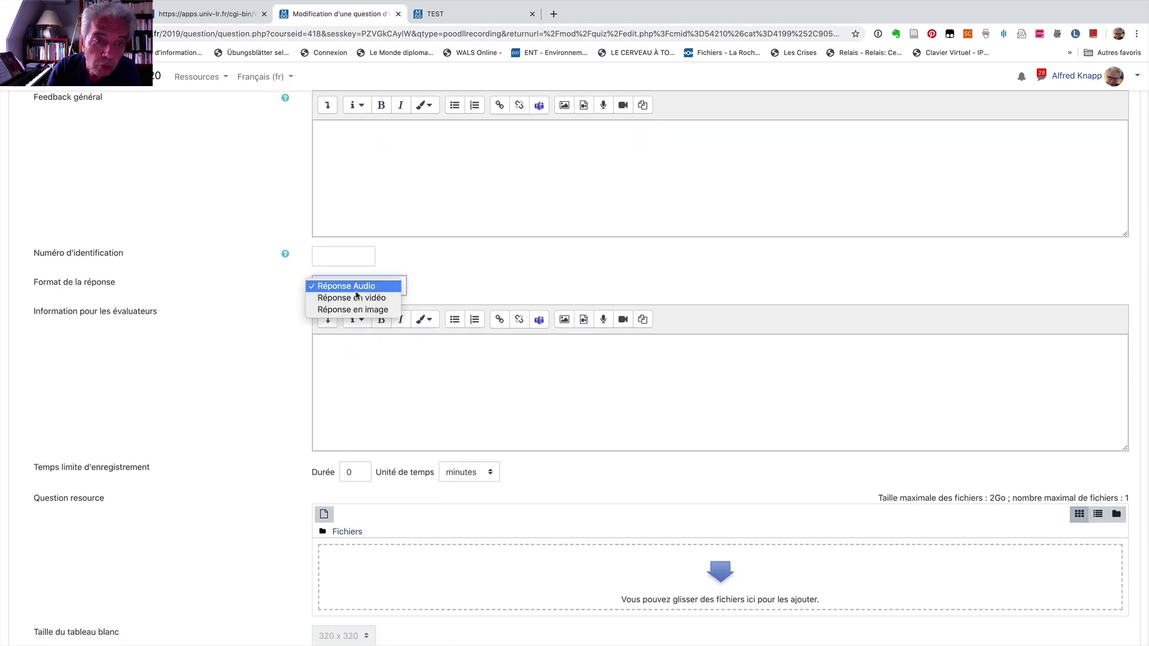
pyautogui.scroll(-3, 357, 296)
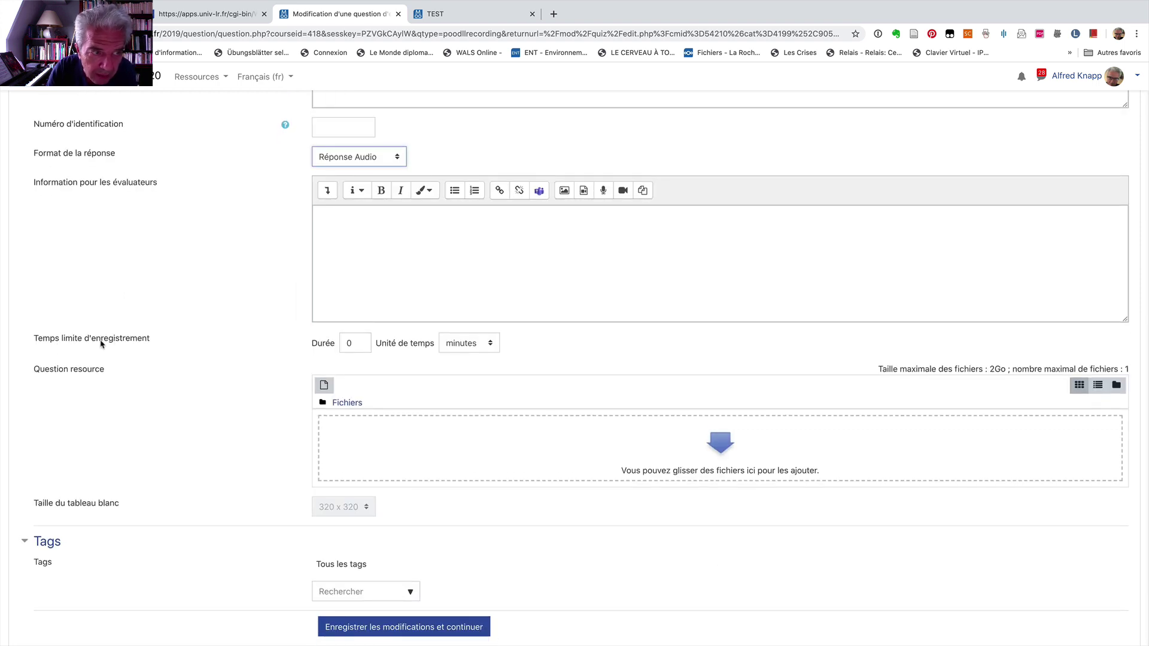
pyautogui.doubleClick(357, 343)
pyautogui.write('2')
pyautogui.scroll(-3, 343, 530)
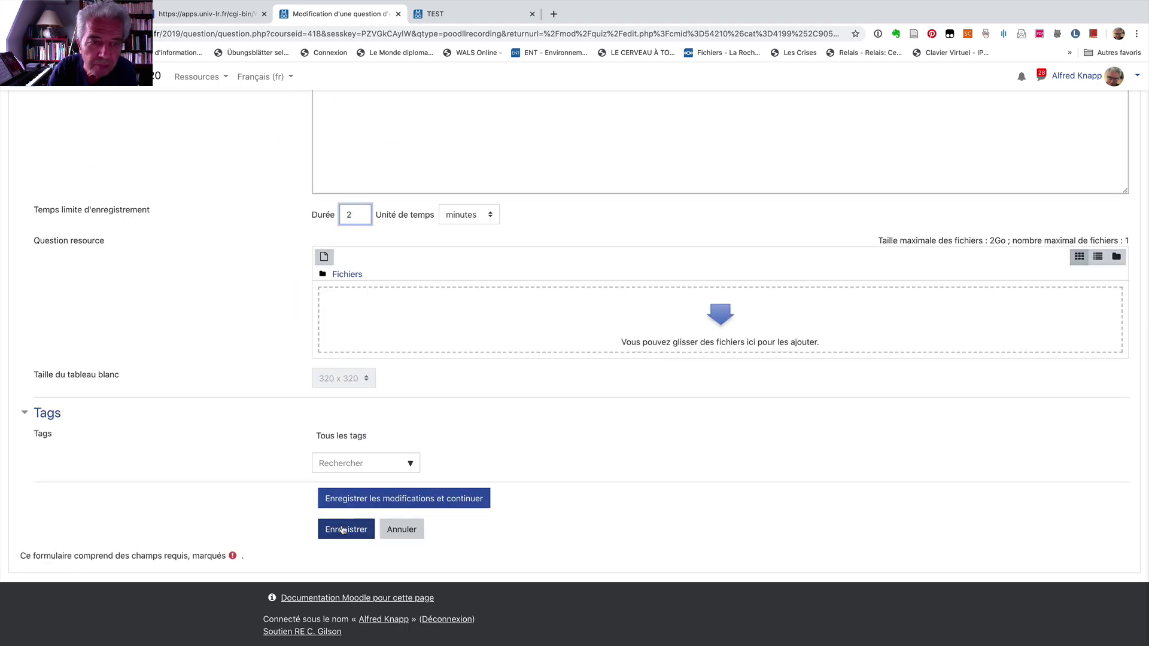
pyautogui.click(343, 530)
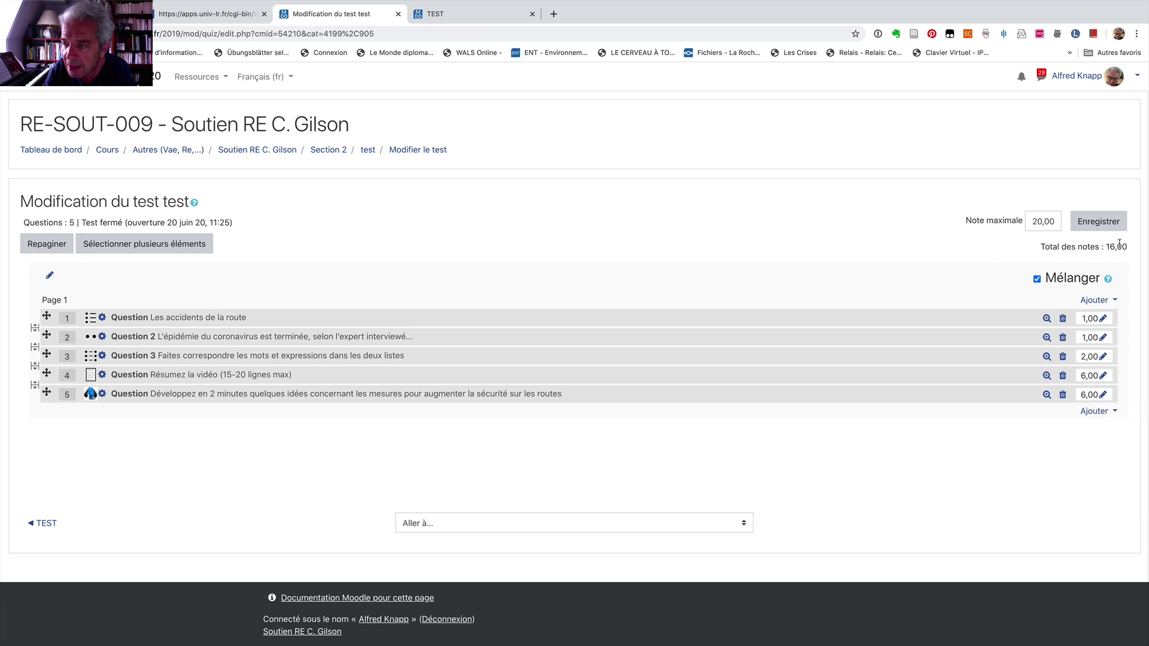
# - Add a new question of type Glisser-déposer sur texte to the test and name it "Question 6"
pyautogui.click(1100, 413)
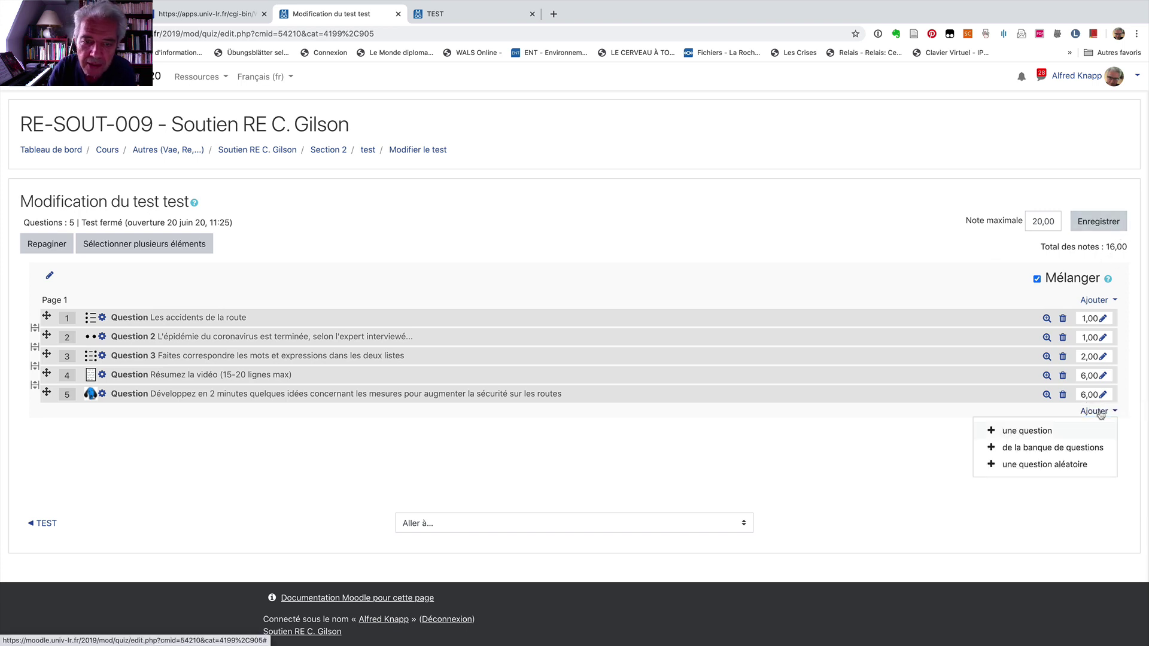
pyautogui.click(1027, 433)
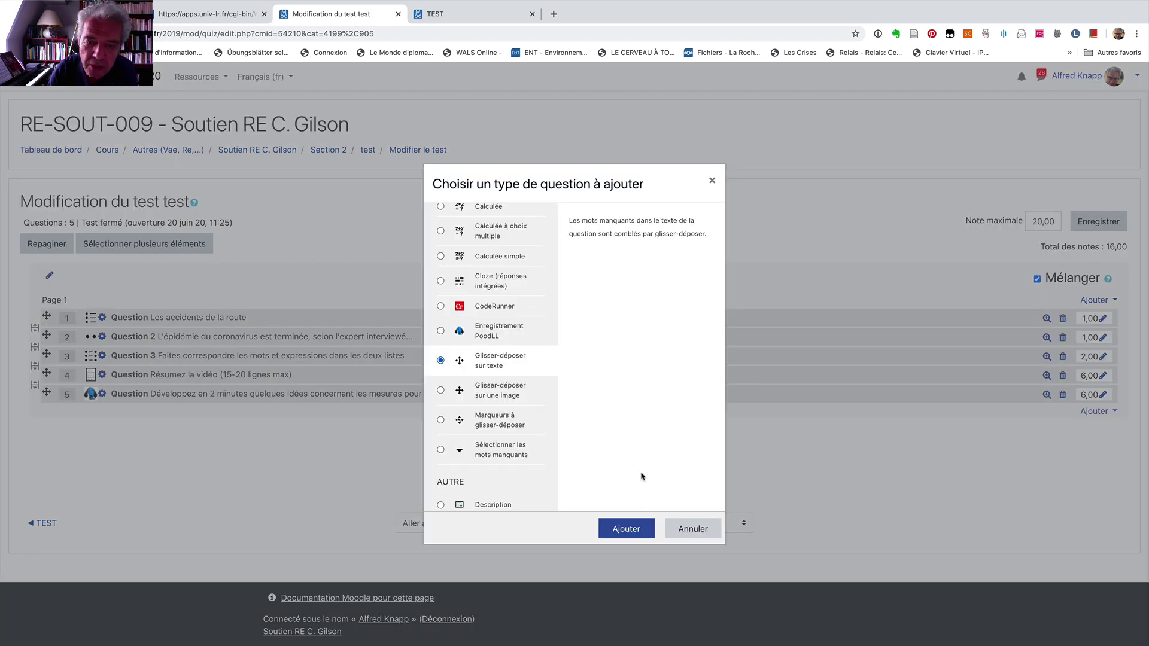
pyautogui.click(626, 528)
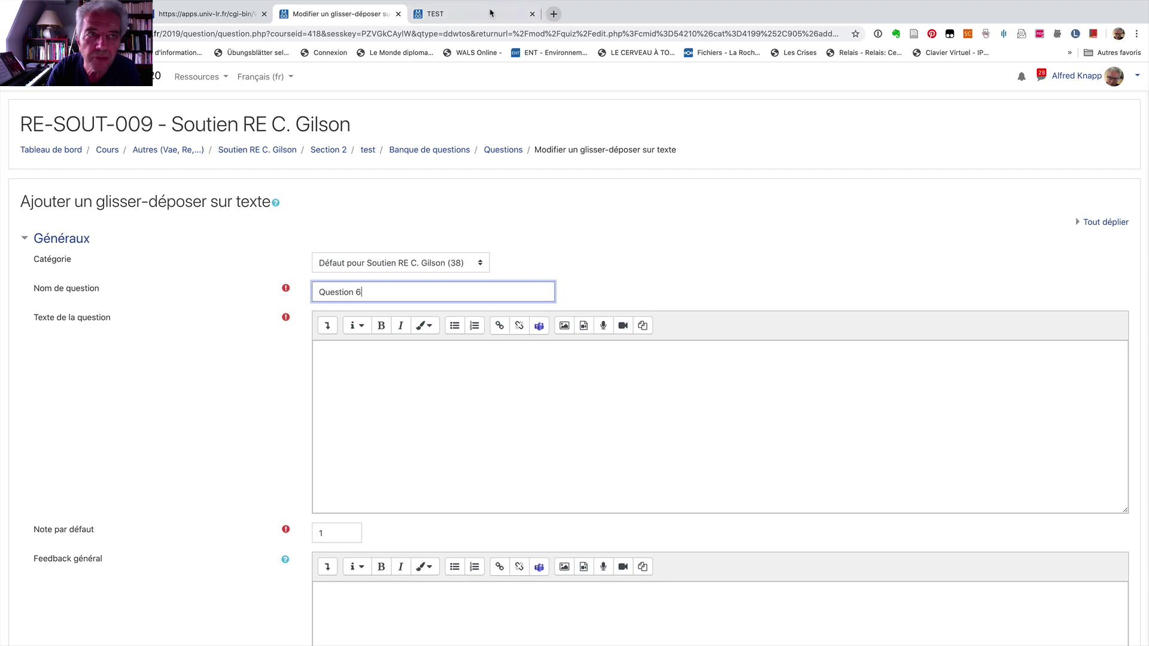
# - Fill the question text with the road-accident passage starting "L'année dernière, 3970 personnes" and enclose "ont été" before "tuées" in double square brackets
pyautogui.moveTo(467, 1)
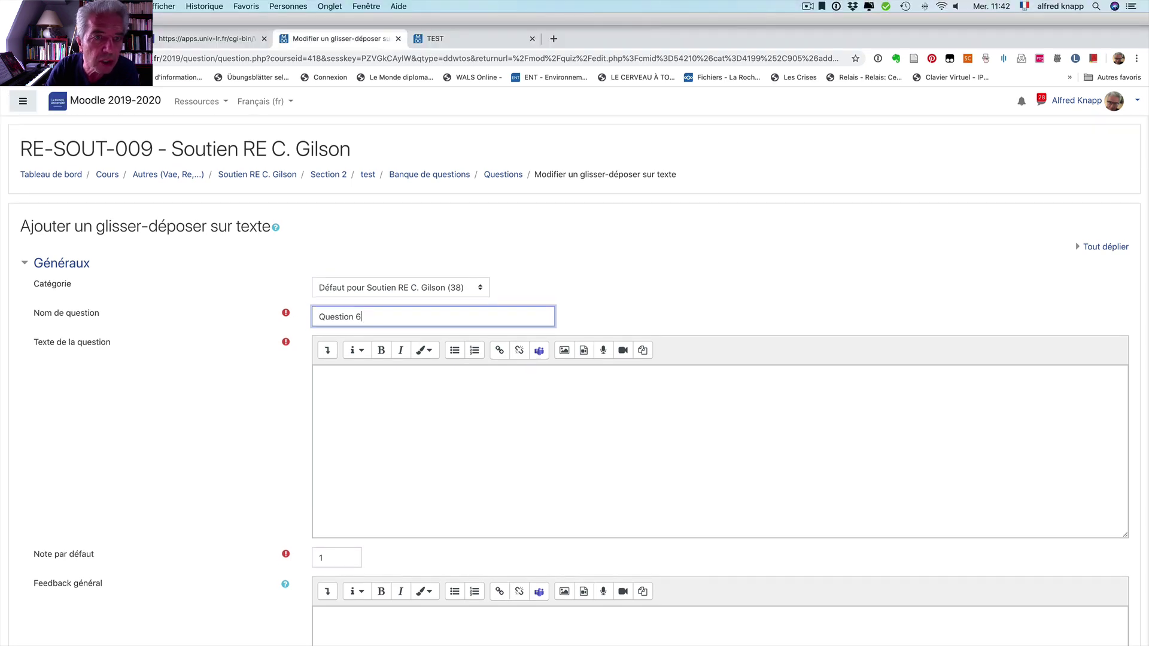
pyautogui.press('super+Tab')
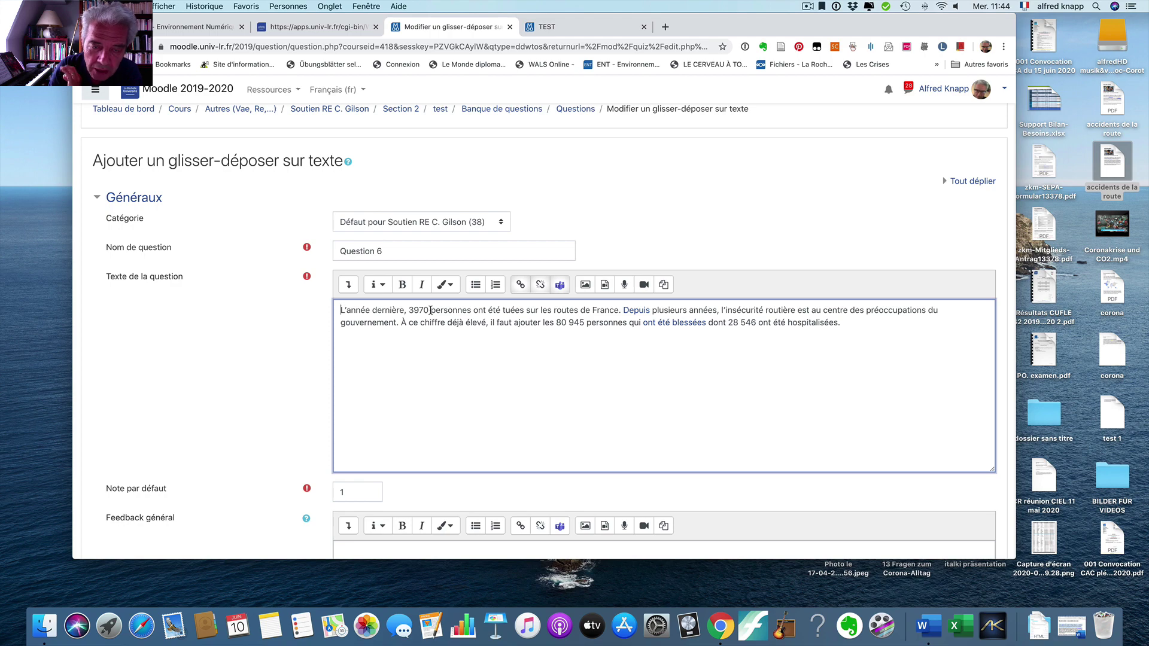
pyautogui.click(430, 311)
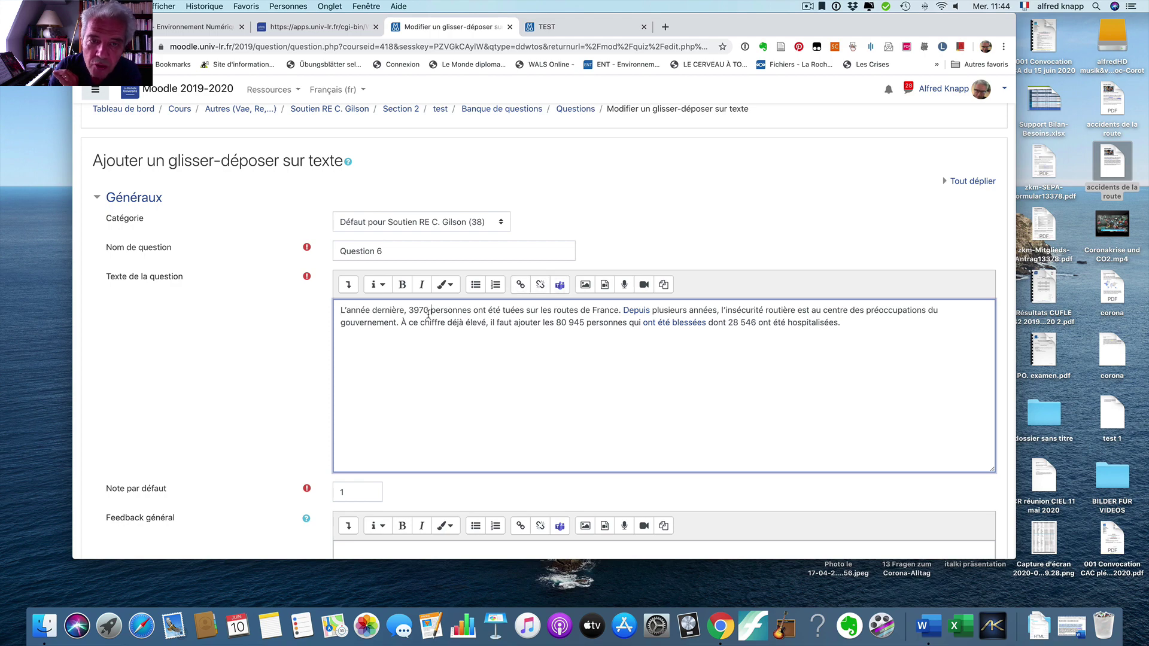
pyautogui.click(473, 310)
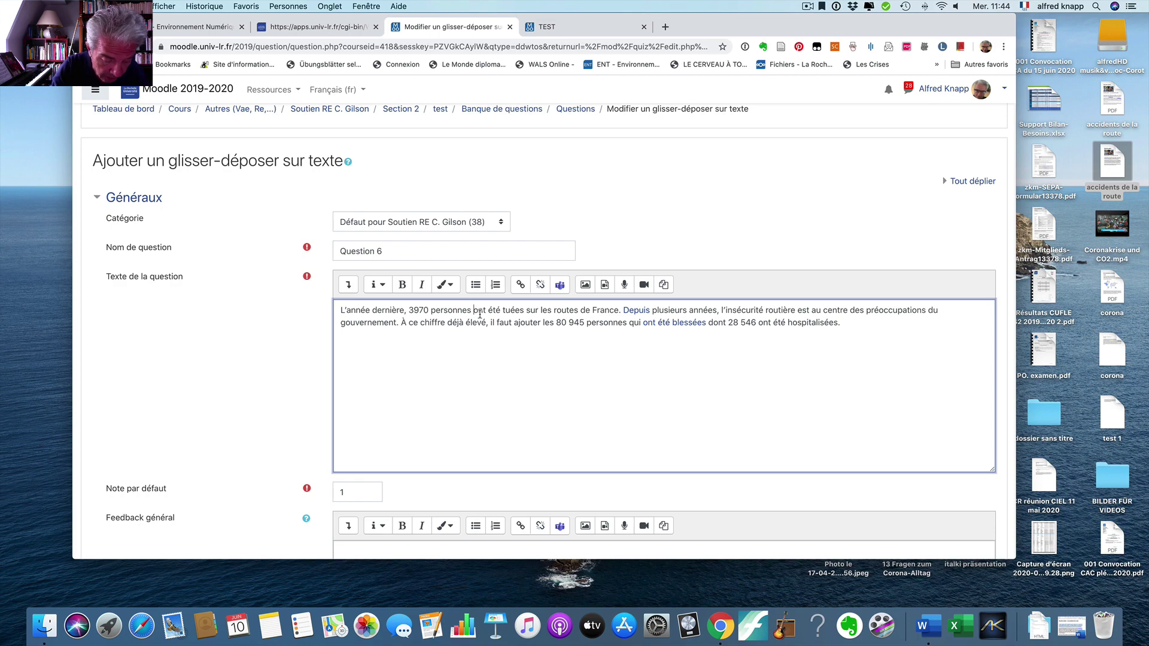
pyautogui.write('[[')
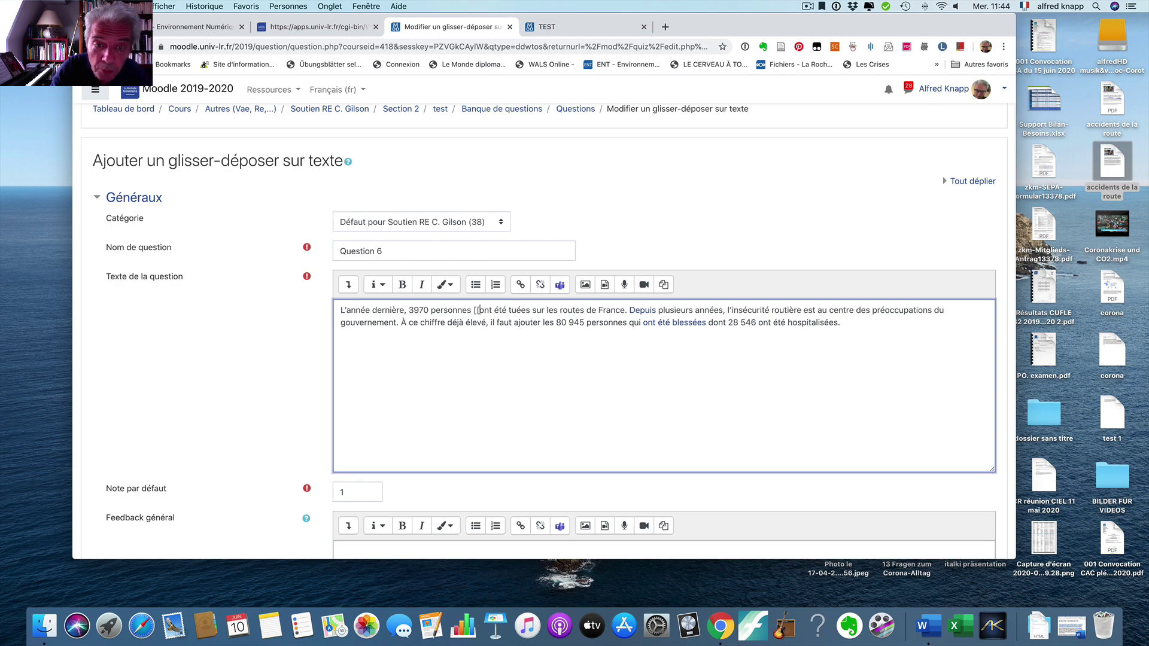
pyautogui.click(513, 310)
pyautogui.write(']]')
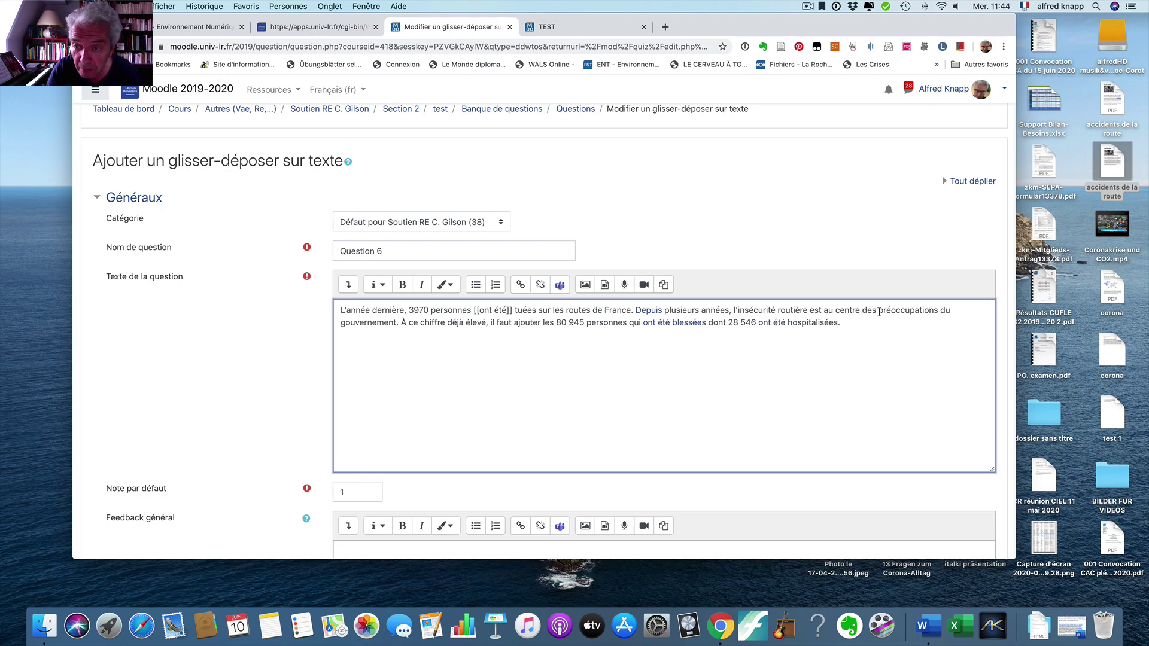
# - Enclose "des préoccupations" and the final "ont été hospitalisées" of the question text in double square brackets
pyautogui.write('[[')
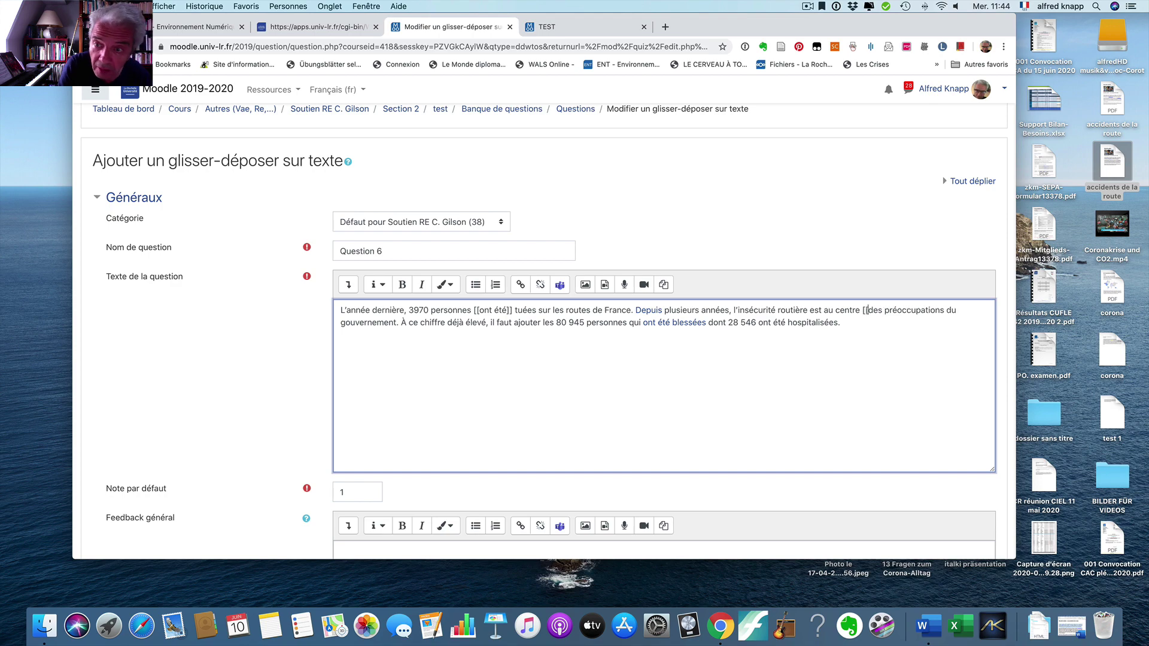
pyautogui.click(944, 310)
pyautogui.write(']]')
pyautogui.click(762, 323)
pyautogui.write('[[')
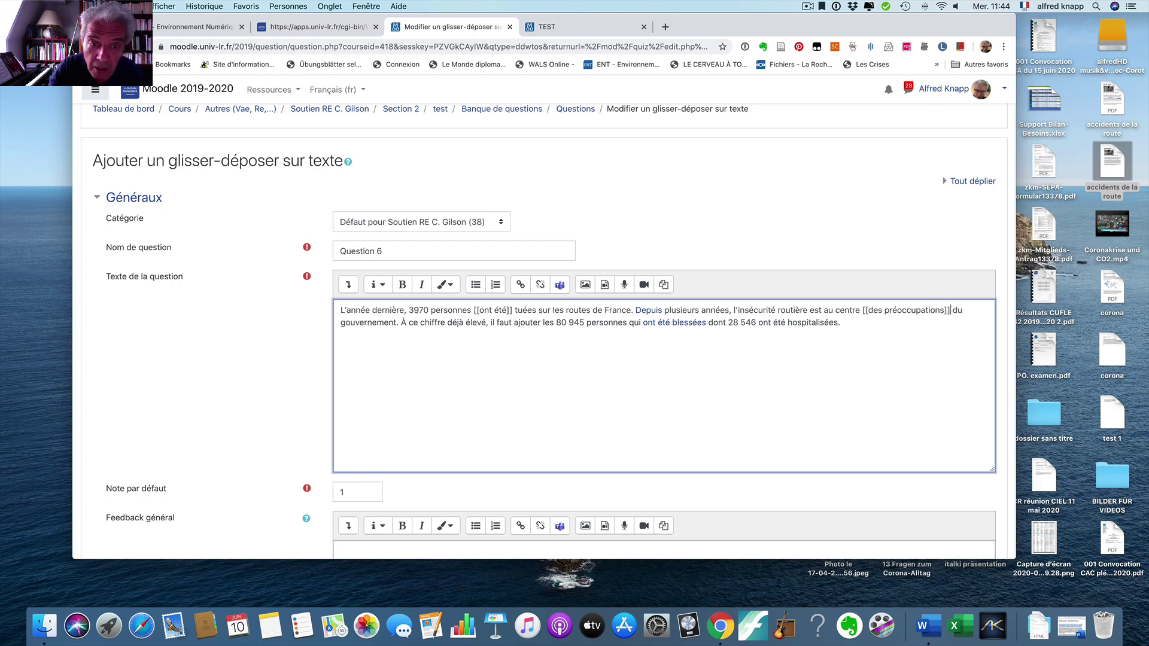
pyautogui.click(839, 322)
pyautogui.write(']]')
# - Enter the correct answers "ont été", "des préoccupations" and "ont été hospitalisées" as choices 1 to 3
pyautogui.scroll(-5, 543, 330)
pyautogui.scroll(-2, 544, 332)
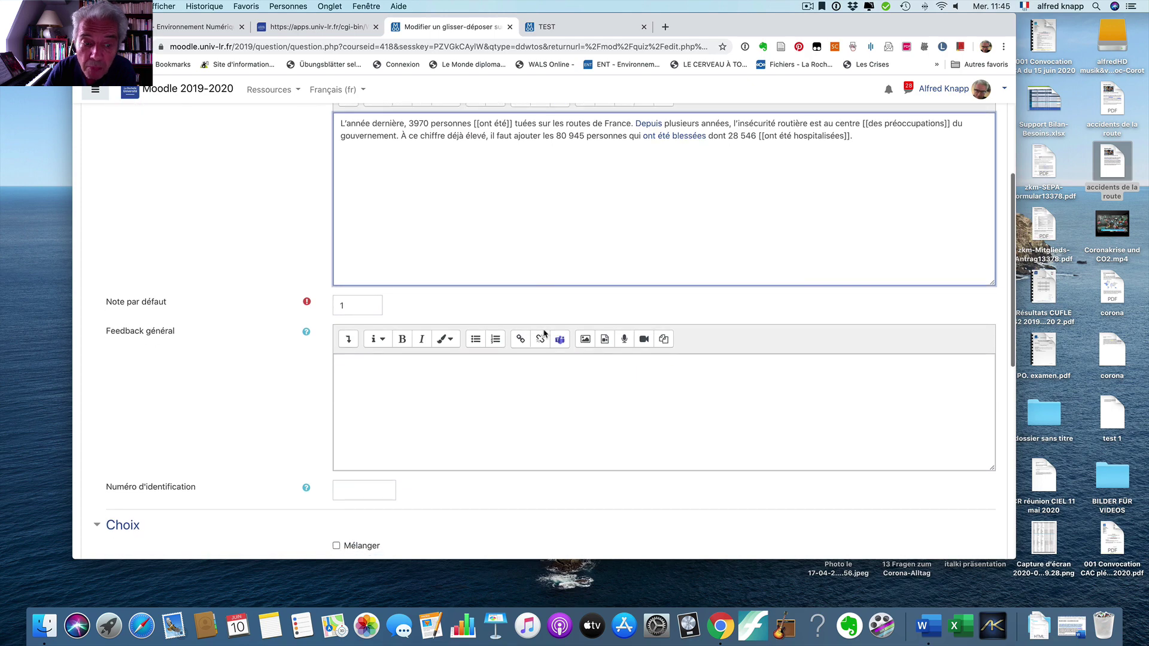
pyautogui.press('ctrl+super+f')
pyautogui.scroll(-1, 388, 528)
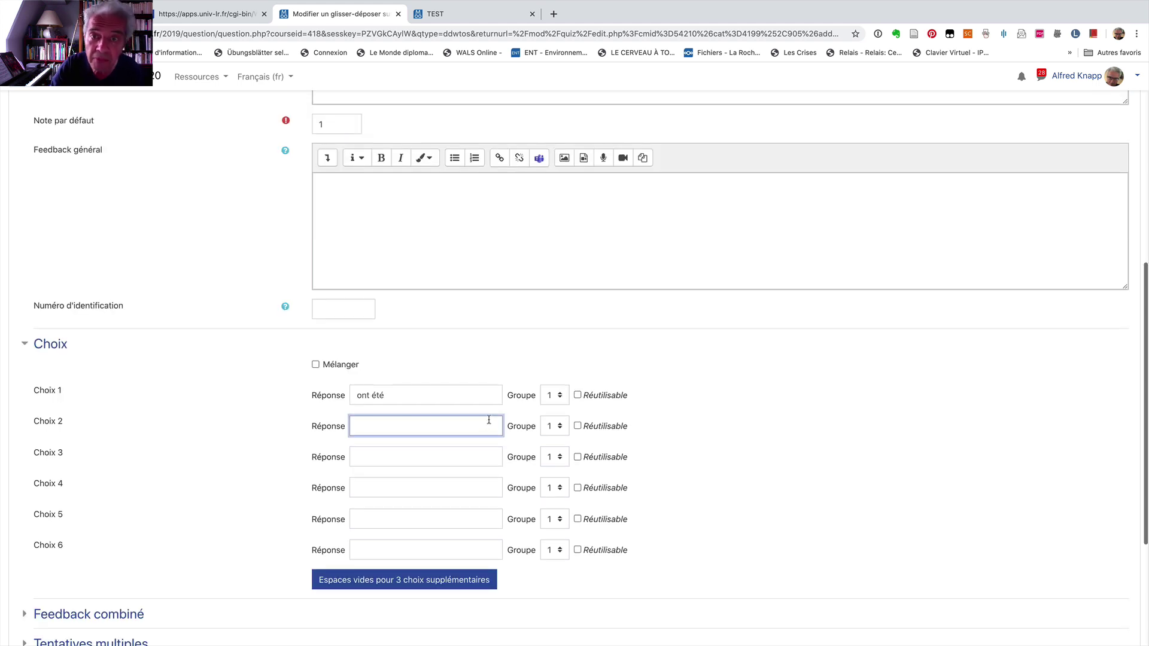
pyautogui.scroll(10, 487, 419)
pyautogui.scroll(-12, 489, 419)
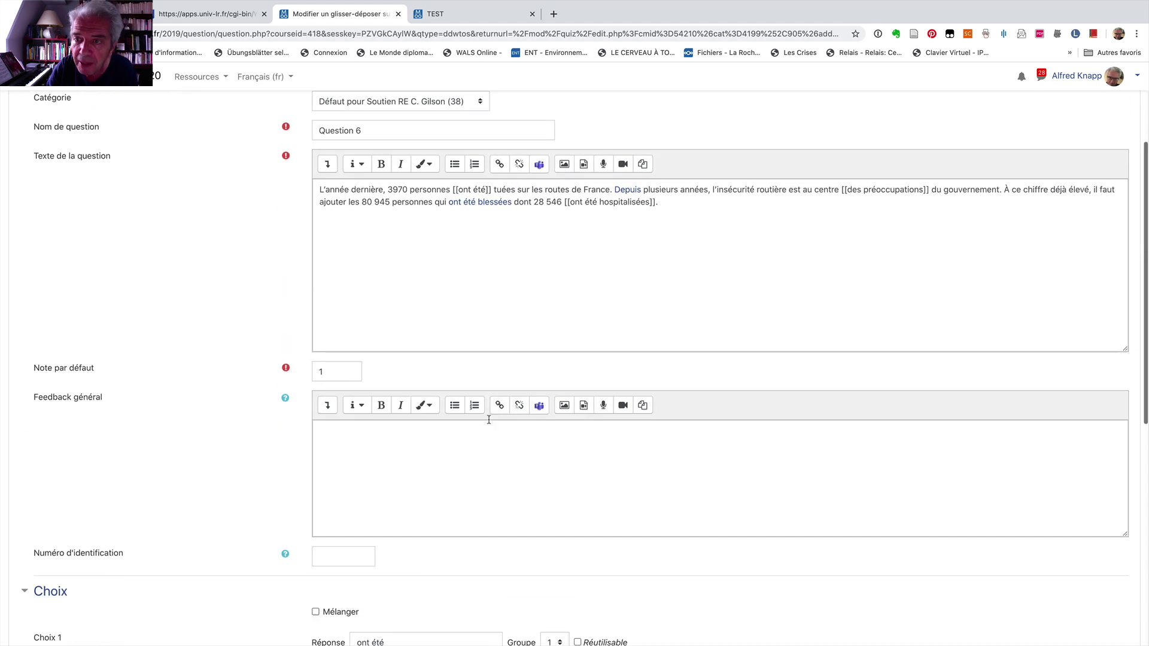
pyautogui.write('des préoccu')
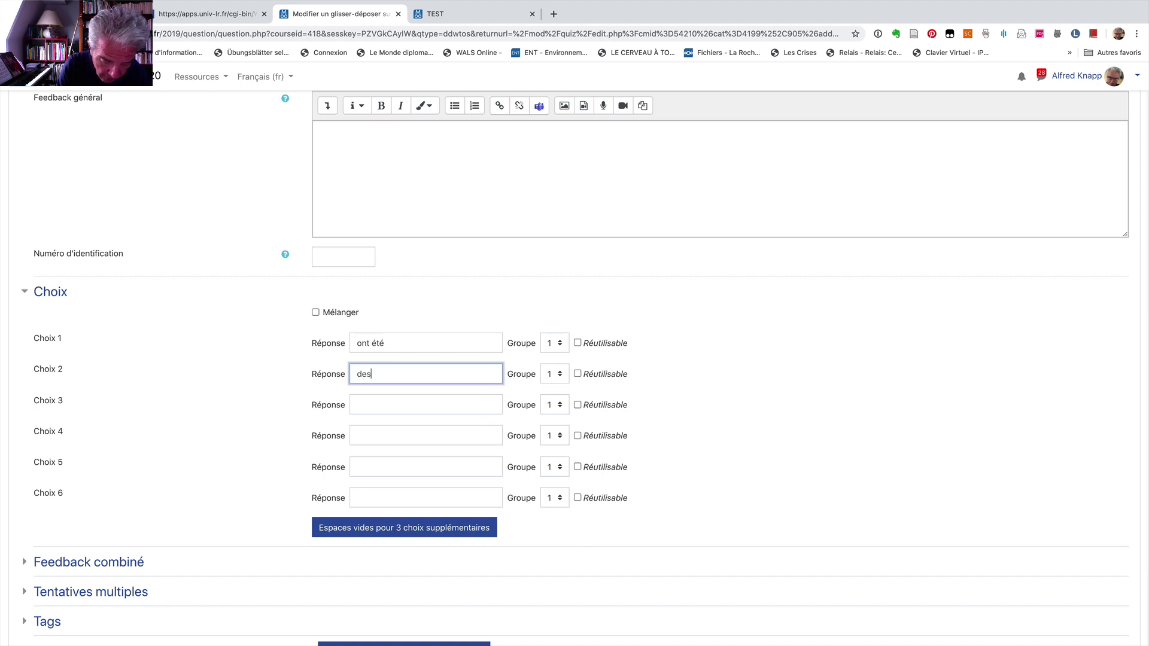
pyautogui.write('pations')
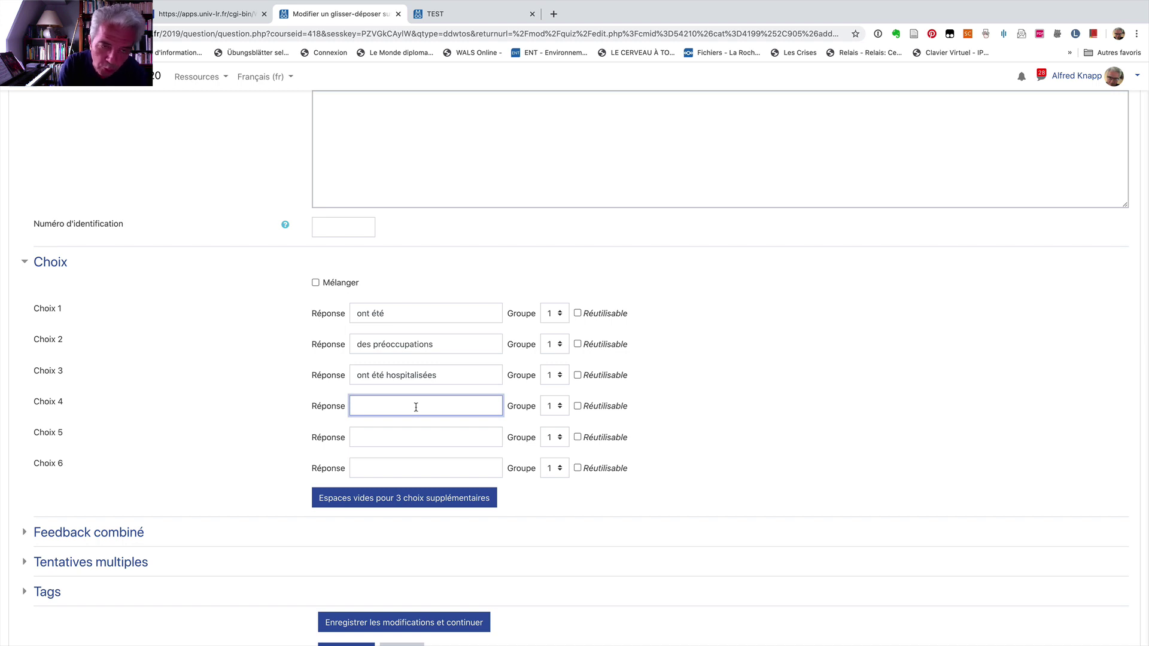
# - Enter the distractors "seront", "du plaisir" and "a été hospitalisée" as choices 4 to 6, and try to save the question
pyautogui.write('s')
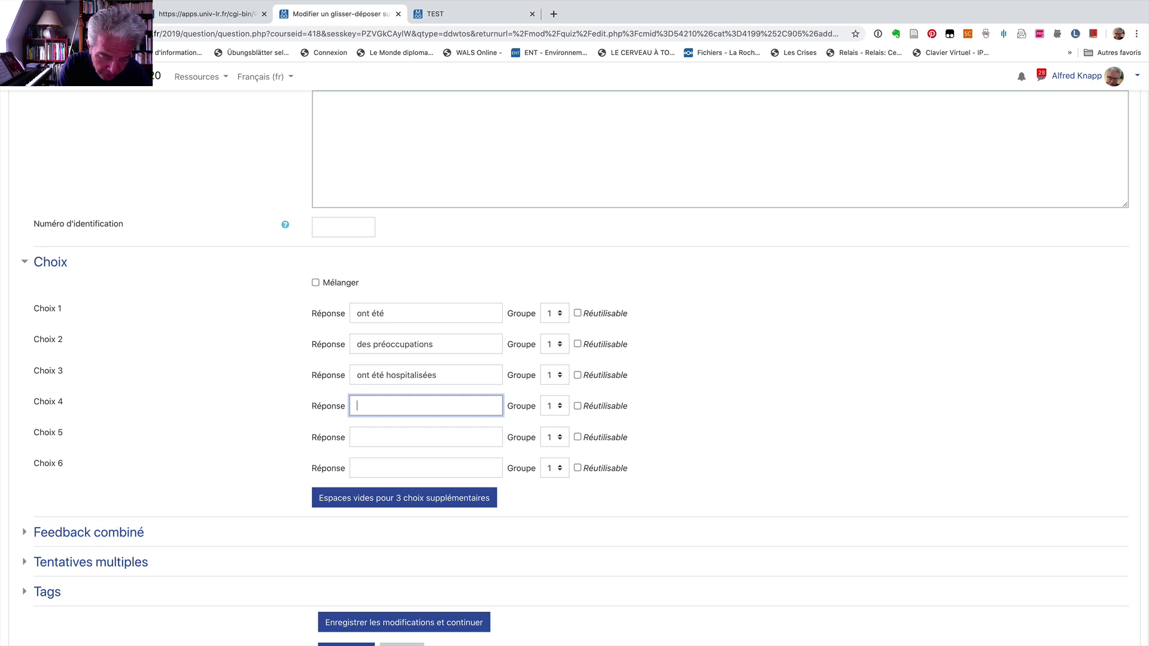
pyautogui.write('seront')
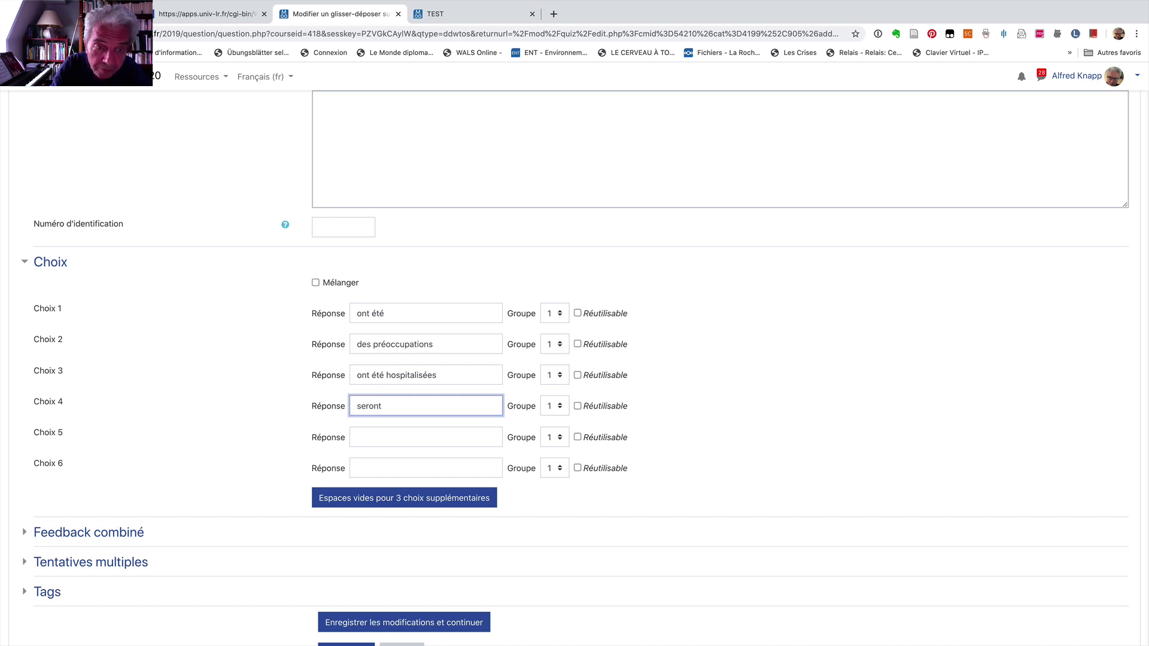
pyautogui.click(376, 435)
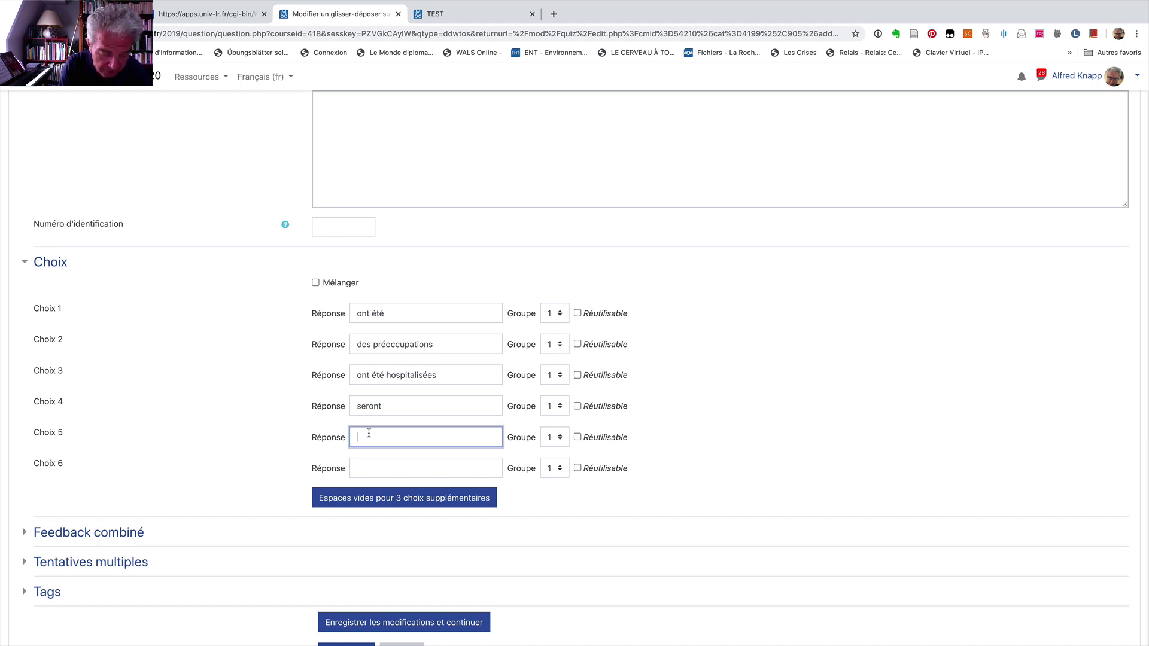
pyautogui.scroll(2, 369, 433)
pyautogui.write('du pl')
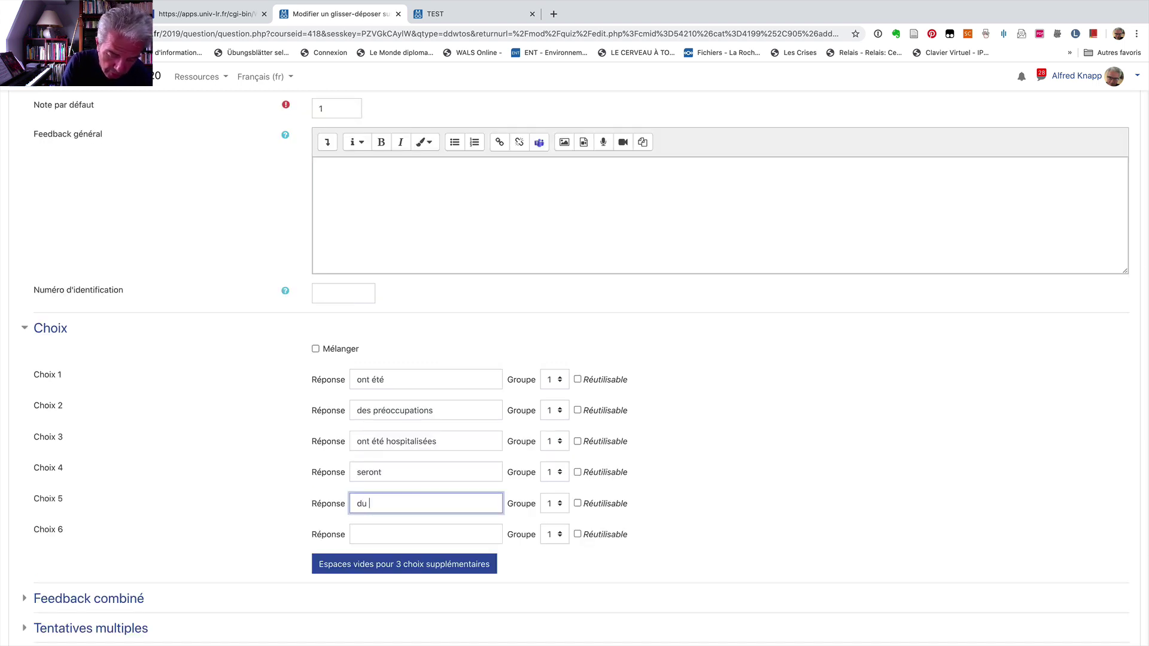
pyautogui.write('aisir')
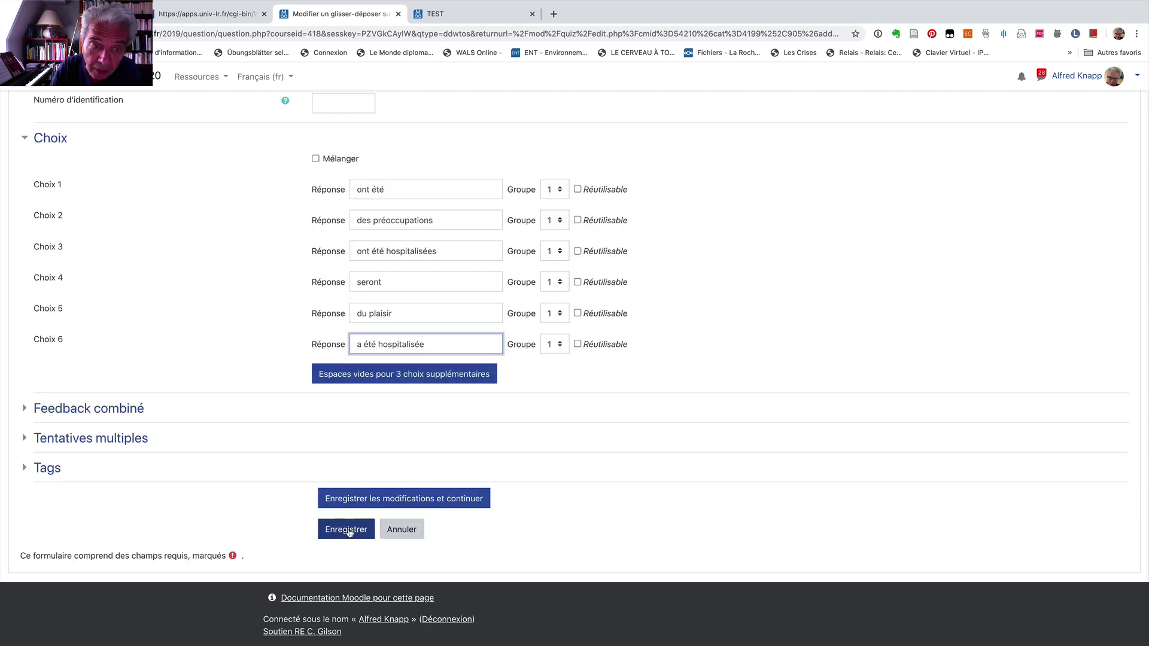
pyautogui.click(348, 531)
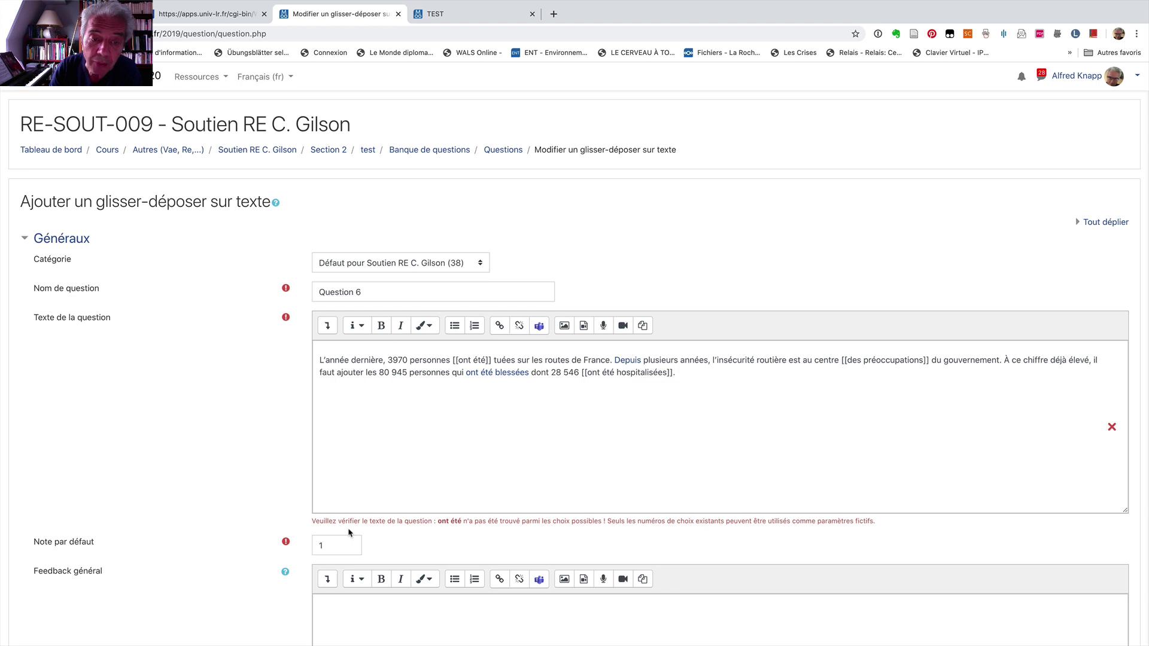
# - Replace the bracketed words in the question text with their choice numbers, starting with [[1]] and [[2]], and save the question
pyautogui.scroll(-1, 349, 532)
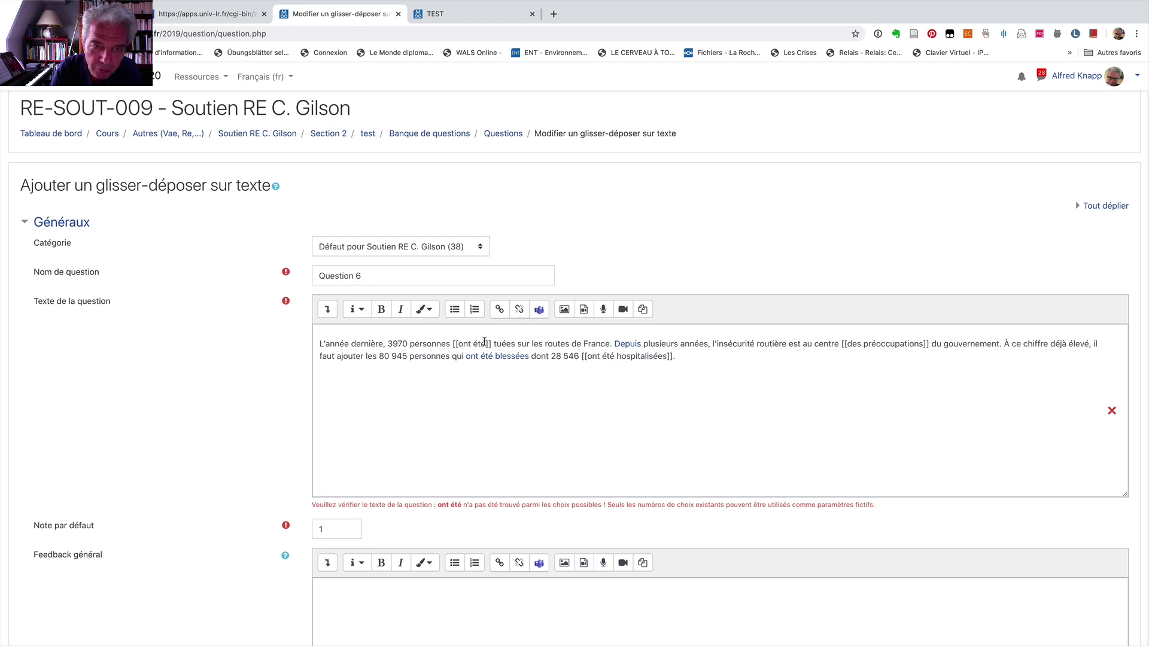
pyautogui.moveTo(485, 341); pyautogui.dragTo(458, 343)
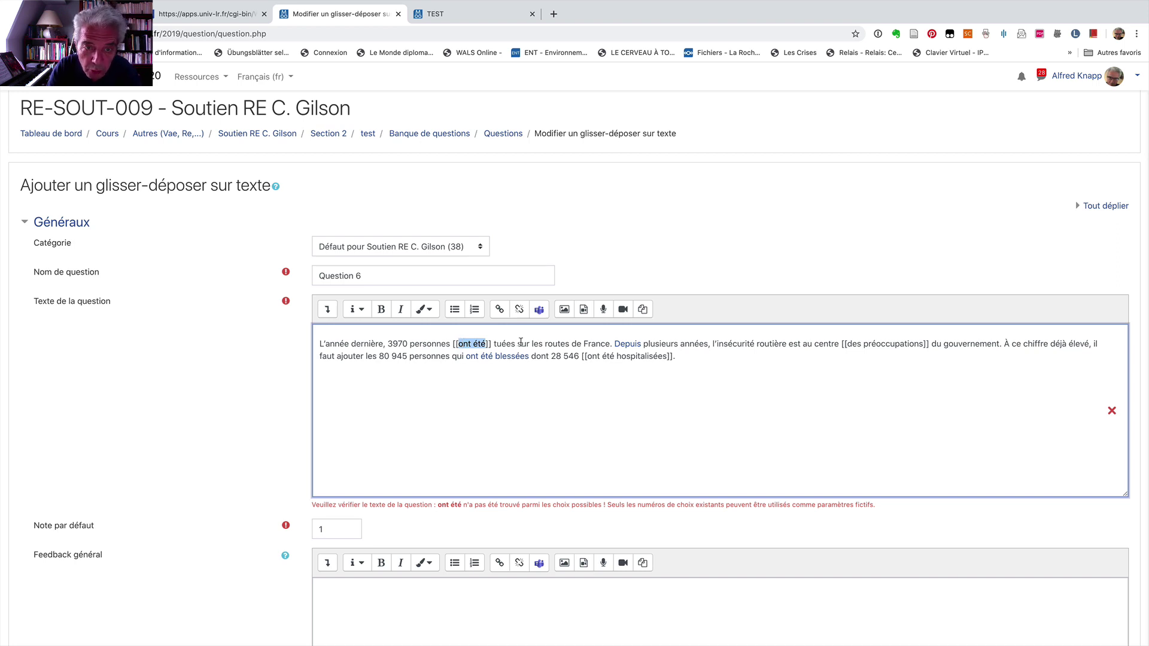
pyautogui.press('BackSpace')
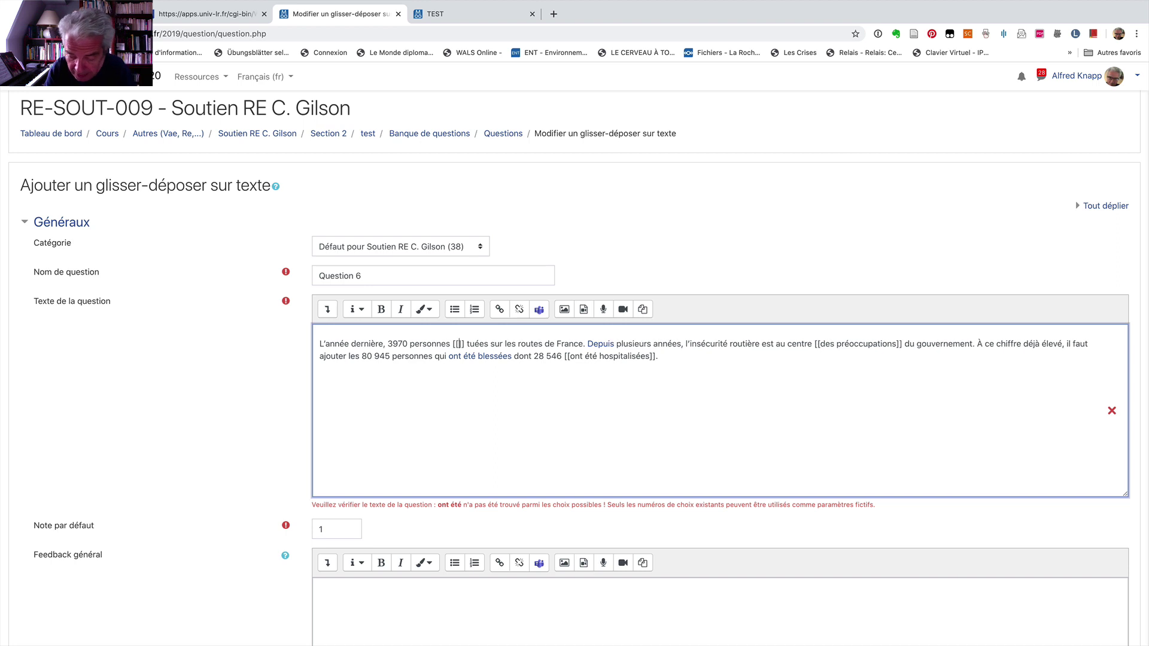
pyautogui.write('1')
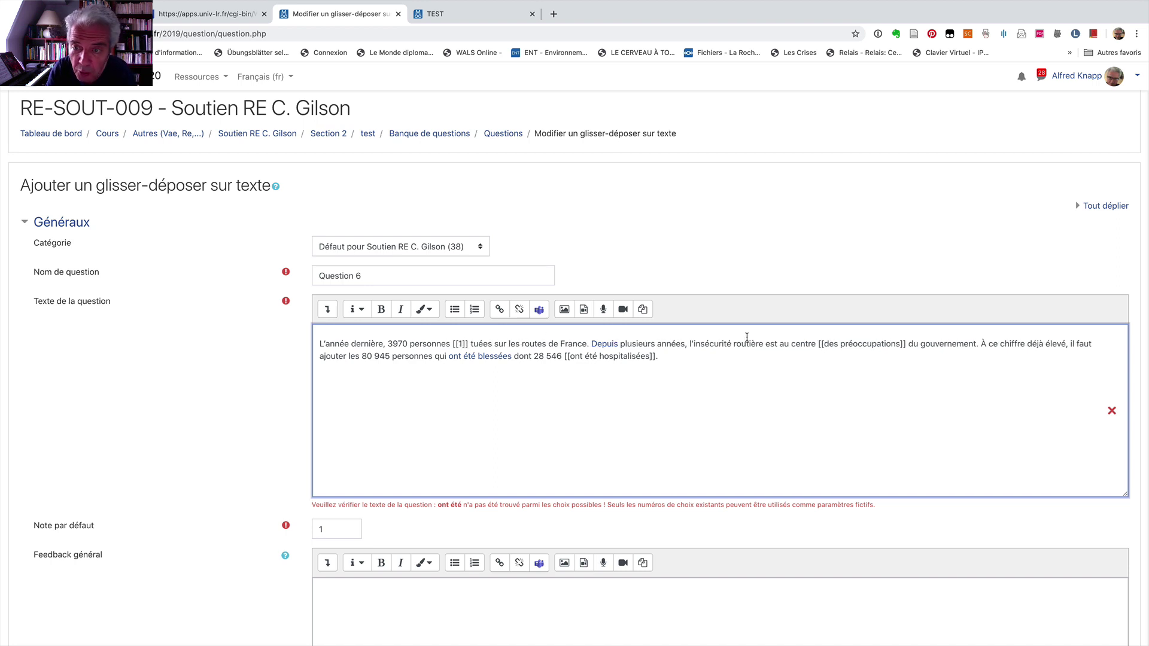
pyautogui.moveTo(900, 344); pyautogui.dragTo(824, 344)
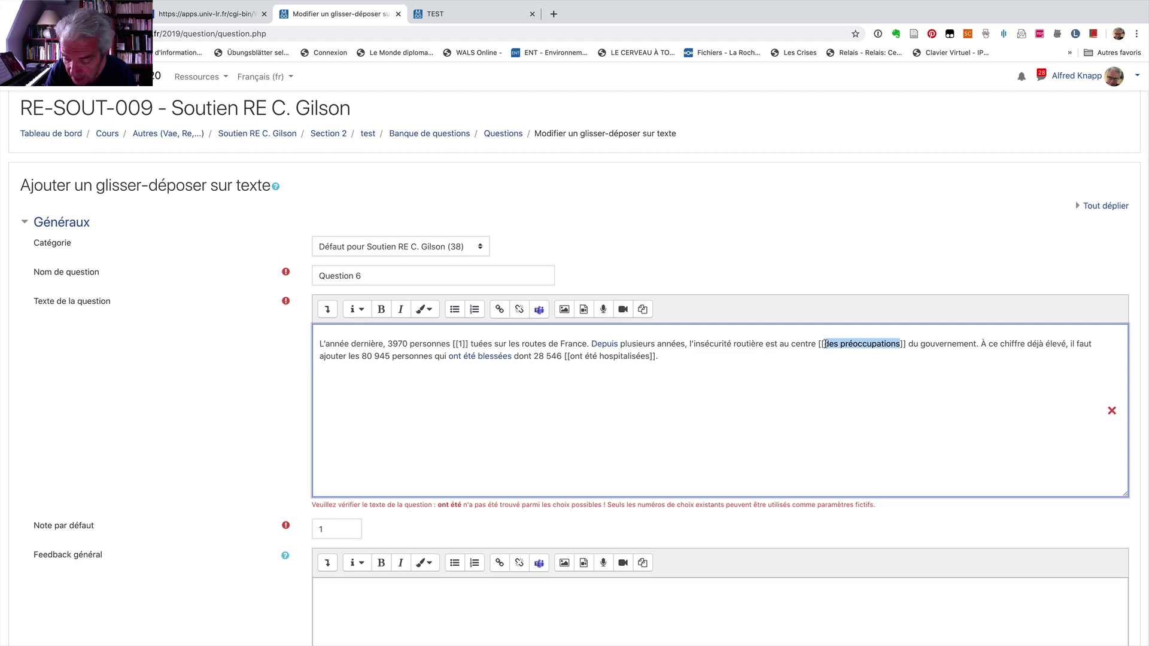
pyautogui.write('2')
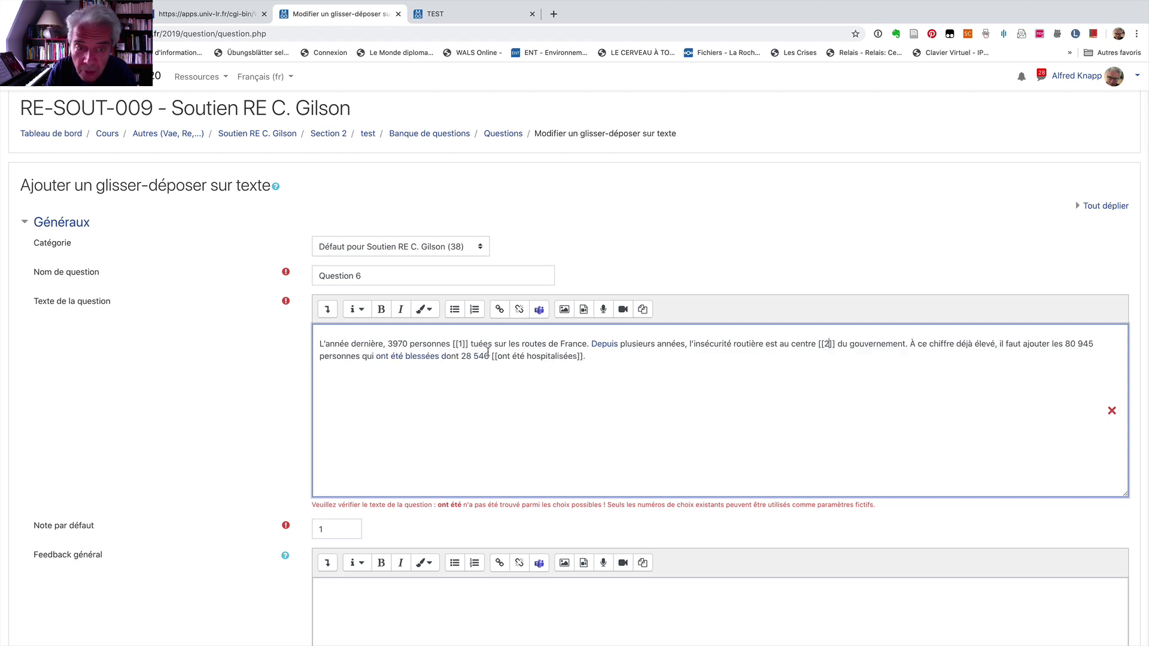
pyautogui.scroll(-15, 419, 449)
pyautogui.click(358, 530)
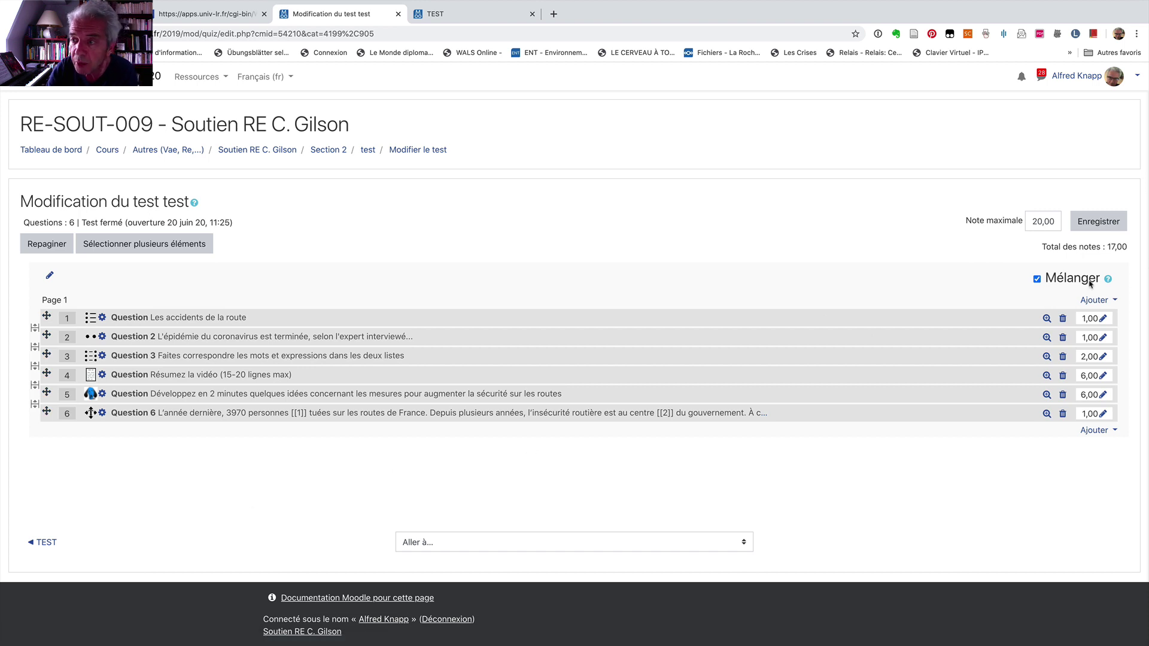
# - Add a new question of type "Sélectionner les mots manquants" to the test
pyautogui.click(1088, 301)
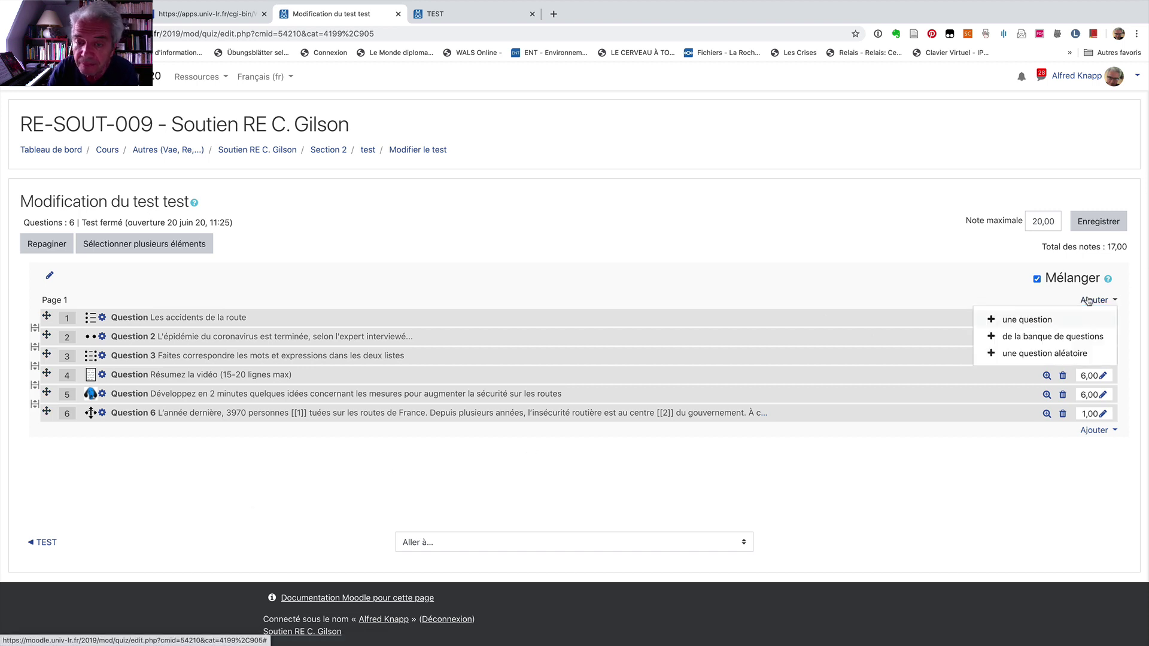
pyautogui.click(1002, 320)
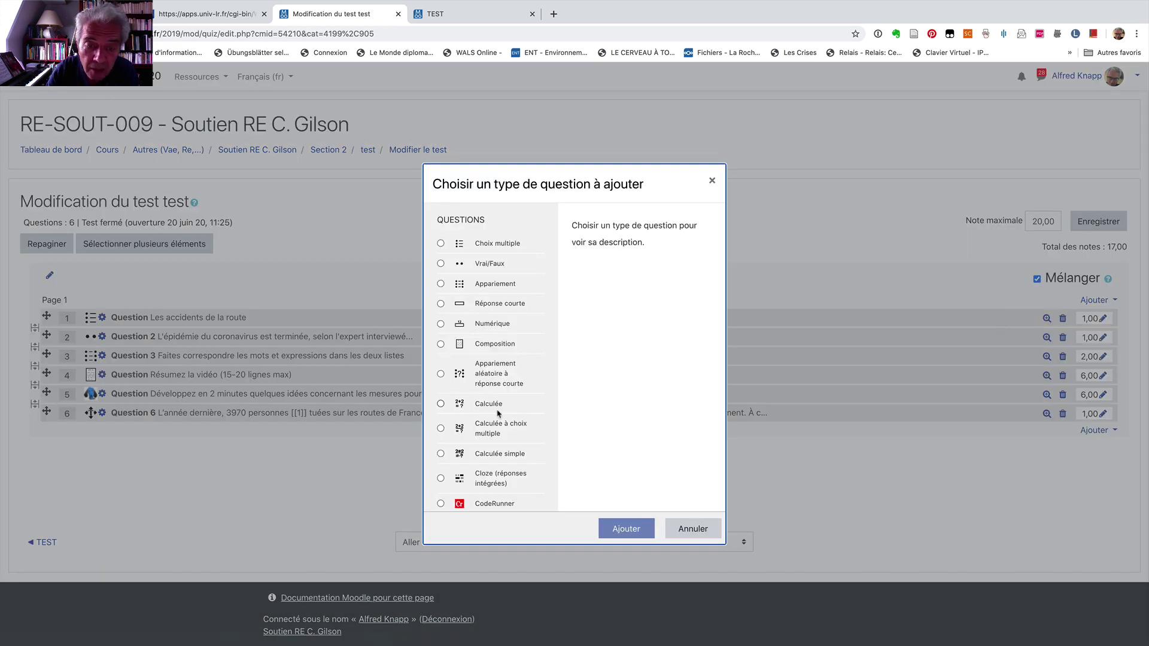
pyautogui.scroll(-5, 498, 413)
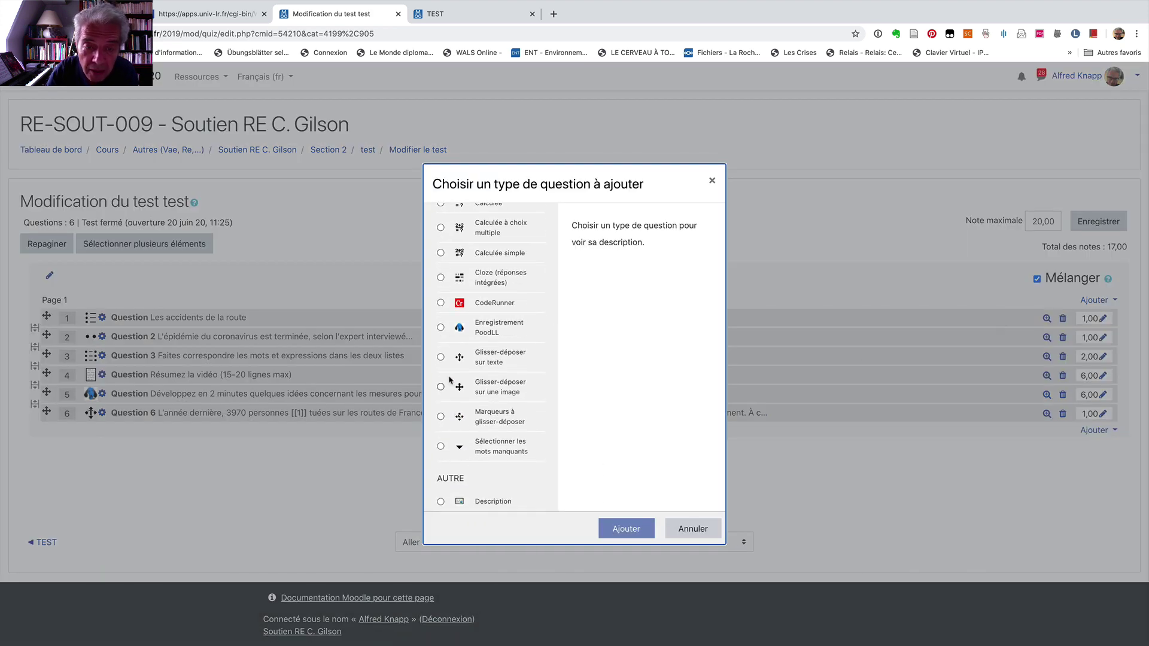
pyautogui.click(441, 448)
pyautogui.click(621, 529)
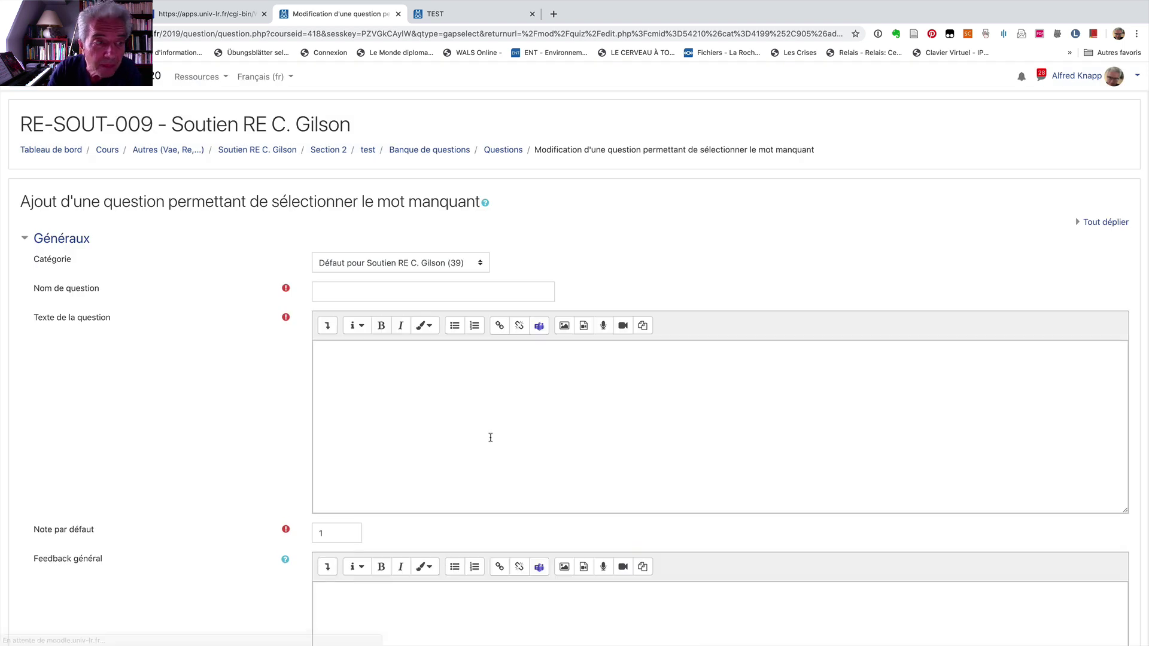
# - Name the question "Question 7" and enter the question text "Complétez le texte par les mots qui vous sont proposés"
pyautogui.click(381, 286)
pyautogui.write('Q')
pyautogui.write('uestion 7')
pyautogui.click(419, 359)
pyautogui.write('Complétez le texte par les mots manquants')
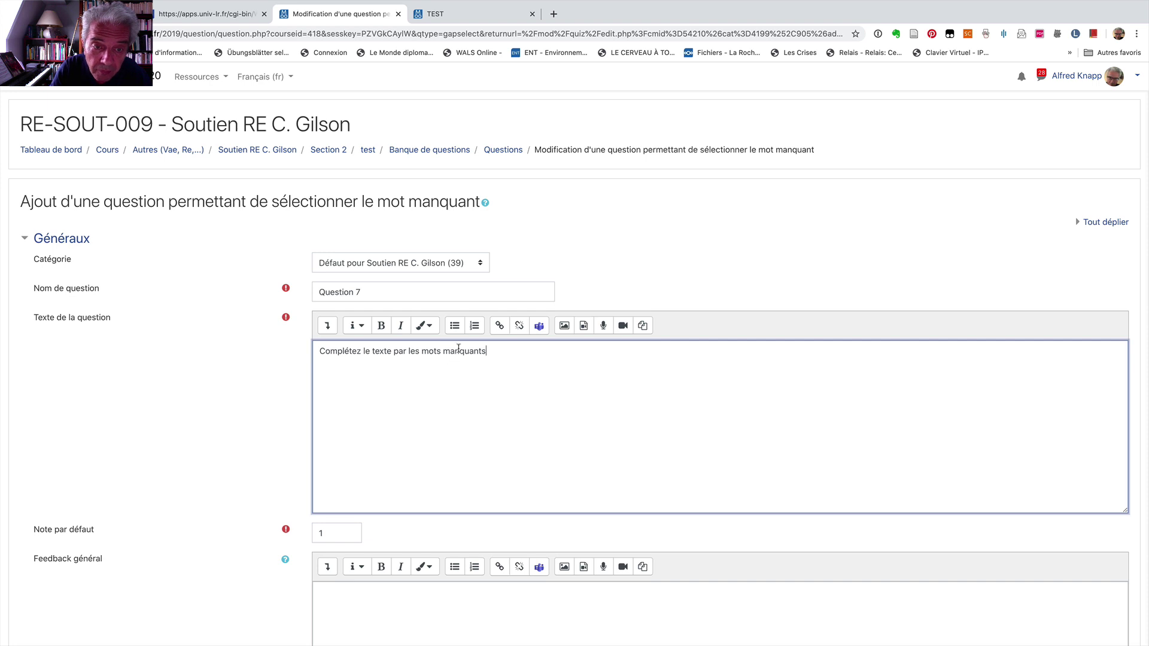
pyautogui.moveTo(489, 350); pyautogui.dragTo(443, 350)
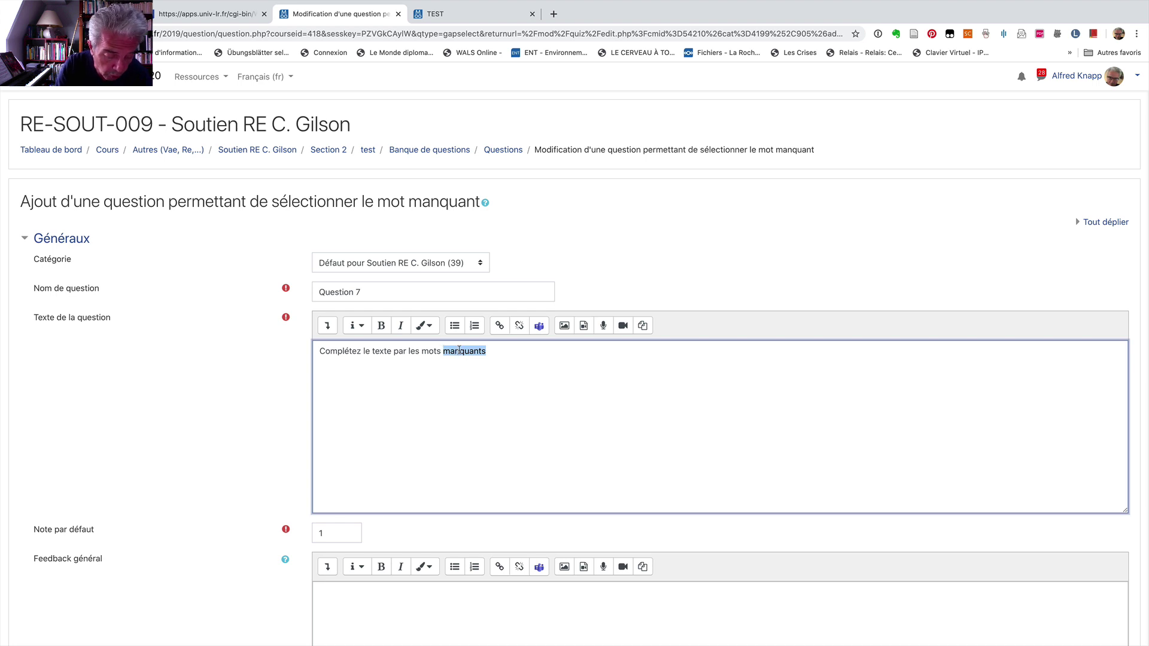
pyautogui.write('qui vous')
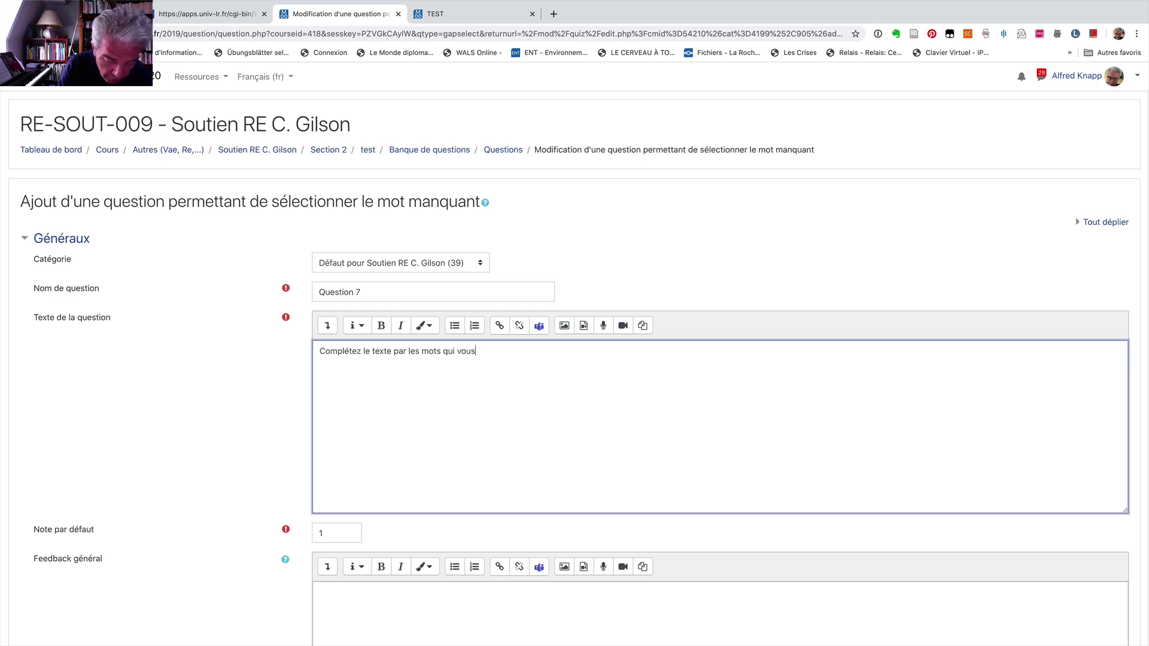
pyautogui.write(' sont proposé')
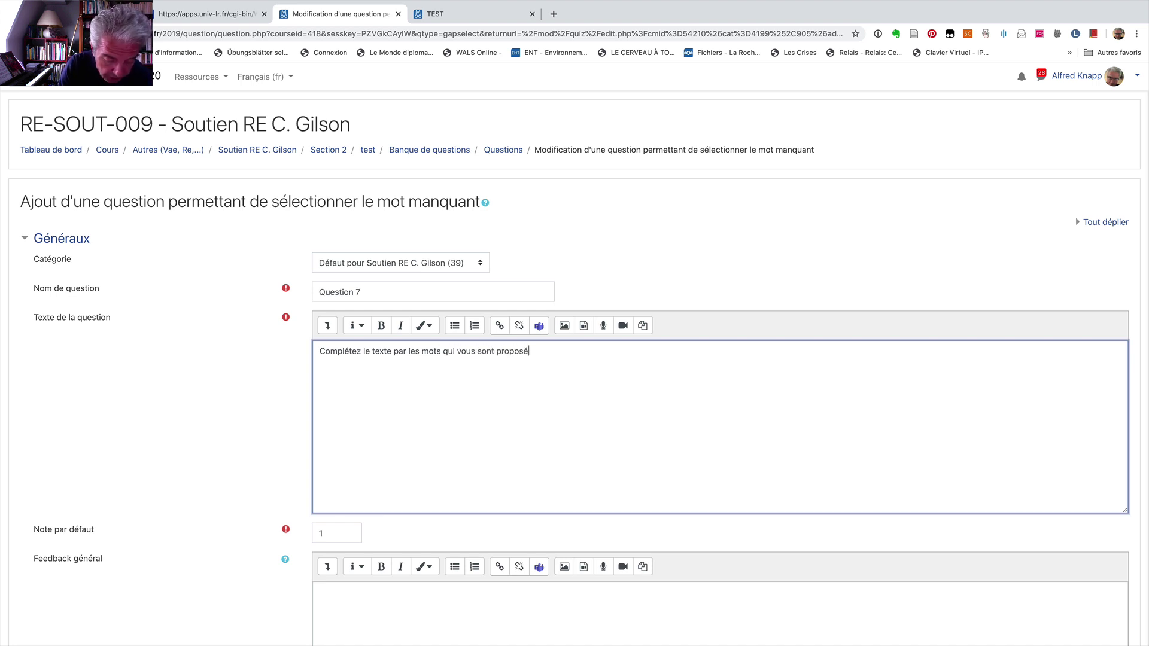
pyautogui.write('s')
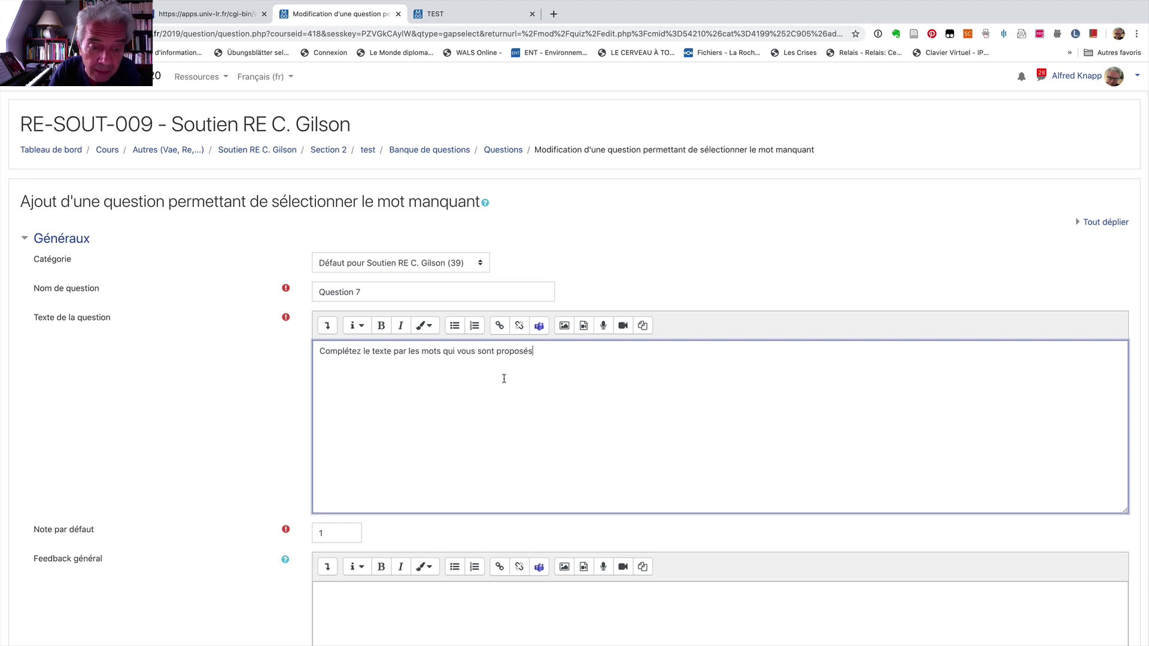
# - Insert the road accident paragraph beginning "L'année dernière, 3970 personnes ont été tuées sur les routes de France" below the instruction in the question text
pyautogui.scroll(-8, 504, 378)
pyautogui.scroll(4, 504, 379)
pyautogui.scroll(1, 504, 378)
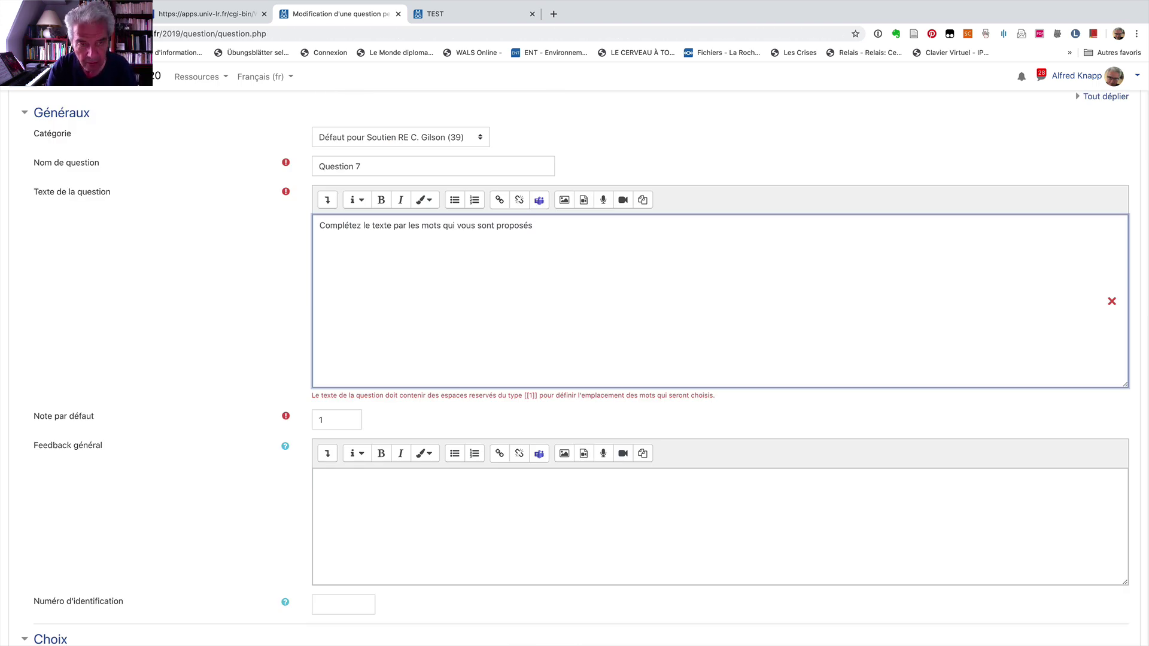
pyautogui.write('L’année dernière, 3970 personnes ont été tuées sur les routes de France. Depuis plusieurs années, l’insécurité routière est au centre des préoccupations du gouvernement. À ce chiffre déjà élevé, il faut ajouter les 80 945 personnes qui ont été blessées dont 28 546 ont été hospitalisées.')
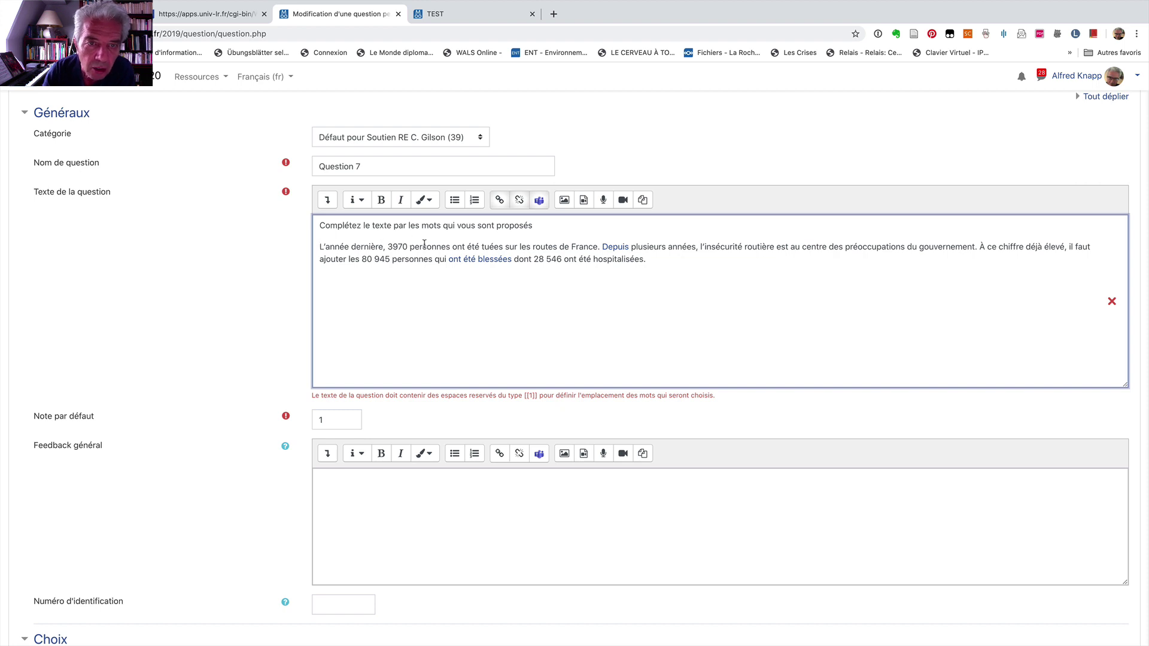
# - Enclose the first "ont été" and "plusieurs années" in the question text in double square brackets
pyautogui.click(459, 248)
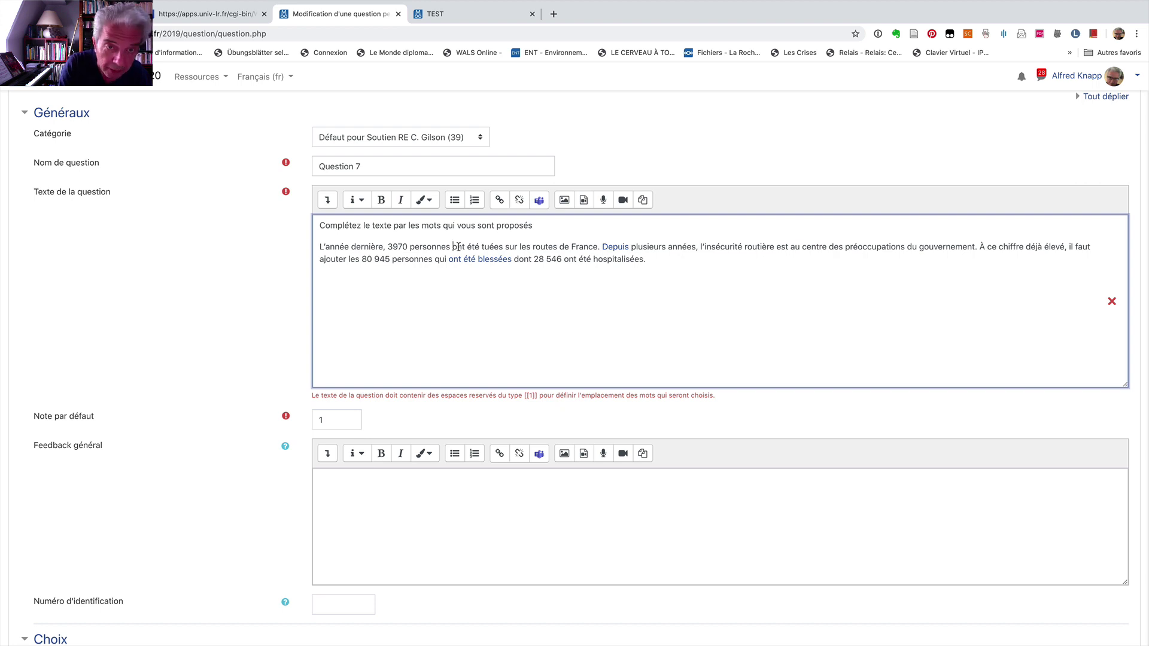
pyautogui.write('[[')
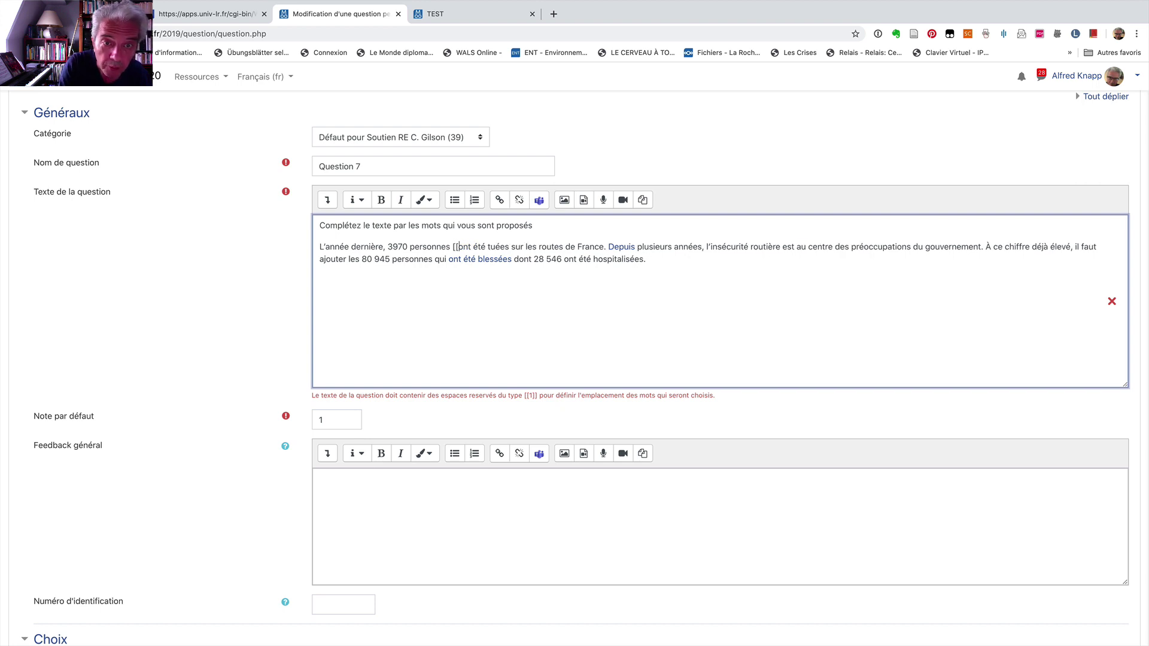
pyautogui.click(485, 247)
pyautogui.write(']]')
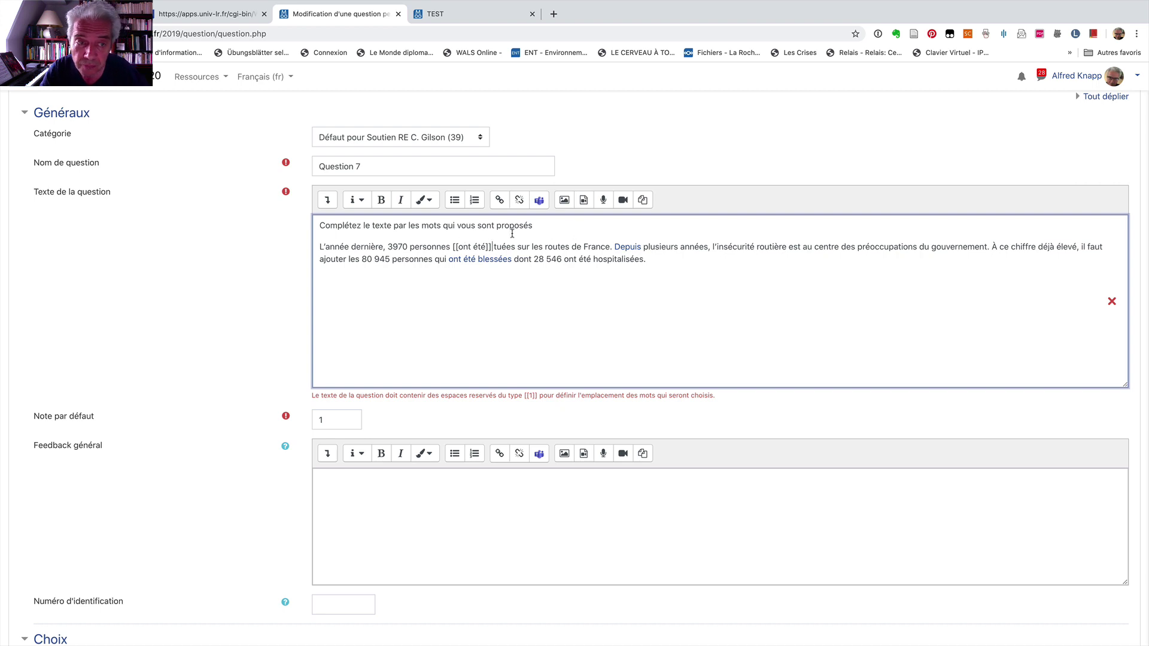
pyautogui.click(644, 246)
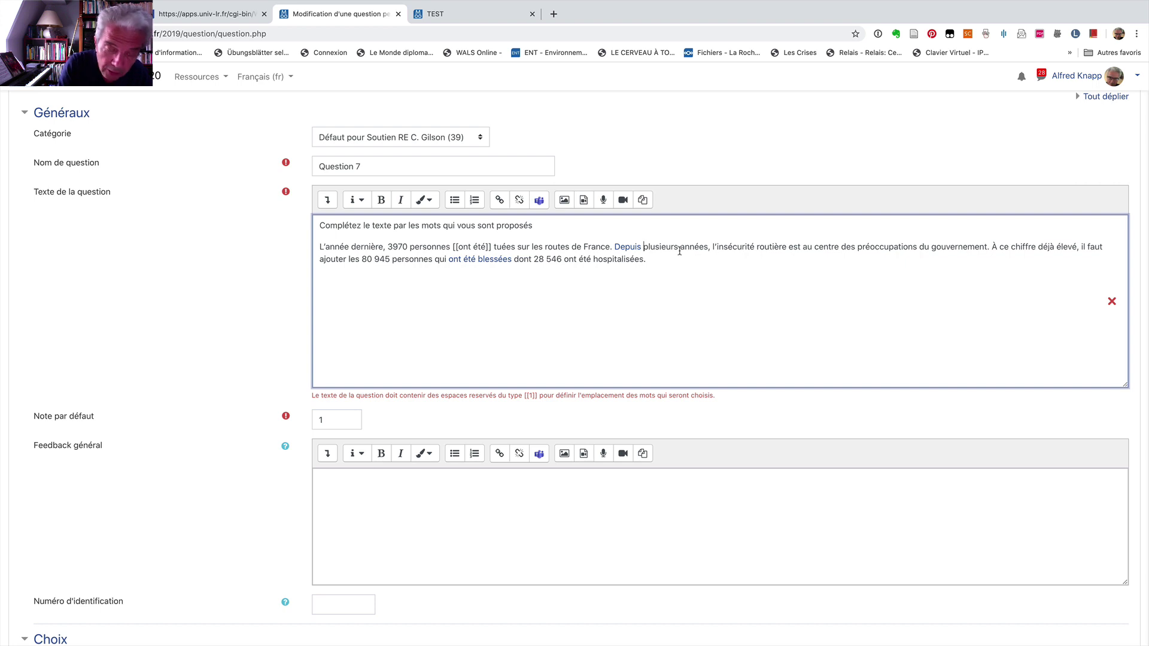
pyautogui.write('[[')
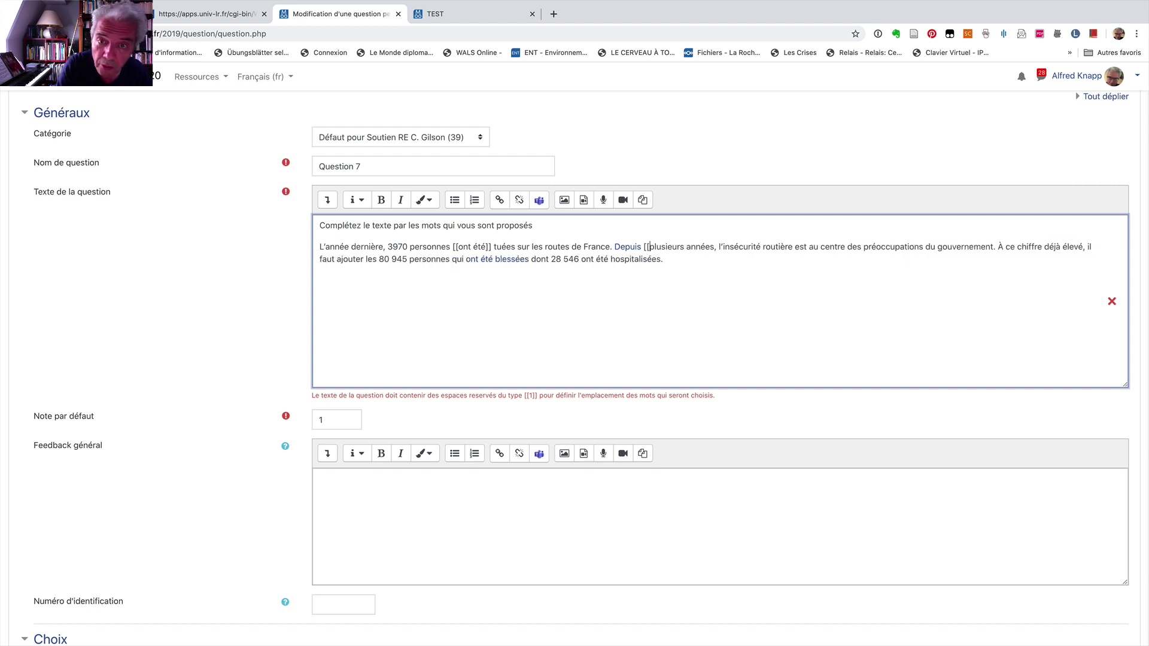
pyautogui.click(713, 247)
pyautogui.write(']]')
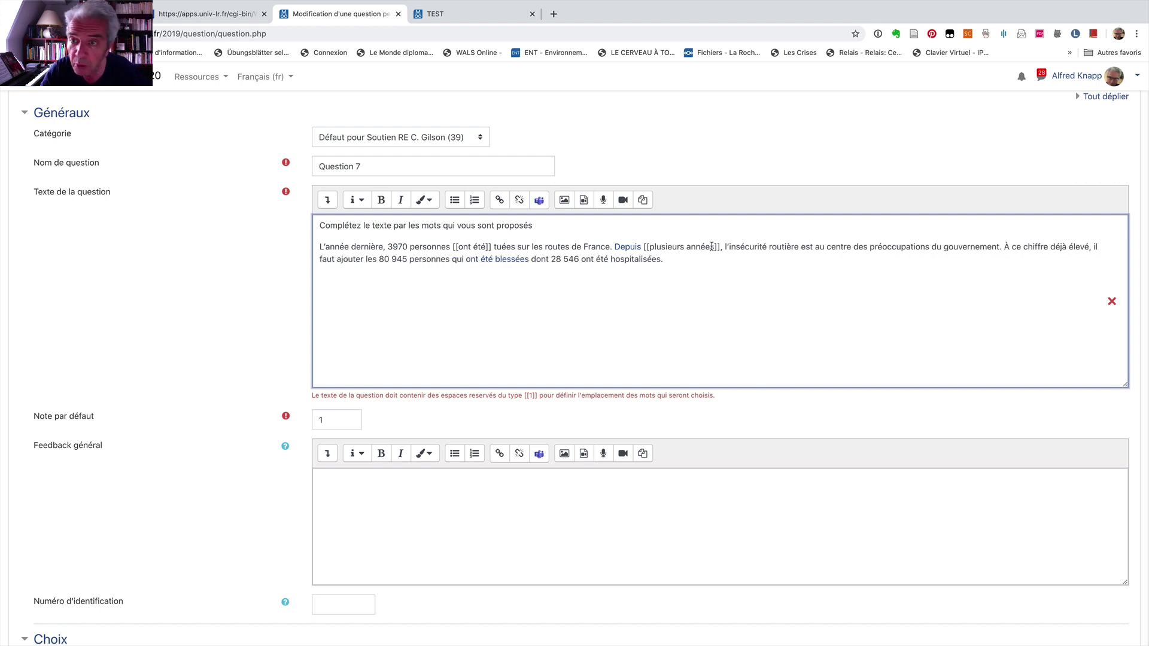
# - Enclose "au" before "centre" and "ajouter" in the question text in double square brackets
pyautogui.click(815, 246)
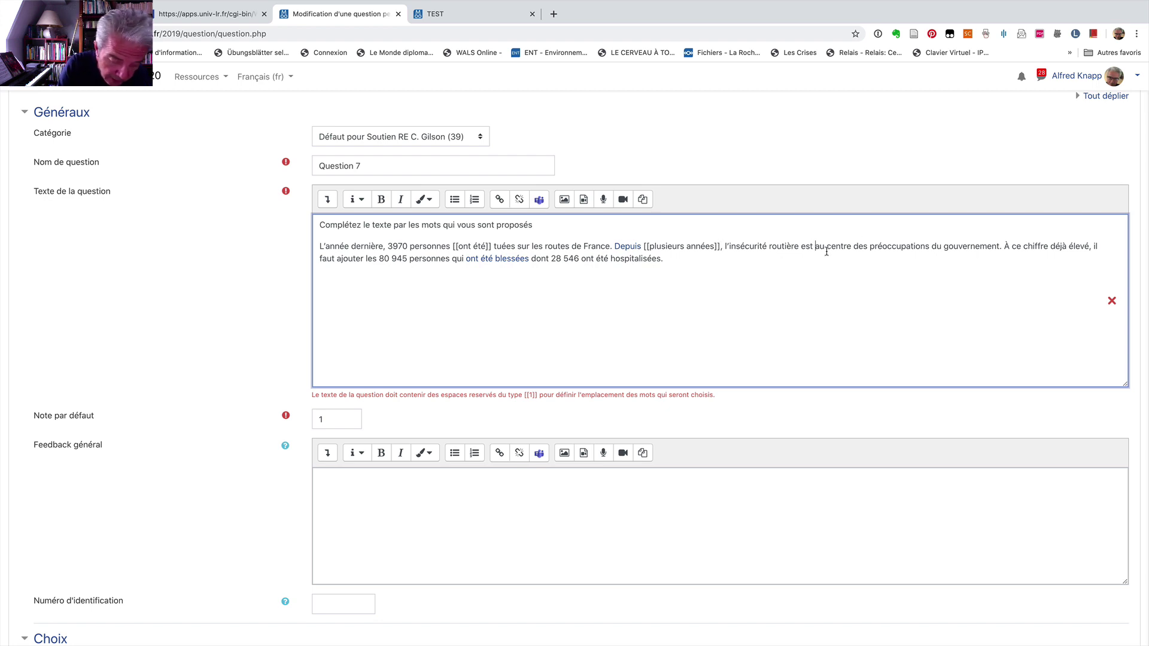
pyautogui.write('[[au')
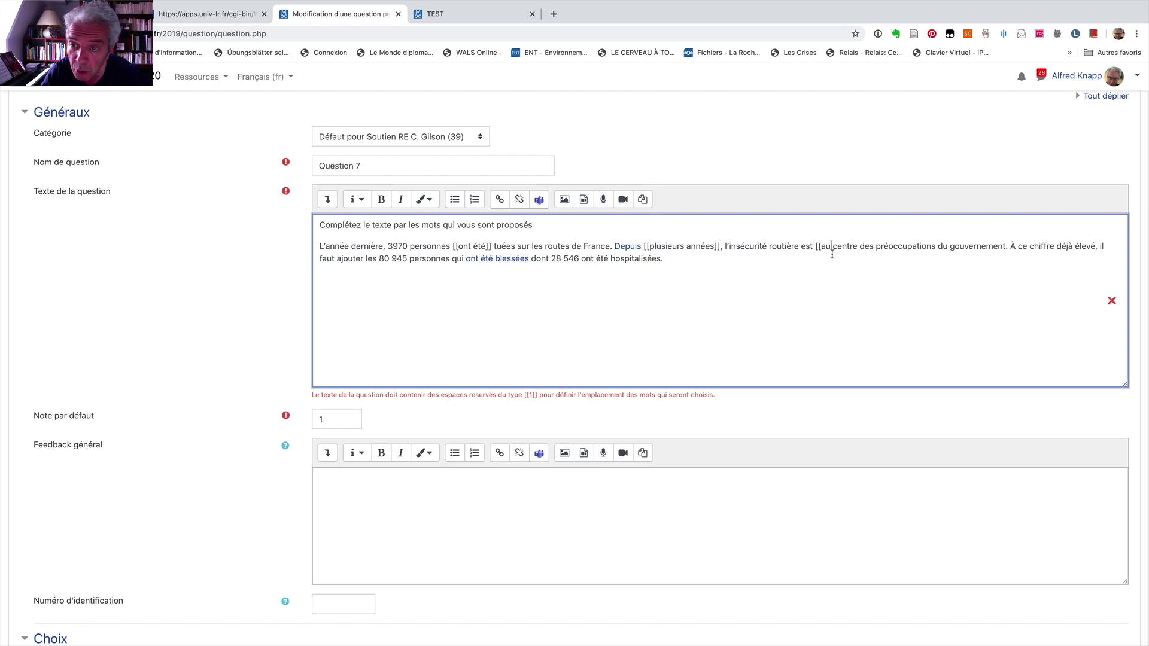
pyautogui.write(']]')
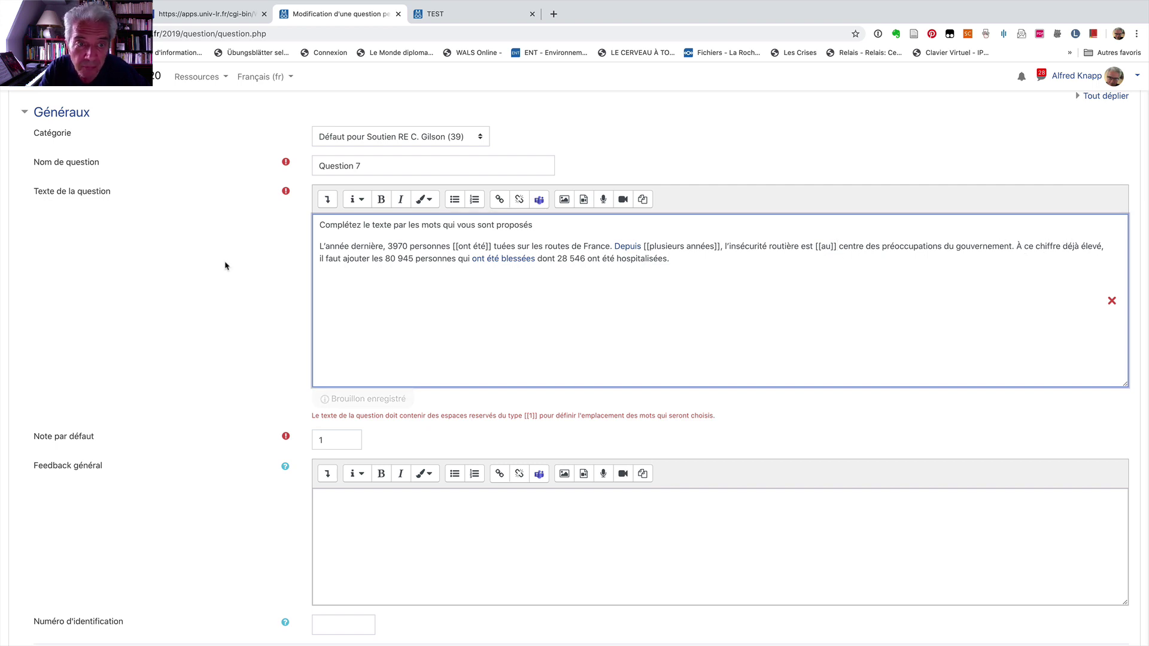
pyautogui.click(343, 258)
pyautogui.write('[[')
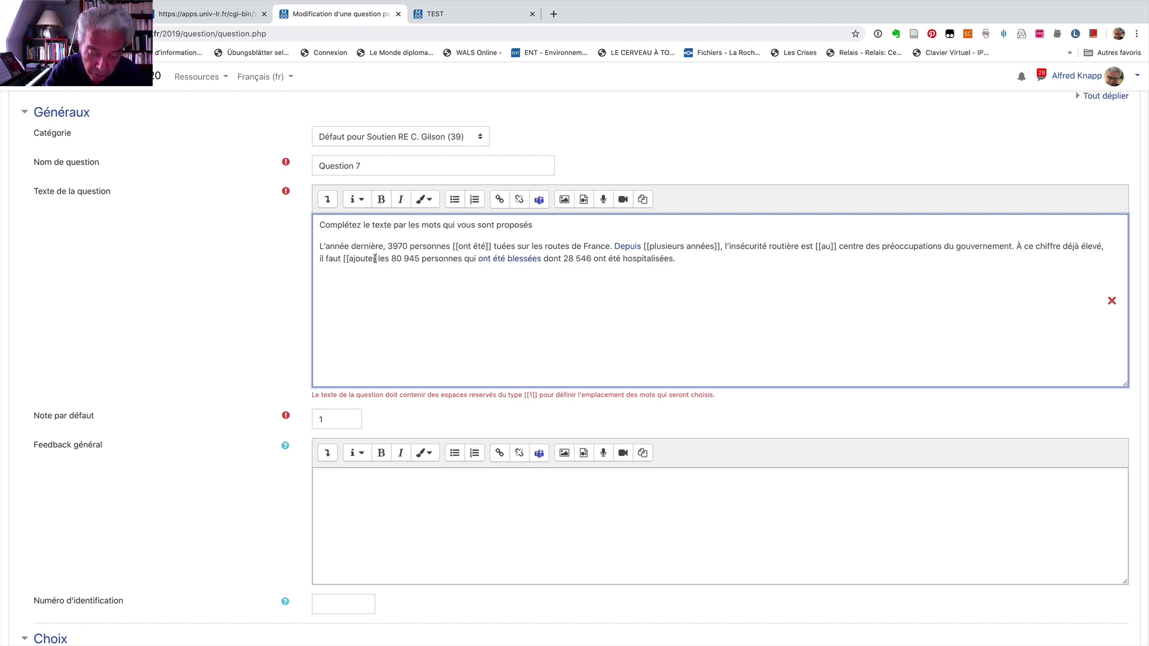
pyautogui.click(376, 258)
pyautogui.write(']]')
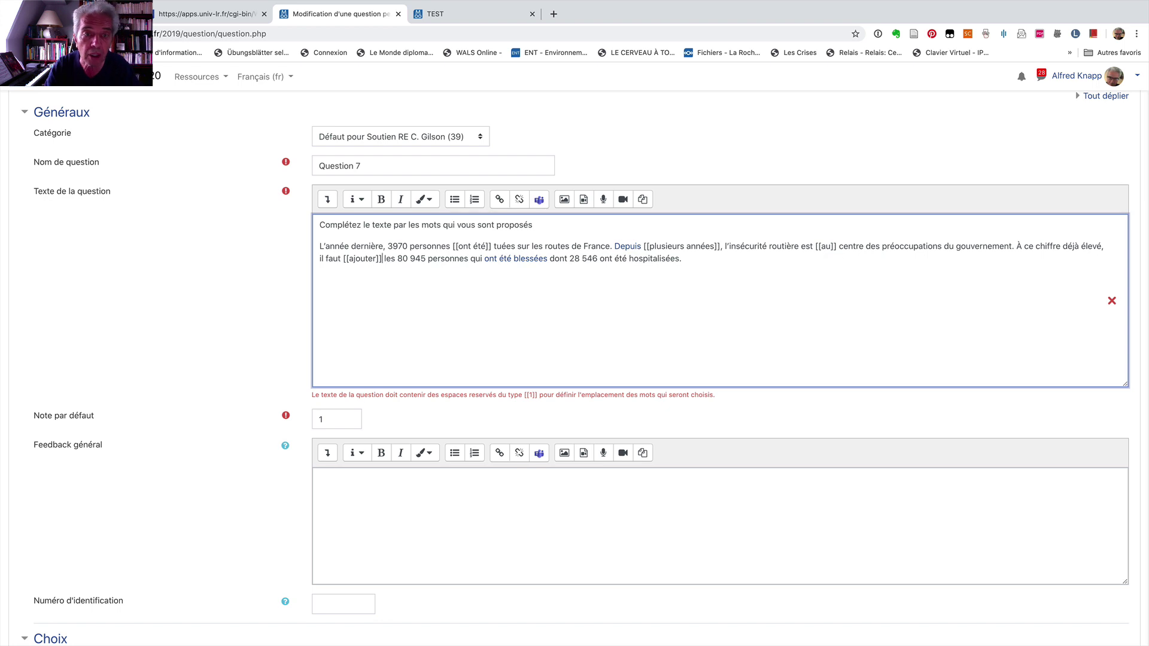
# - Enter the correct answers "ont été", "plusieurs années", "au" and "ajouter" as choices 1 to 4
pyautogui.scroll(-5, 379, 413)
pyautogui.click(379, 416)
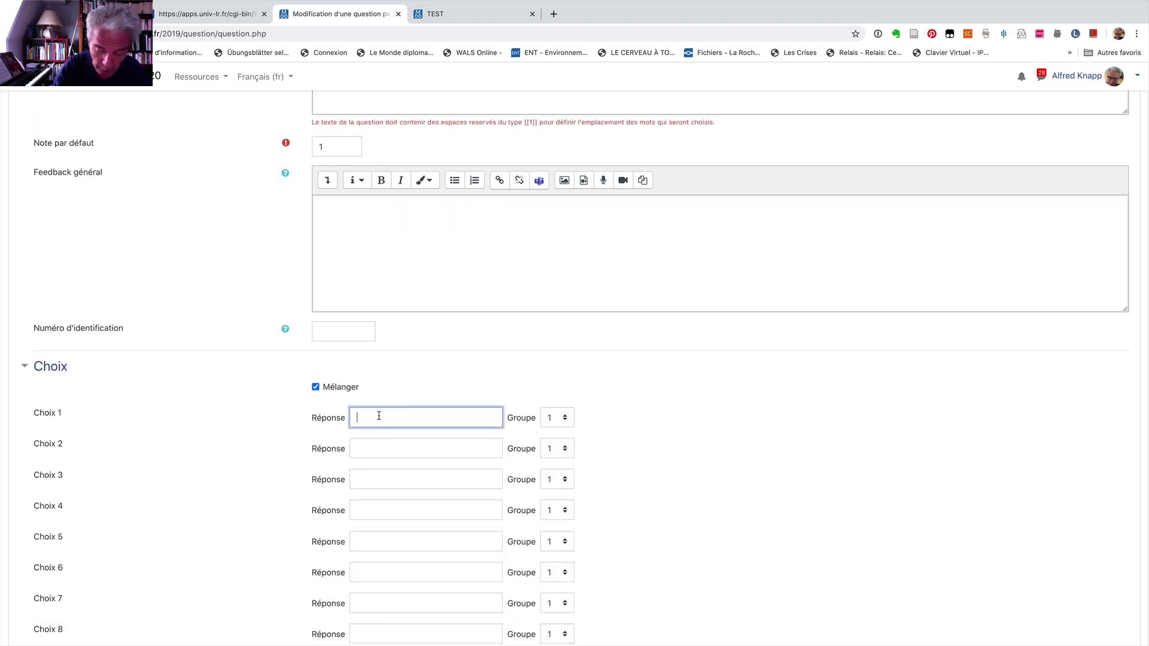
pyautogui.write('ont été')
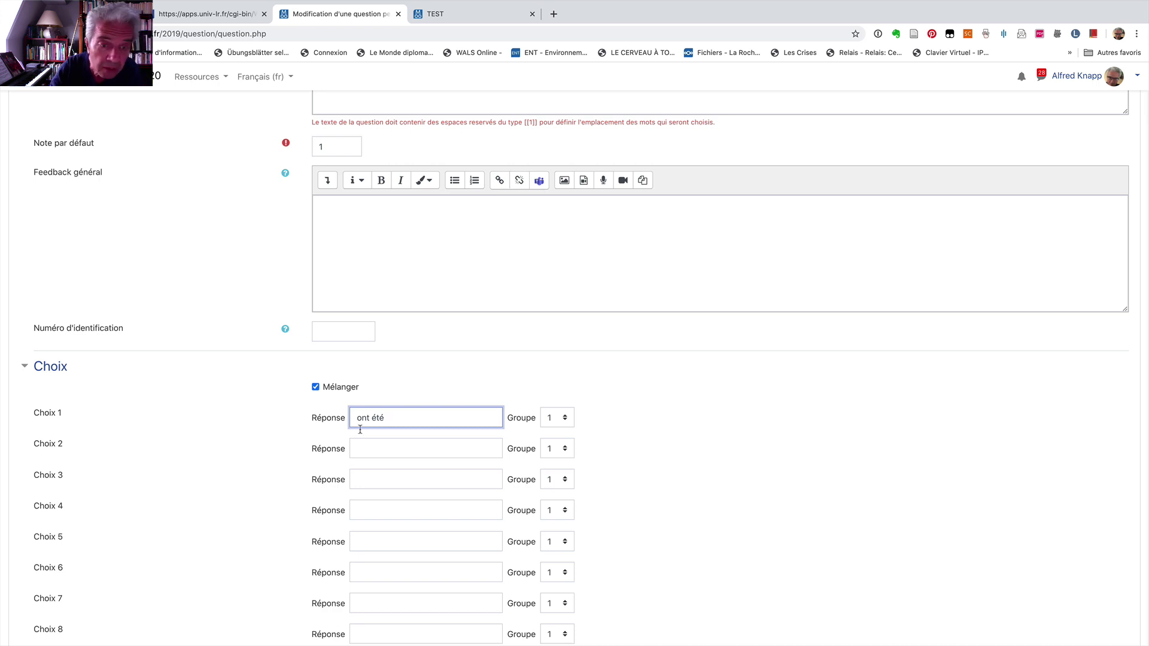
pyautogui.click(358, 448)
pyautogui.scroll(1, 363, 442)
pyautogui.scroll(3, 363, 442)
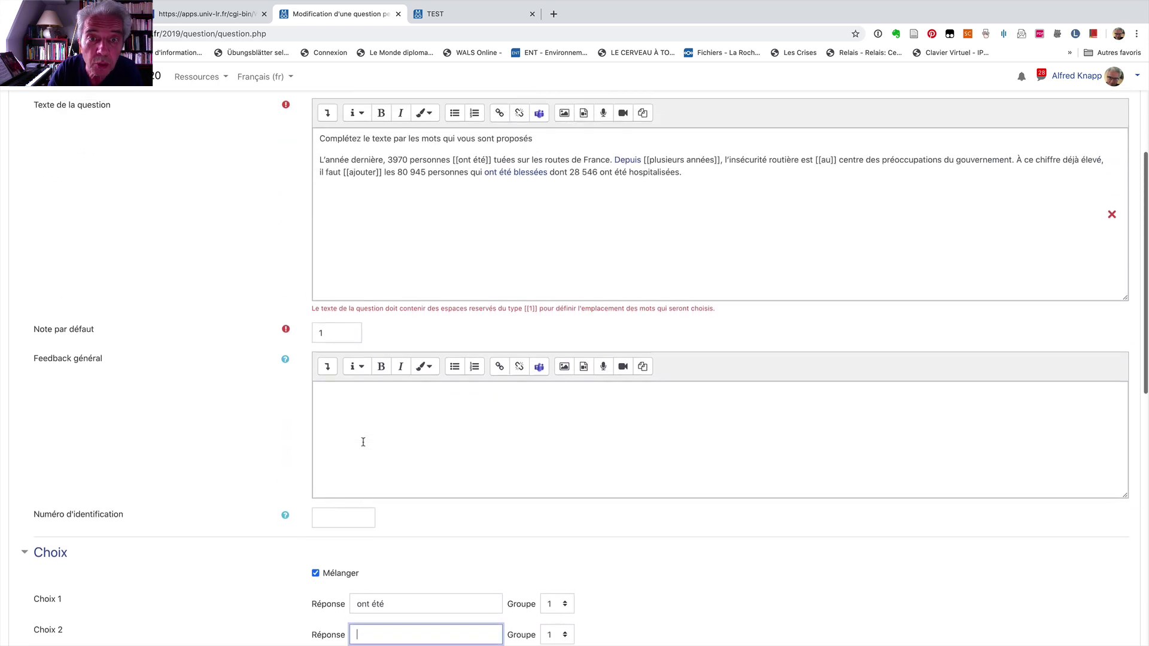
pyautogui.scroll(-2, 363, 443)
pyautogui.scroll(-3, 364, 443)
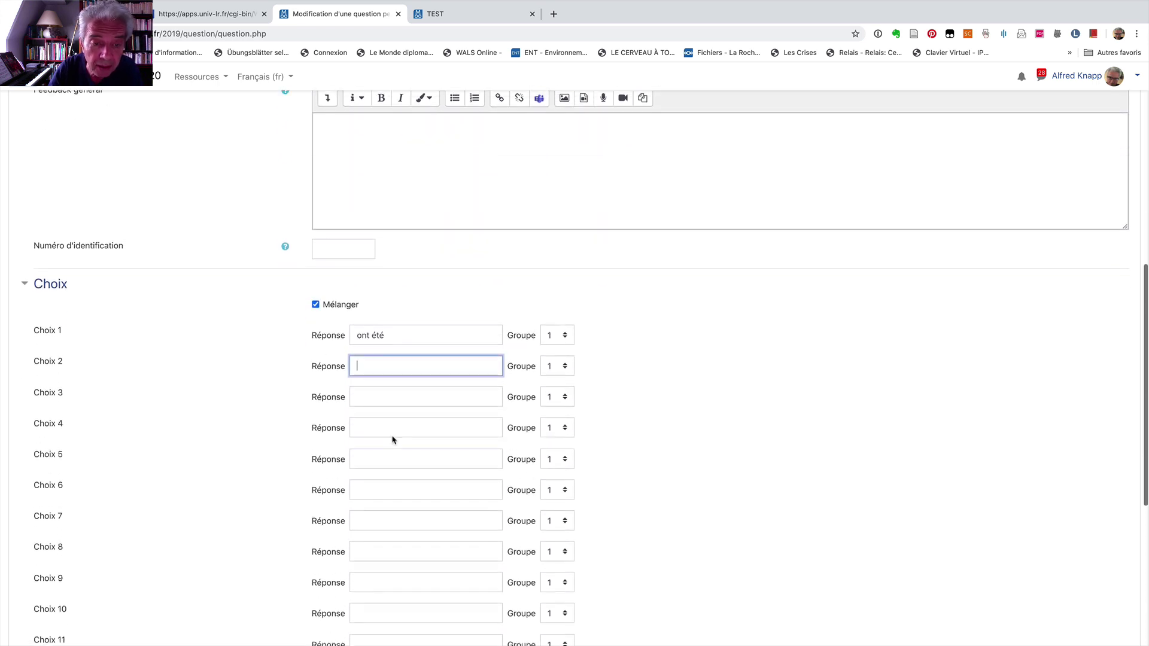
pyautogui.write('plusieurs')
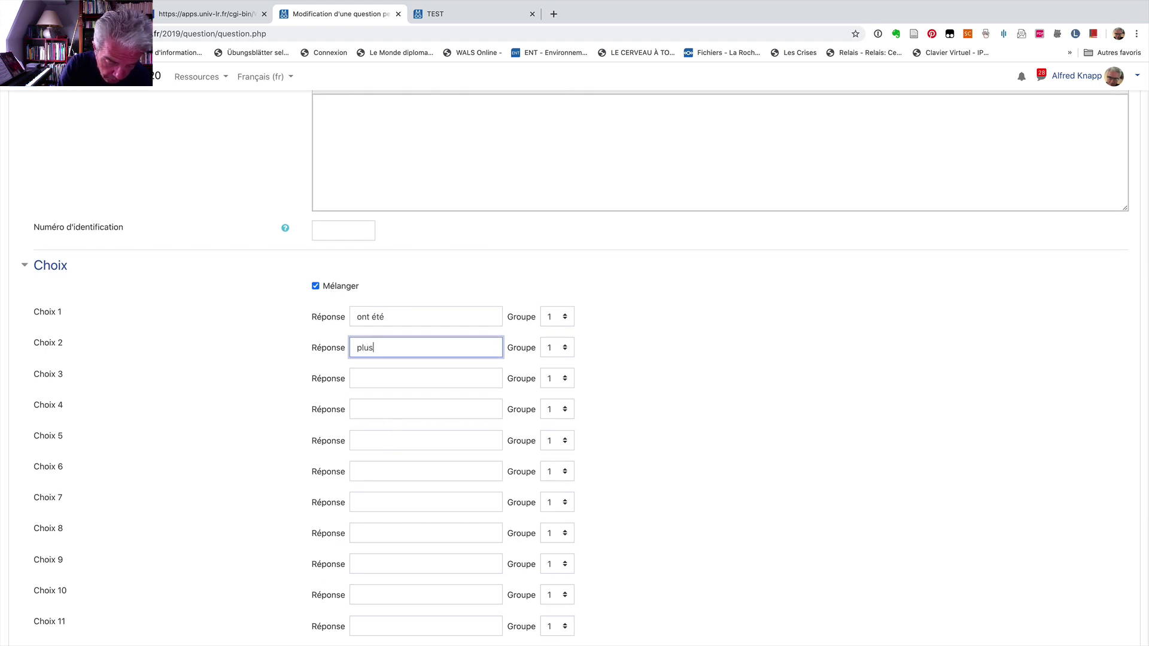
pyautogui.write('rs années')
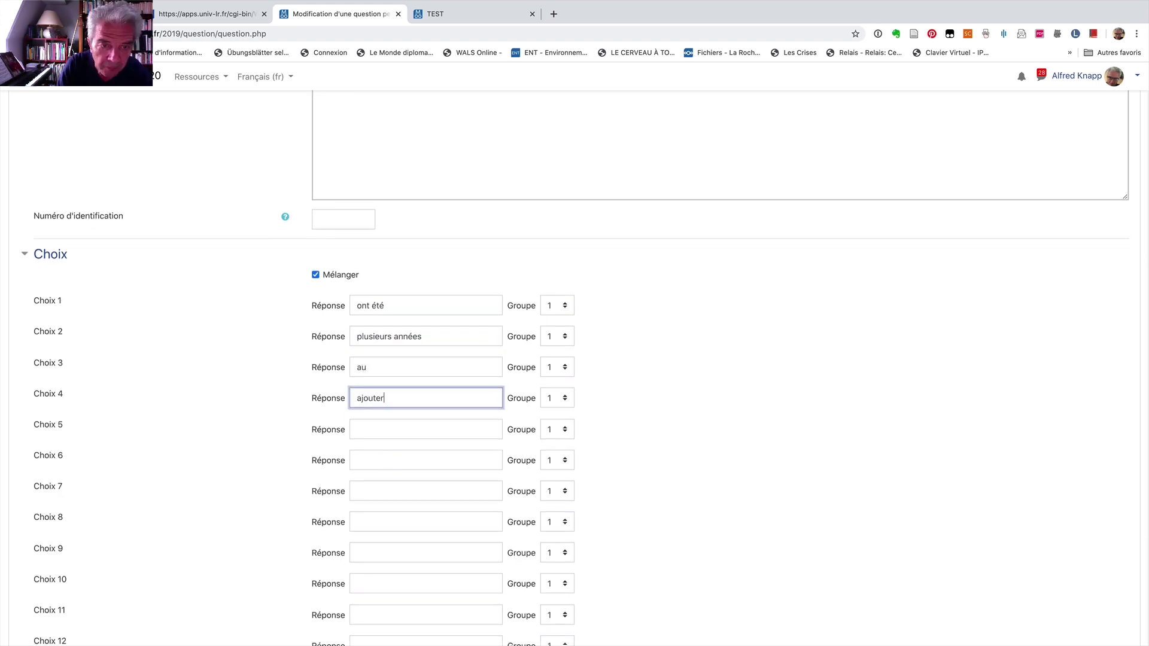
# - Enter the distractors "a été", "l'année prochaine", "à le" and "ajoutera" as choices 5 to 8
pyautogui.click(359, 429)
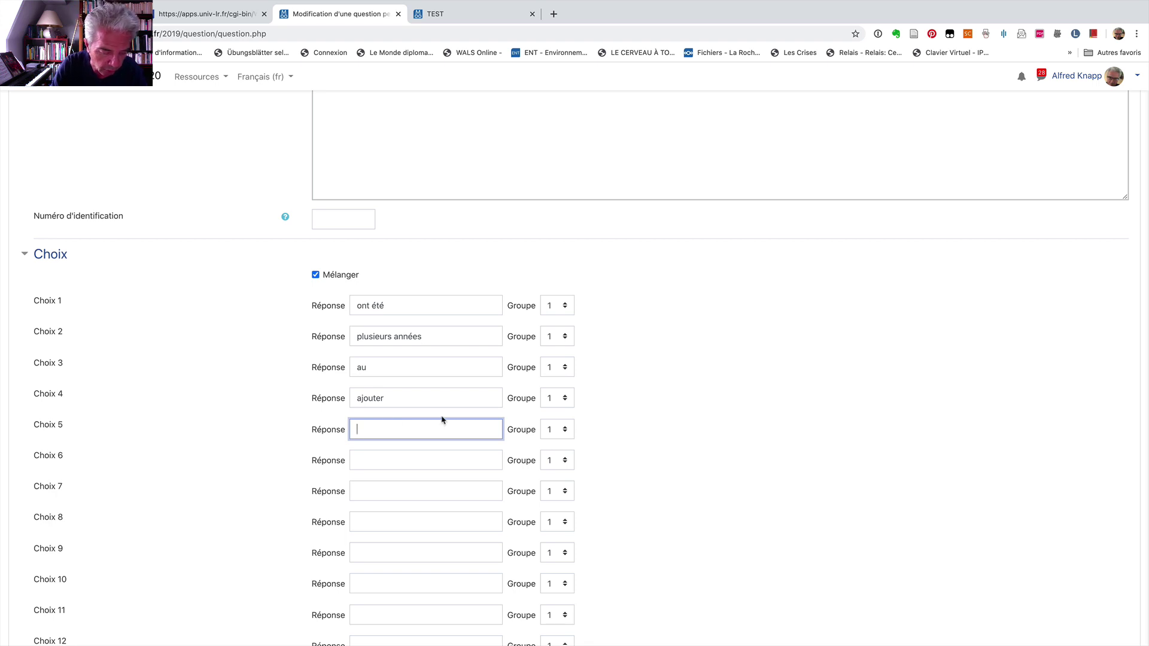
pyautogui.write('a')
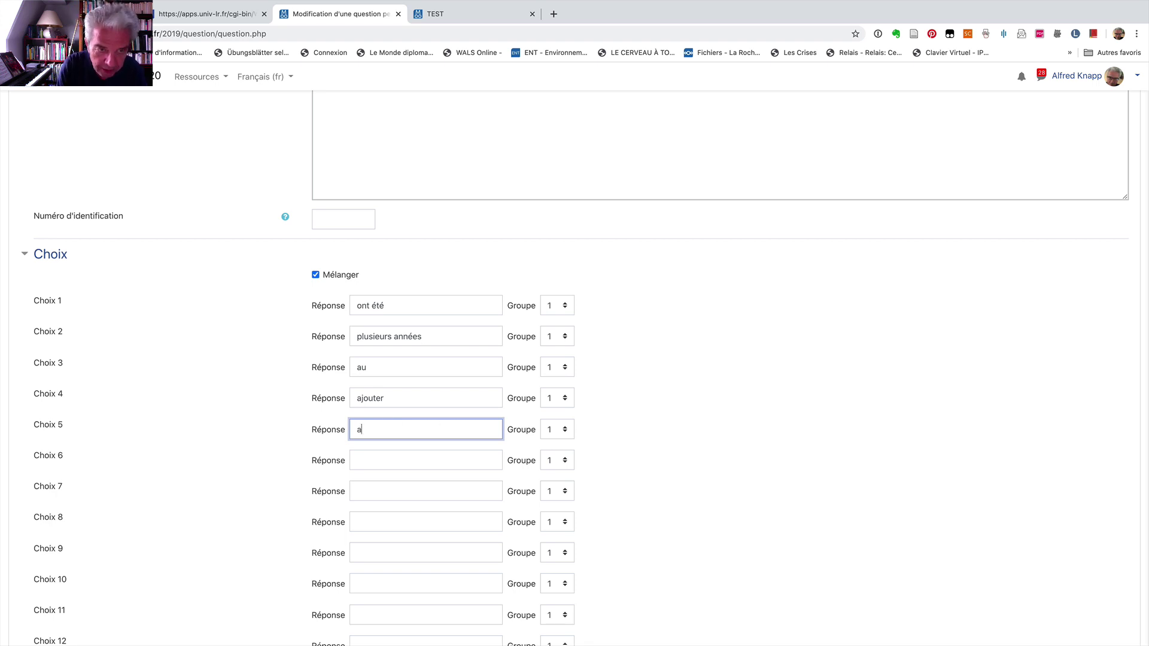
pyautogui.write(' été')
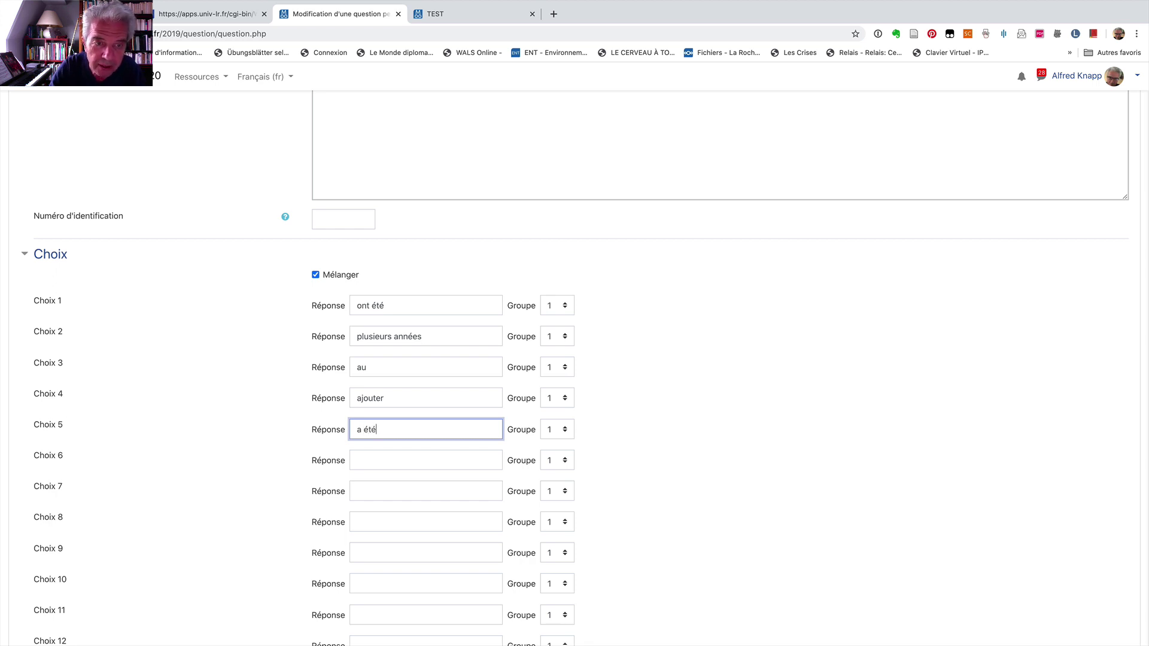
pyautogui.click(366, 462)
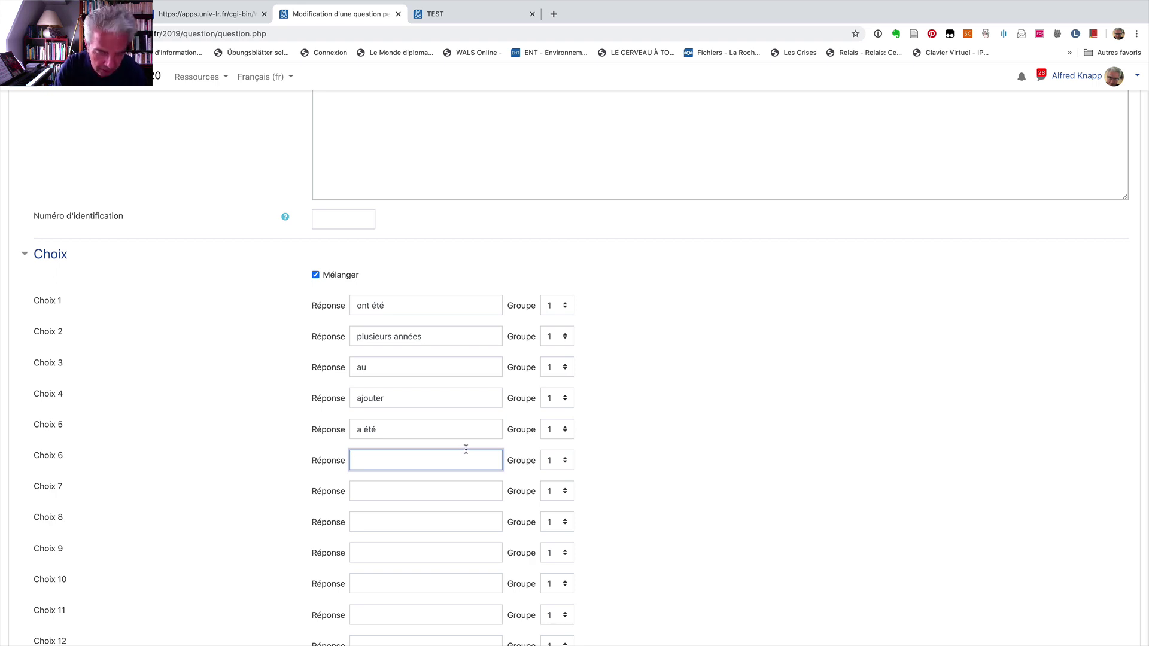
pyautogui.write("l'ann")
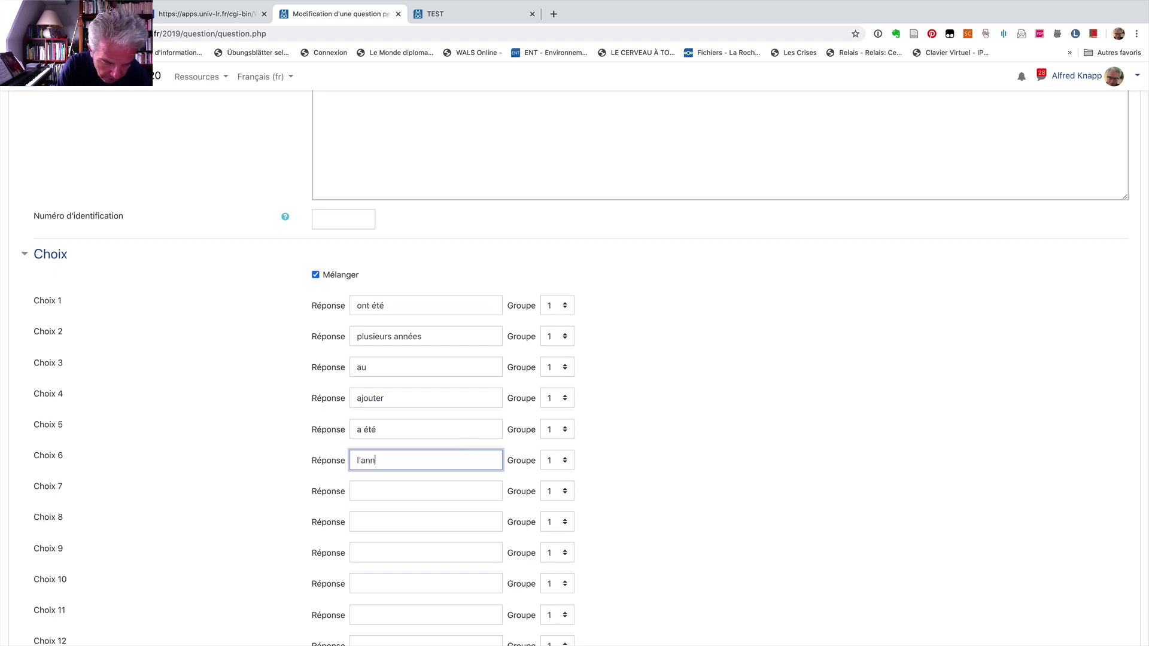
pyautogui.write('ée prochaine')
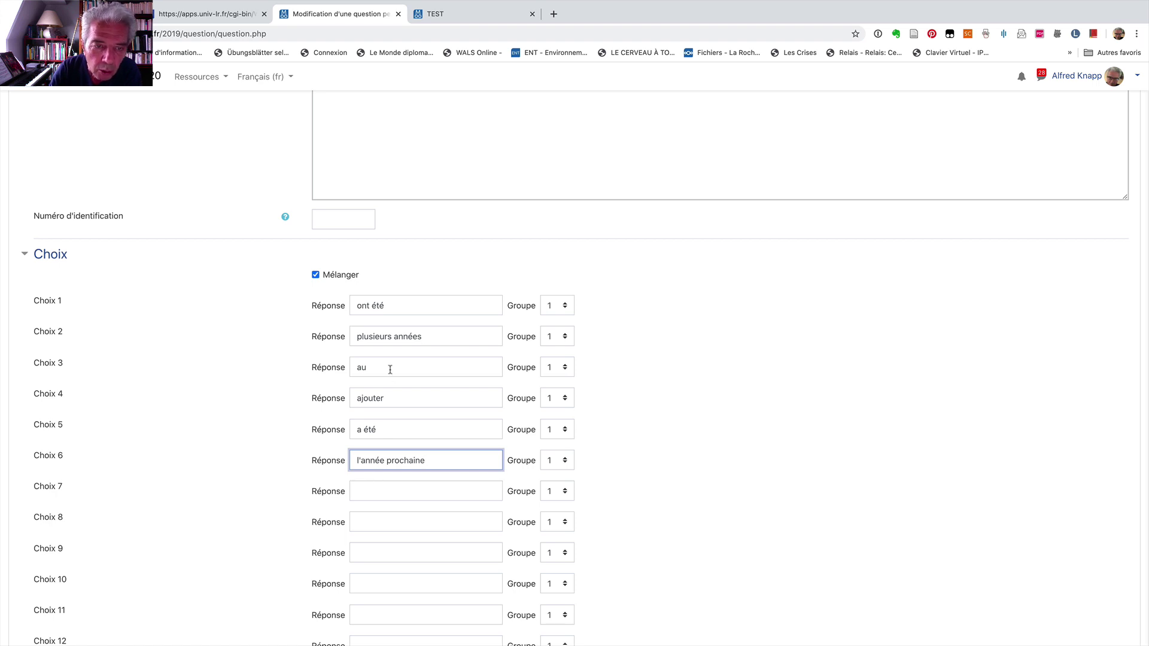
pyautogui.click(364, 490)
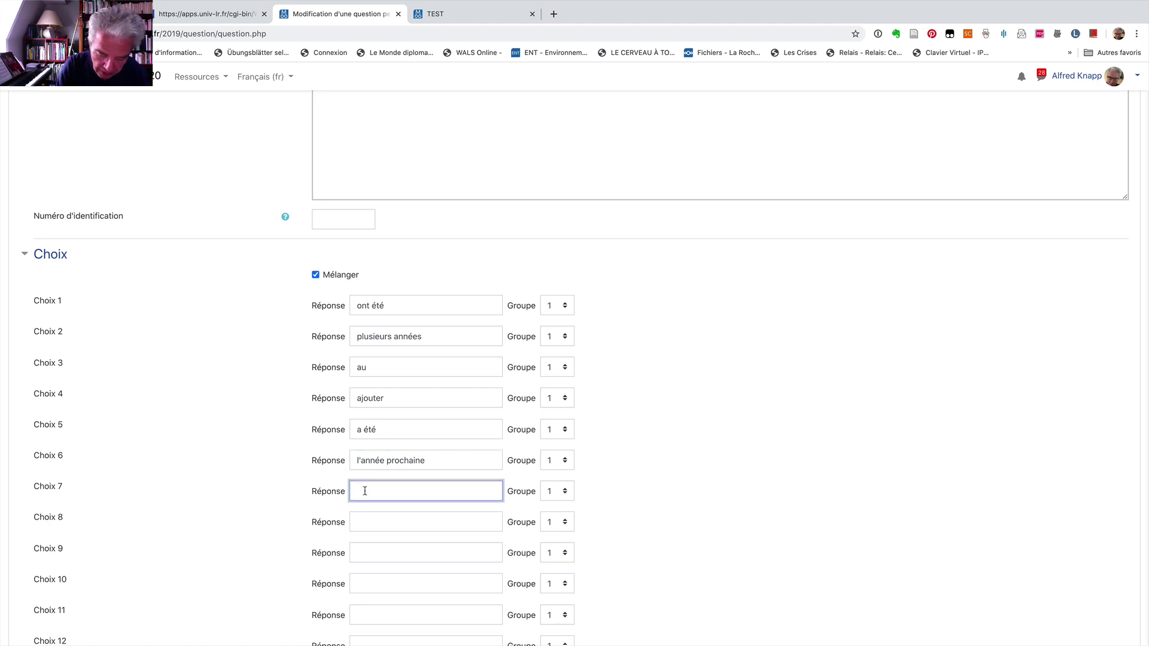
pyautogui.write('à le')
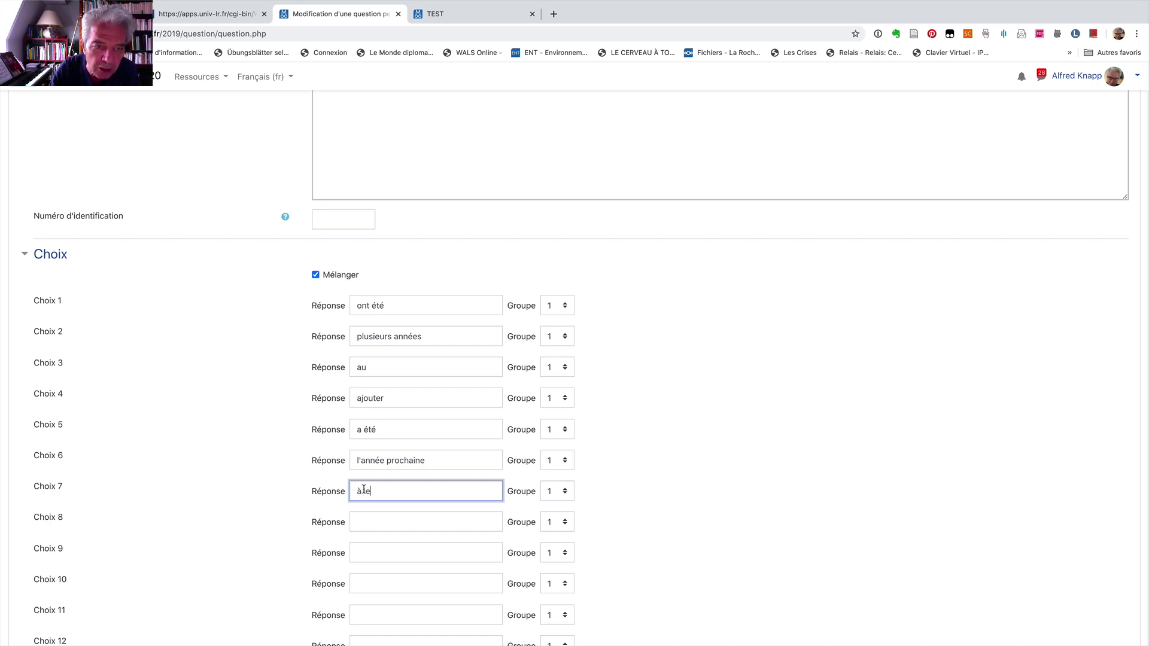
pyautogui.click(371, 523)
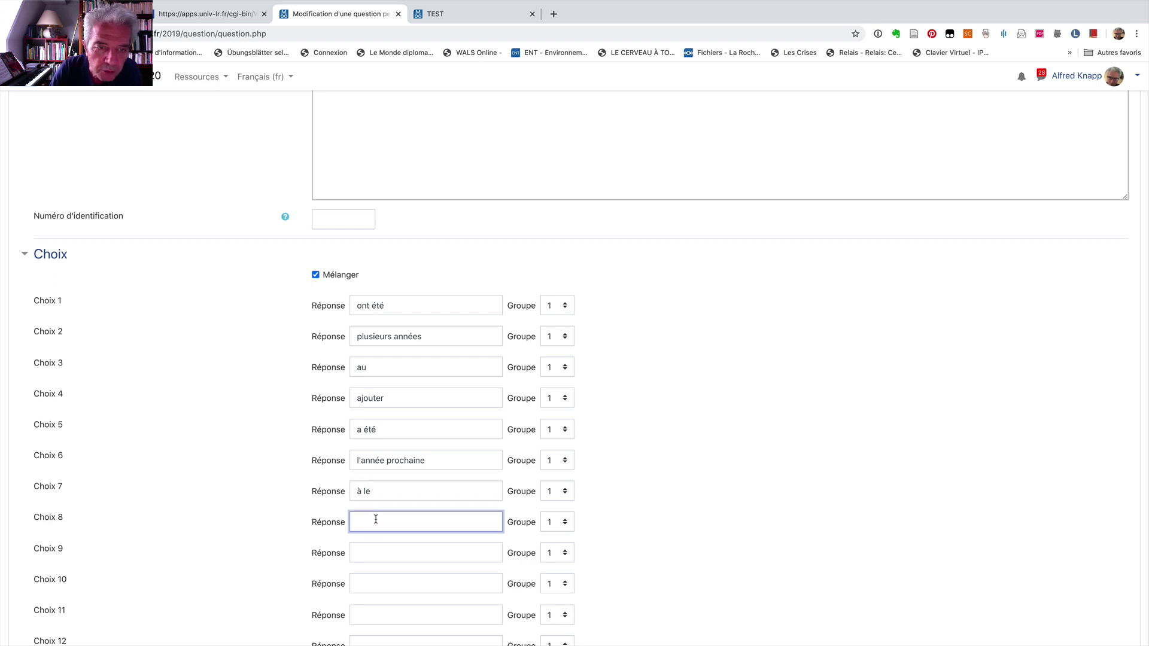
# - Replace the bracketed "ont été" with 1 and the bracketed "plusieurs années" with 2 in the question text
pyautogui.scroll(5, 446, 517)
pyautogui.scroll(1, 446, 520)
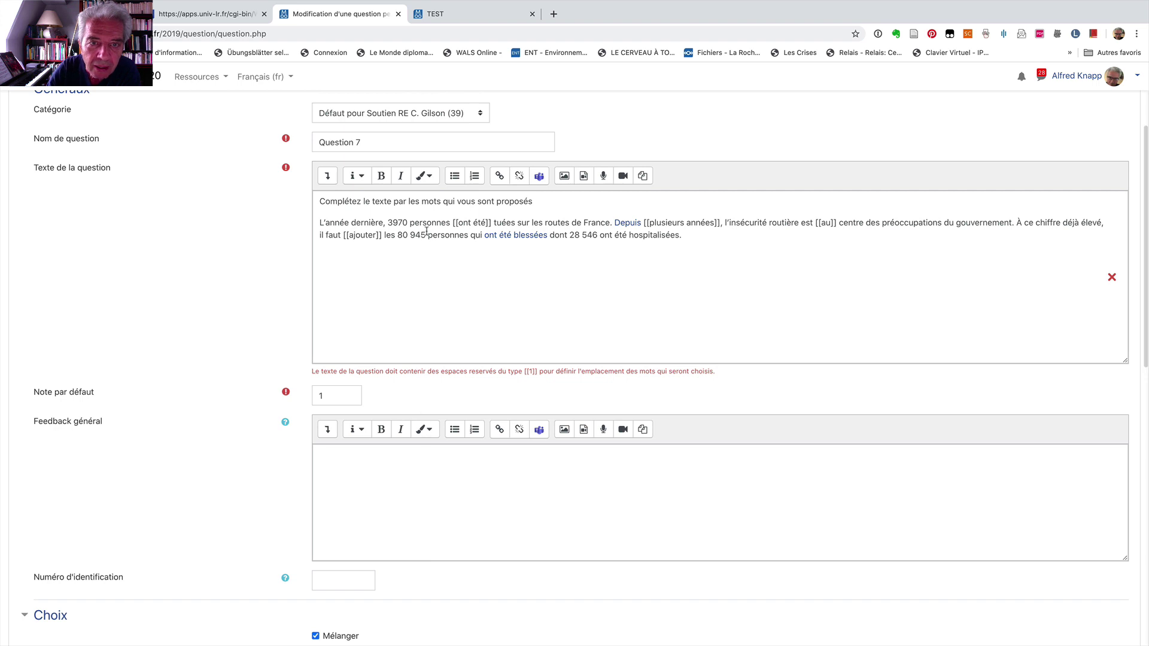
pyautogui.moveTo(486, 222); pyautogui.dragTo(458, 223)
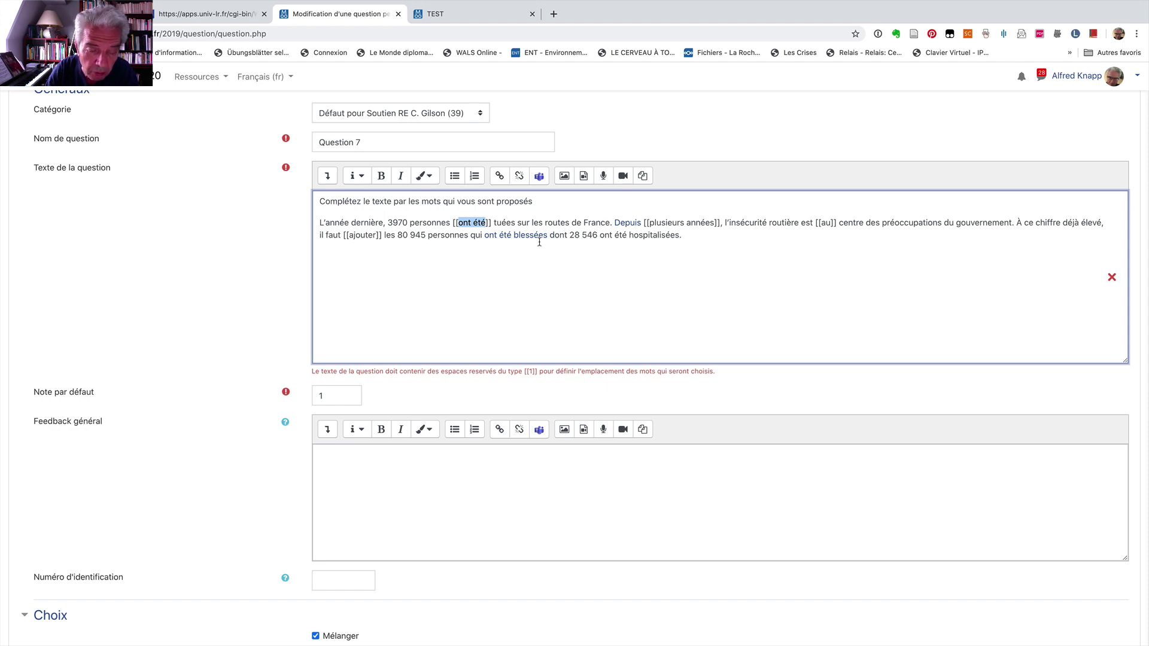
pyautogui.write('1')
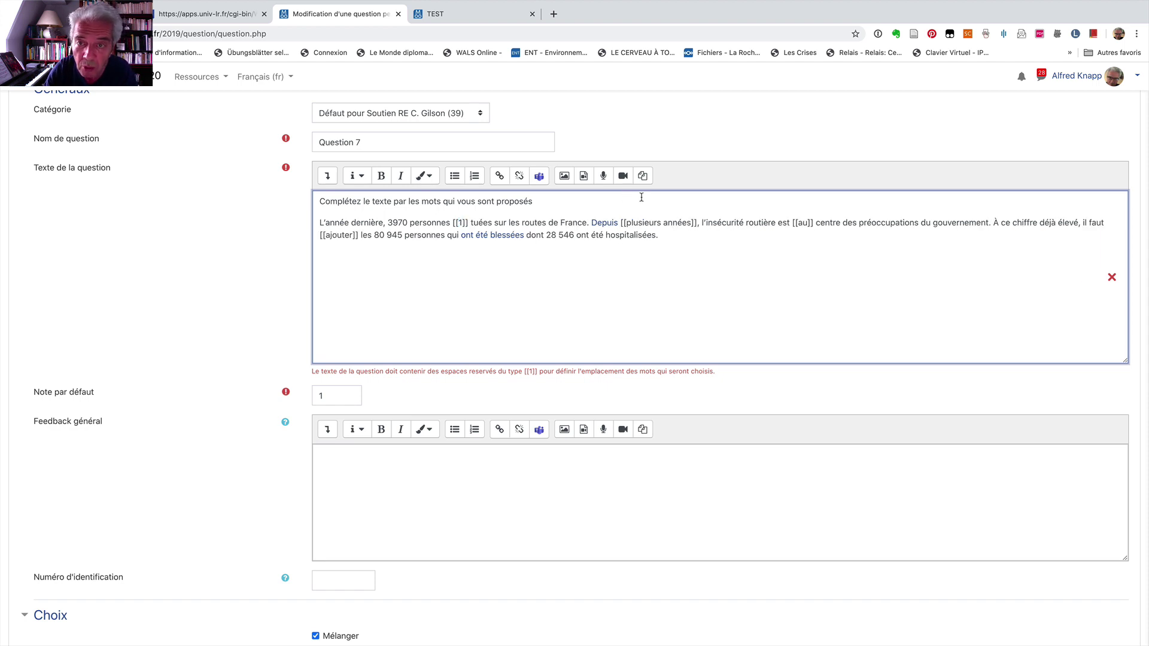
pyautogui.moveTo(690, 221); pyautogui.dragTo(624, 222)
pyautogui.write('2')
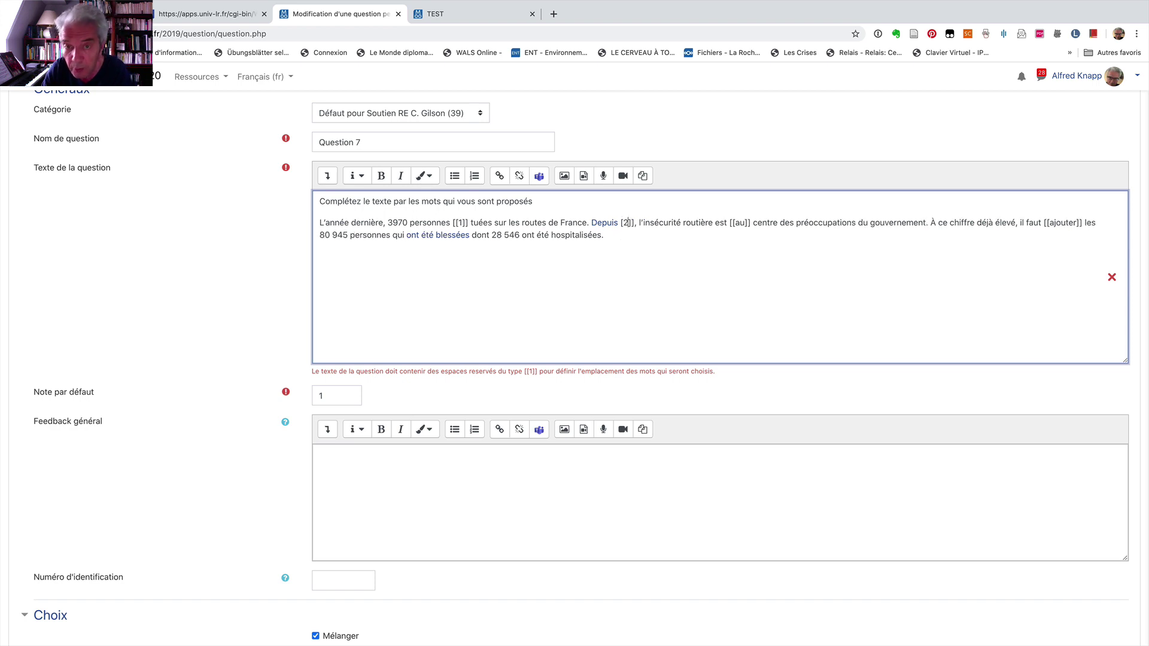
# - Replace the bracketed "au" with 3 and "ajouter" with 4 in the question text, and save the question
pyautogui.doubleClick(743, 222)
pyautogui.write('3')
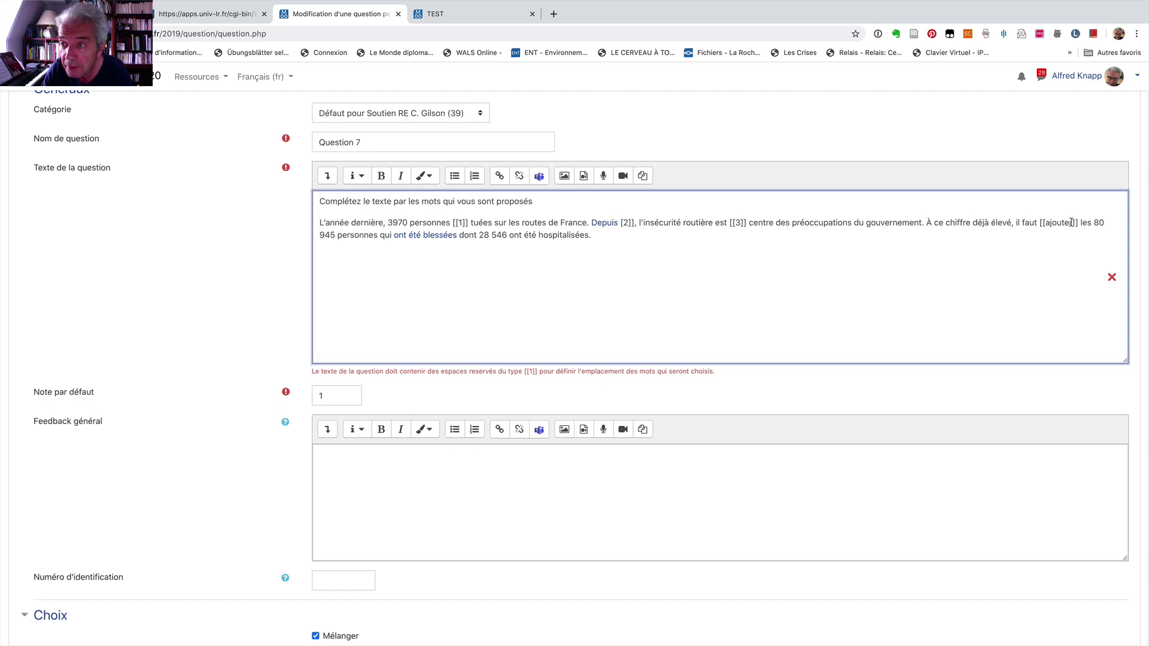
pyautogui.moveTo(1071, 222); pyautogui.dragTo(1047, 223)
pyautogui.write('4')
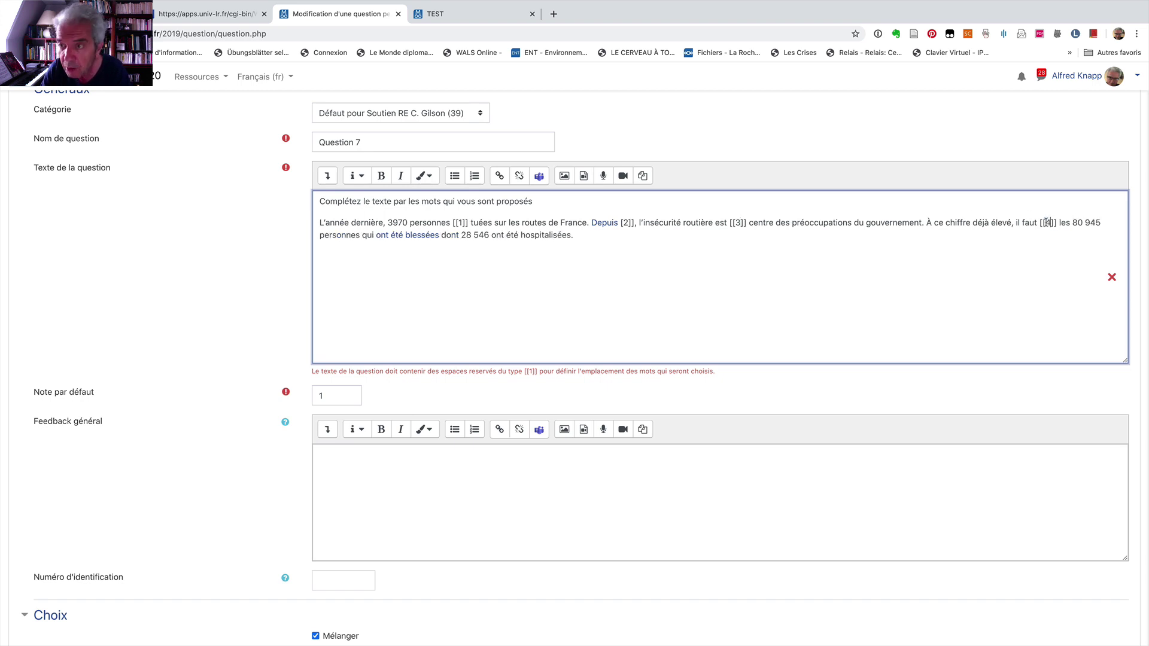
pyautogui.scroll(-15, 636, 226)
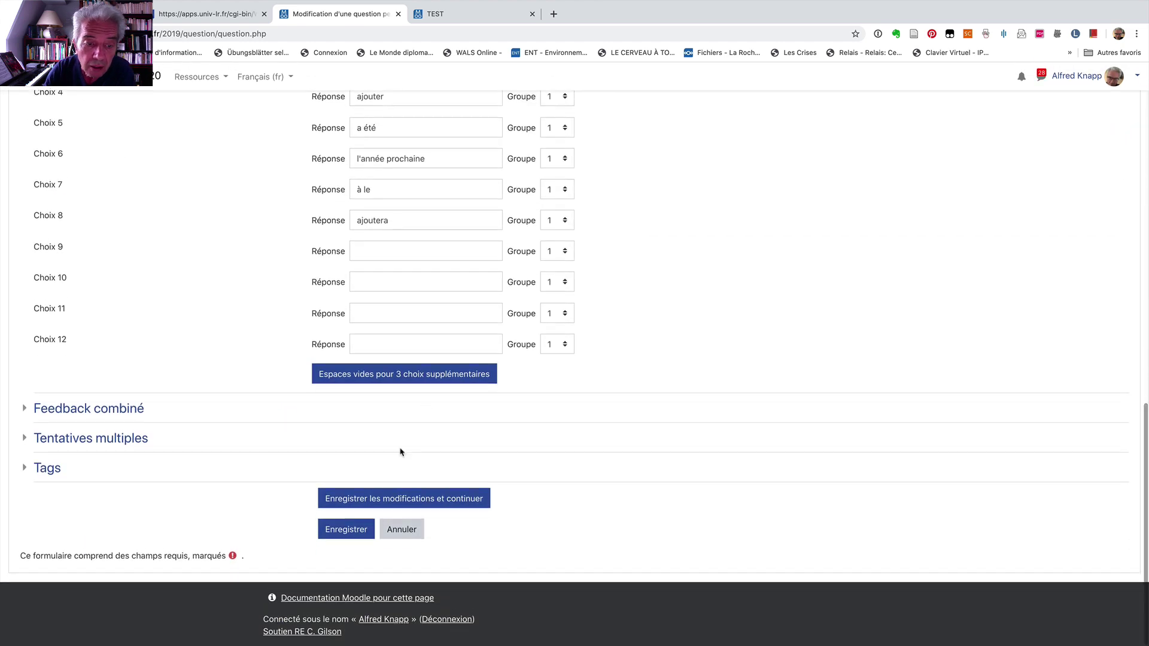
pyautogui.click(346, 530)
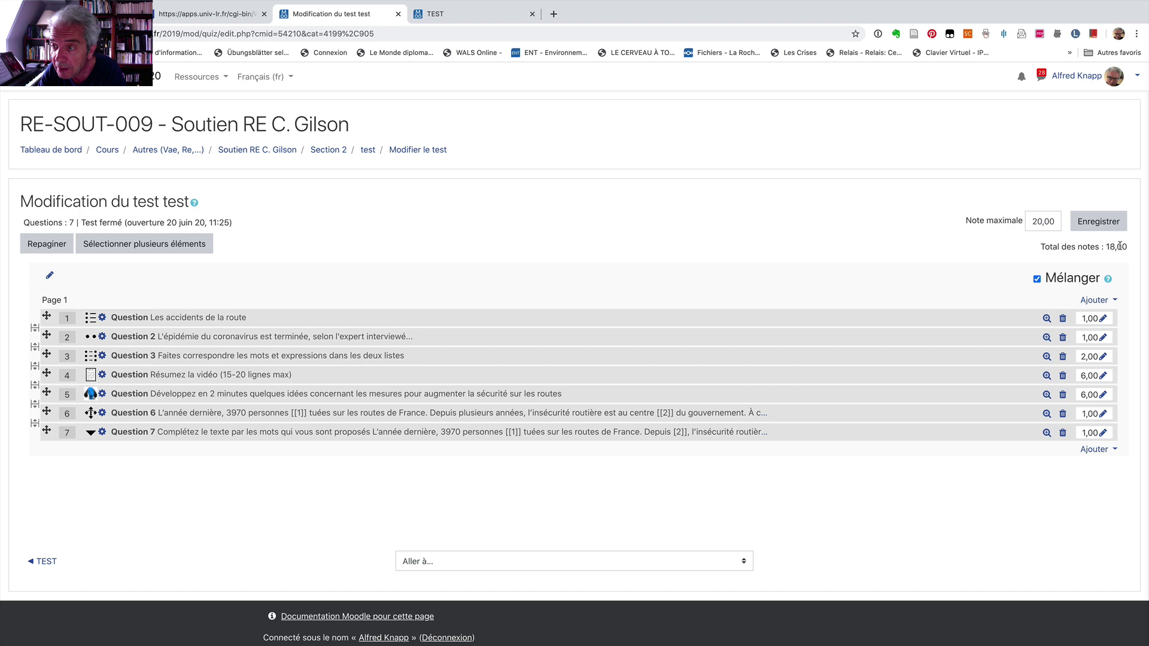
# - Set the marks of Question 6 and Question 7 to 2,00 each
pyautogui.click(1103, 414)
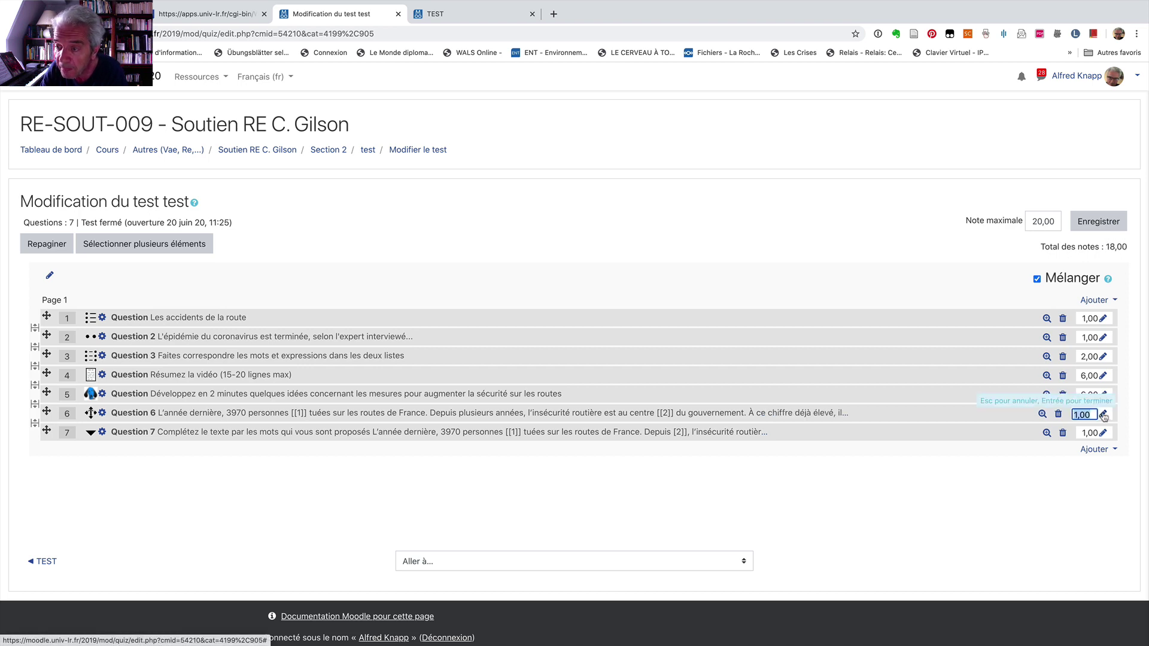
pyautogui.press('Left')
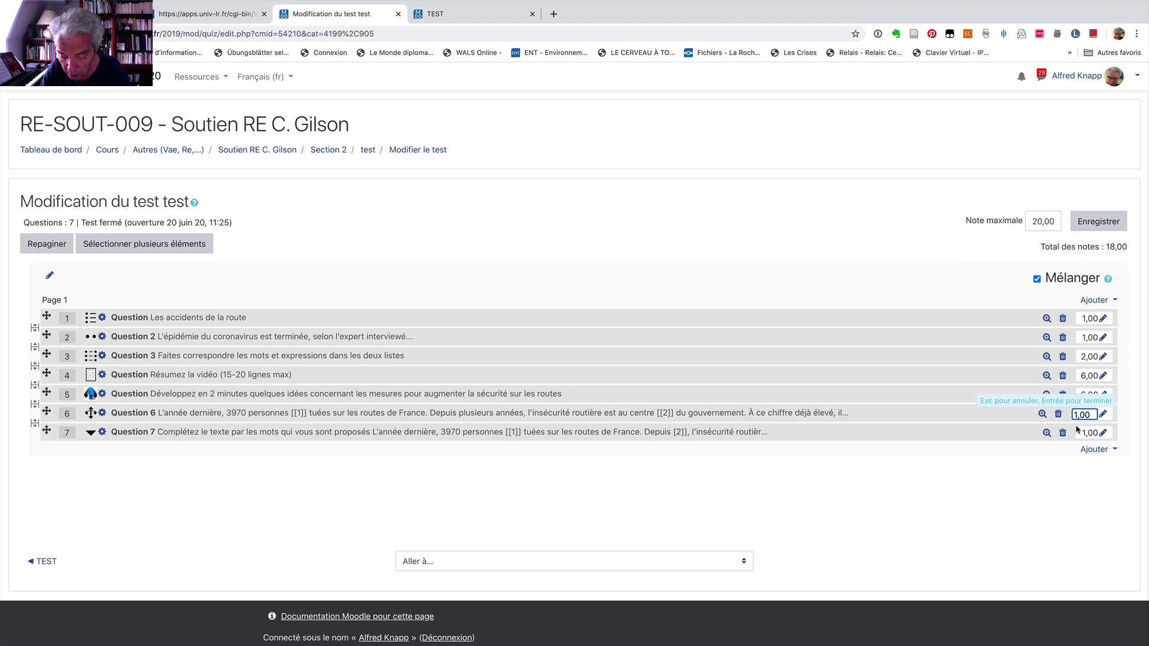
pyautogui.press('Delete')
pyautogui.write('2')
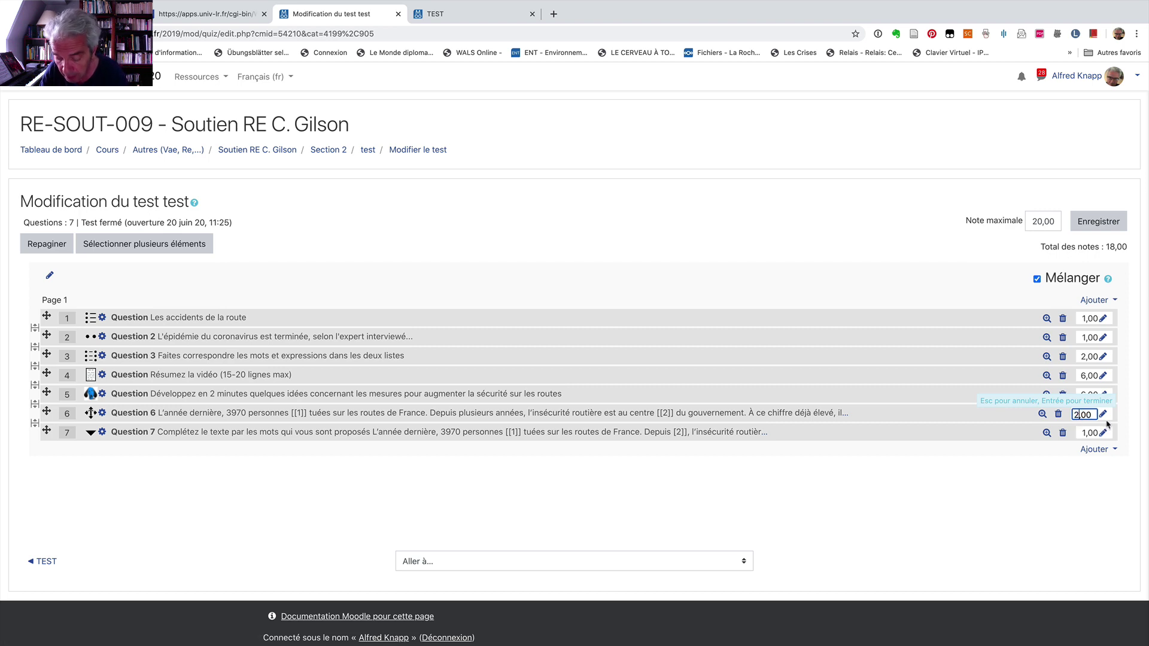
pyautogui.press('Return')
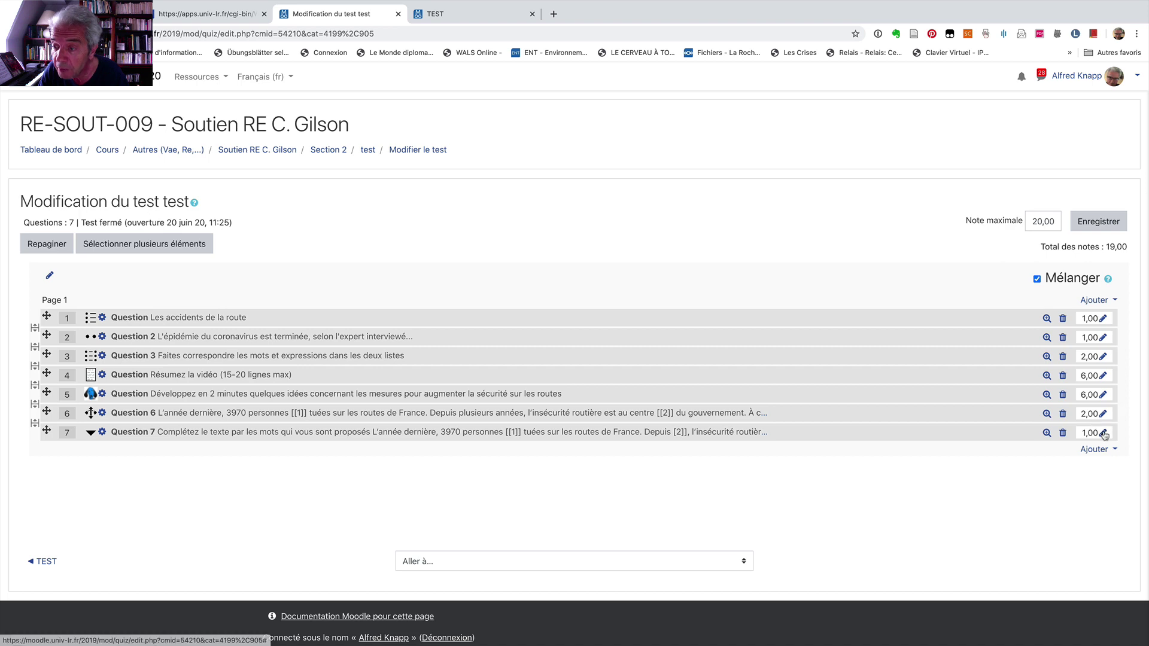
pyautogui.click(1104, 434)
pyautogui.press('BackSpace')
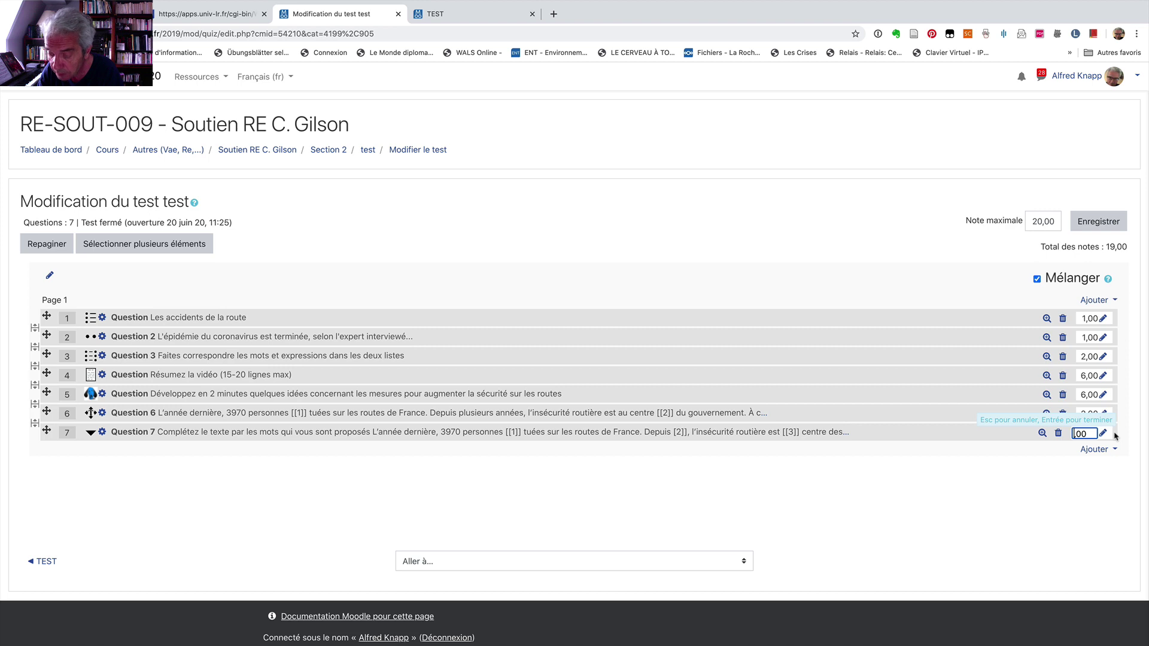
pyautogui.write('2')
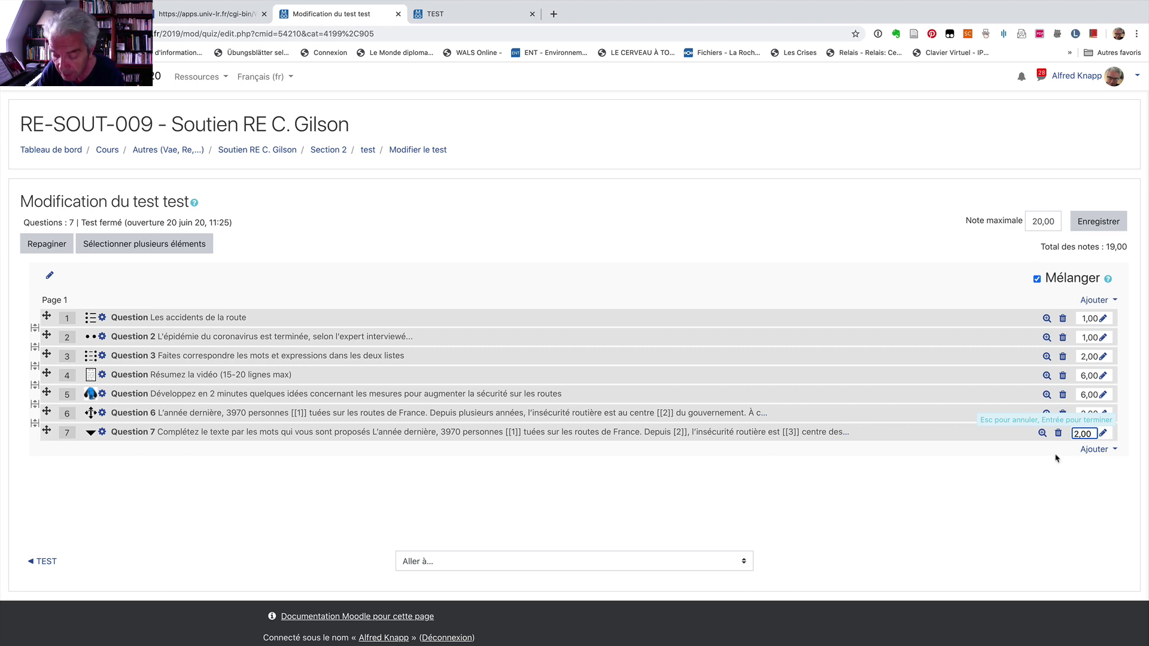
pyautogui.press('Return')
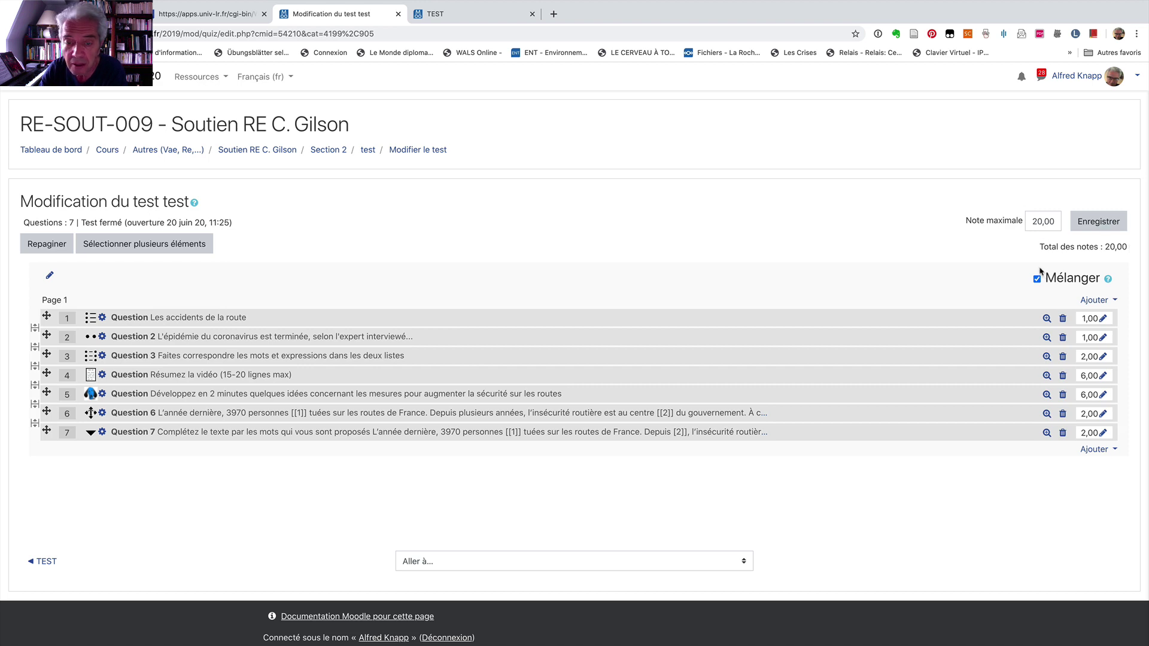
# - Return to Section 2 of the course and open the settings of the lowercase "test" activity
pyautogui.scroll(-1, 569, 298)
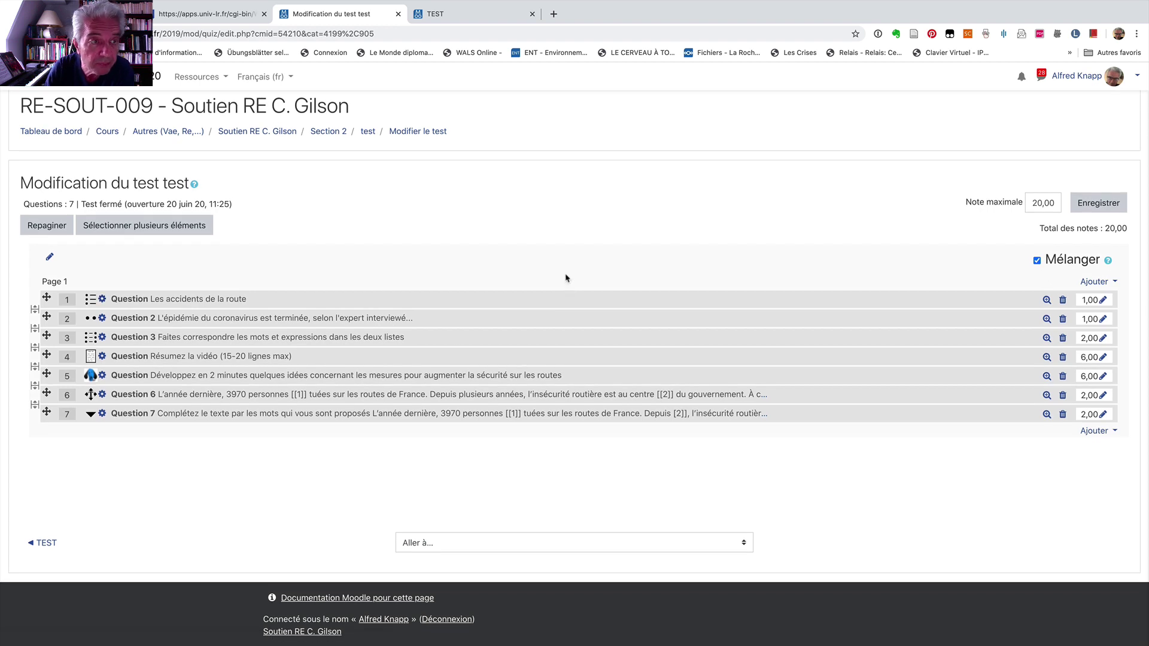
pyautogui.scroll(1, 269, 152)
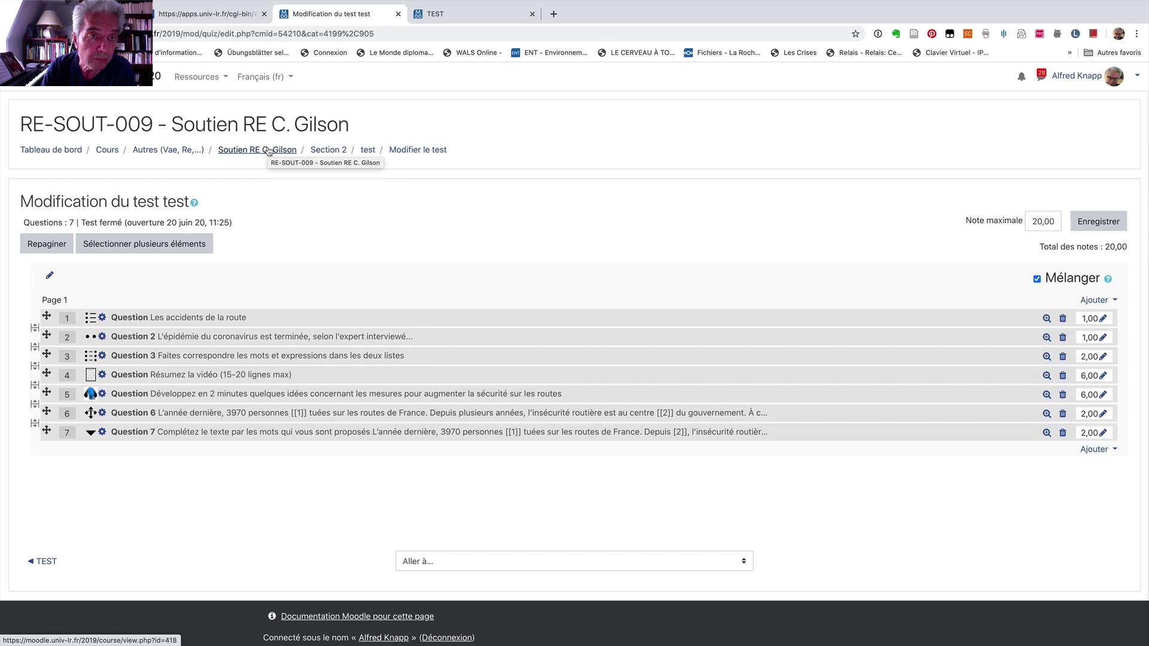
pyautogui.click(323, 151)
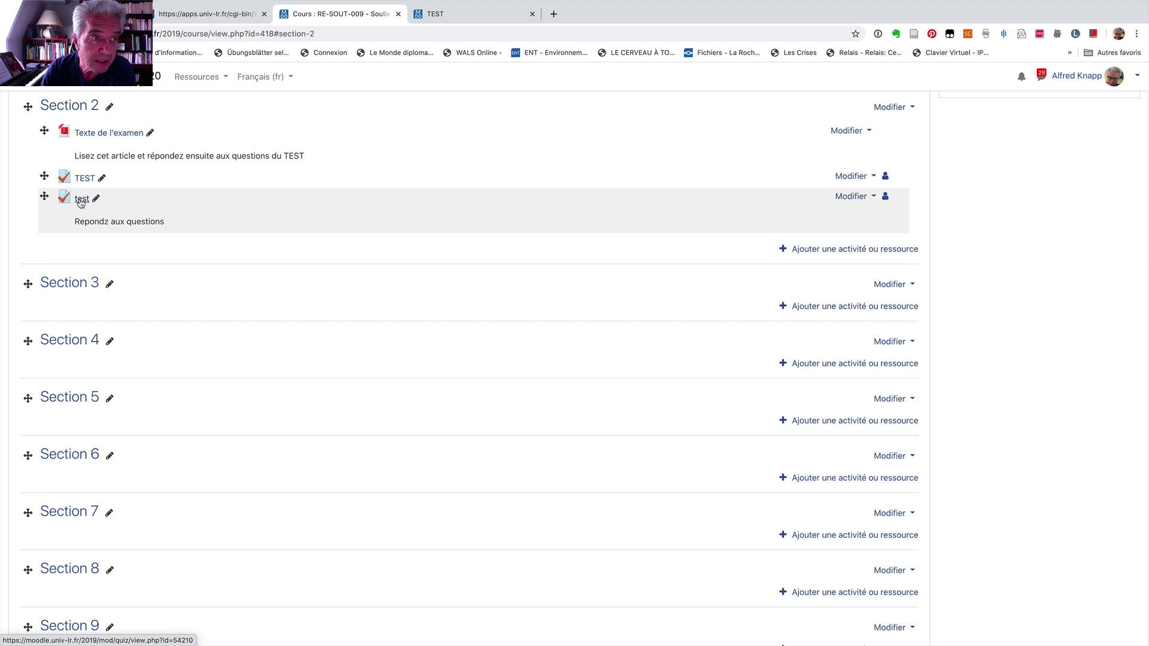
pyautogui.click(853, 197)
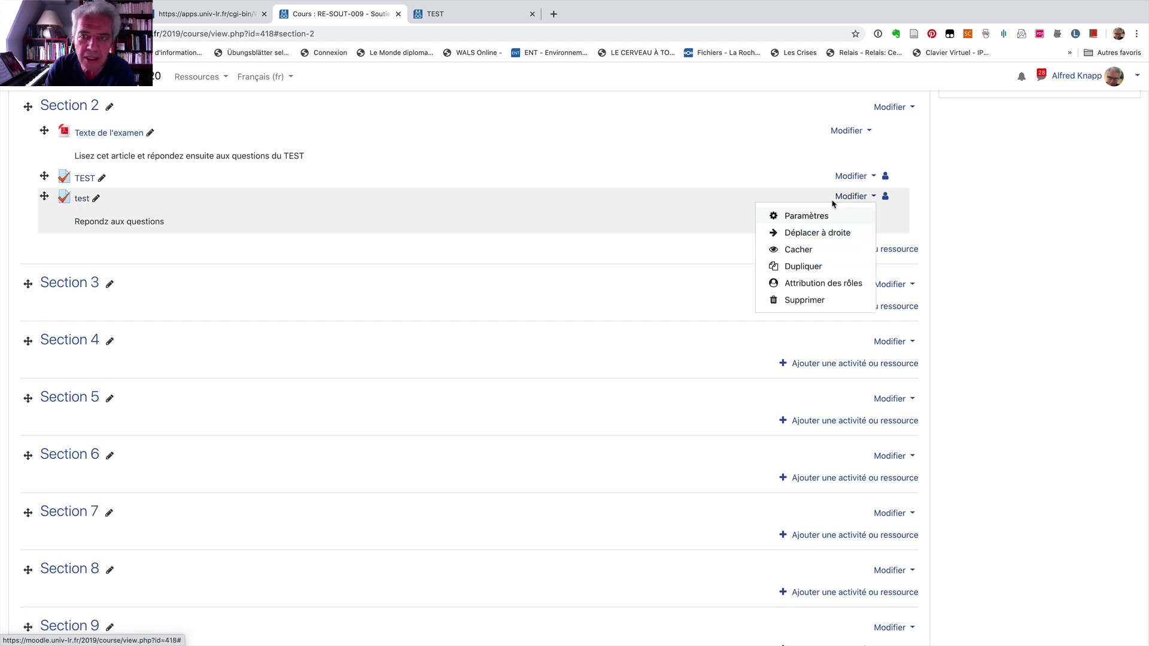
pyautogui.click(800, 217)
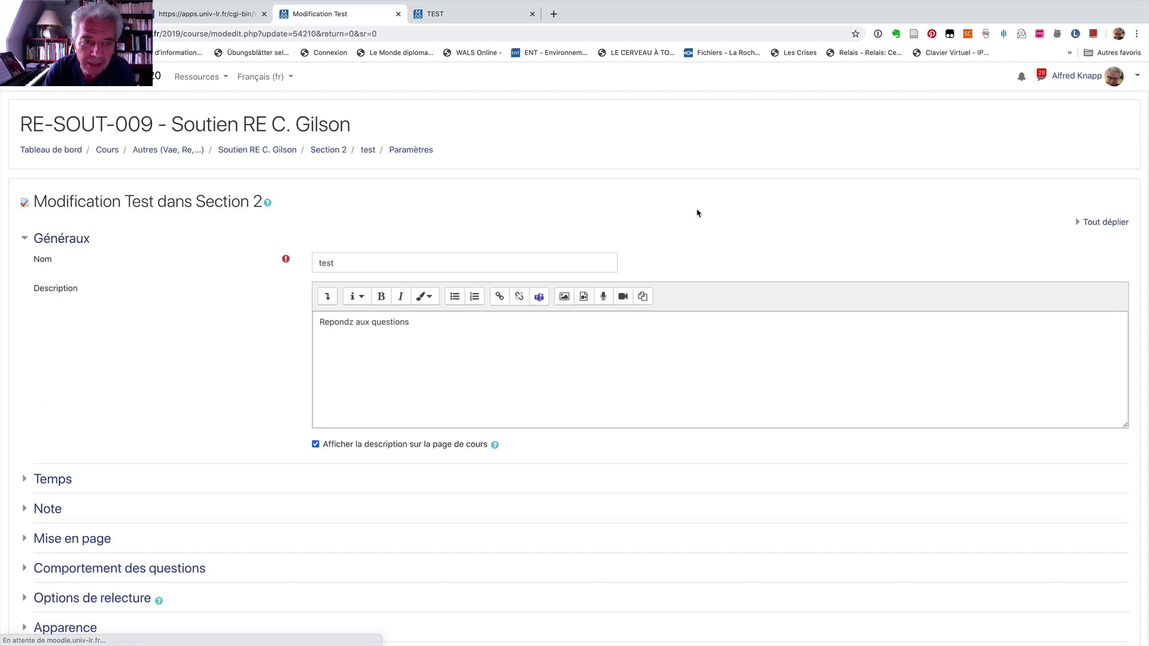
# - Set the test's opening day to 10 and the opening hour to 10 in the timing settings
pyautogui.scroll(-3, 302, 325)
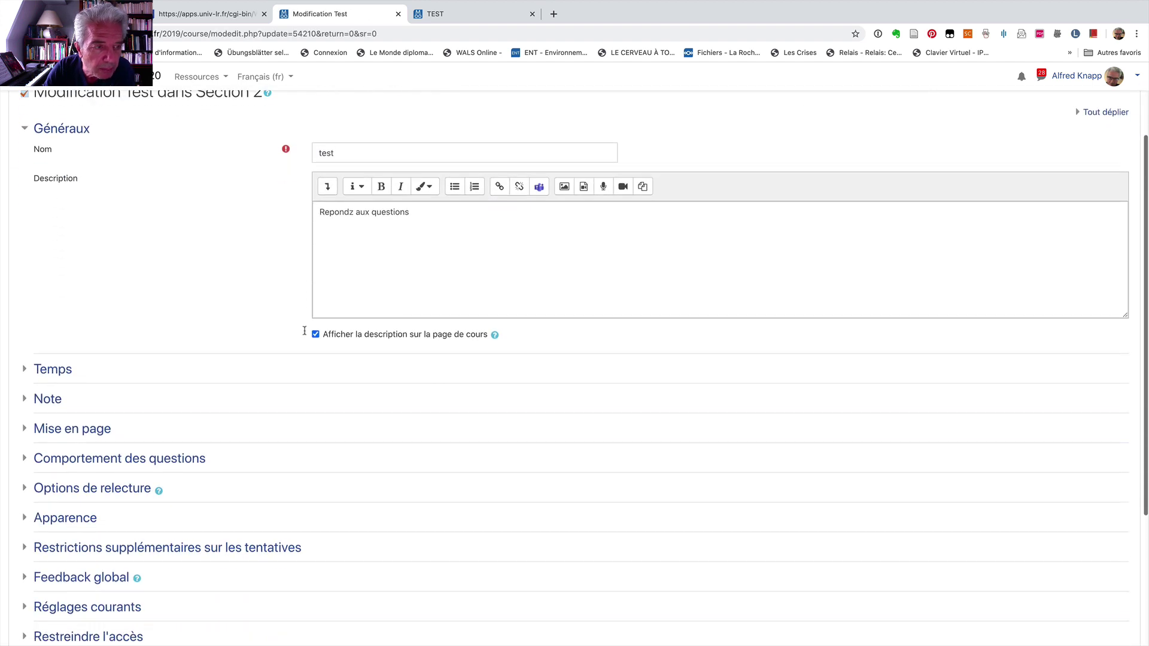
pyautogui.click(52, 364)
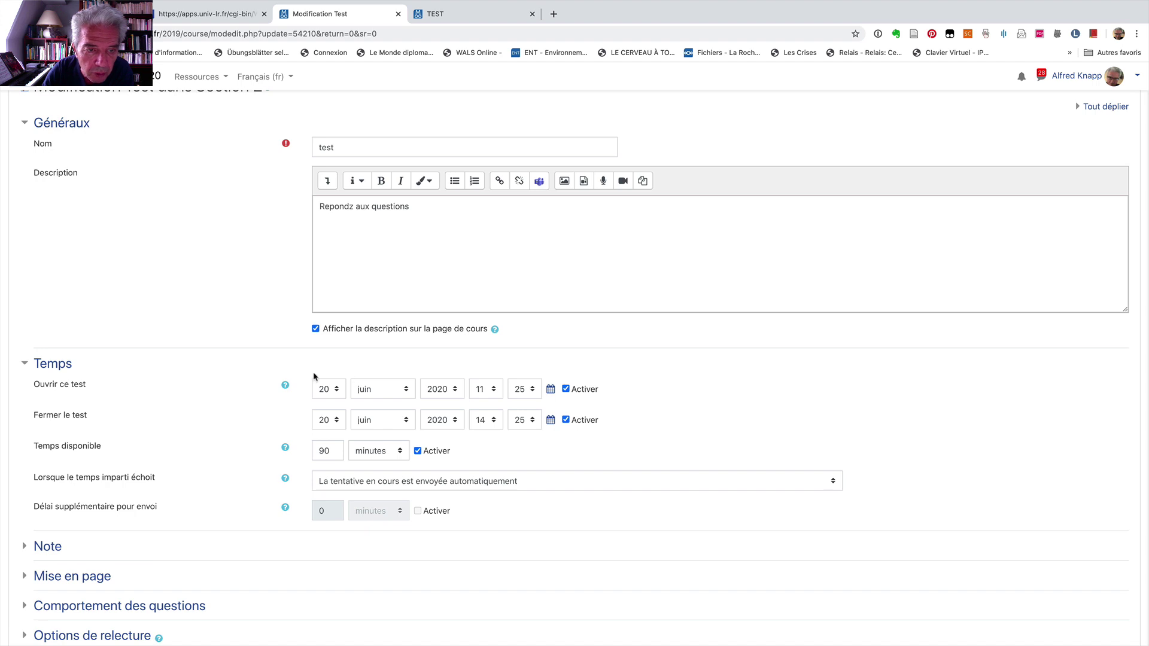
pyautogui.click(339, 391)
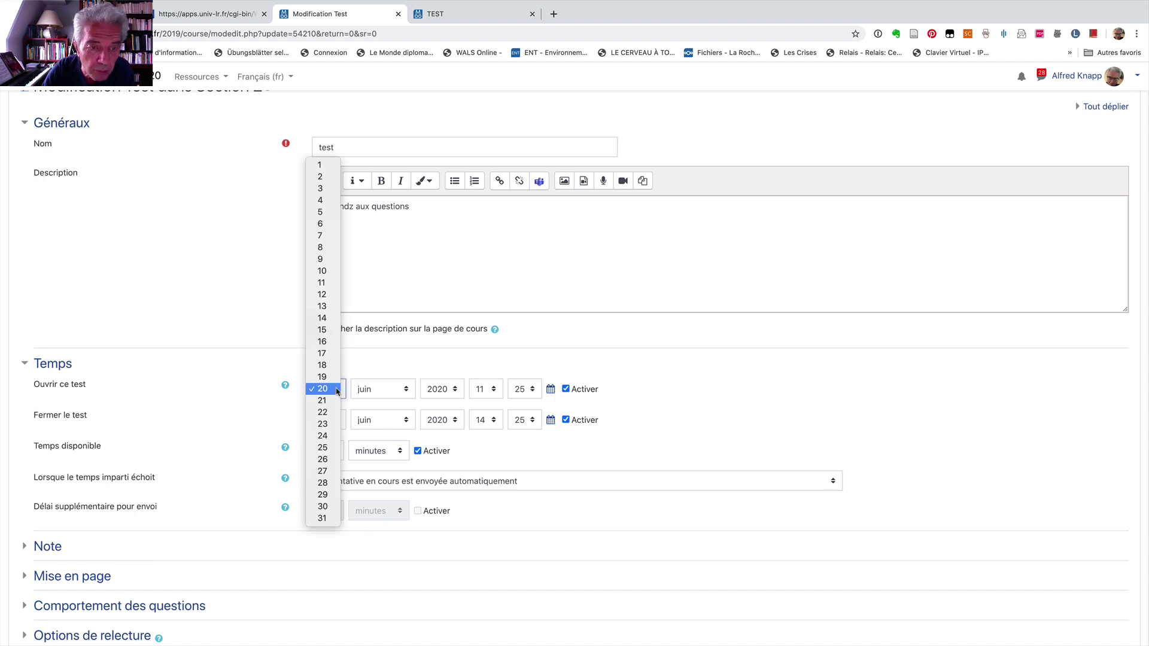
pyautogui.click(329, 271)
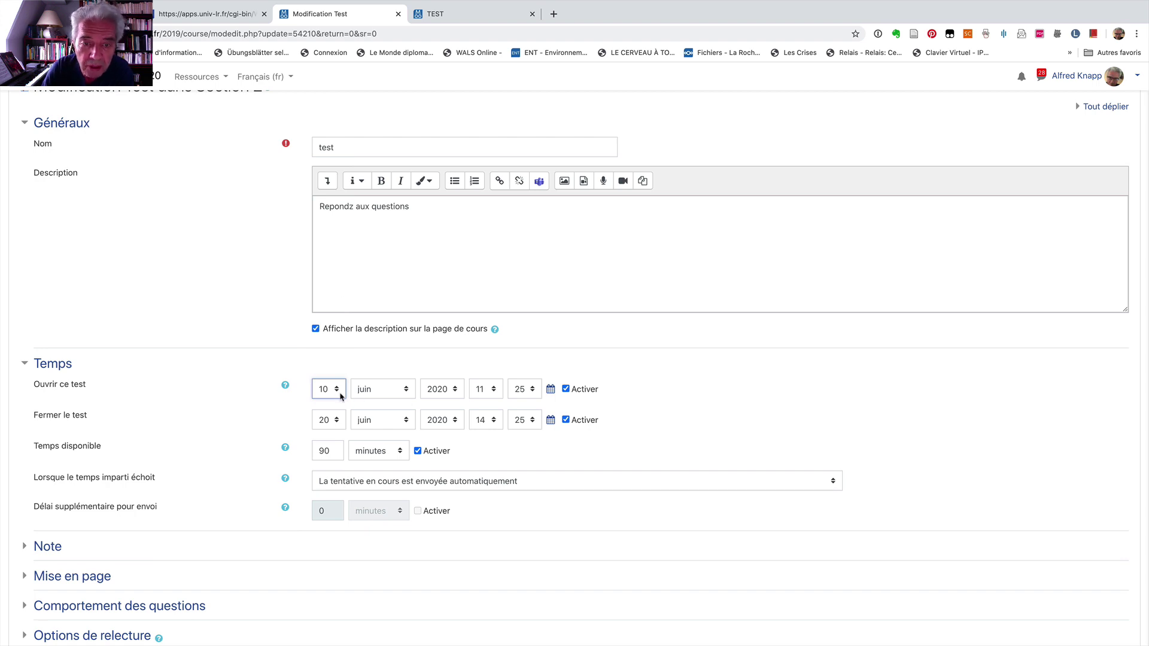
pyautogui.click(493, 392)
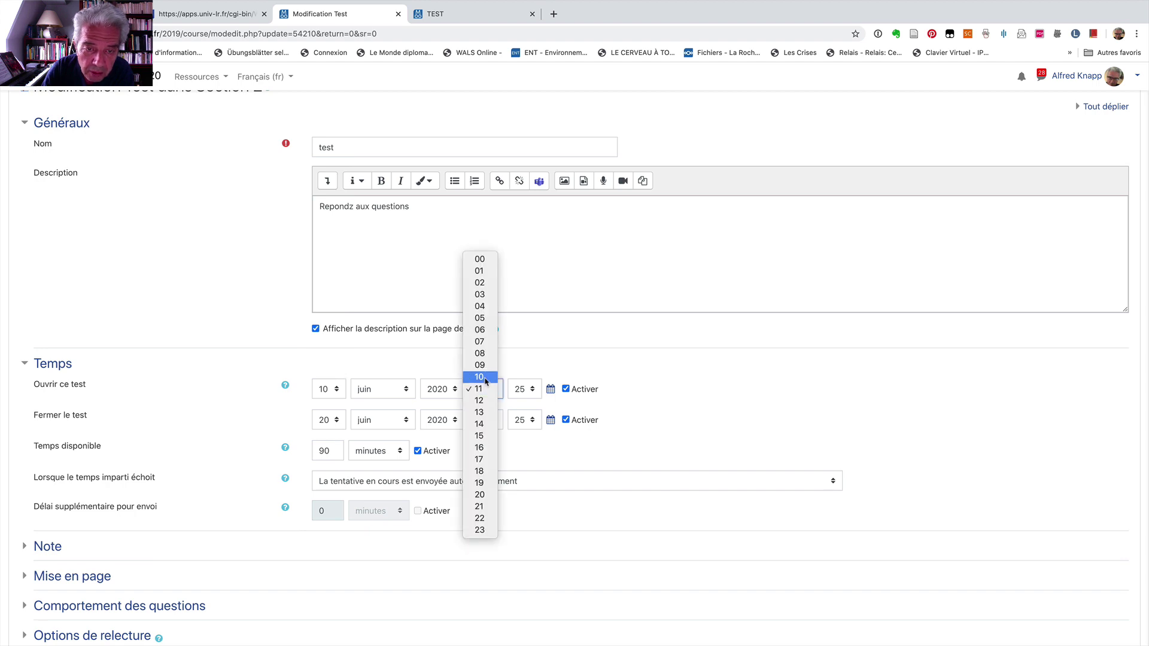
pyautogui.click(482, 377)
pyautogui.scroll(-4, 352, 435)
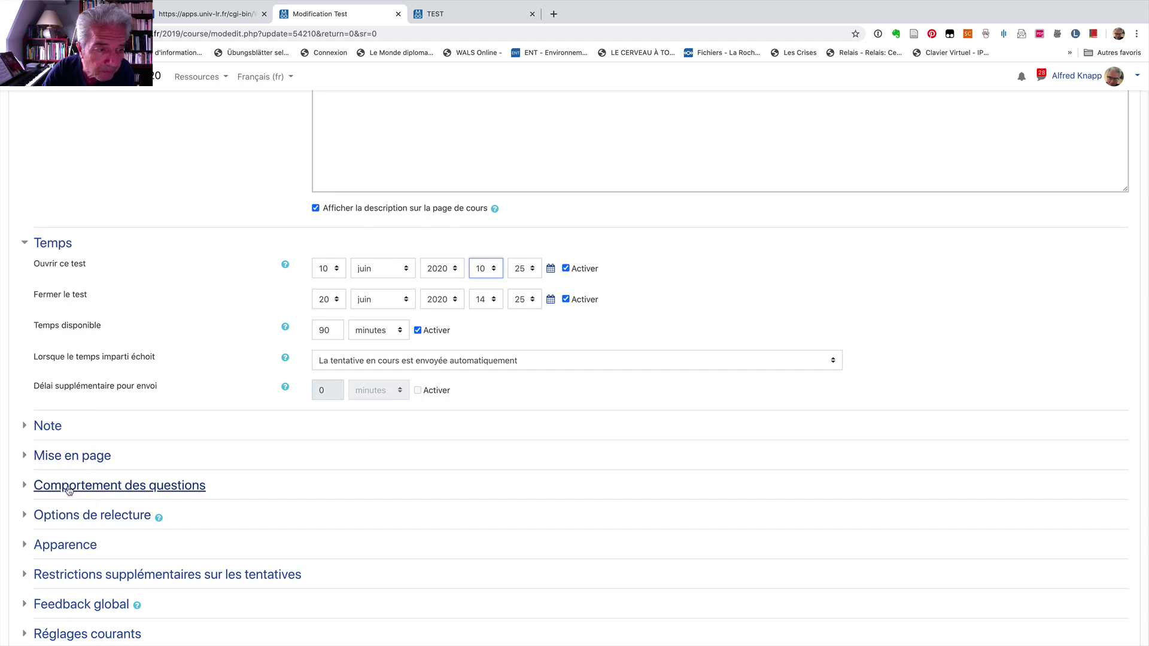
# - Set the number of allowed attempts to 2 in the test's grade settings
pyautogui.click(52, 429)
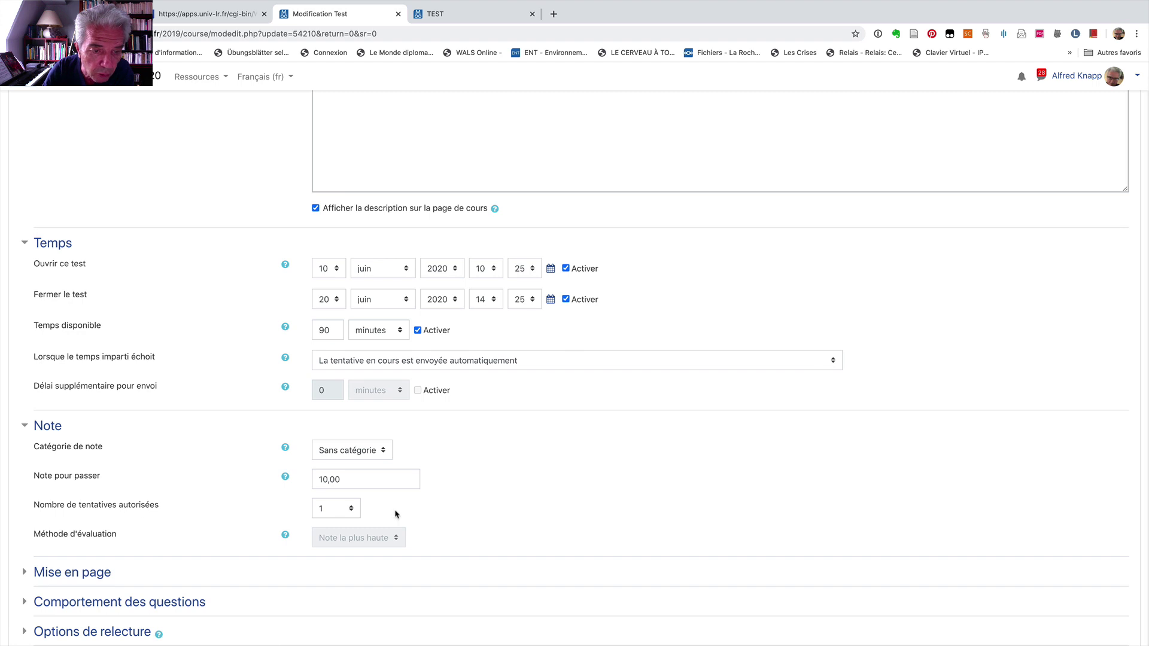
pyautogui.click(351, 508)
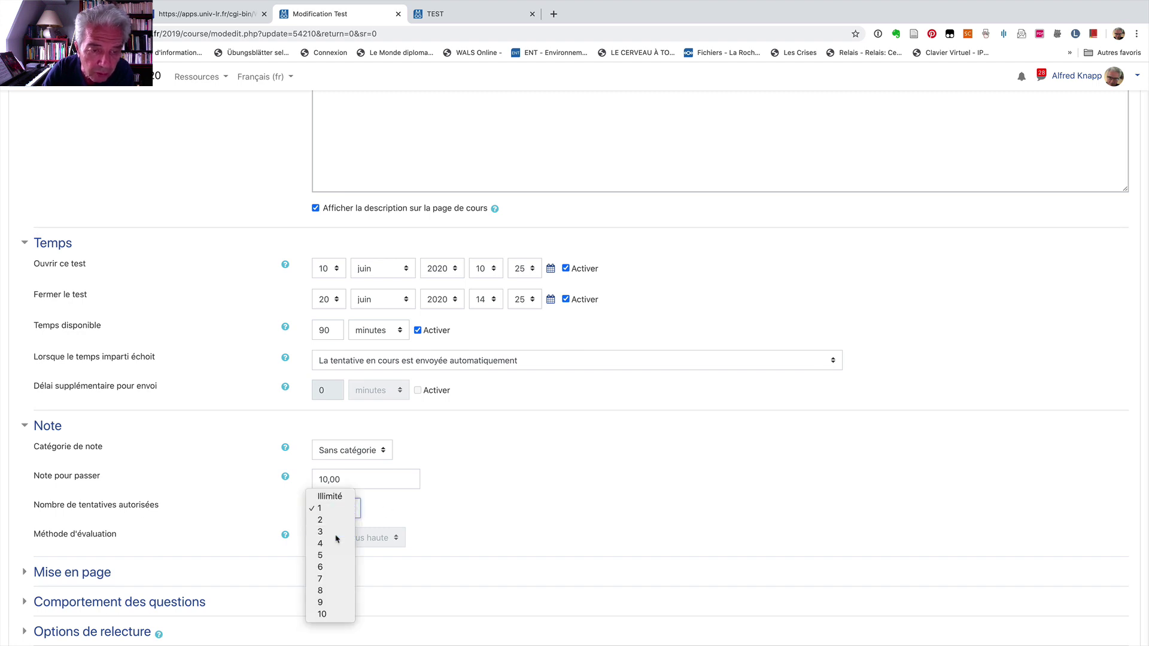
pyautogui.click(336, 532)
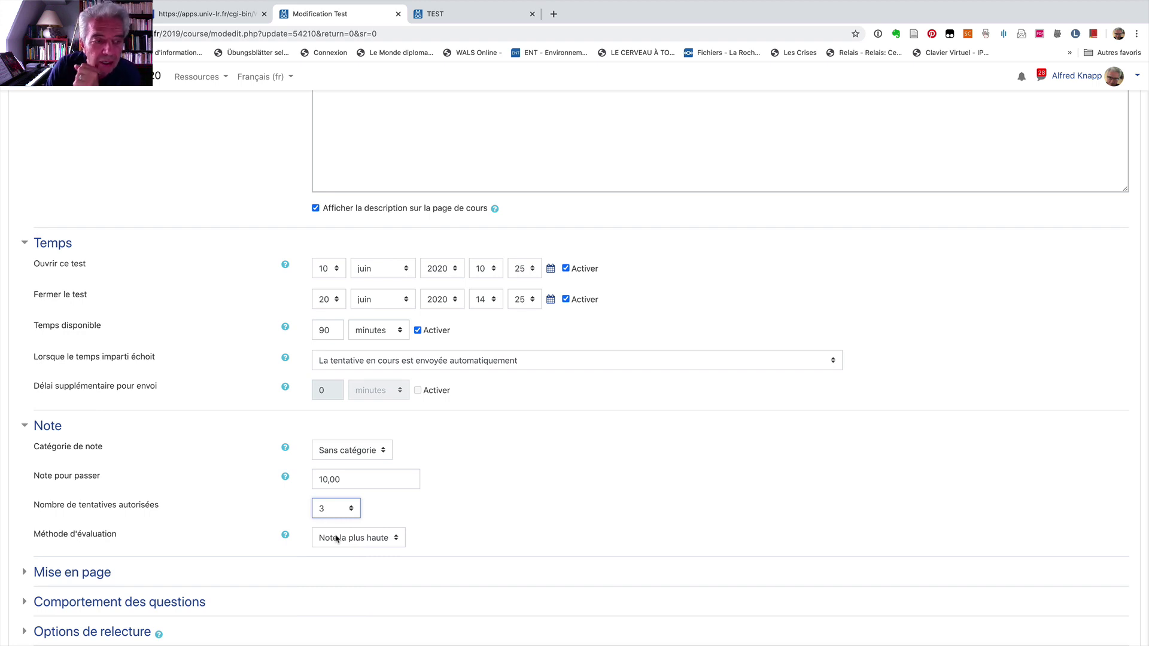
pyautogui.scroll(-5, 359, 539)
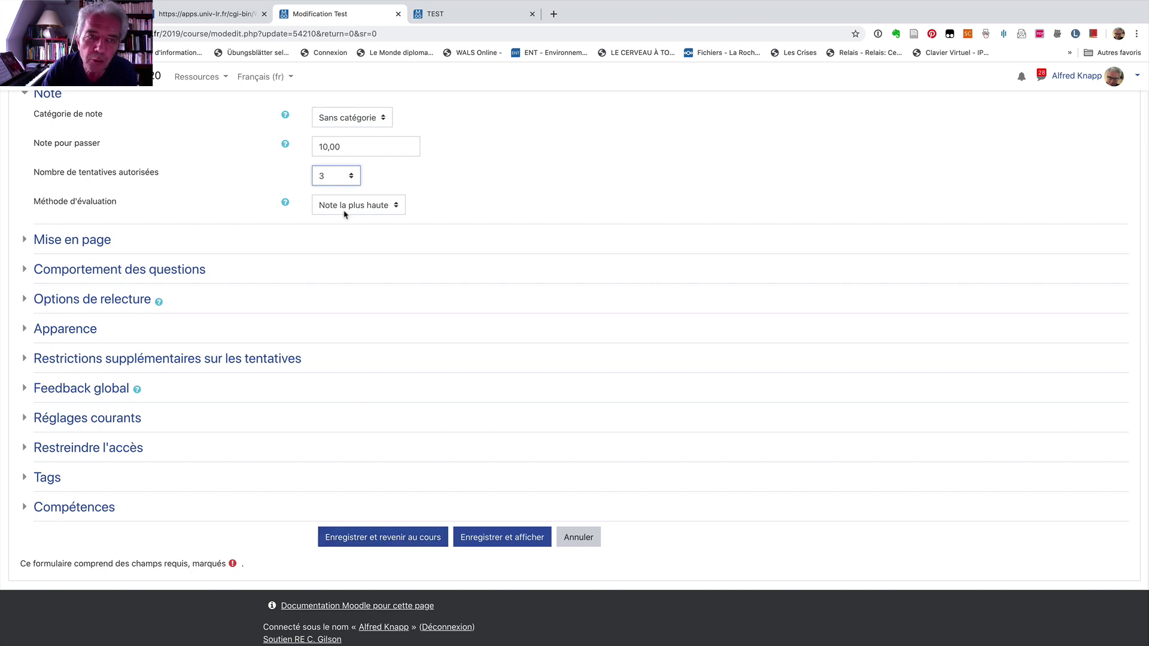
pyautogui.click(355, 178)
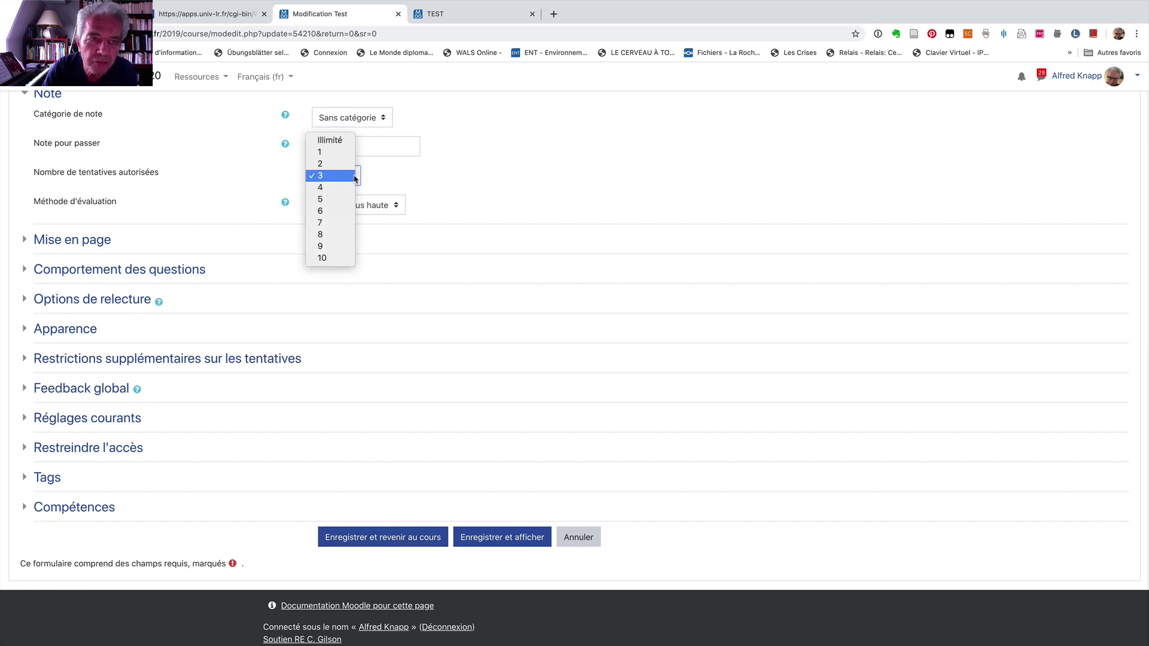
pyautogui.click(338, 164)
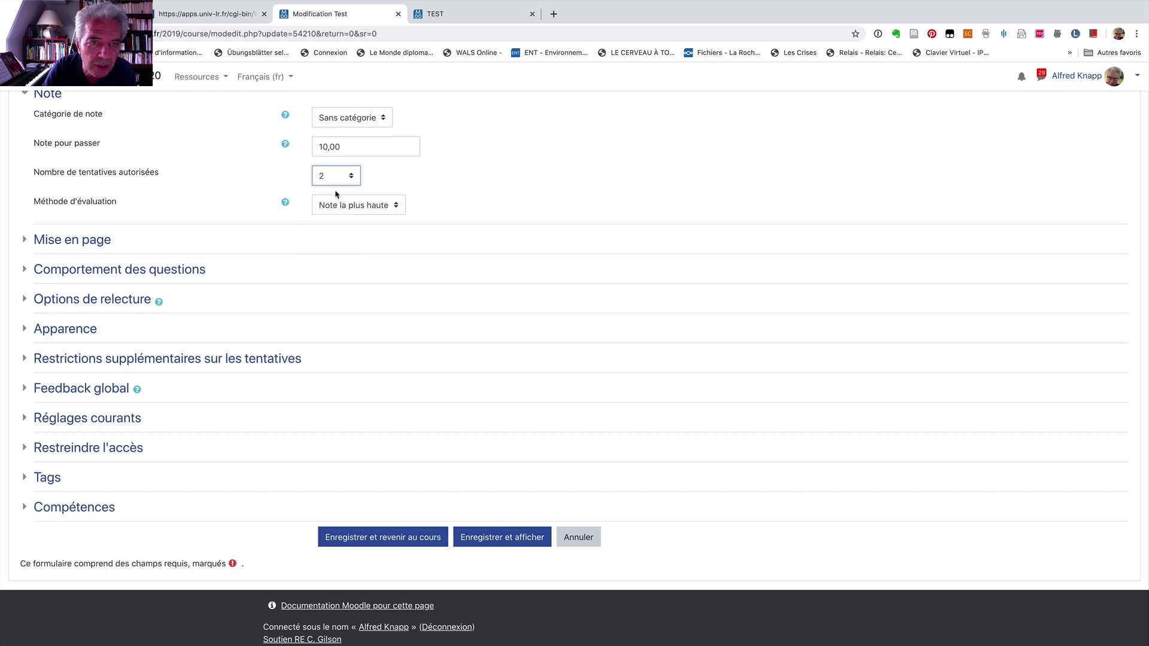
# - Check the grading method options, keep "Note la plus haute", and save and display the test
pyautogui.click(397, 208)
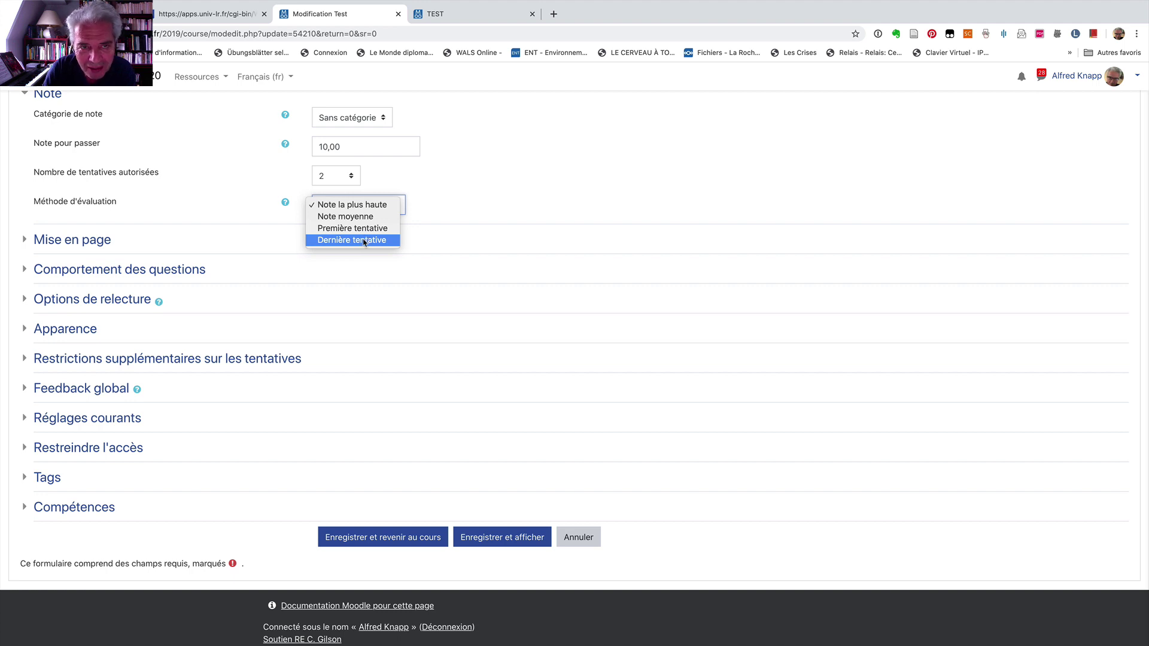
pyautogui.click(193, 202)
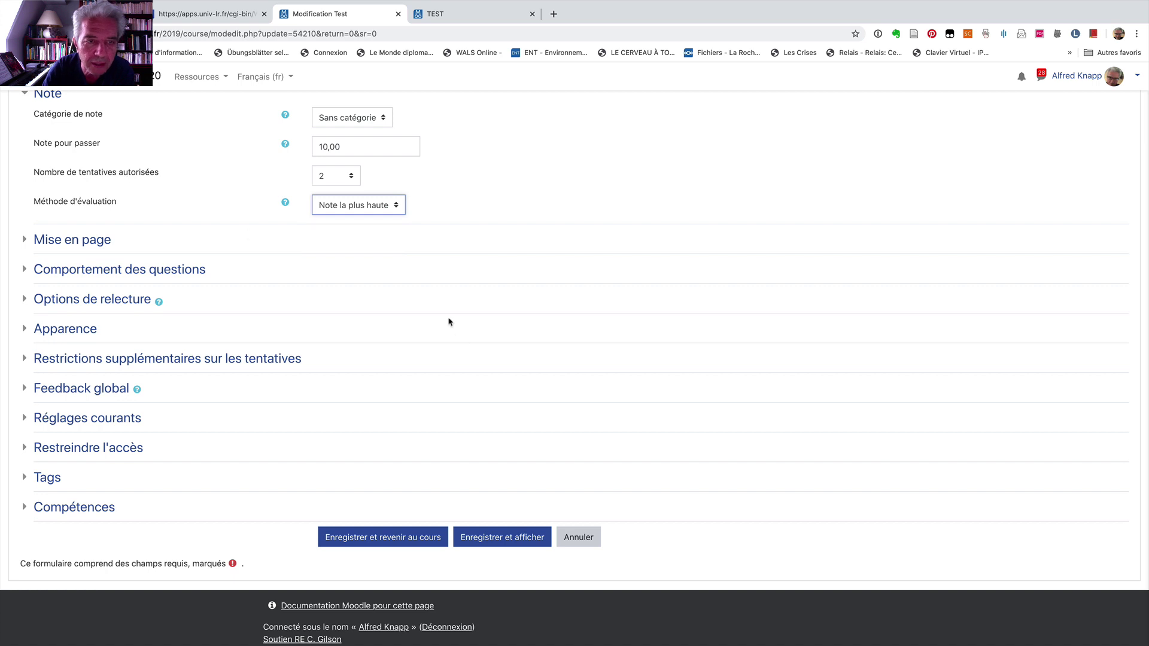
pyautogui.click(504, 539)
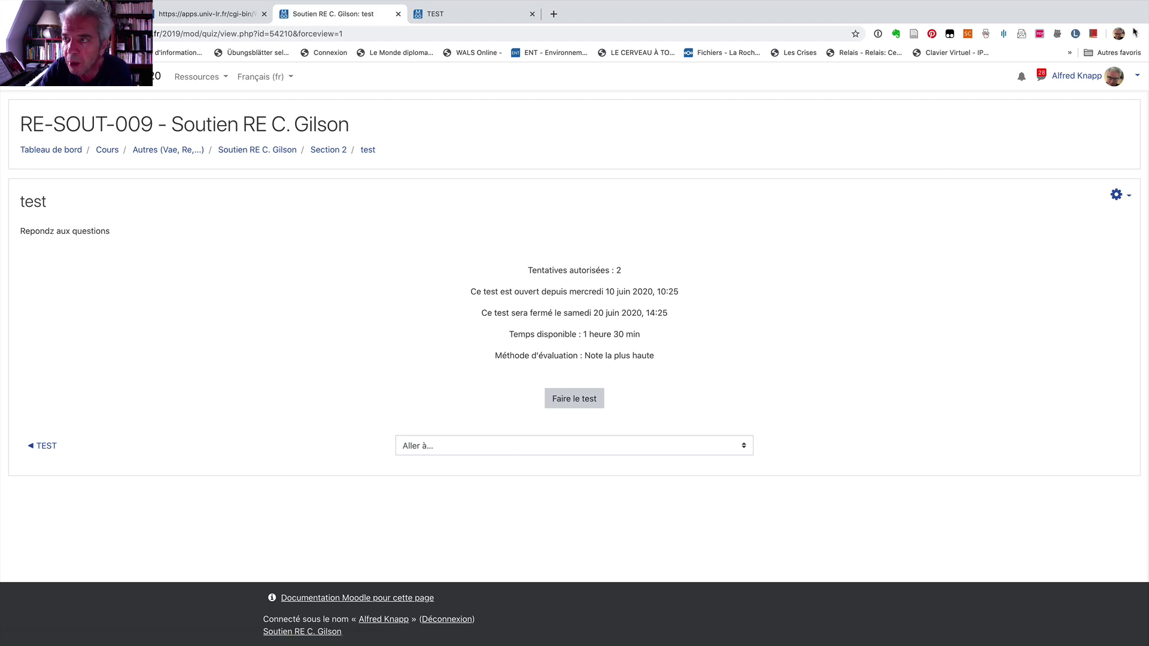
# - Switch to the Étudiant role and start a timed attempt at the test
pyautogui.click(1137, 76)
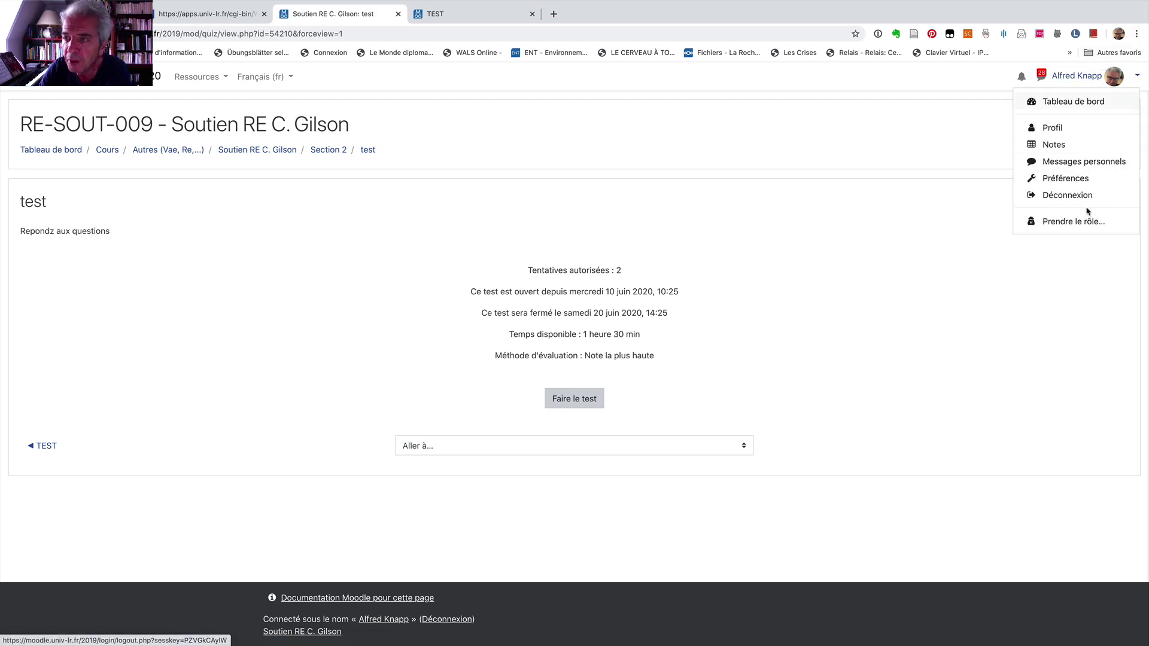
pyautogui.click(1073, 222)
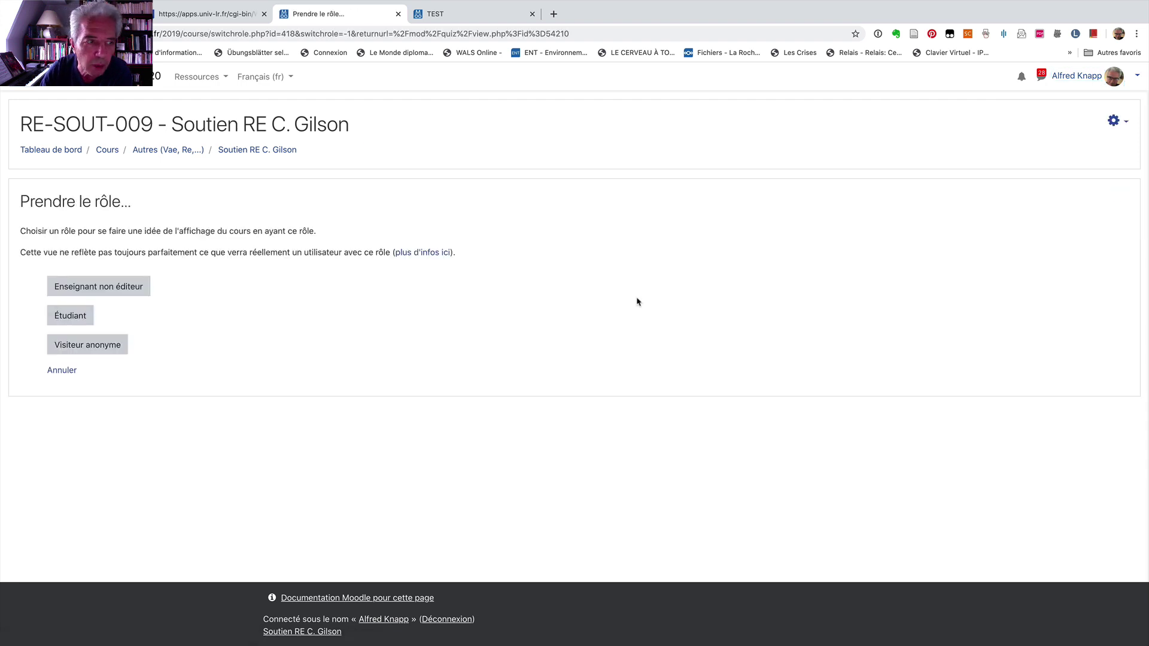
pyautogui.click(66, 317)
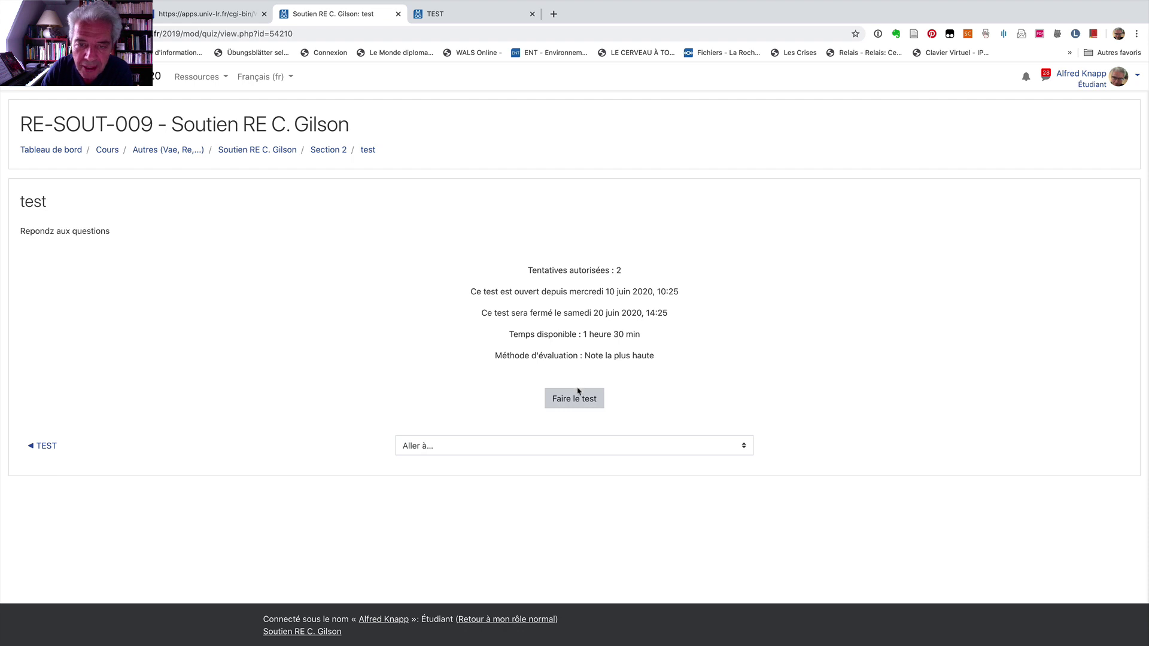
pyautogui.click(576, 399)
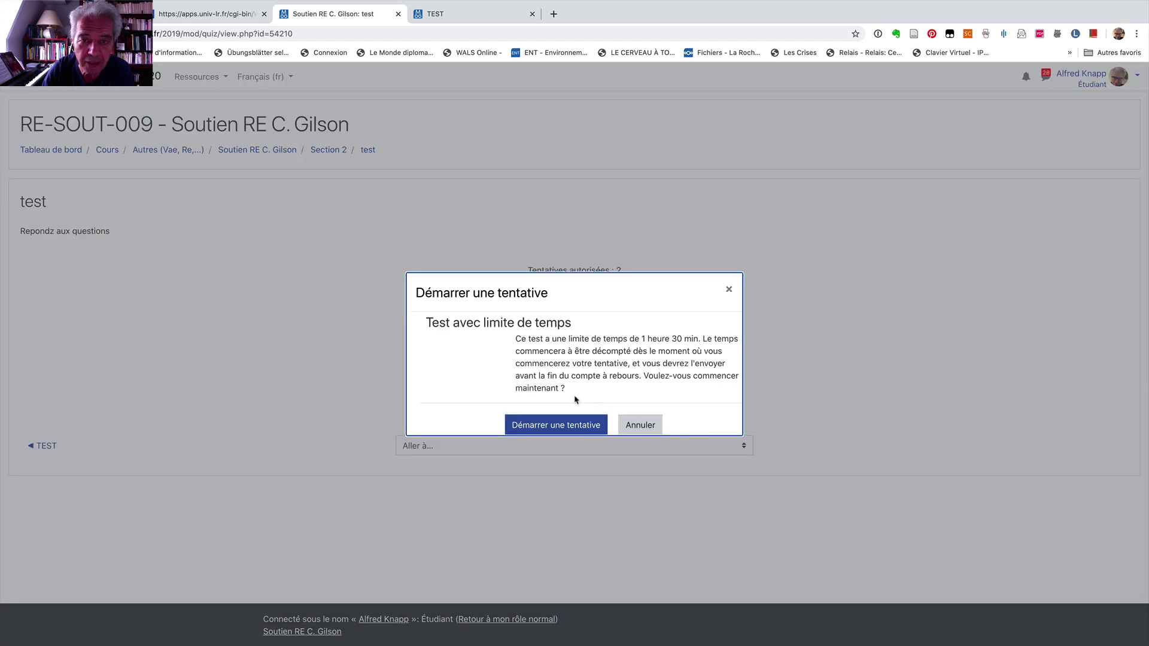
pyautogui.click(539, 426)
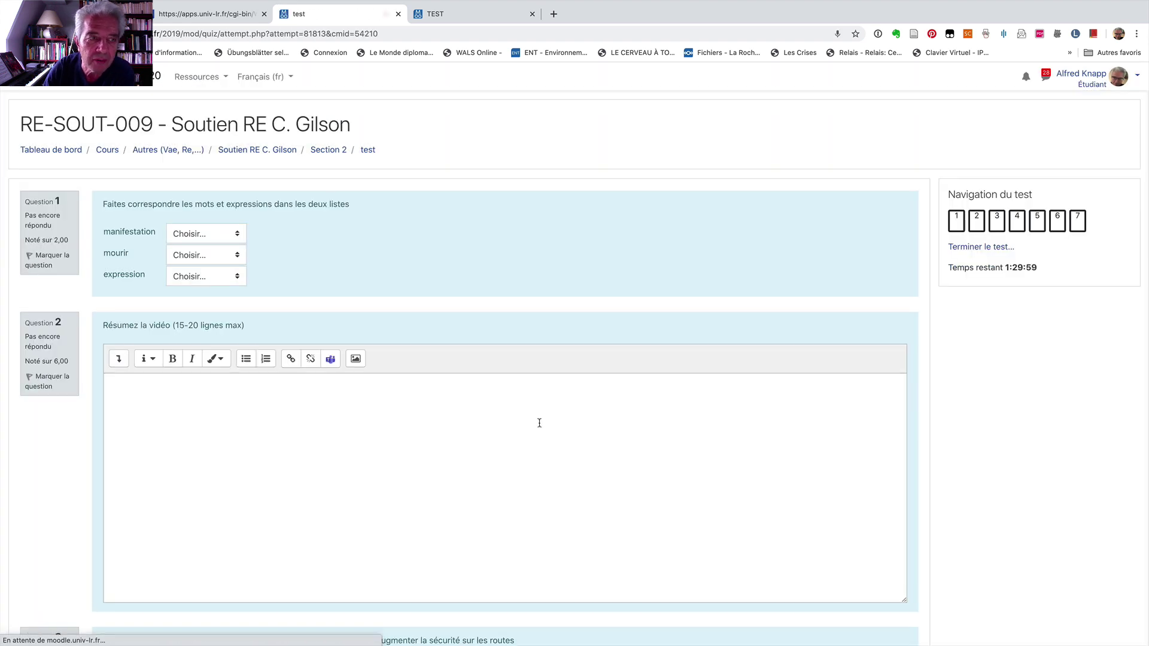